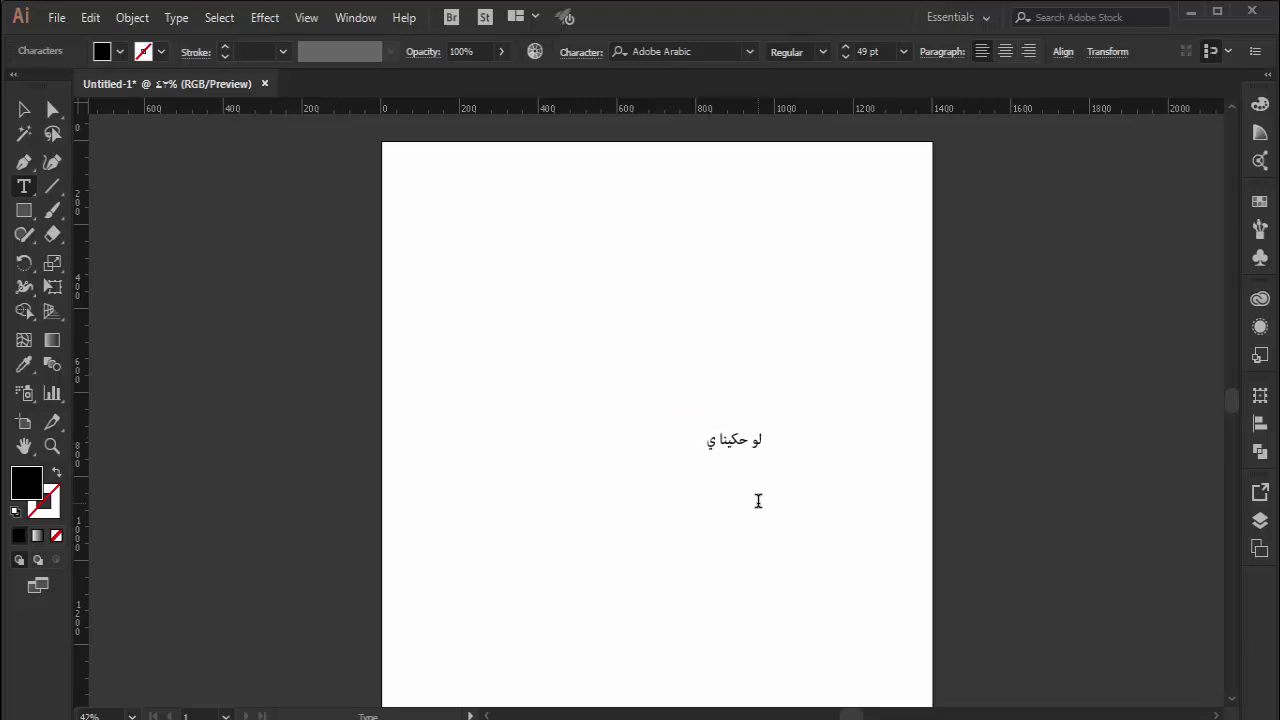
Step: Select the Arabic text object and drag its corner to scale it to about 181 pt
click(24, 114)
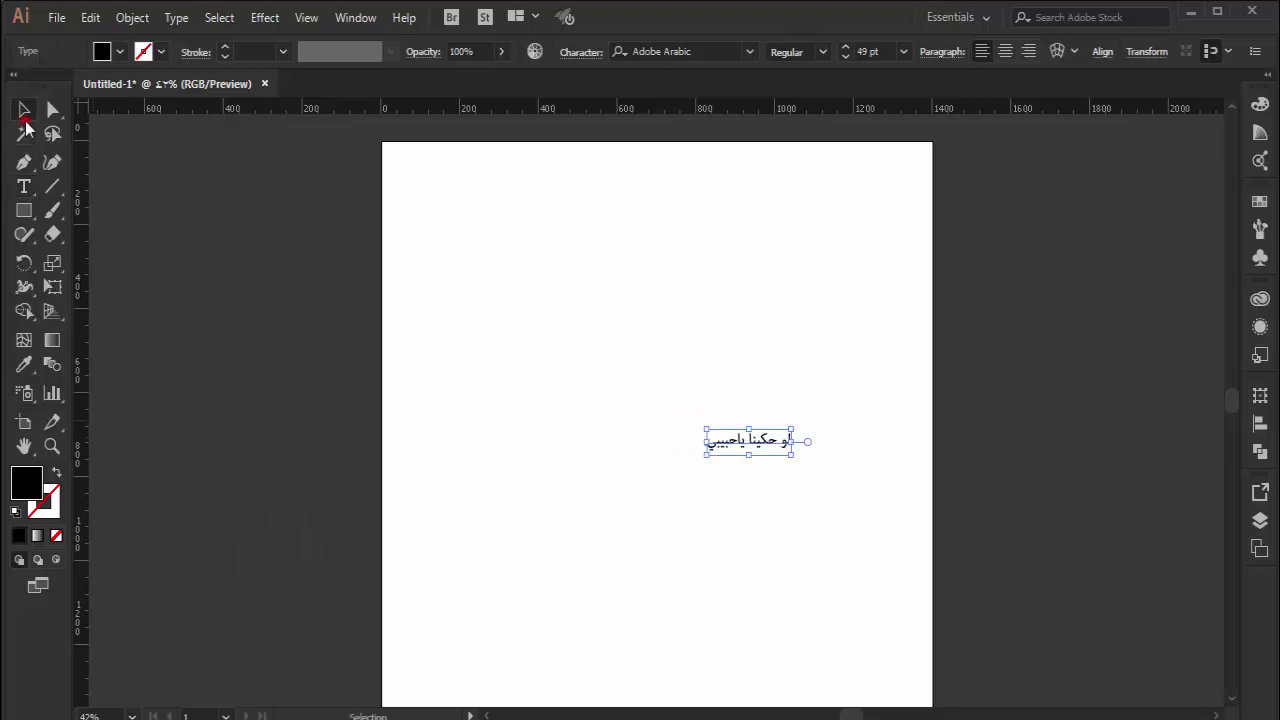
mouse_move(705, 430)
mouse_down()
mouse_move(477, 297)
mouse_move(497, 320)
mouse_move(485, 330)
mouse_up()
Step: Choose RAOOF from the font list for the Arabic phrase
click(749, 51)
scroll(808, 327, down, 5)
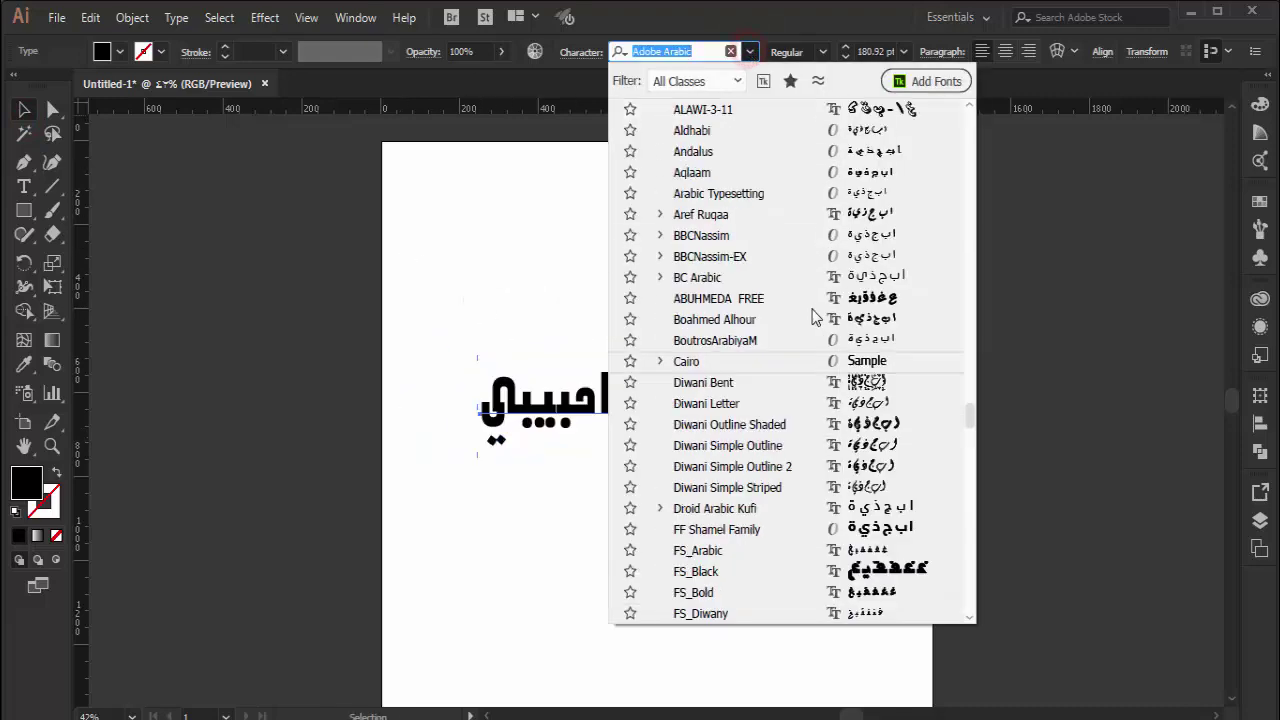
scroll(808, 327, down, 5)
scroll(808, 327, down, 5)
scroll(808, 327, down, 5)
click(870, 315)
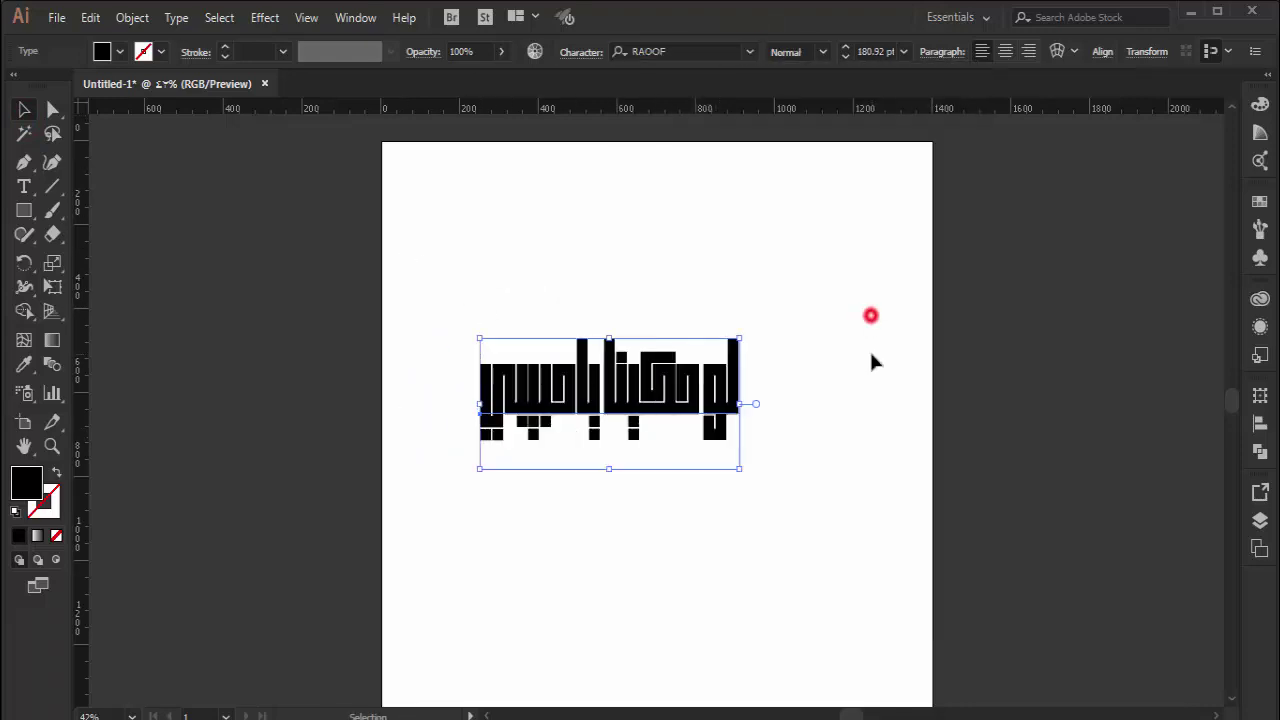
Step: Move the text toward the page centre and zoom in on it
drag(597, 405, 655, 442)
click(52, 445)
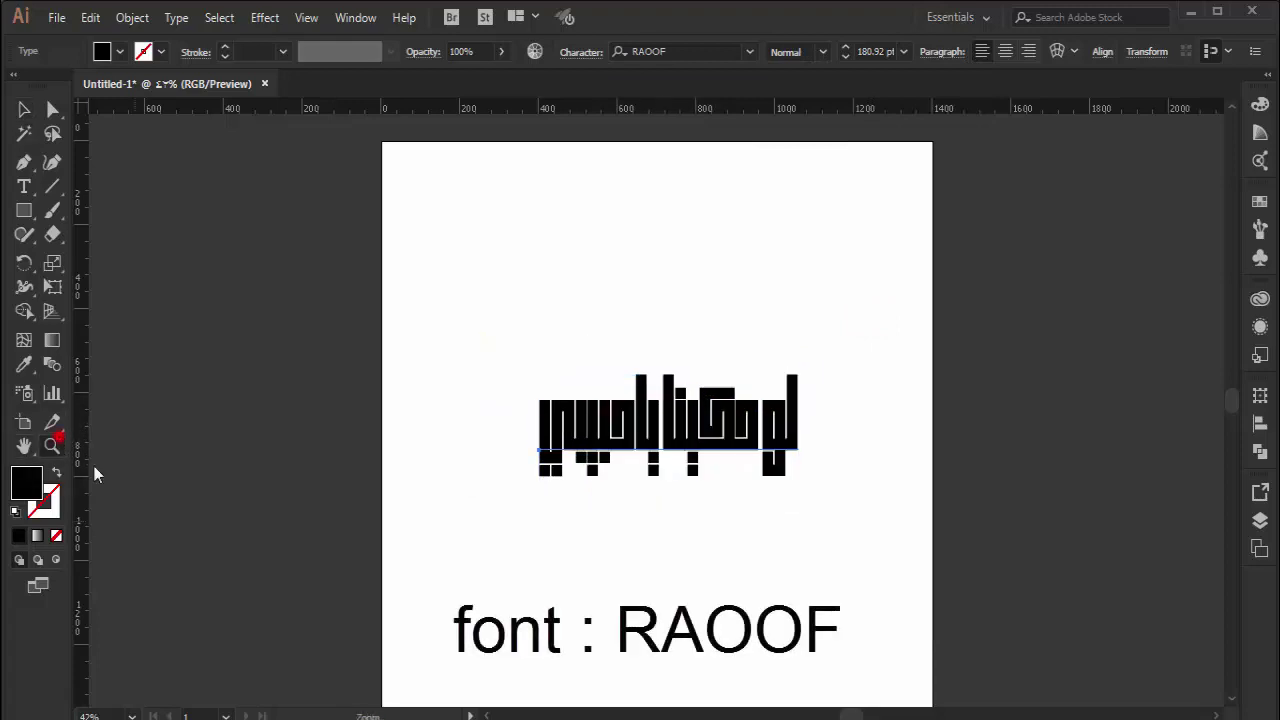
click(647, 445)
click(710, 447)
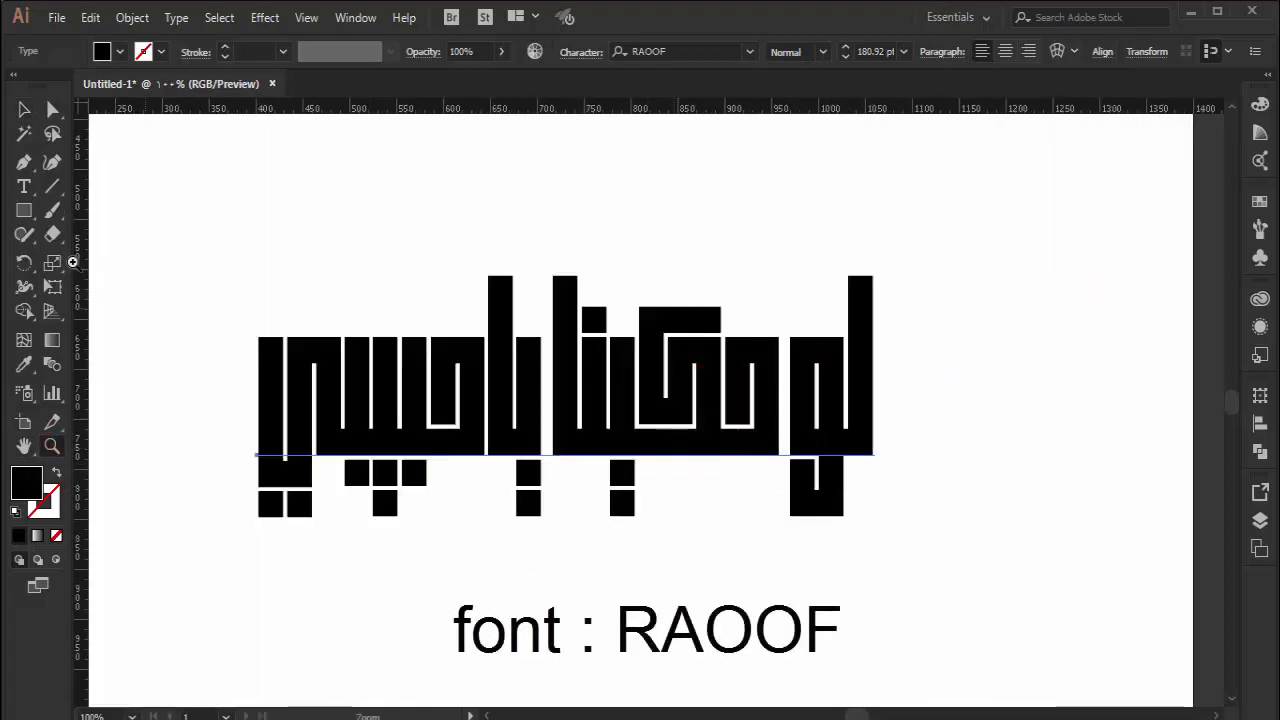
Step: Convert the Arabic text to outlines and ungroup the letter shapes
key(v)
right_click(342, 428)
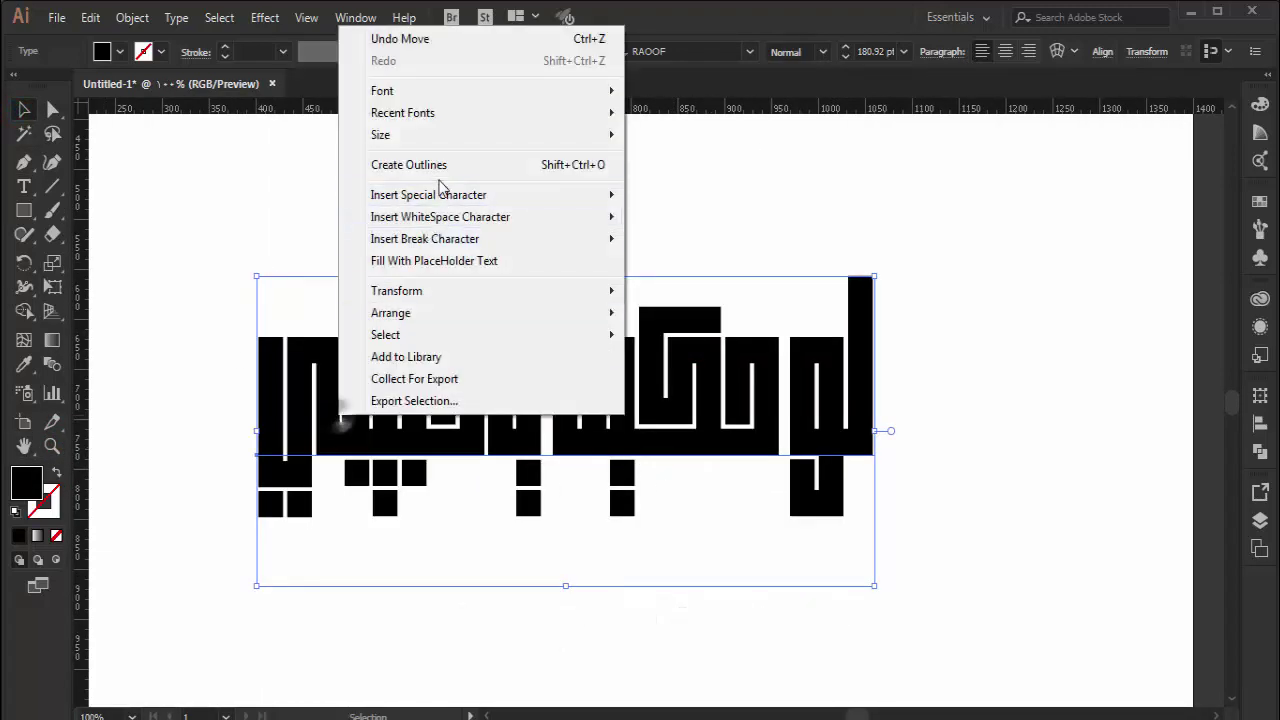
click(438, 166)
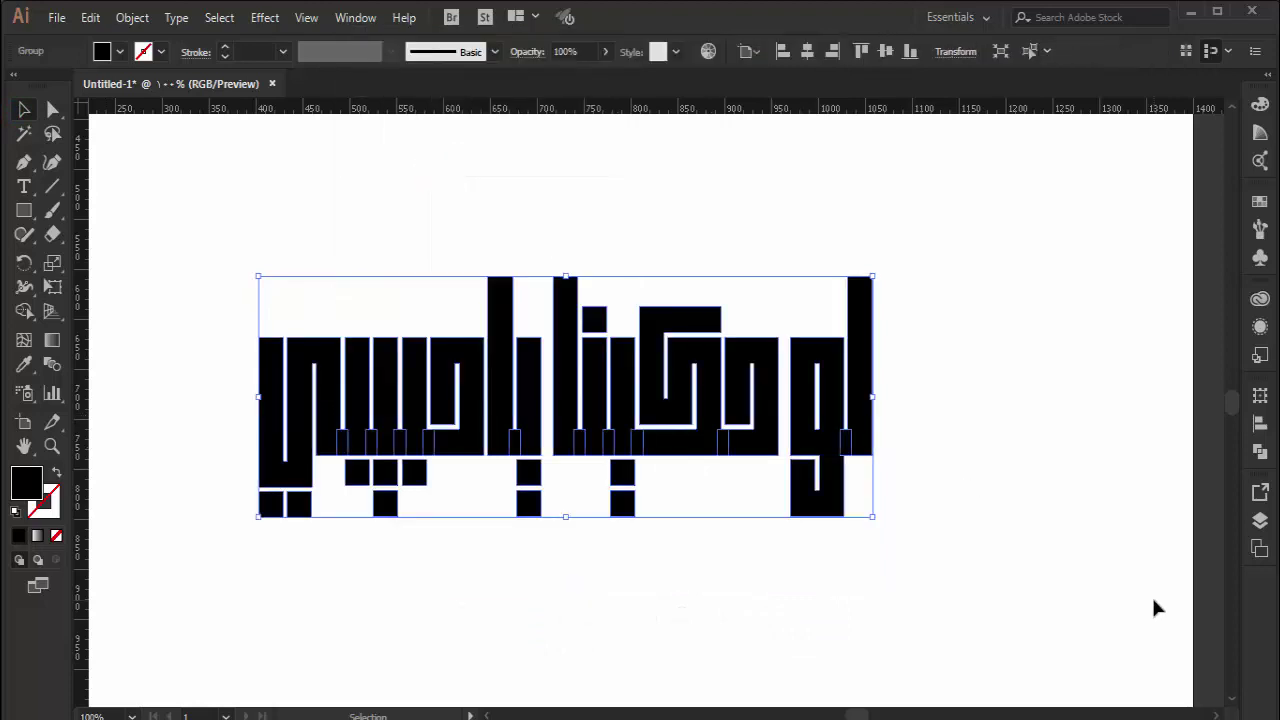
right_click(752, 443)
click(823, 283)
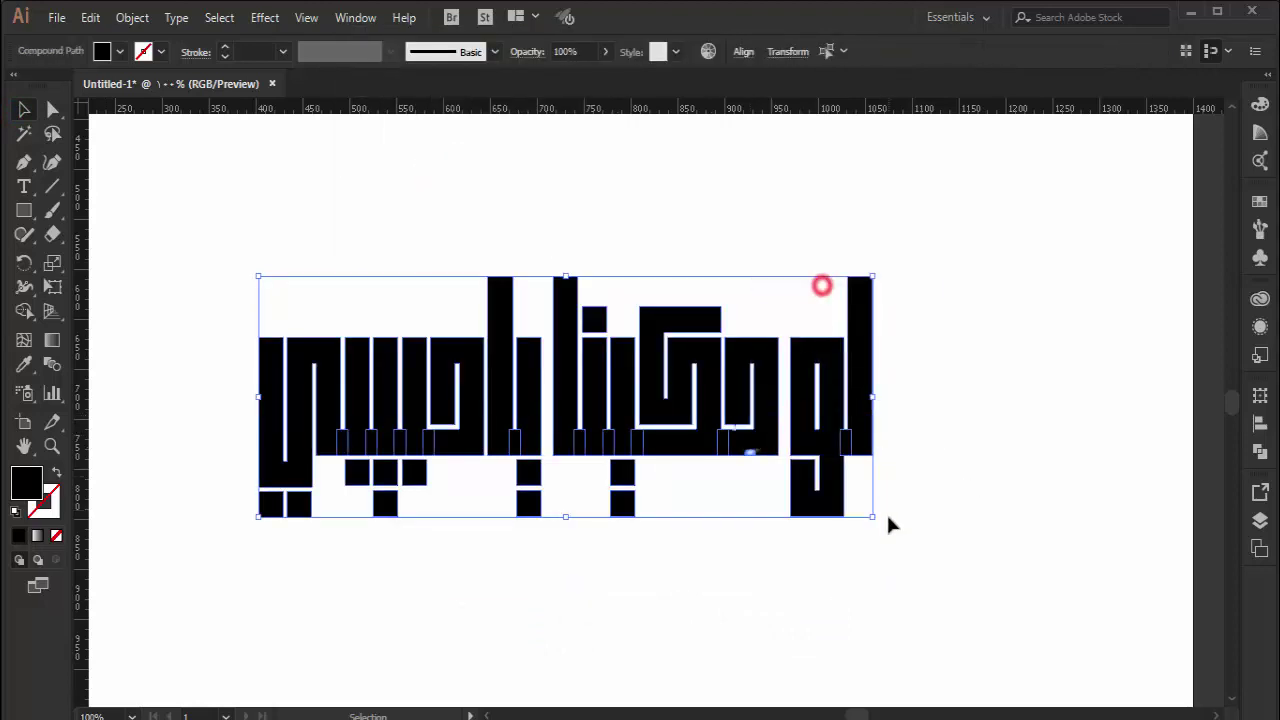
Step: Release the compound path of the small dotted letter piece, then check the tall letter shape
click(886, 558)
drag(908, 366, 640, 430)
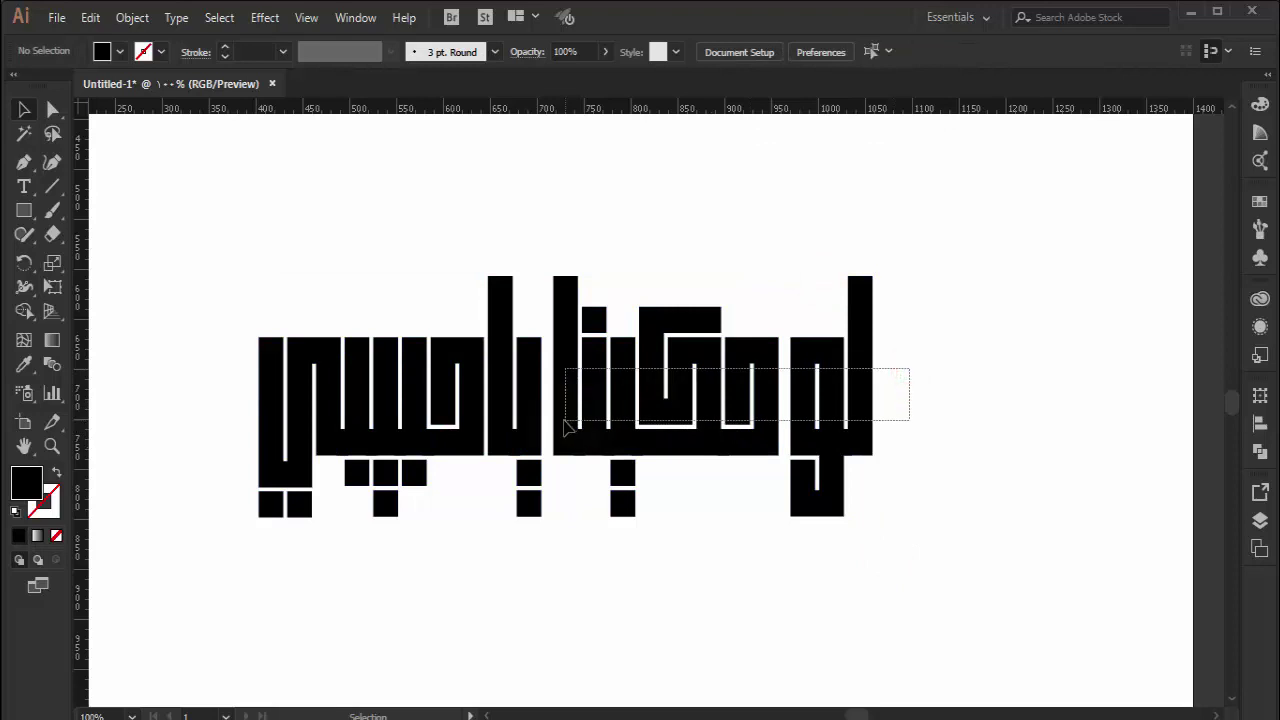
click(826, 580)
click(618, 505)
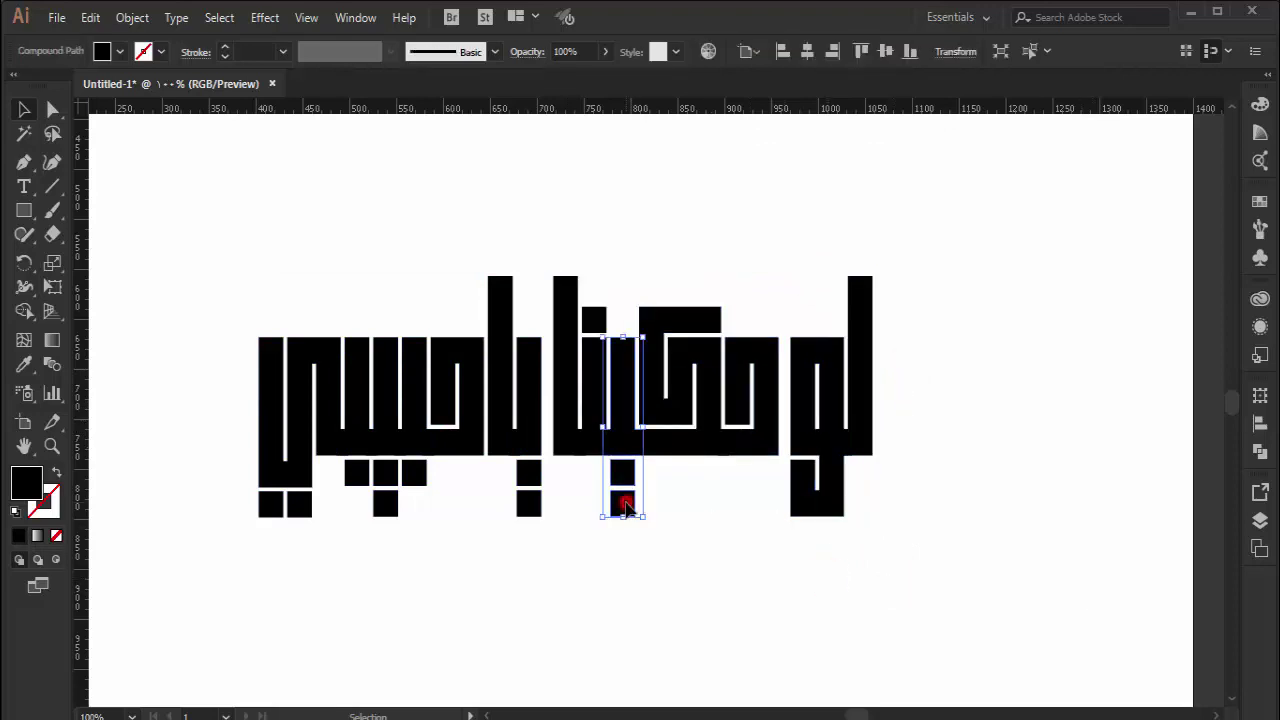
right_click(620, 505)
click(703, 349)
right_click(590, 322)
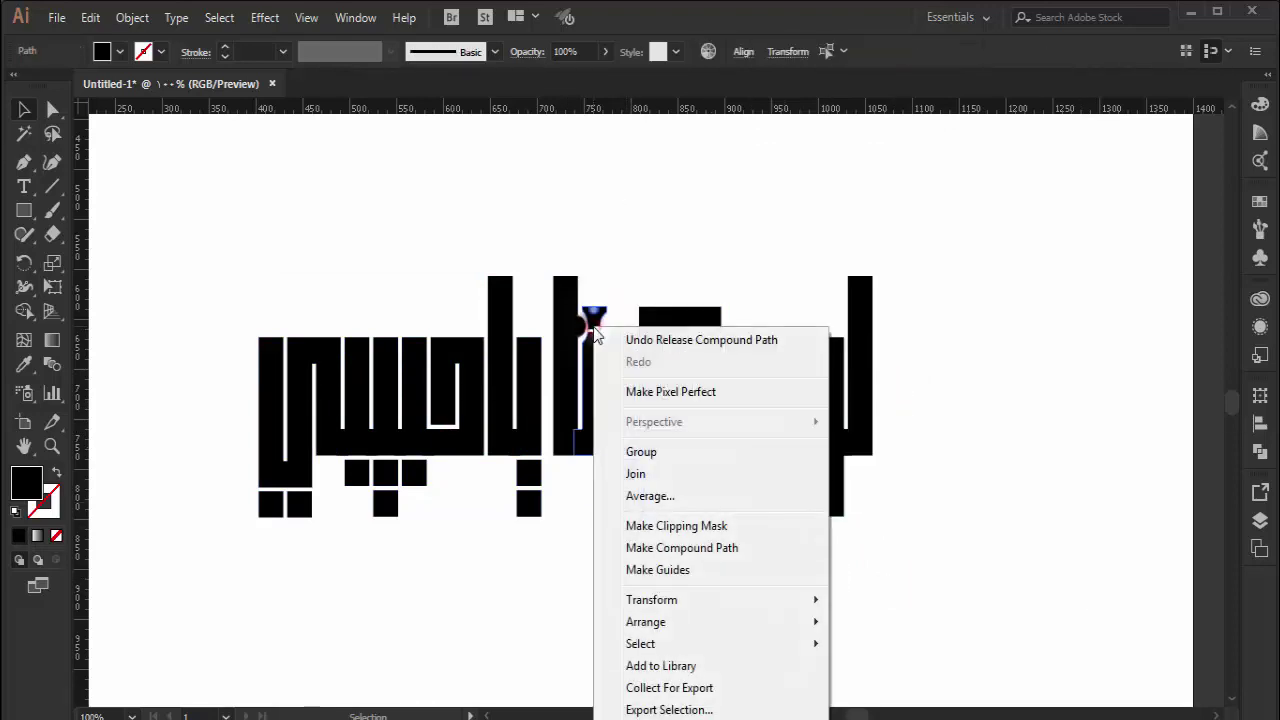
click(588, 318)
right_click(590, 318)
click(794, 594)
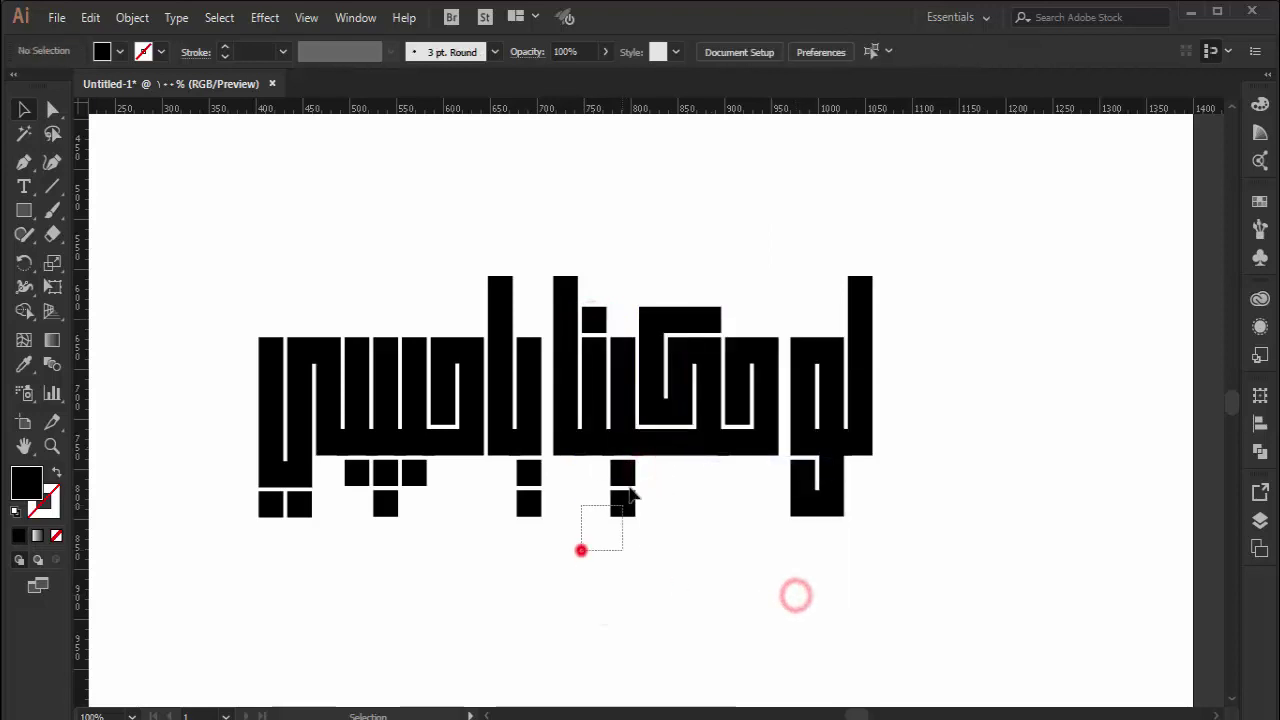
Step: Move the two-square dot below the lettering
mouse_move(582, 550)
mouse_down()
mouse_move(648, 481)
mouse_move(764, 633)
mouse_up()
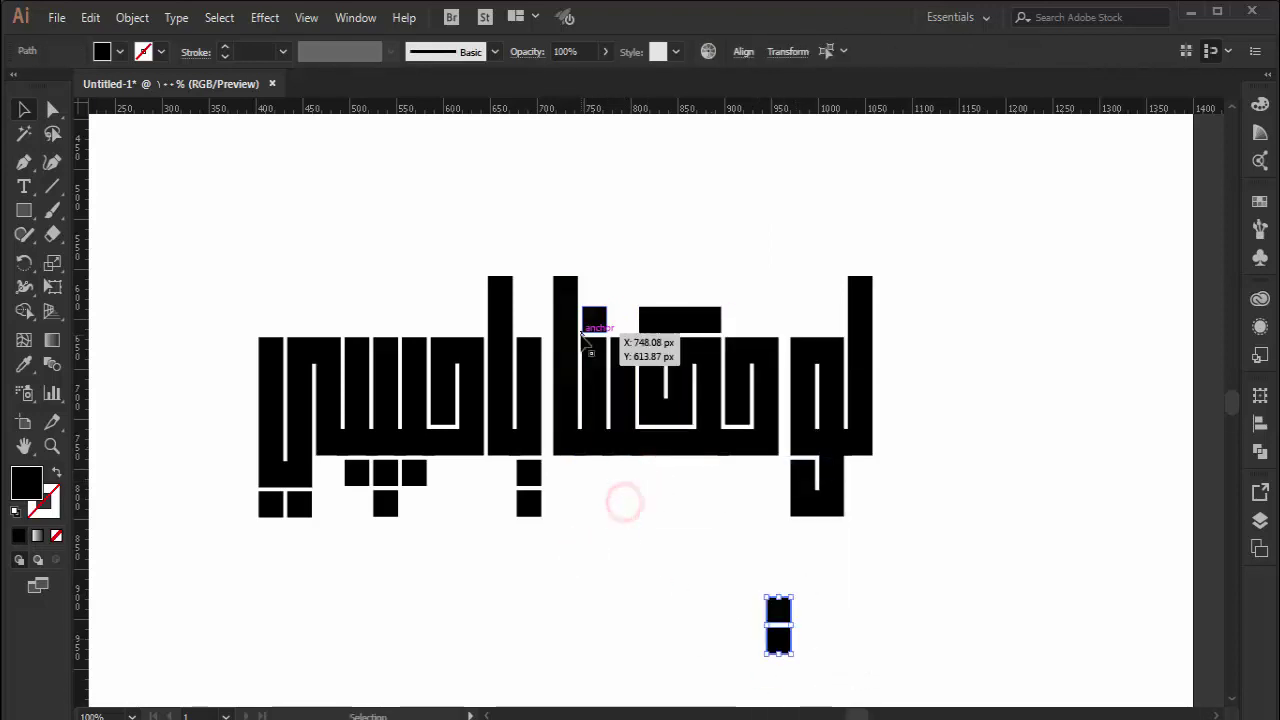
drag(590, 320, 1001, 629)
right_click(492, 460)
click(506, 442)
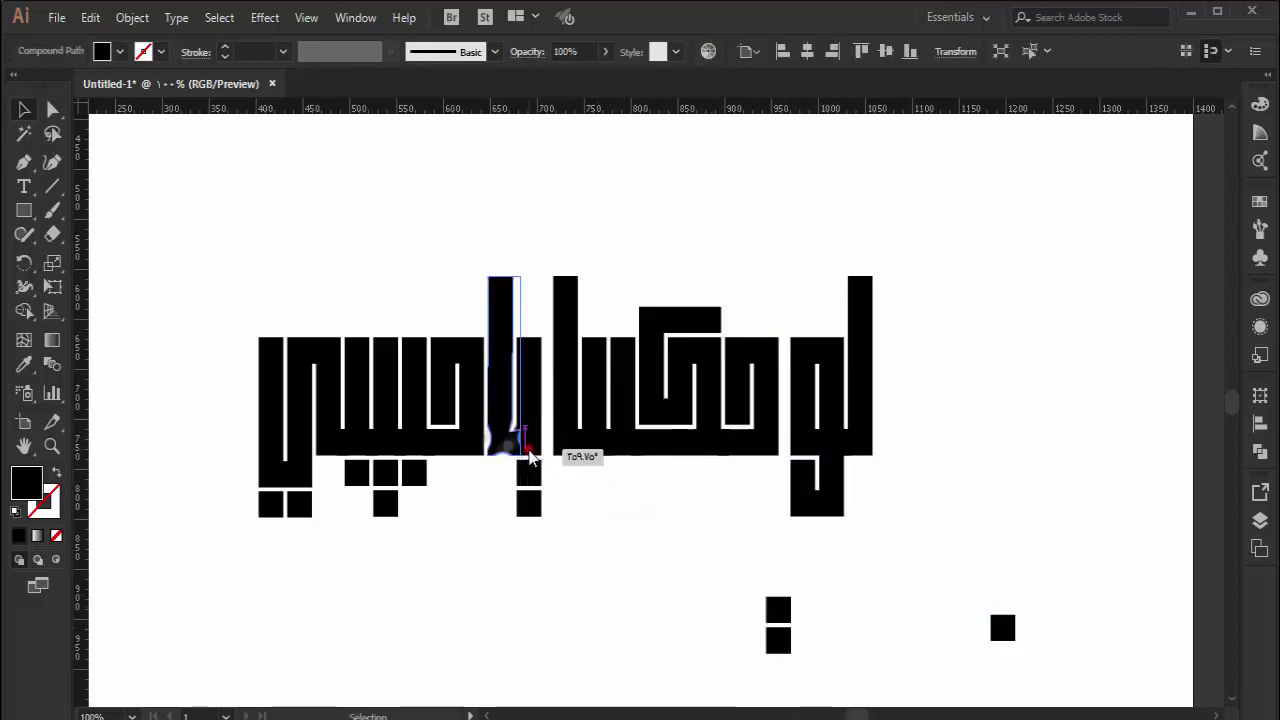
Step: Release the narrow letter's compound path and select its dots
click(530, 435)
right_click(530, 435)
click(600, 271)
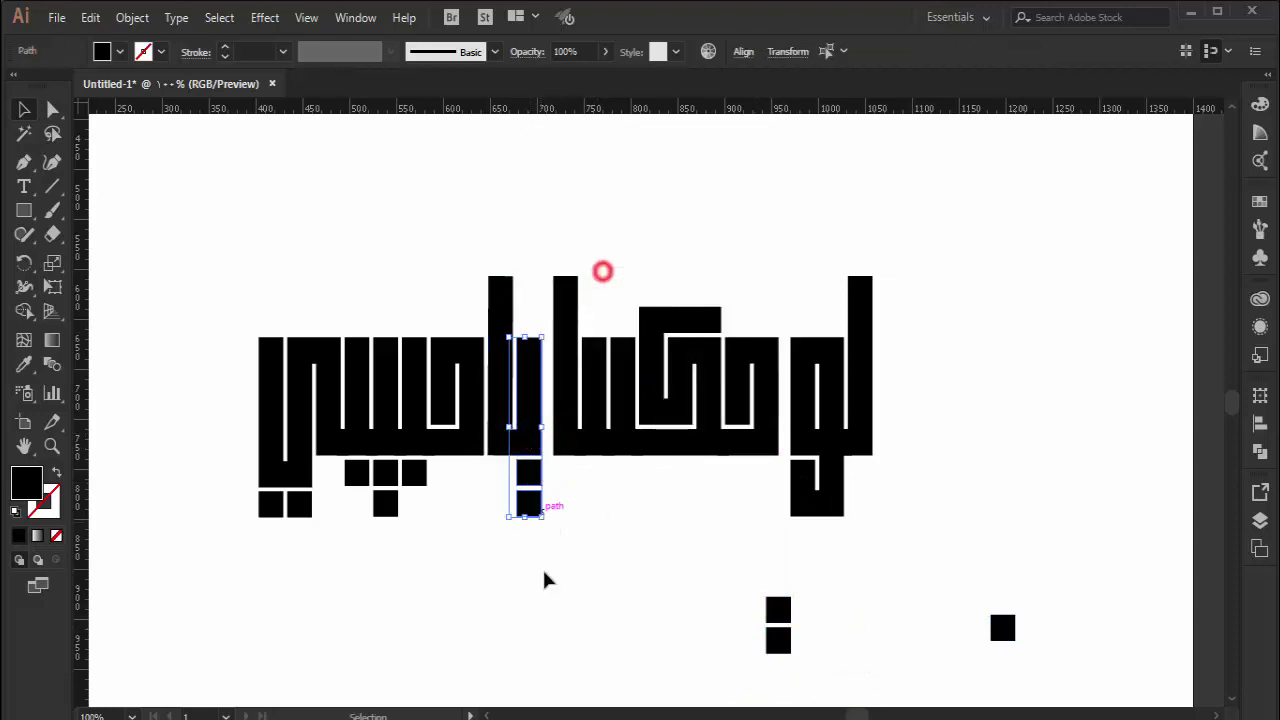
click(543, 614)
mouse_move(560, 557)
mouse_down()
mouse_move(520, 487)
mouse_move(871, 635)
mouse_up()
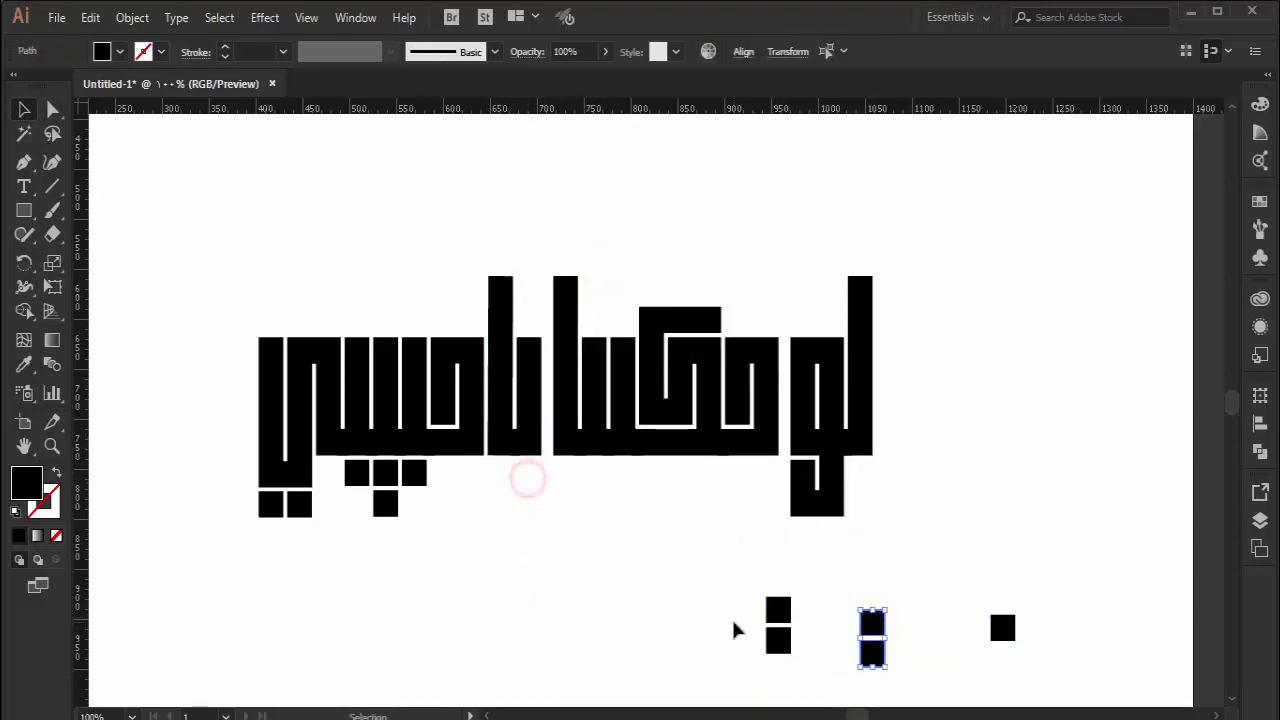
Step: Release the letter with three square dots and move those dots below the lettering
drag(426, 549, 400, 500)
right_click(426, 537)
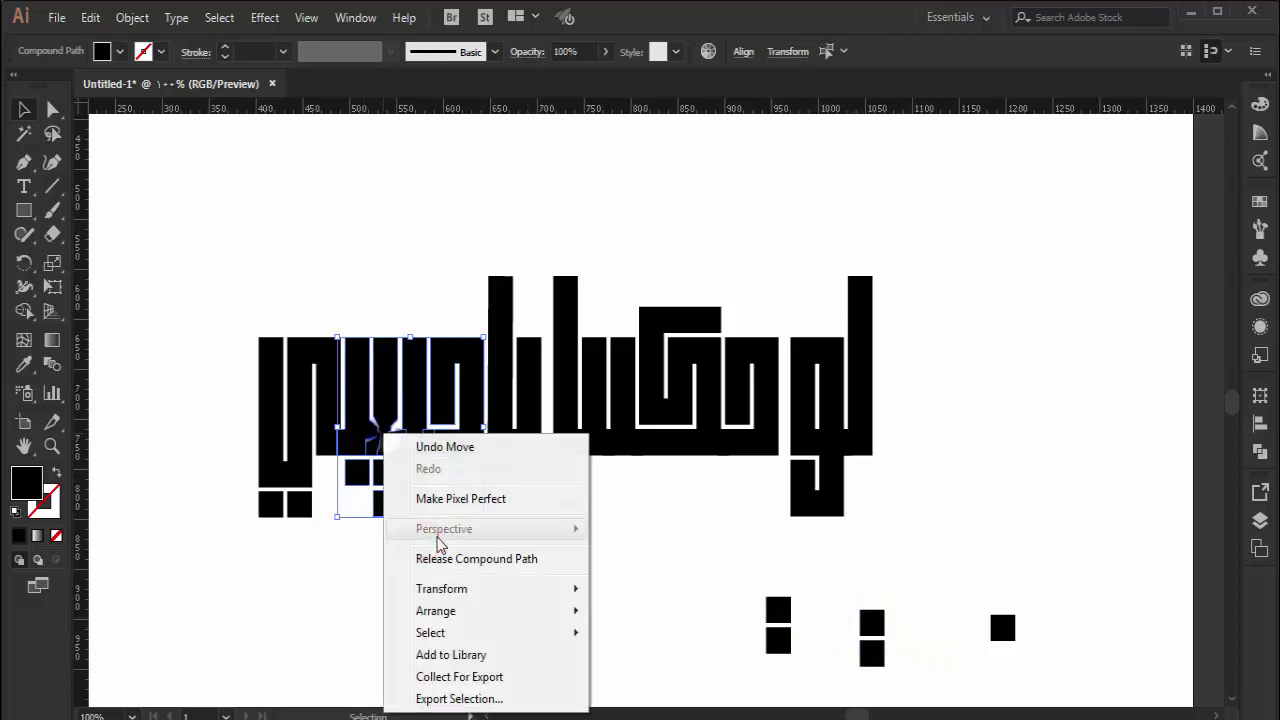
click(440, 556)
click(466, 609)
drag(344, 465, 458, 568)
drag(357, 491, 660, 668)
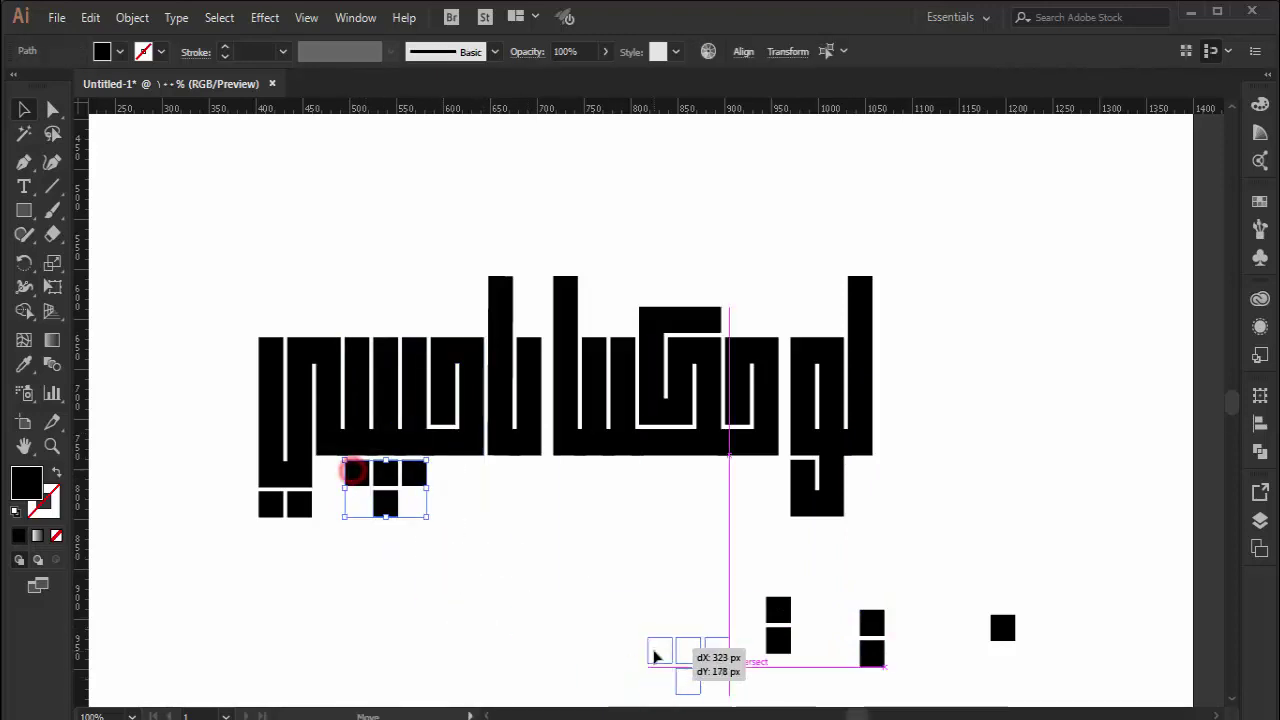
Step: Release the lower-left letter and move its two square dots below the lettering
drag(323, 566, 288, 488)
right_click(288, 488)
click(357, 317)
mouse_move(363, 634)
mouse_down()
mouse_move(290, 510)
mouse_move(428, 665)
mouse_move(536, 661)
mouse_up()
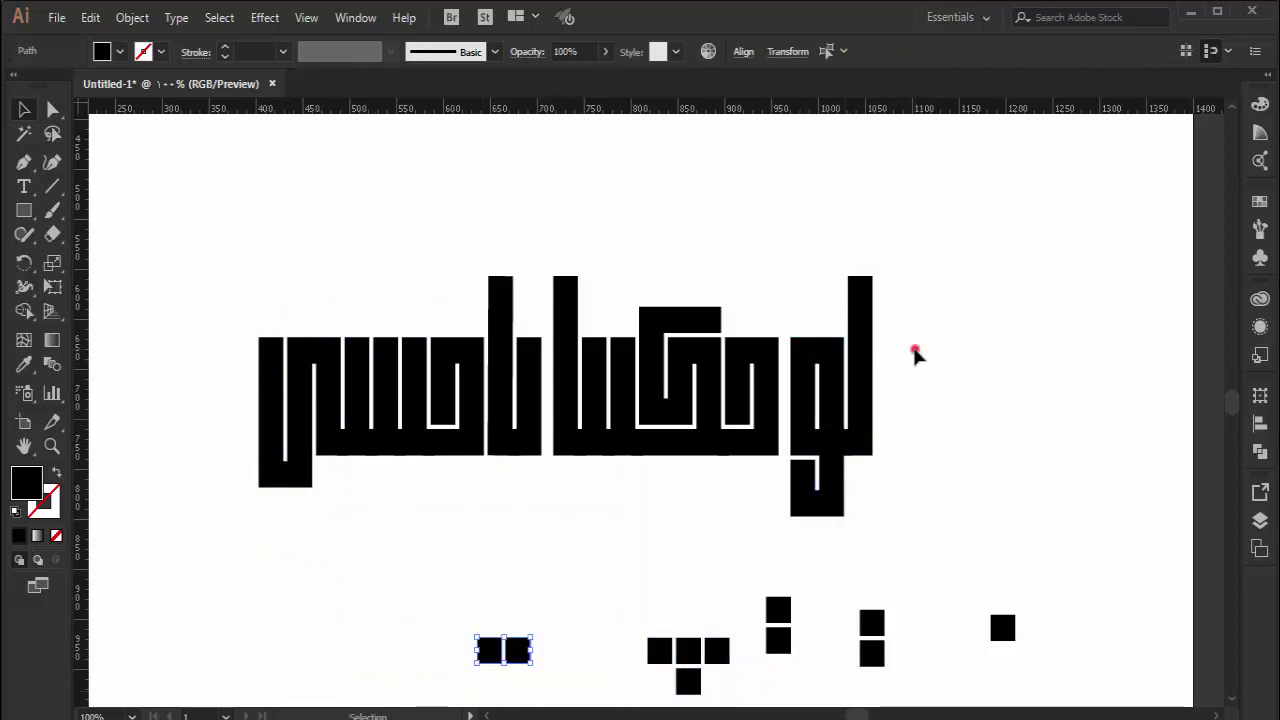
click(915, 355)
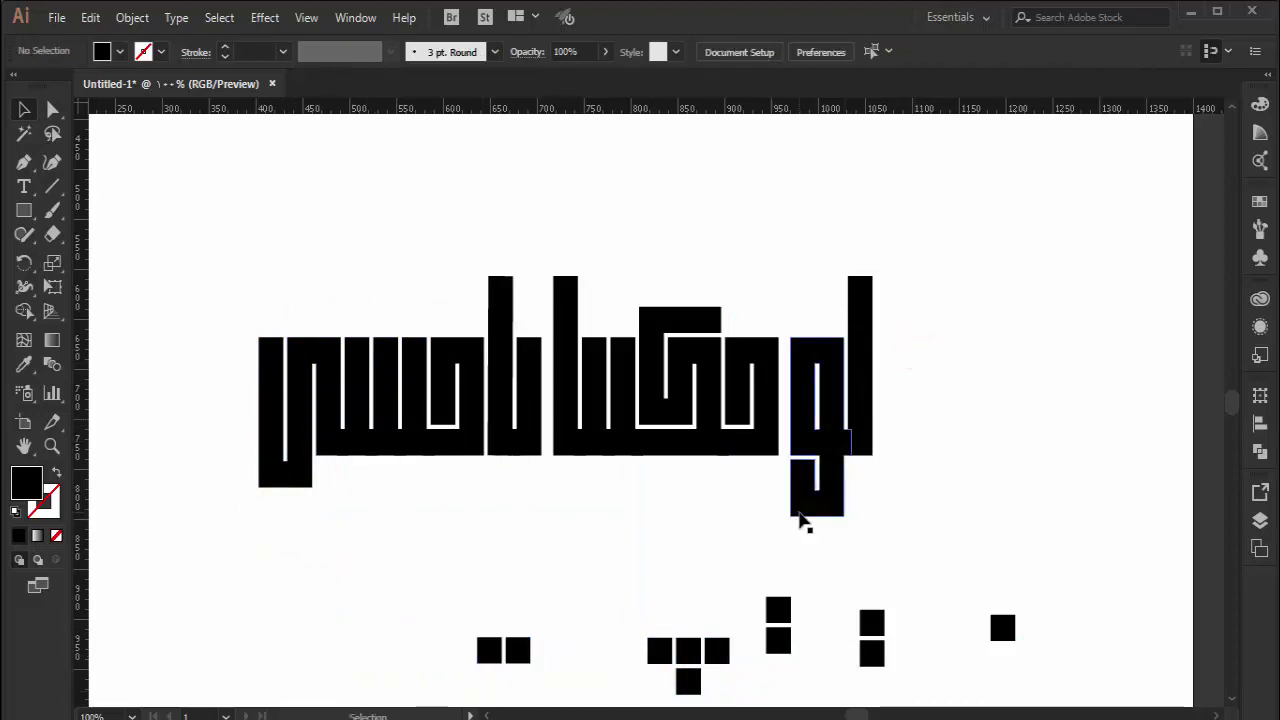
Step: Unite the right-hand letters into one shape with Pathfinder
drag(943, 351, 575, 458)
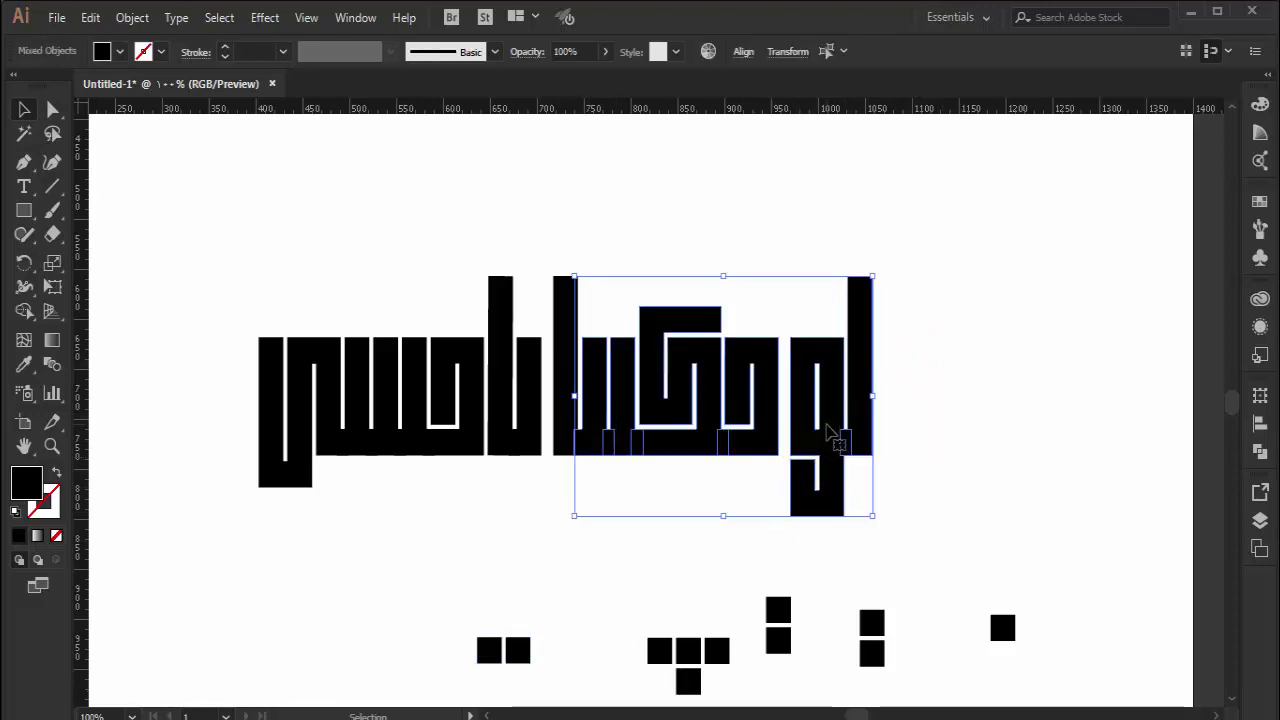
drag(953, 365, 558, 453)
click(1261, 452)
click(1042, 480)
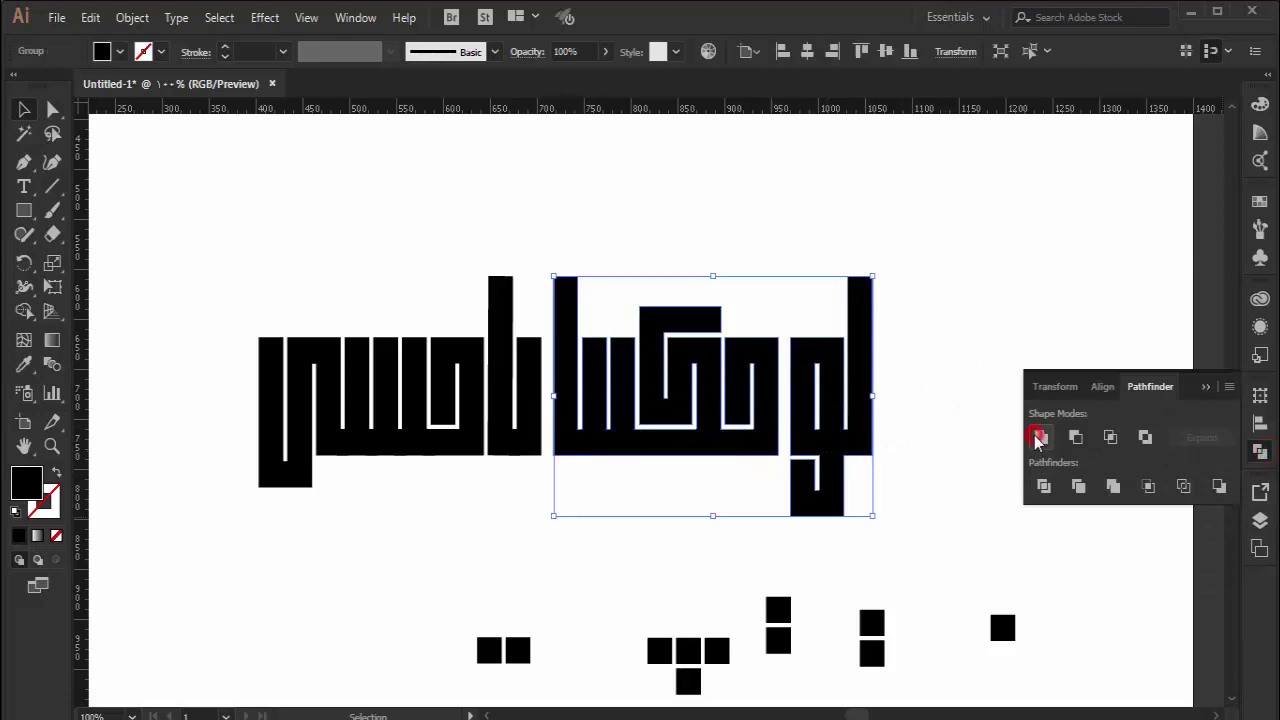
Step: Unite the left-hand letters into one shape with Pathfinder
drag(194, 366, 495, 462)
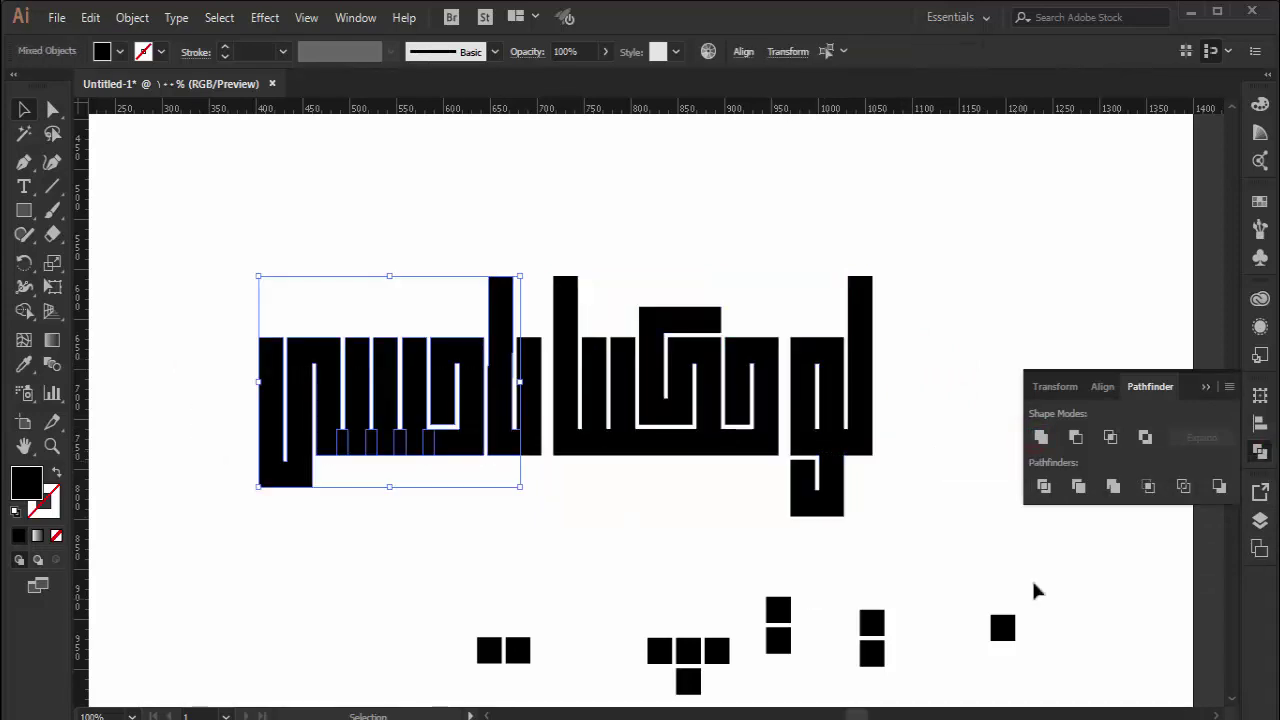
click(1041, 437)
drag(199, 366, 540, 497)
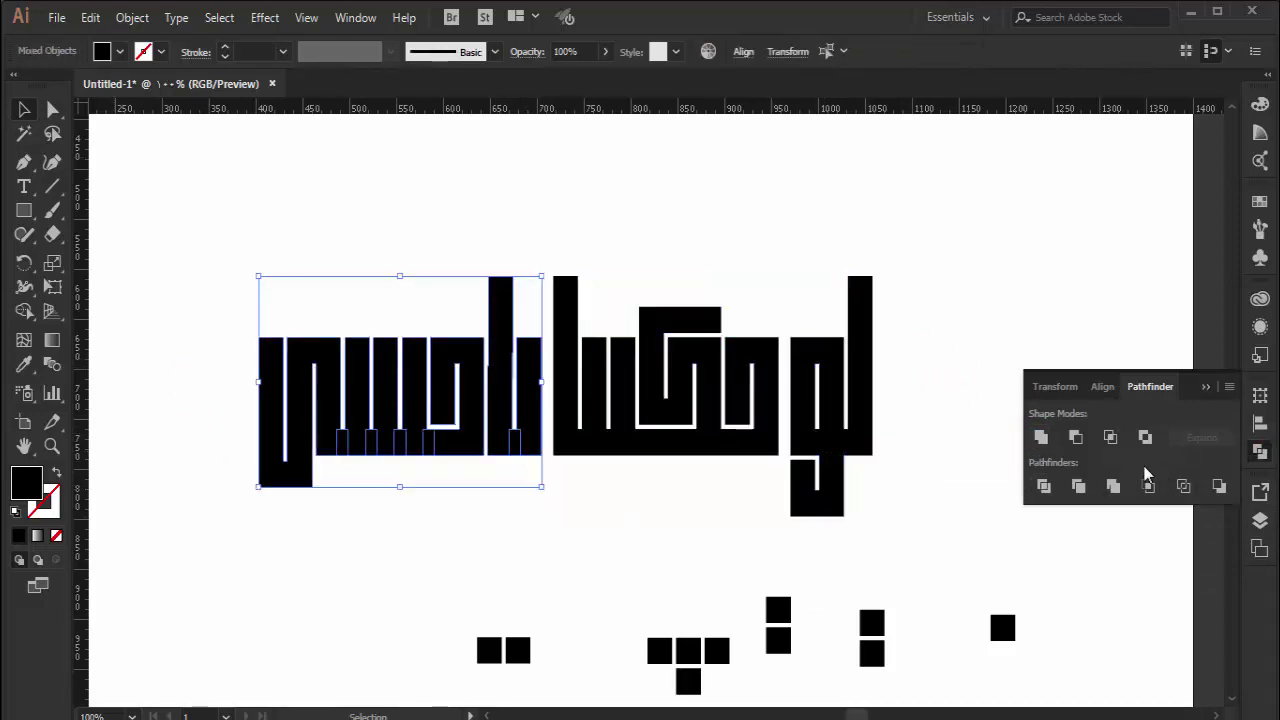
click(1041, 437)
click(483, 580)
click(16, 212)
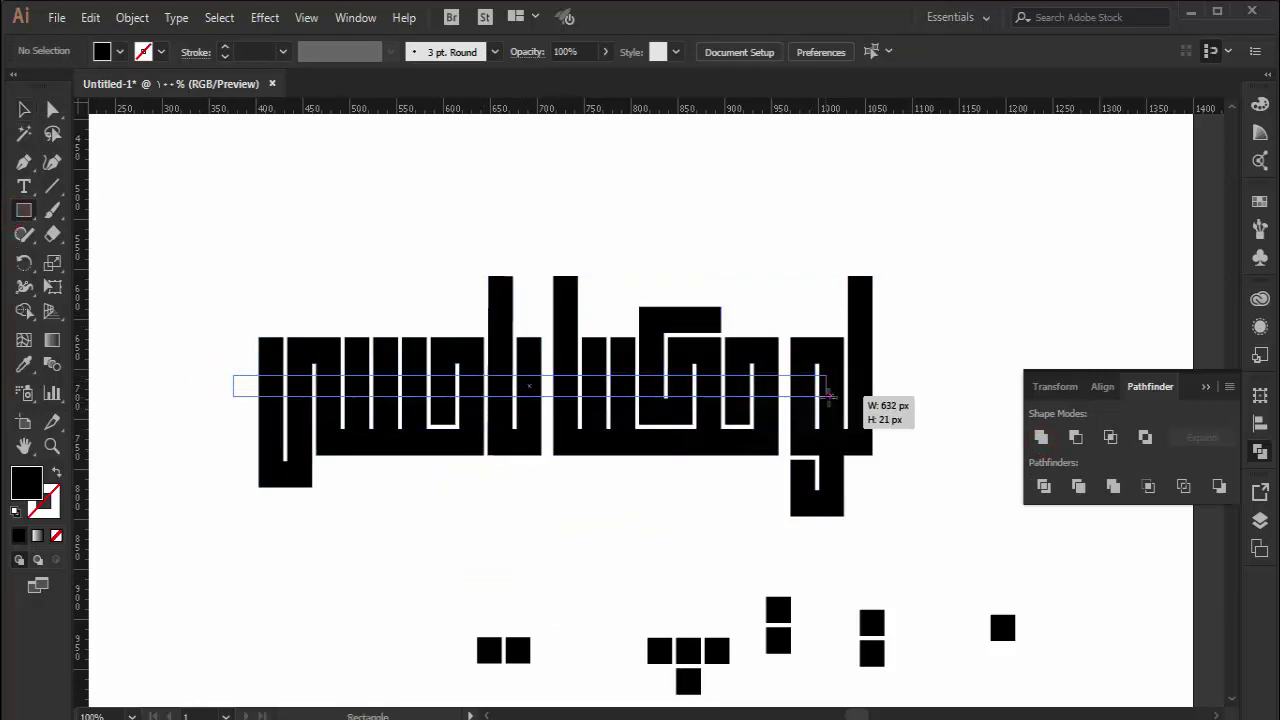
Step: Draw a long black bar across the letters' middle, copy it, and restore it via Undo
mouse_move(249, 382)
mouse_down()
mouse_move(884, 412)
mouse_move(869, 403)
mouse_move(884, 394)
mouse_up()
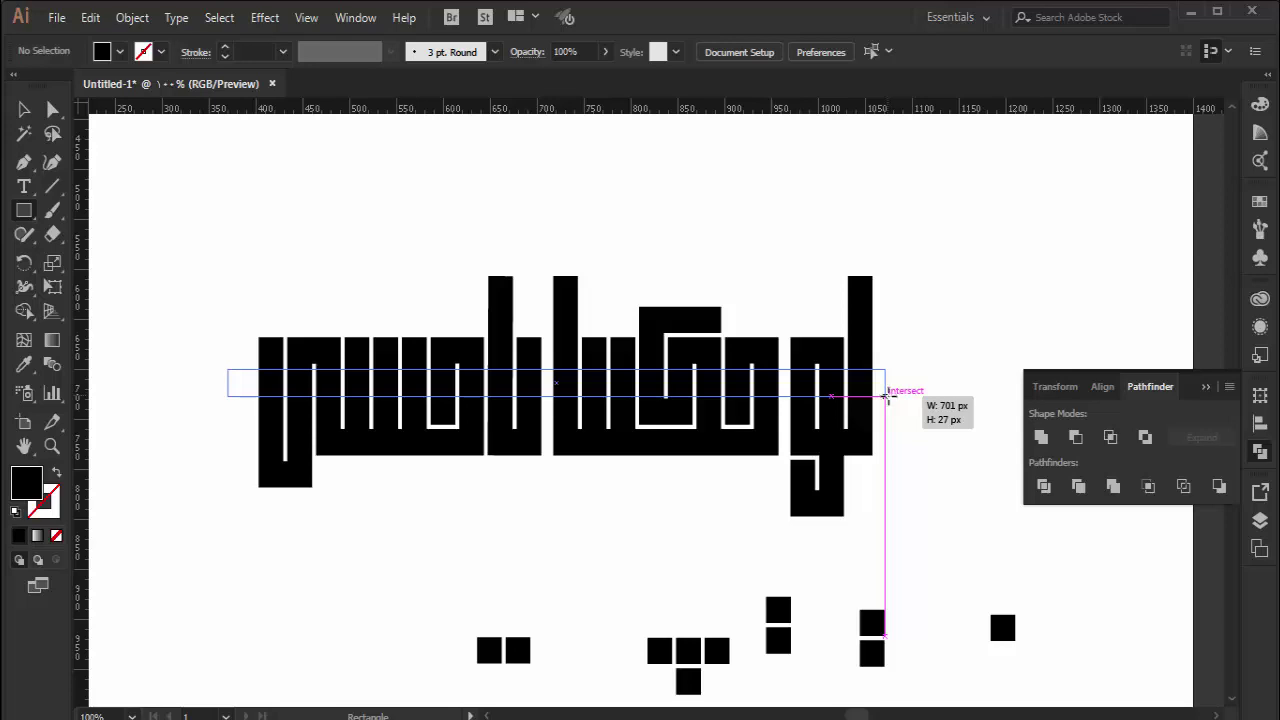
drag(884, 394, 889, 404)
key(ctrl+c)
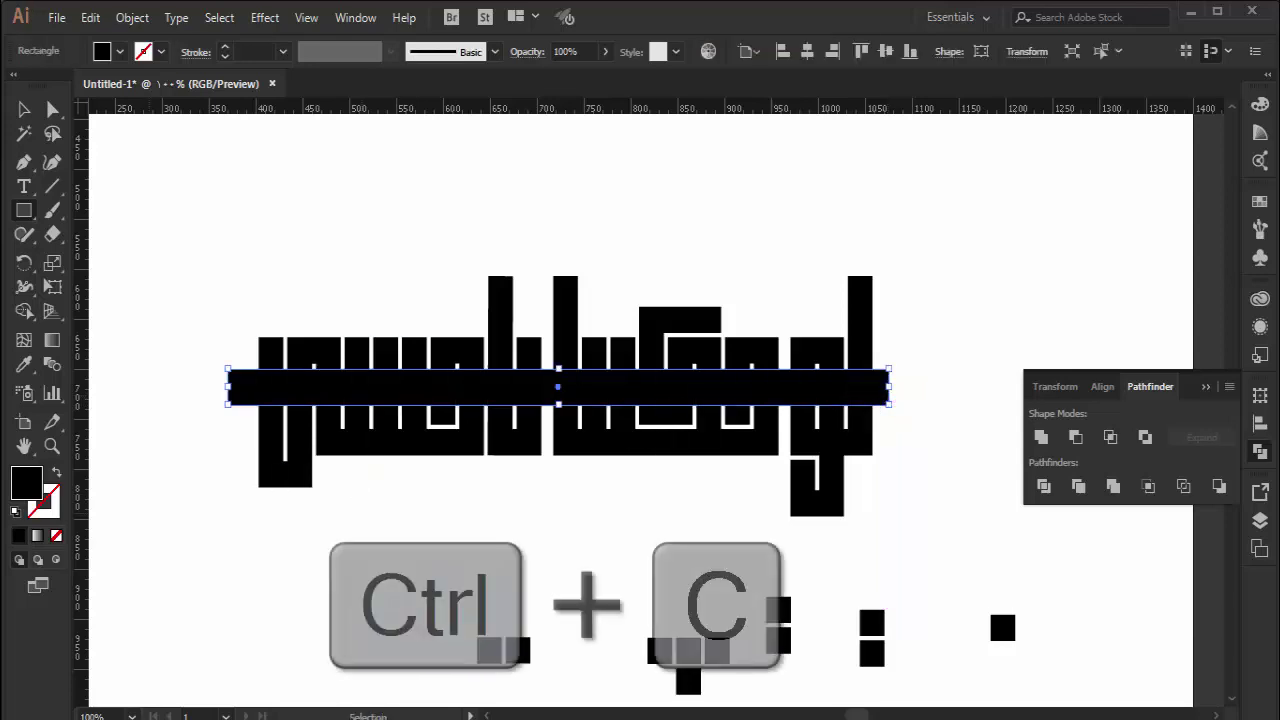
key(Delete)
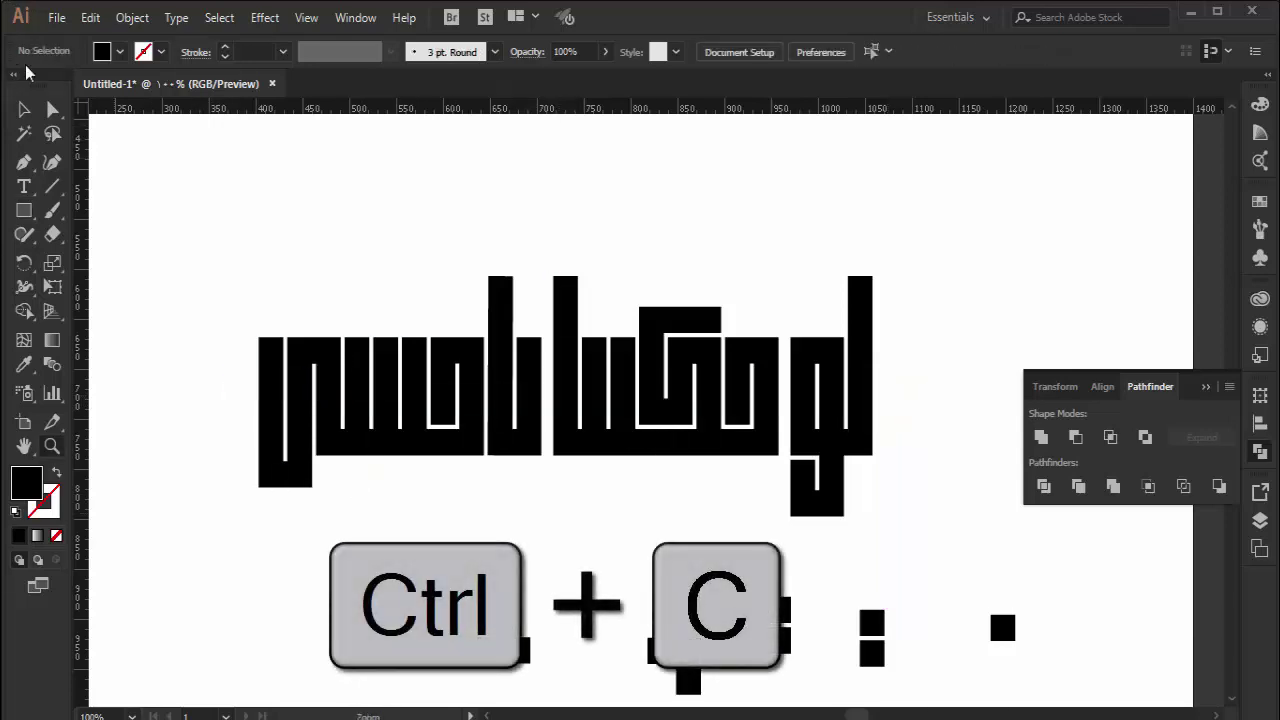
click(90, 17)
click(110, 40)
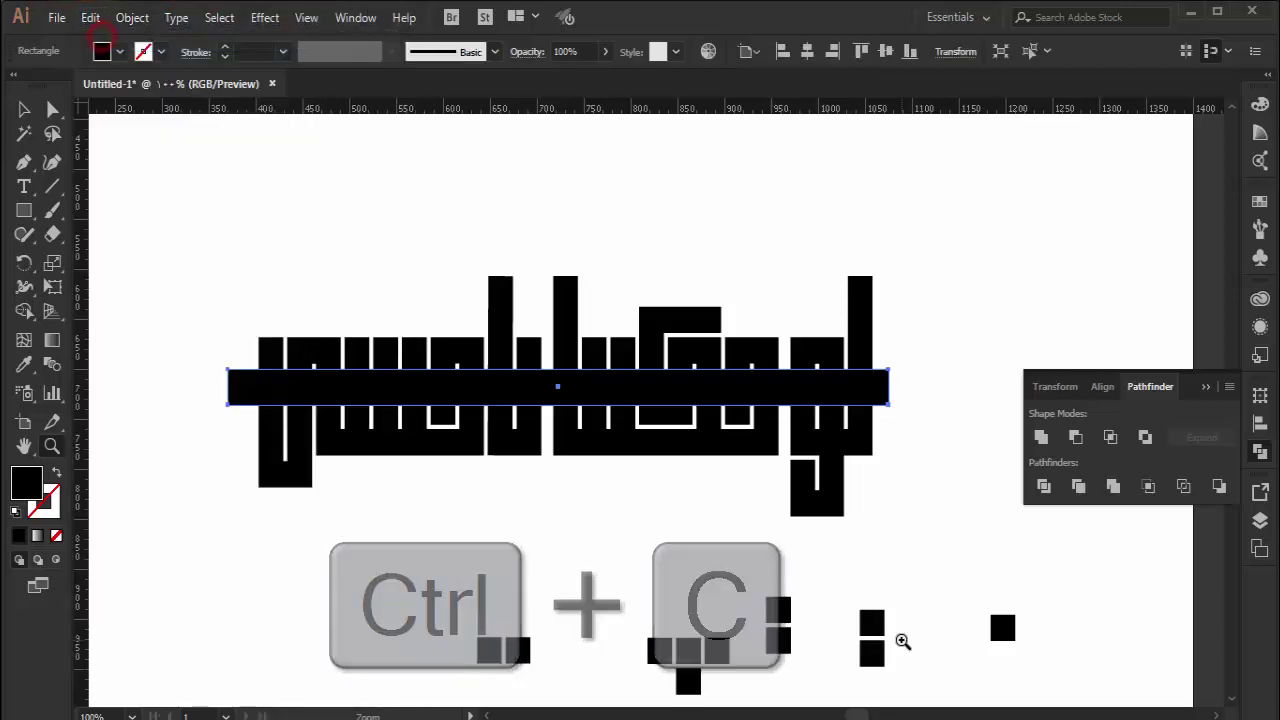
click(20, 111)
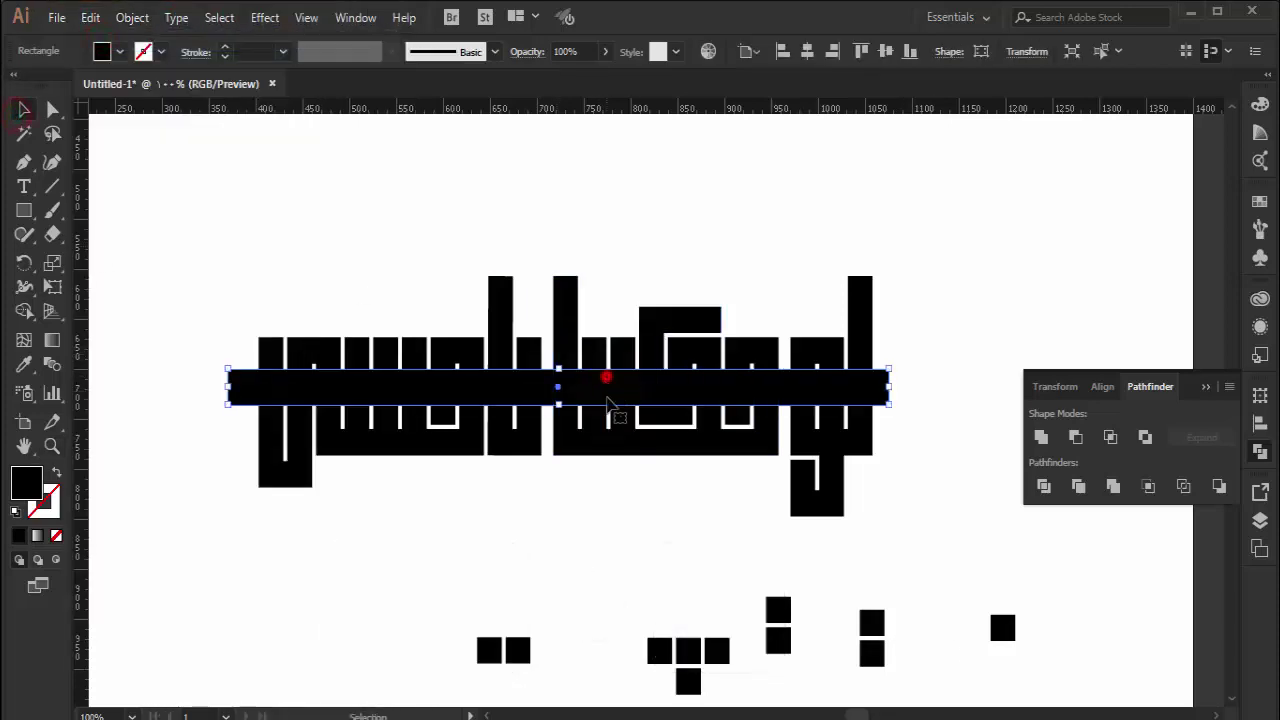
Step: Paste the bar in front and subtract it from the first letter shapes with Minus Front
shift+click(694, 443)
key(ctrl+f)
click(1075, 437)
click(607, 513)
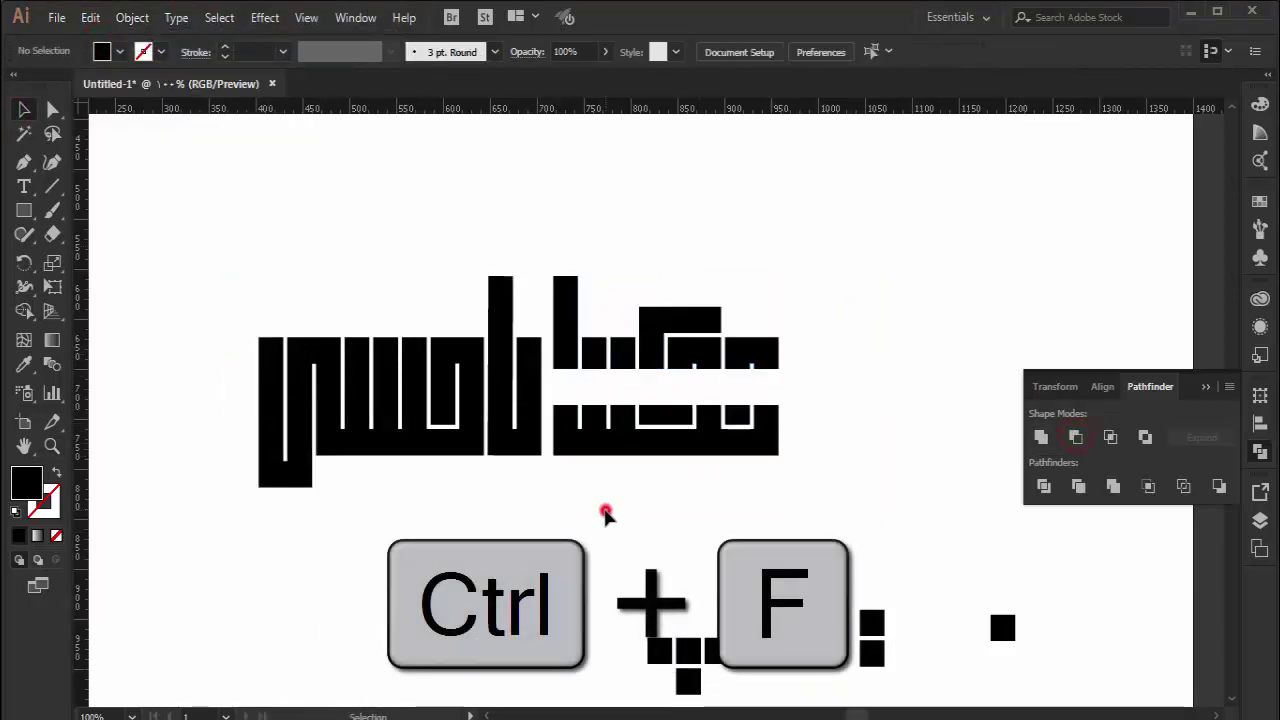
key(ctrl+a)
click(848, 450)
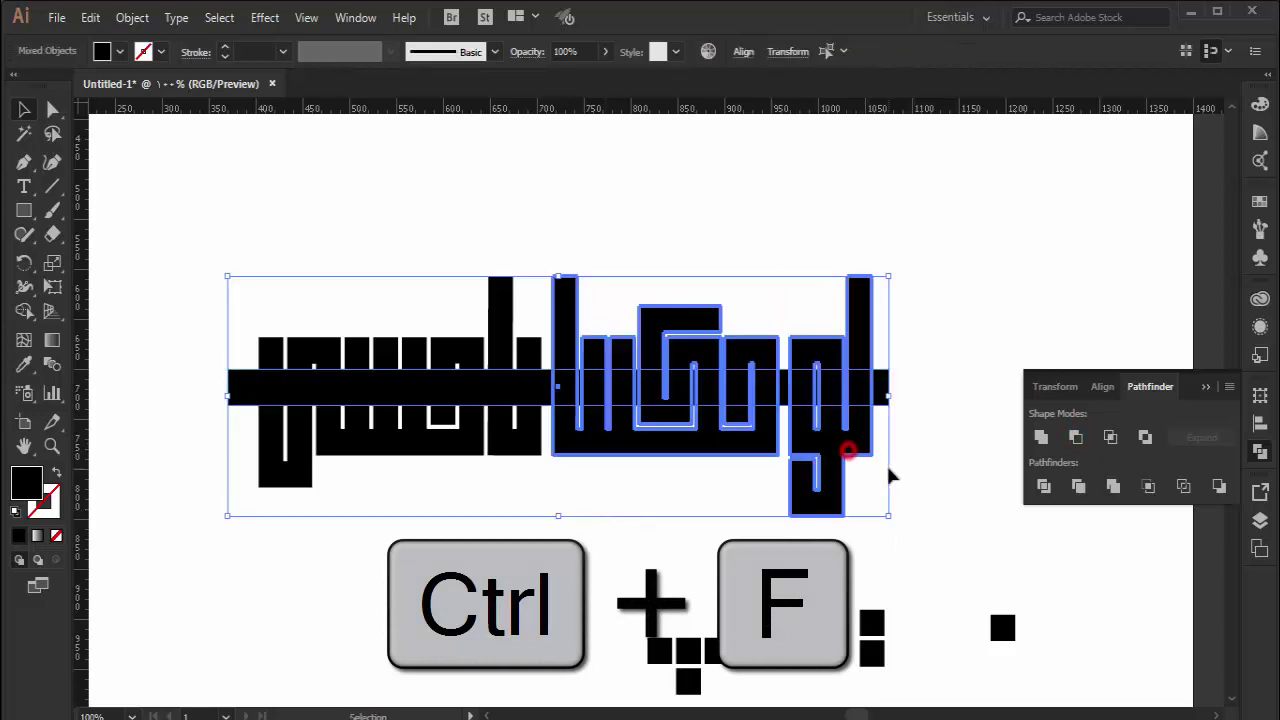
click(920, 460)
Step: Subtract bar copies from the middle letters and the right-hand letter
click(583, 391)
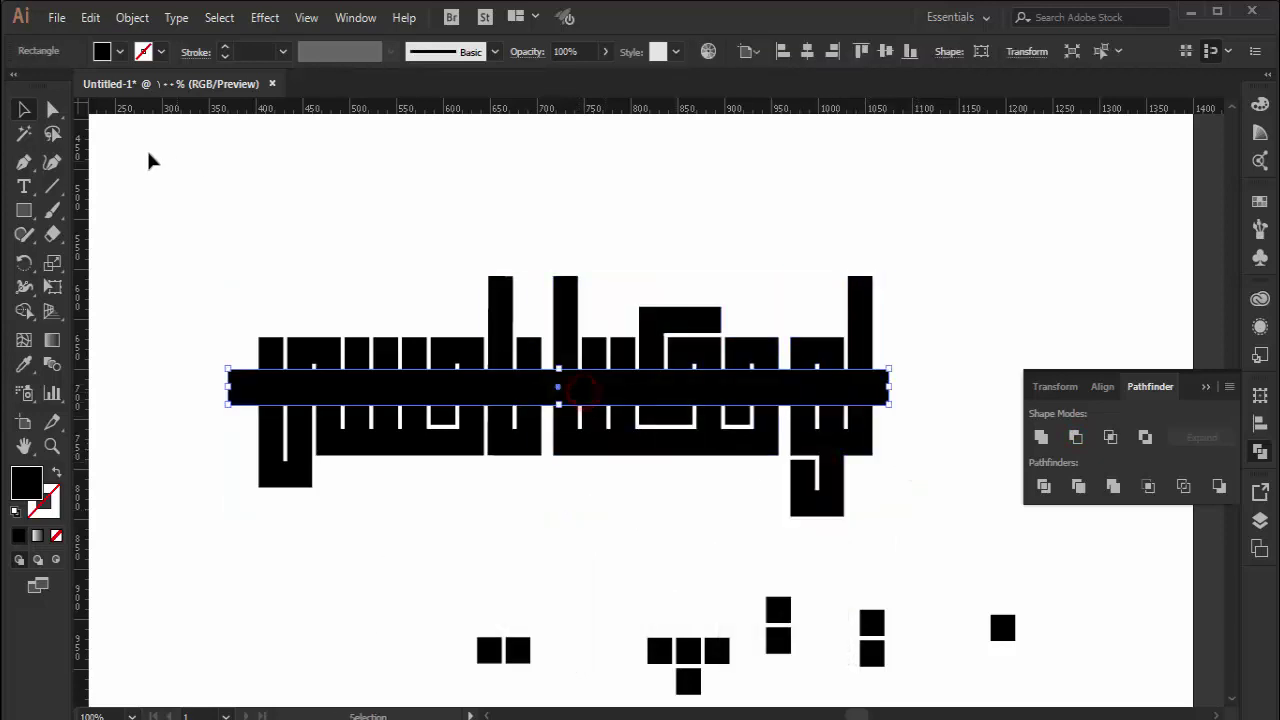
key(a)
shift+click(629, 443)
key(ctrl+f)
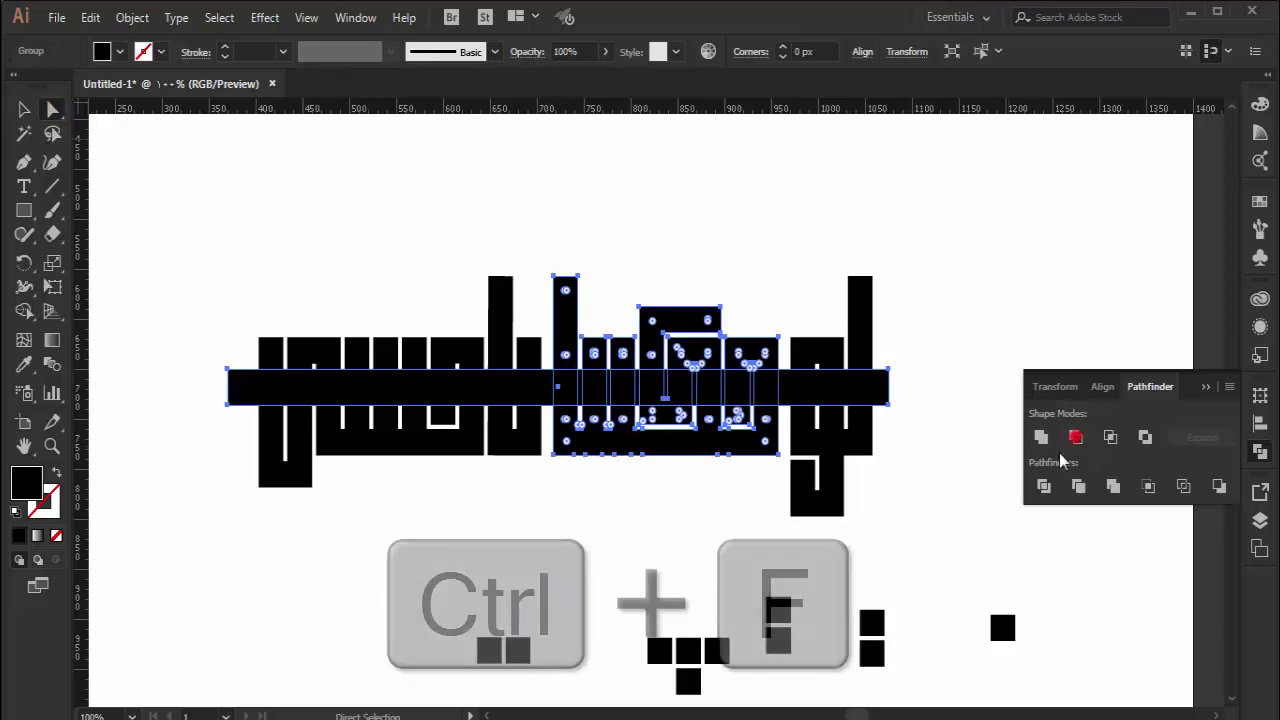
click(923, 491)
click(850, 392)
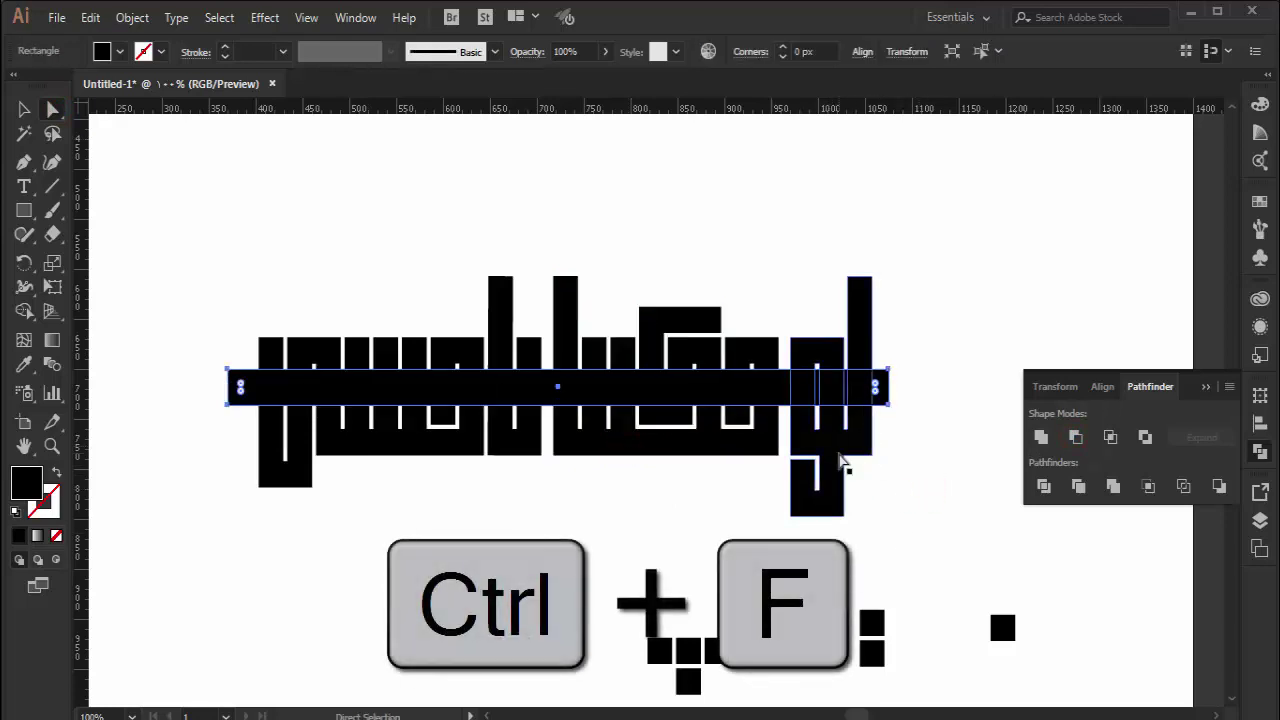
shift+click(838, 452)
click(1075, 437)
click(658, 506)
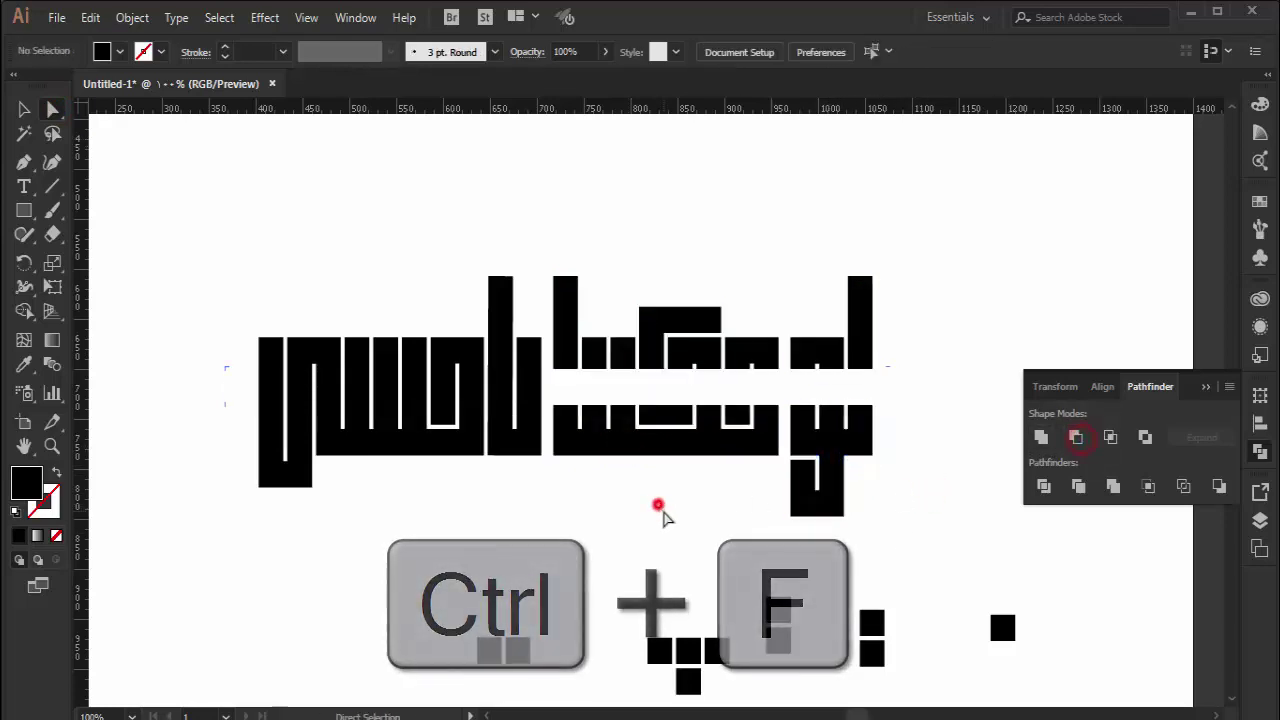
Step: Subtract pasted bar copies from the tall vertical letter and the left letters
key(ctrl+f)
shift+click(499, 437)
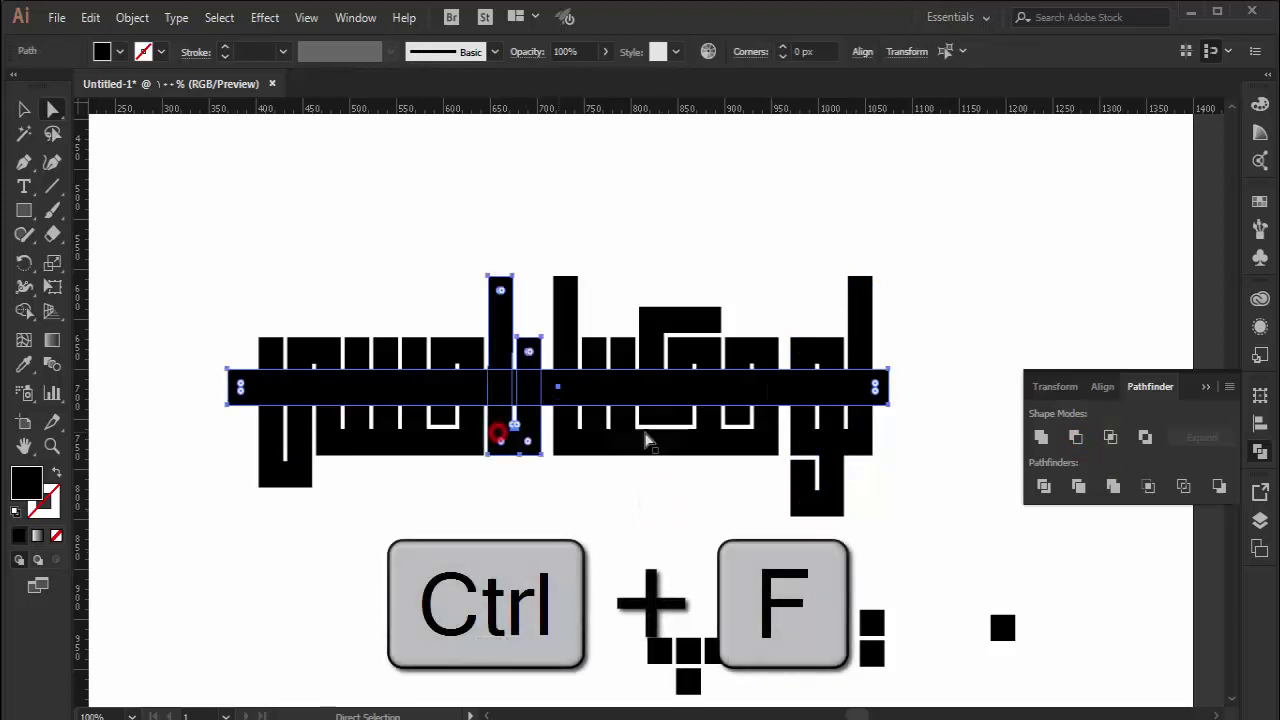
click(1075, 437)
click(428, 512)
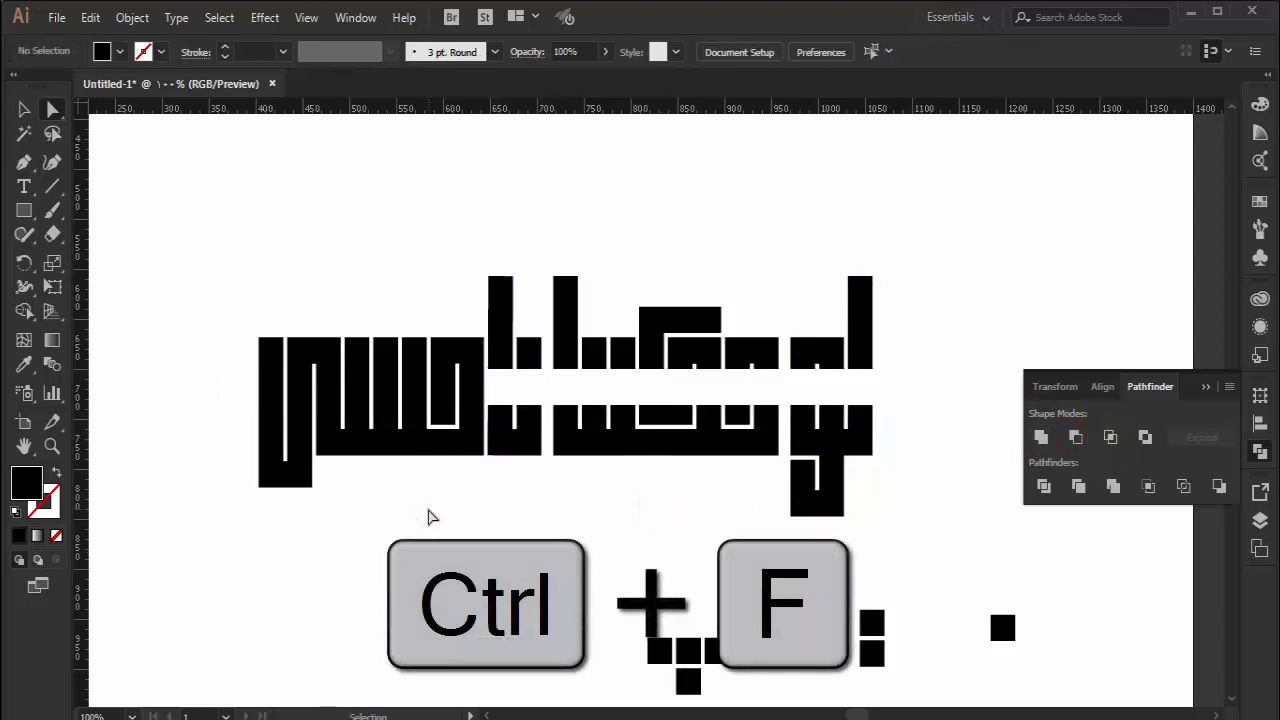
key(ctrl+f)
shift+click(386, 437)
click(1075, 437)
click(601, 499)
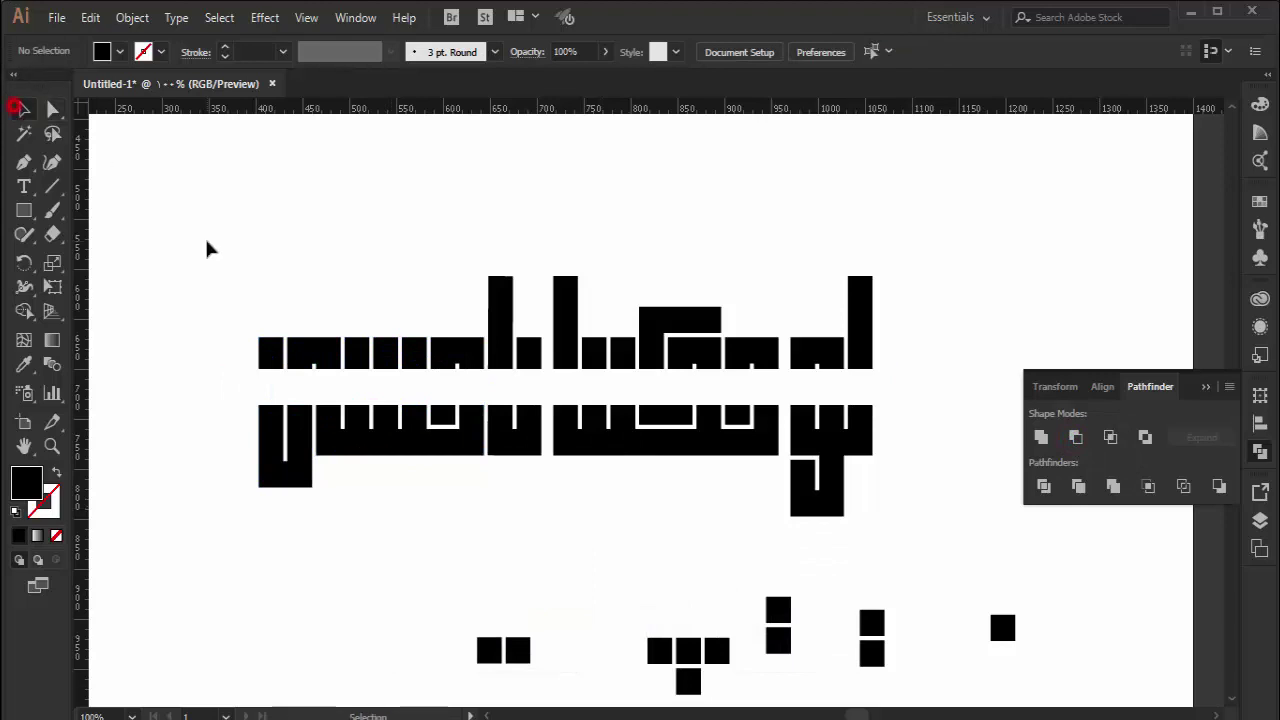
Step: Direct-select the top letter row and nudge it down to close the cut gap
drag(177, 229, 929, 371)
click(112, 150)
key(a)
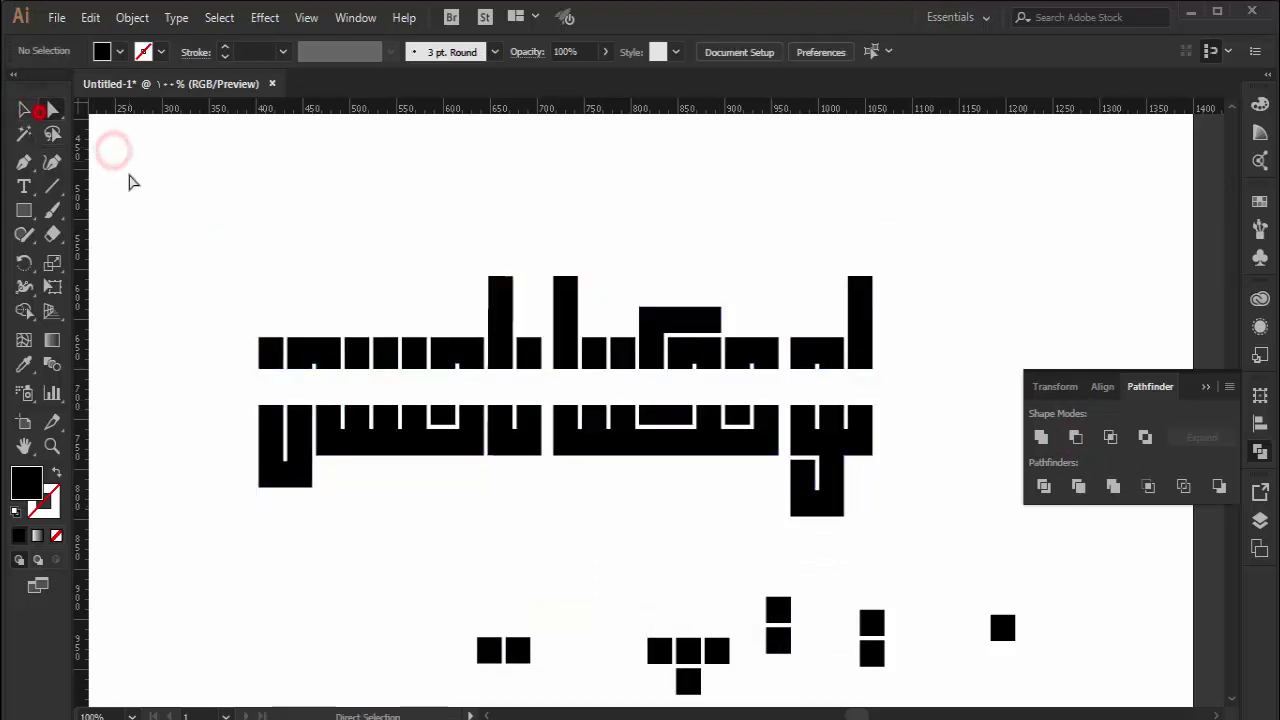
drag(143, 200, 886, 398)
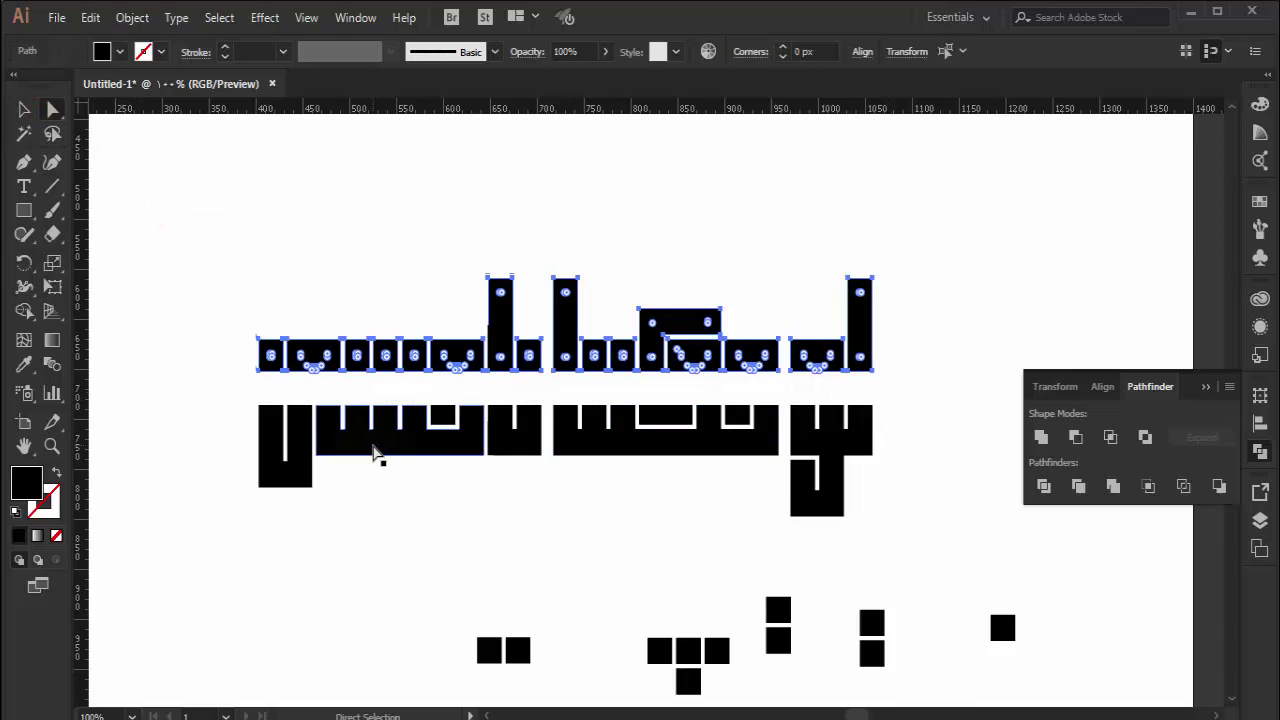
key(shift+Down)
key(shift+Down)
key(shift+Down)
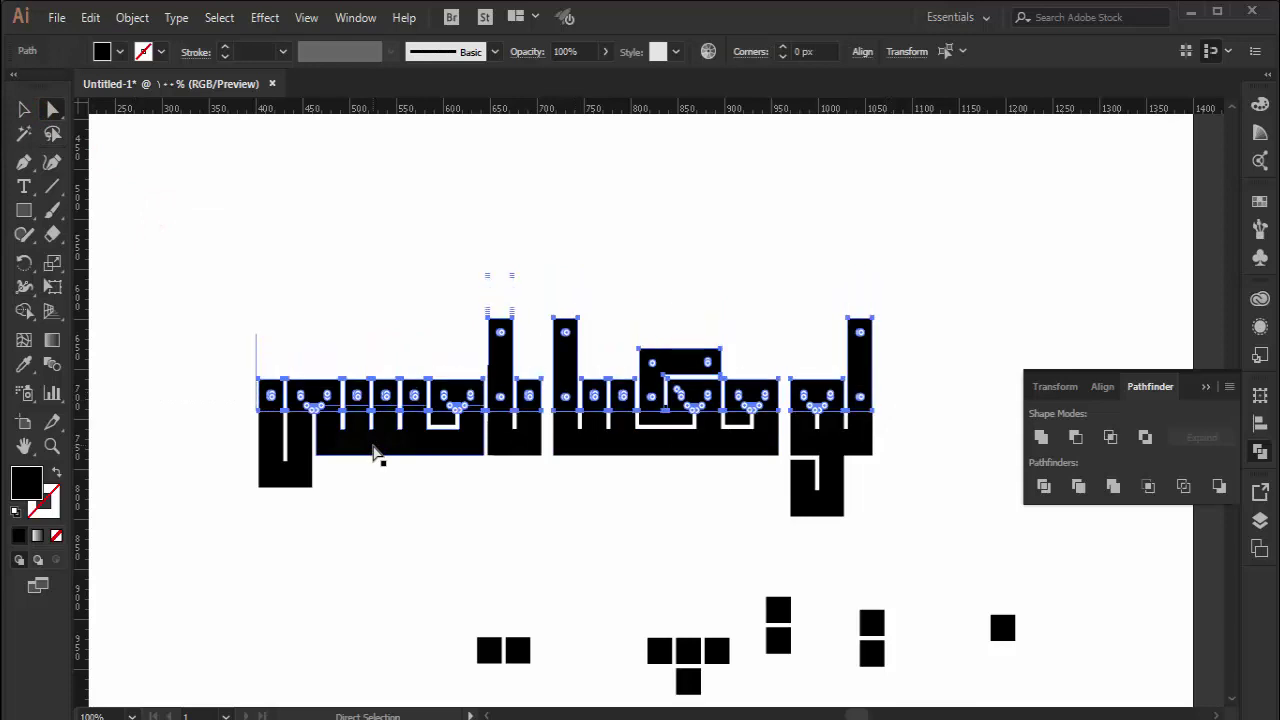
click(168, 348)
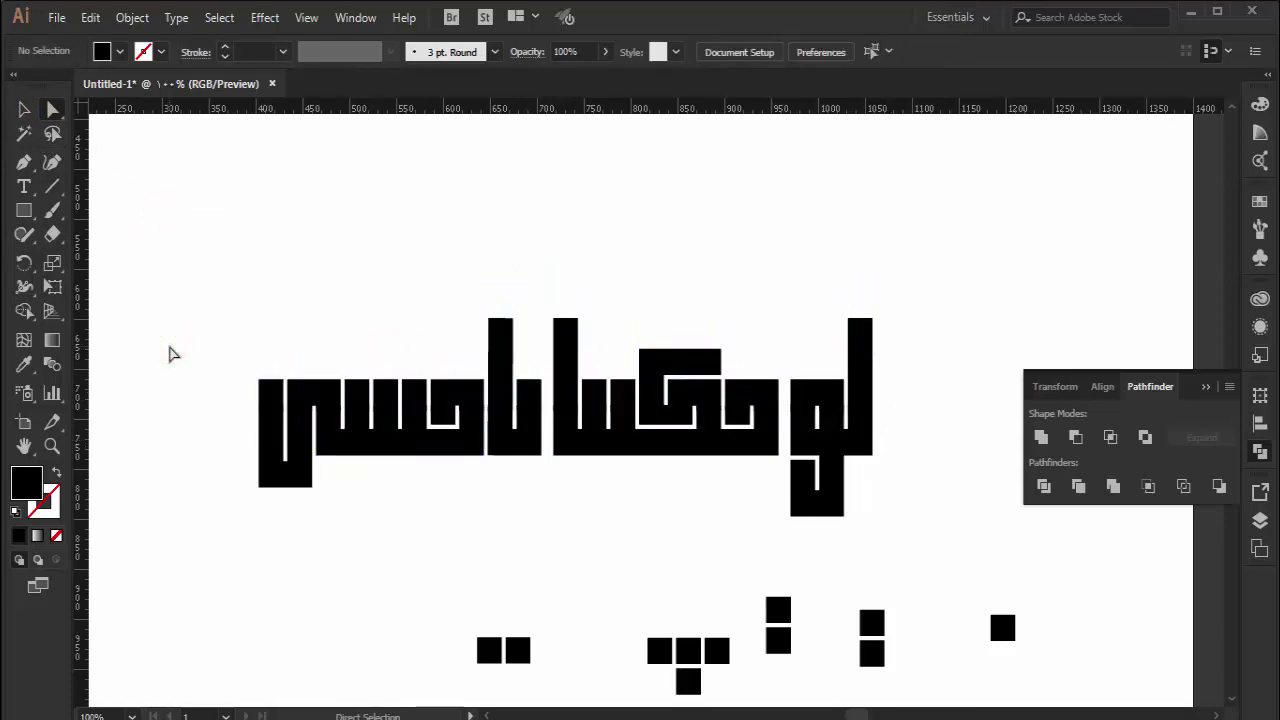
click(593, 424)
click(926, 386)
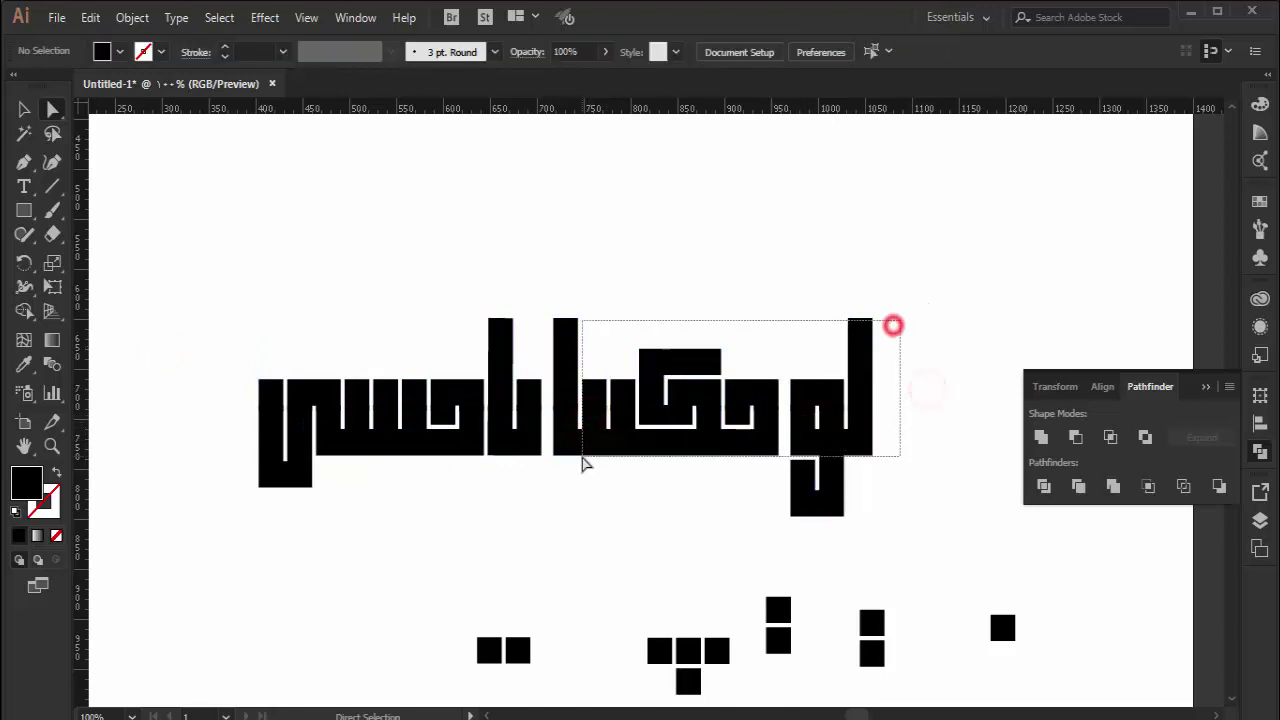
Step: Unite the right-hand word's pieces, then the left-hand word's pieces, into single shapes
drag(900, 318, 575, 487)
click(1041, 437)
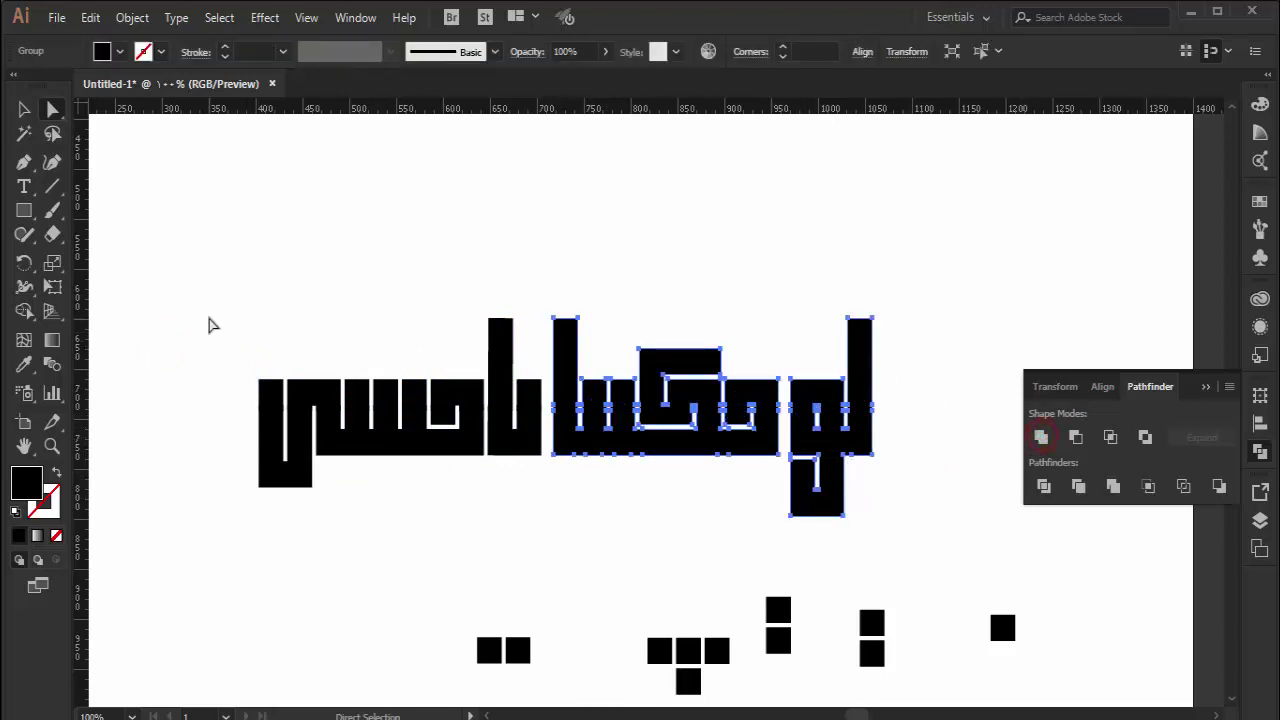
drag(207, 318, 530, 560)
click(1041, 437)
click(451, 535)
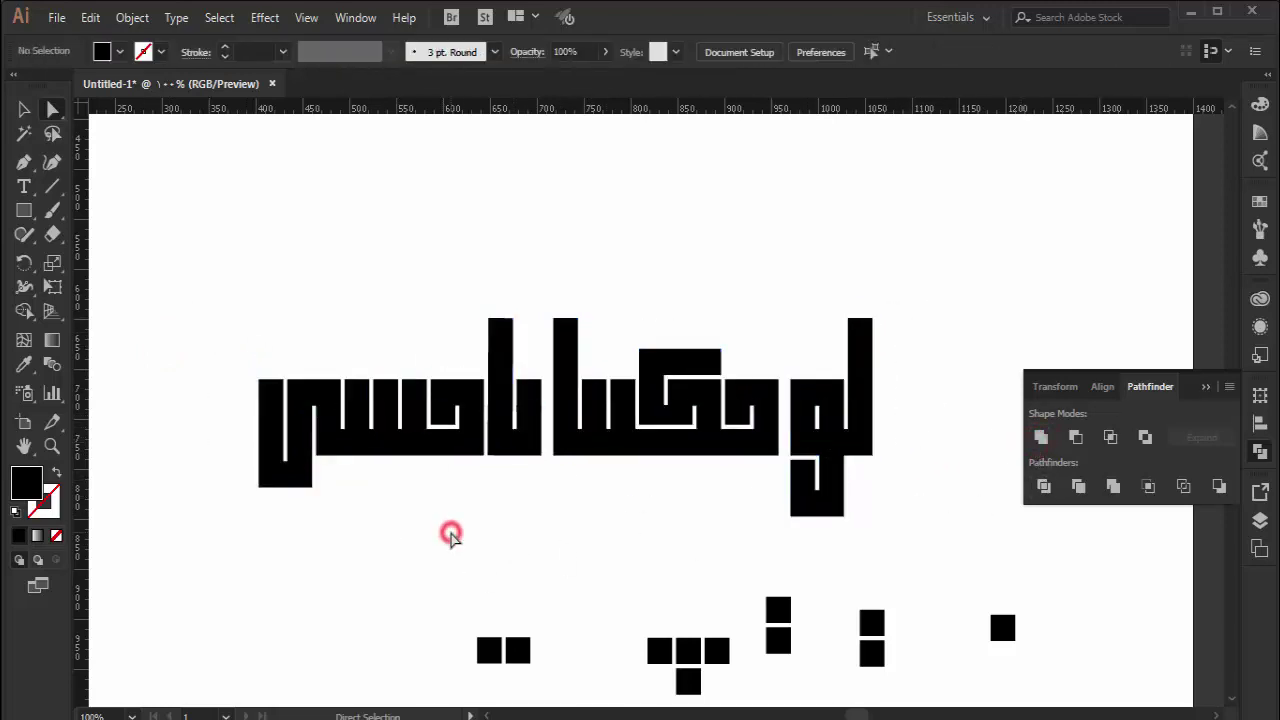
Step: Merge the tall stroke with its adjoining piece and move the left word above the right word
drag(371, 432, 531, 423)
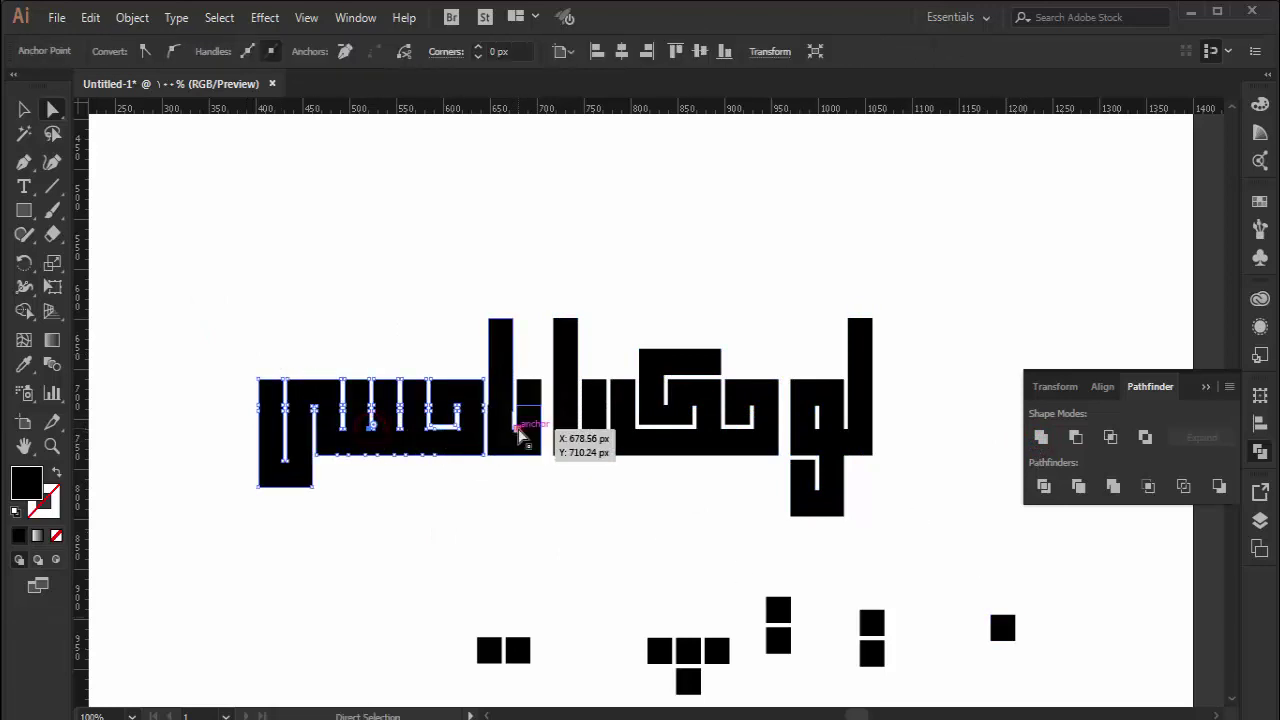
click(540, 365)
click(1041, 437)
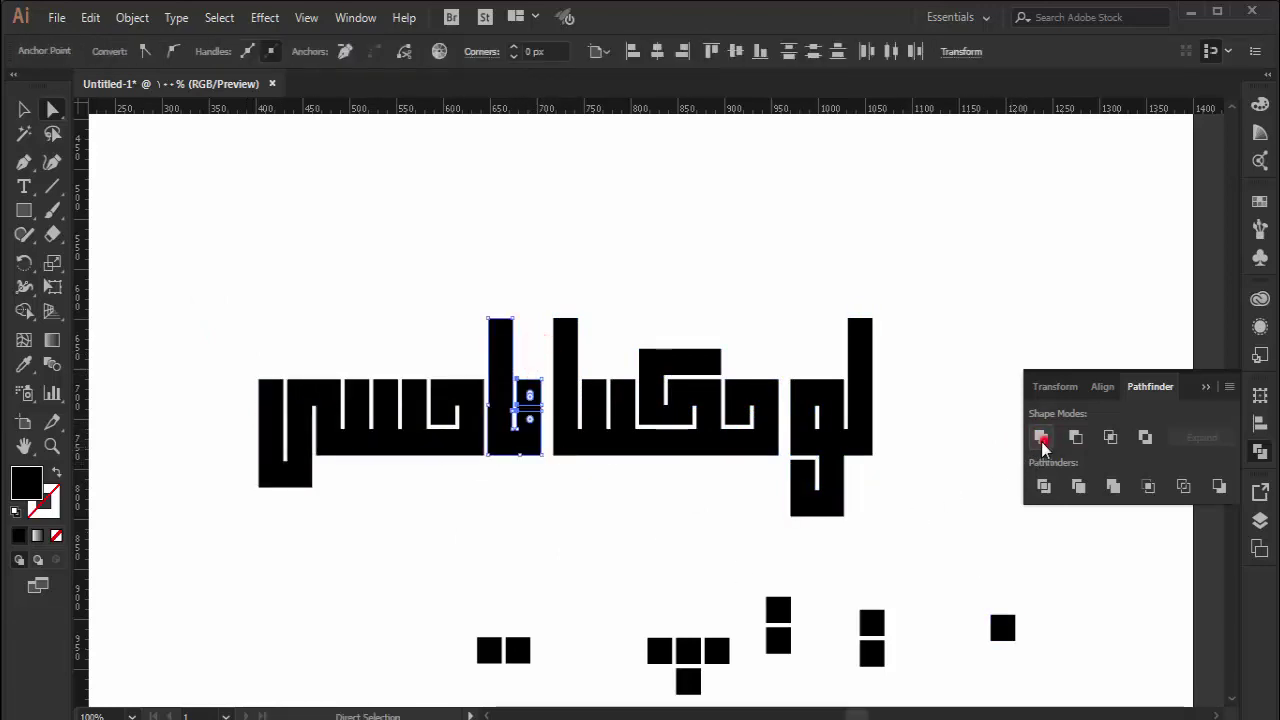
click(24, 110)
click(148, 259)
drag(166, 305, 523, 528)
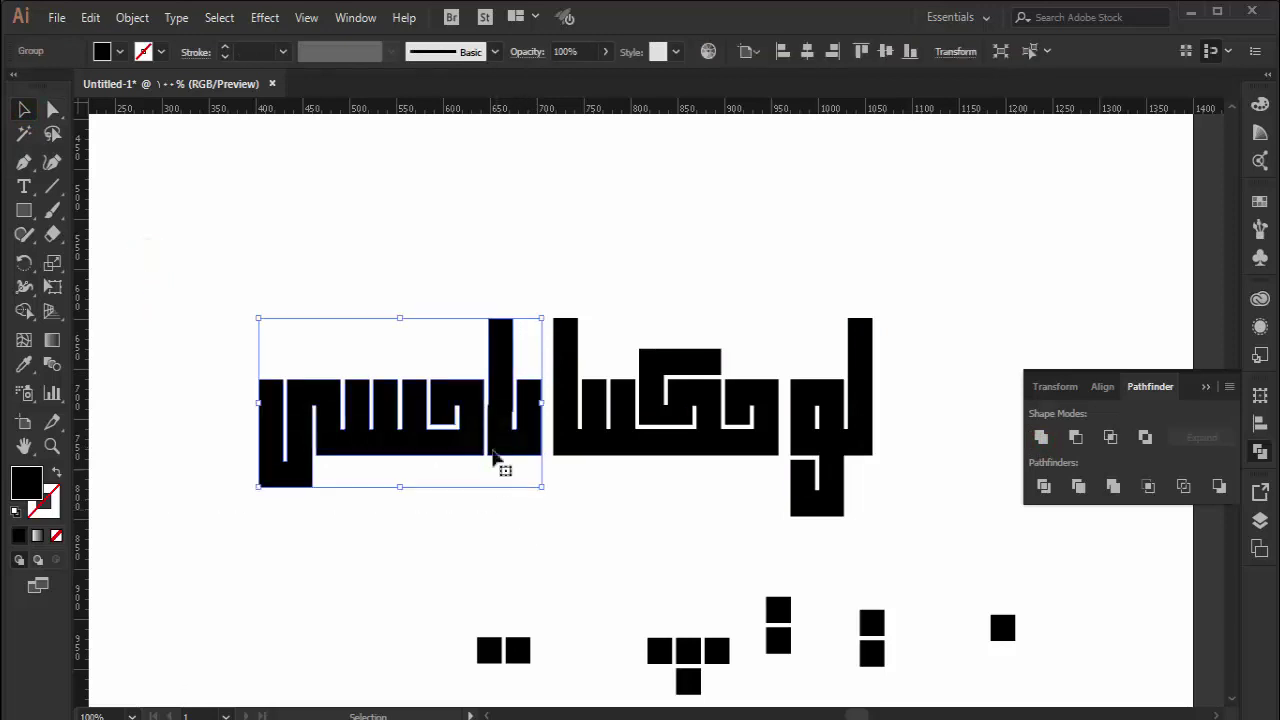
mouse_move(500, 434)
mouse_down()
mouse_move(778, 281)
mouse_move(828, 304)
mouse_up()
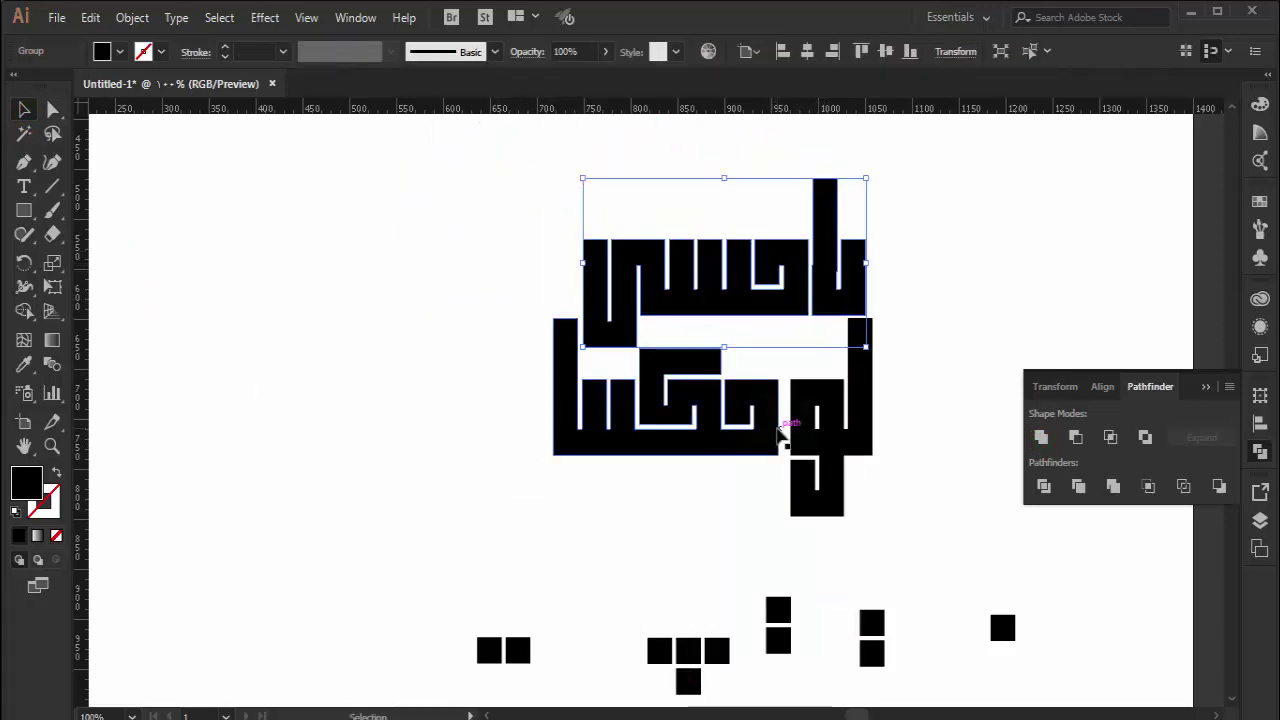
Step: Zoom in and place vertical guides at the logotype's right and left edges
click(52, 446)
click(808, 383)
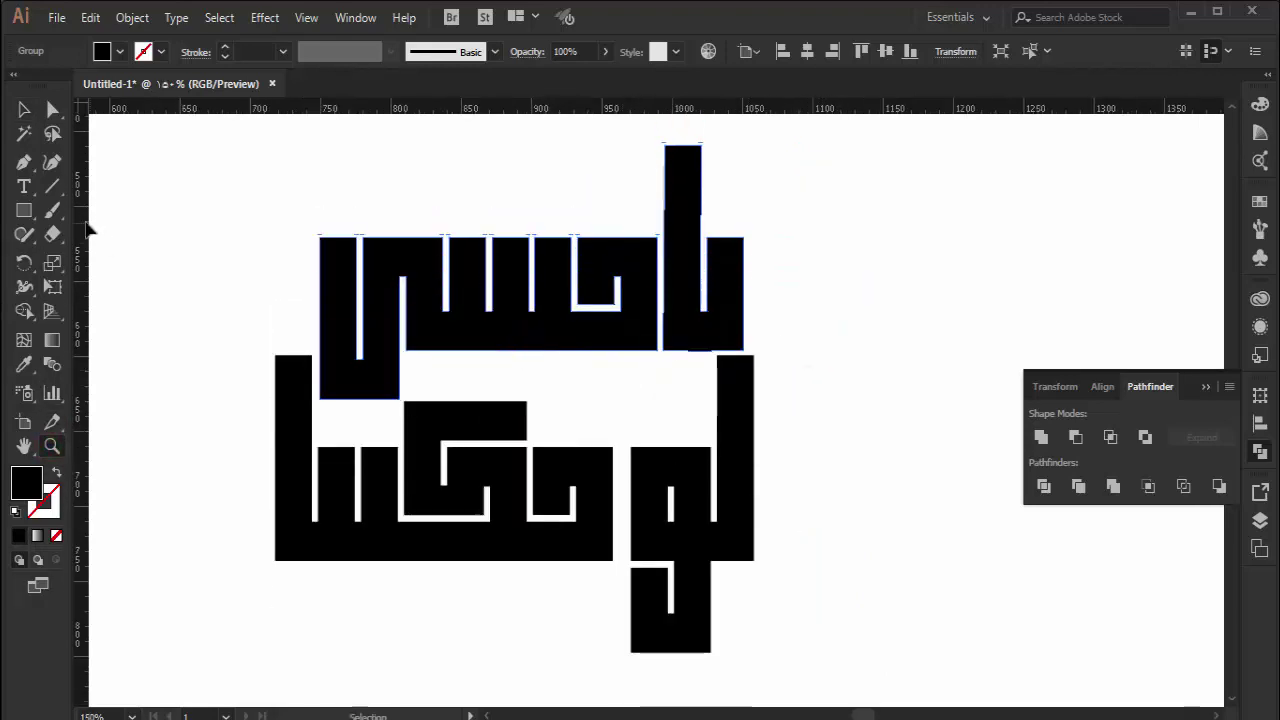
drag(86, 228, 757, 374)
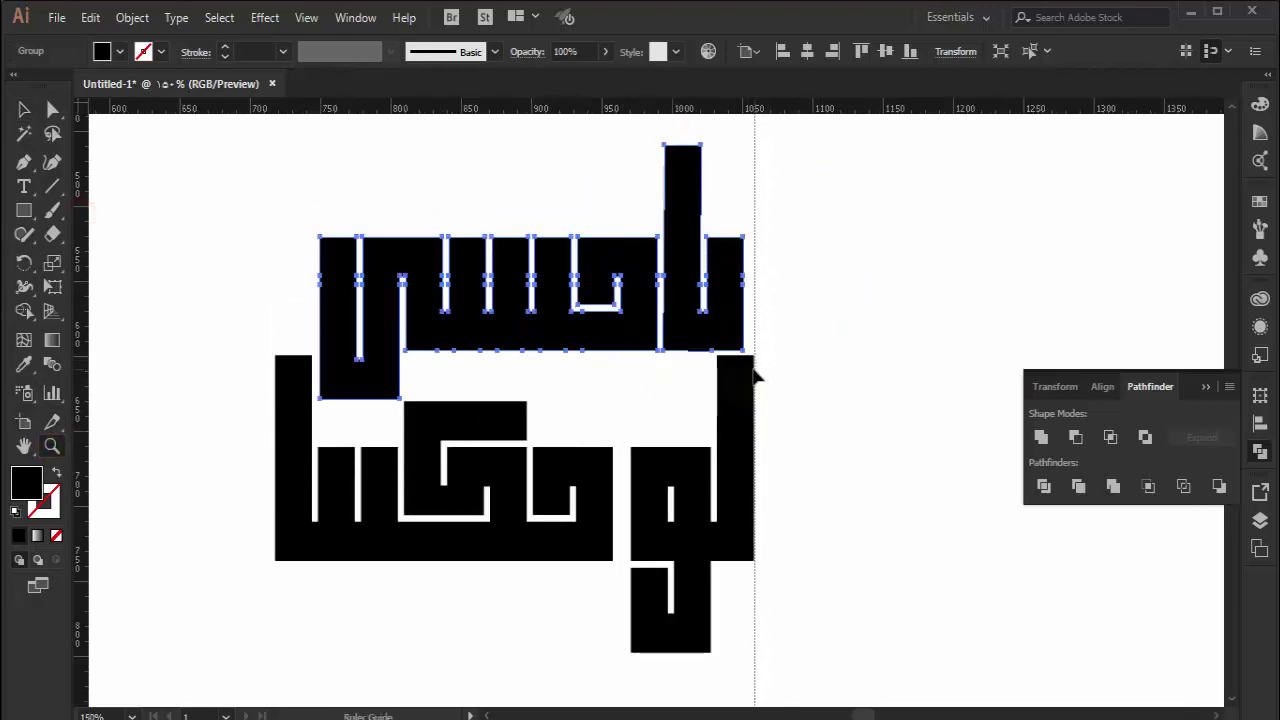
drag(83, 294, 277, 366)
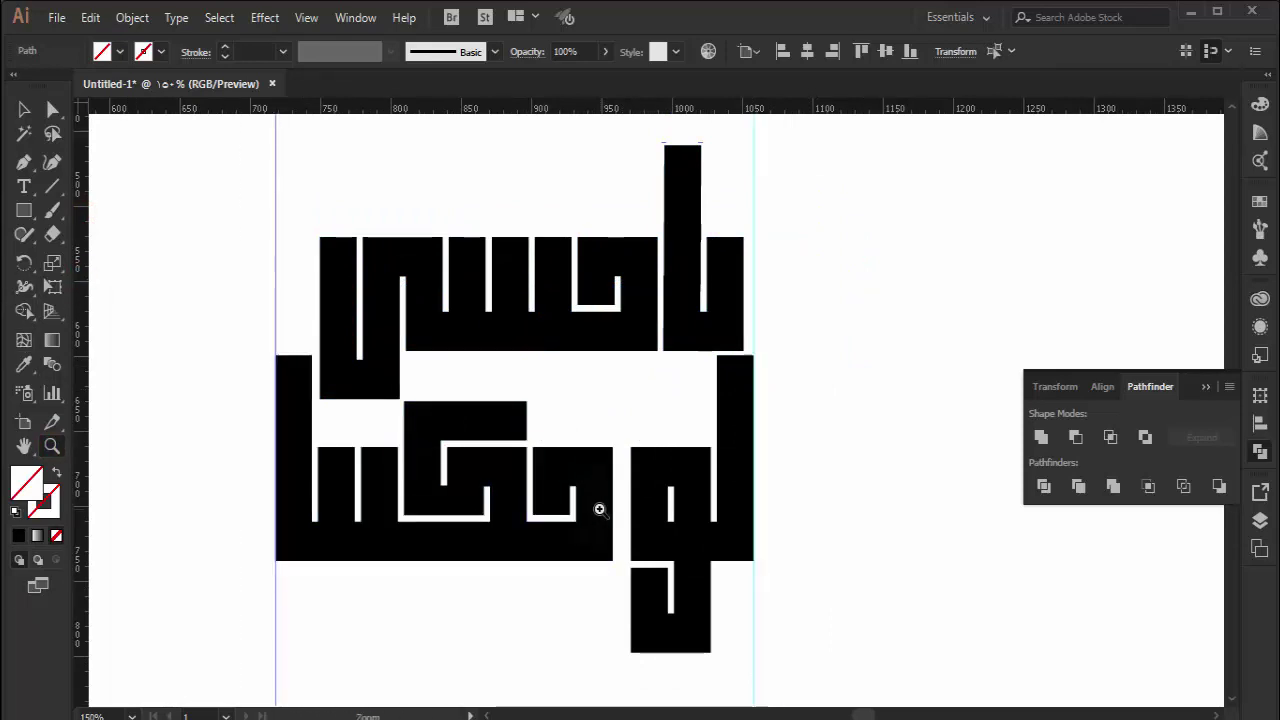
Step: Nudge the top word's right vertical stroke three steps right, flush with the right guide
scroll(599, 509, up, 2)
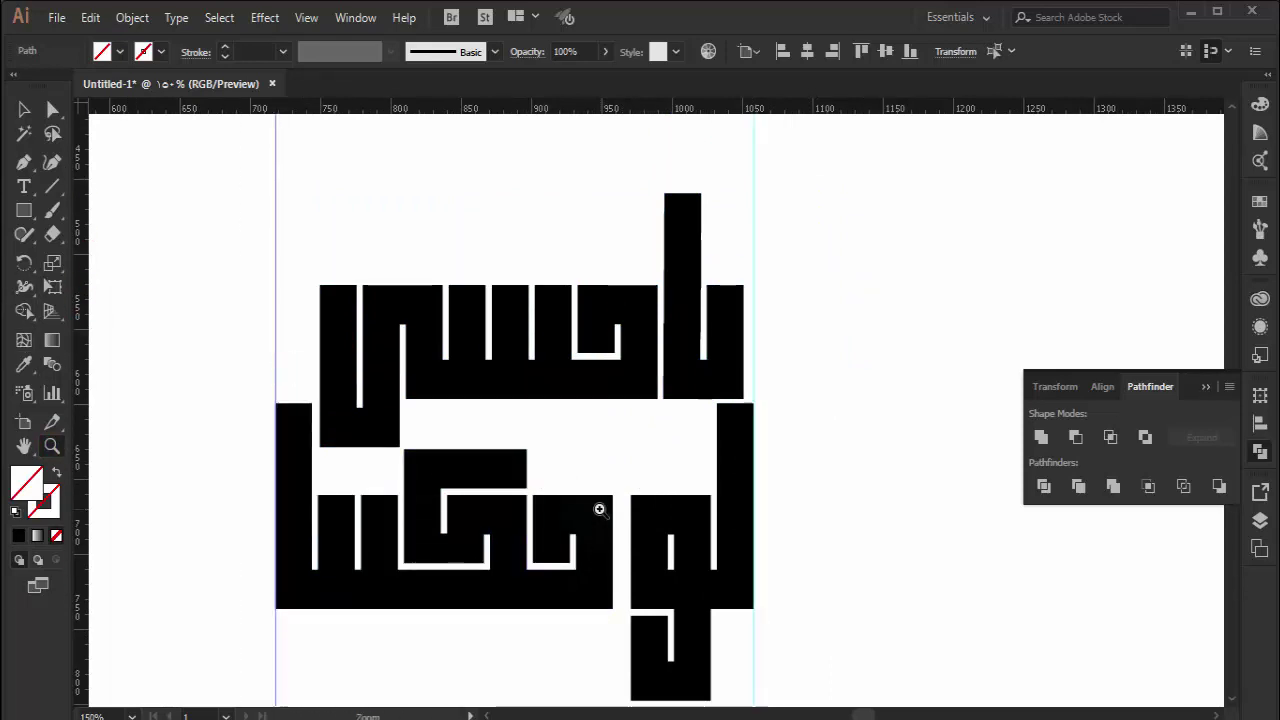
click(708, 386)
click(211, 191)
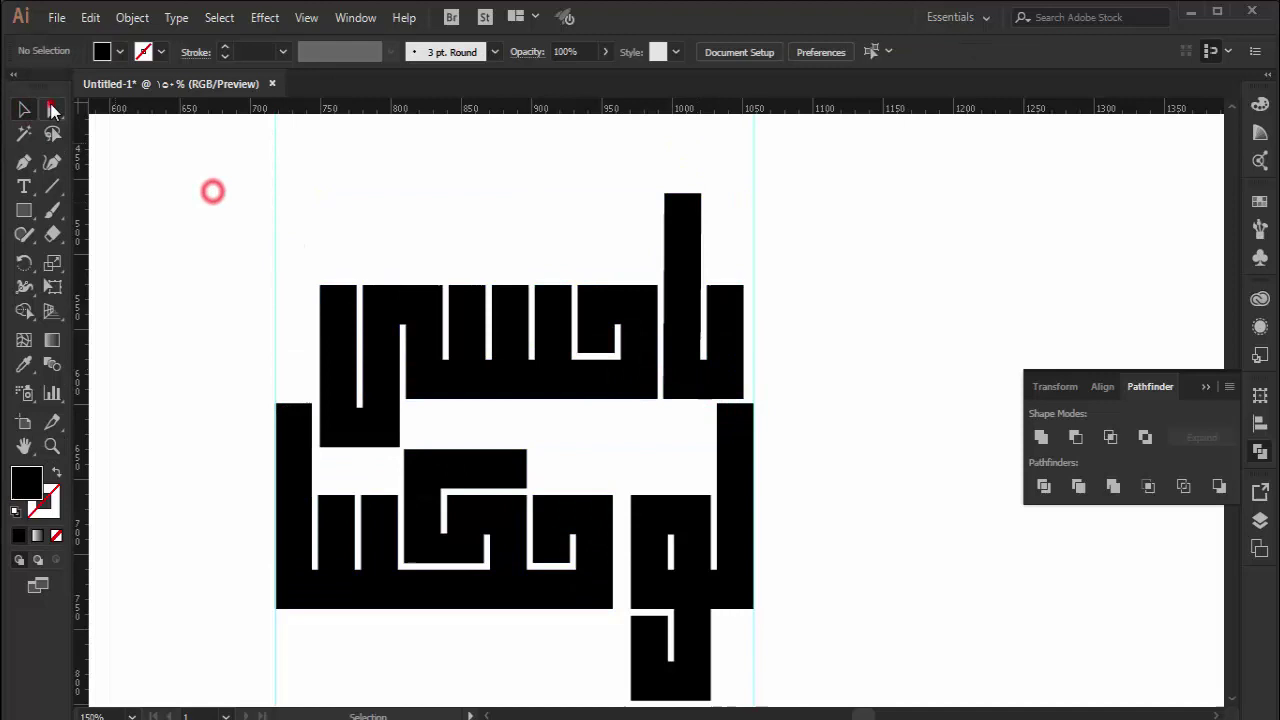
click(695, 374)
key(Right)
key(Right)
key(Right)
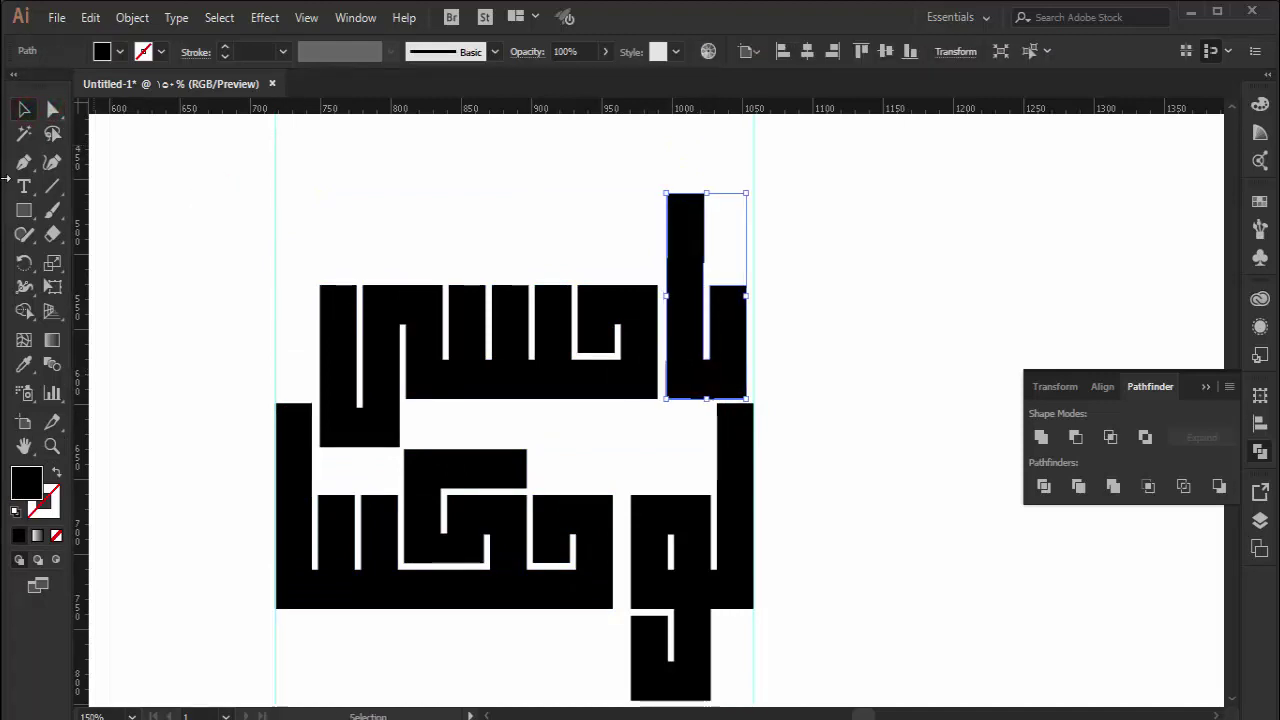
key(Right)
key(Right)
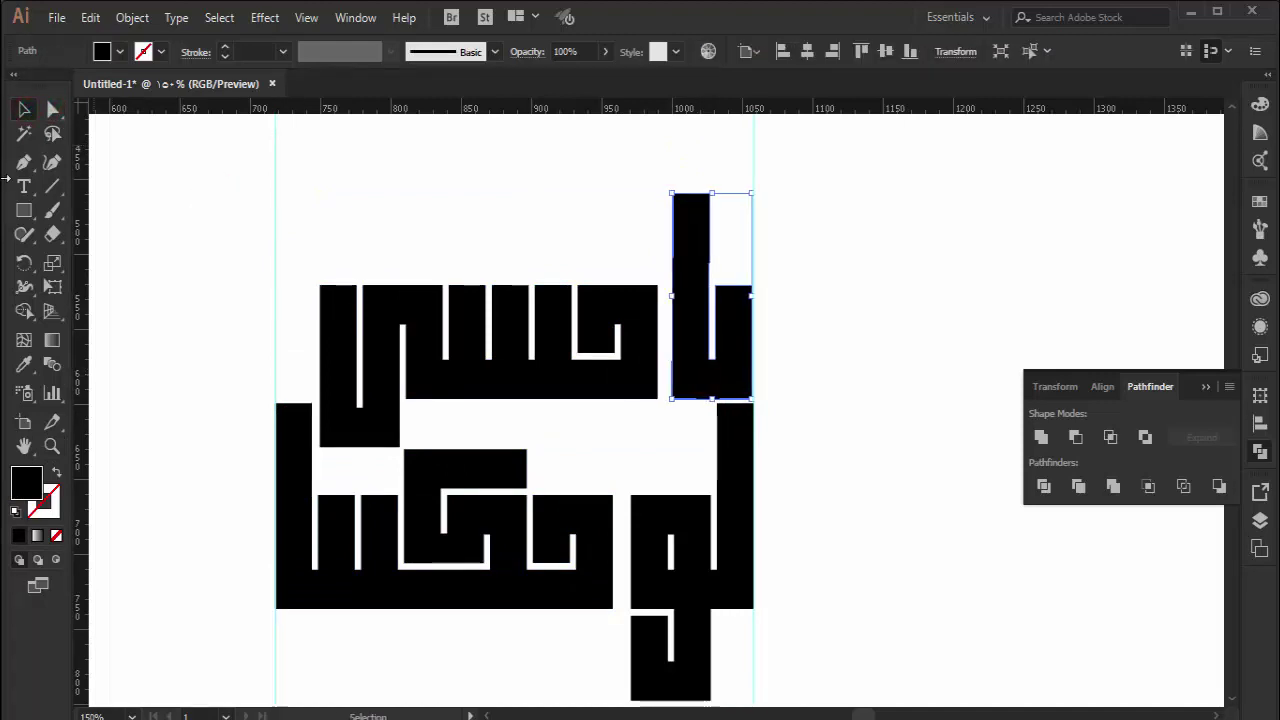
key(Right)
key(Right)
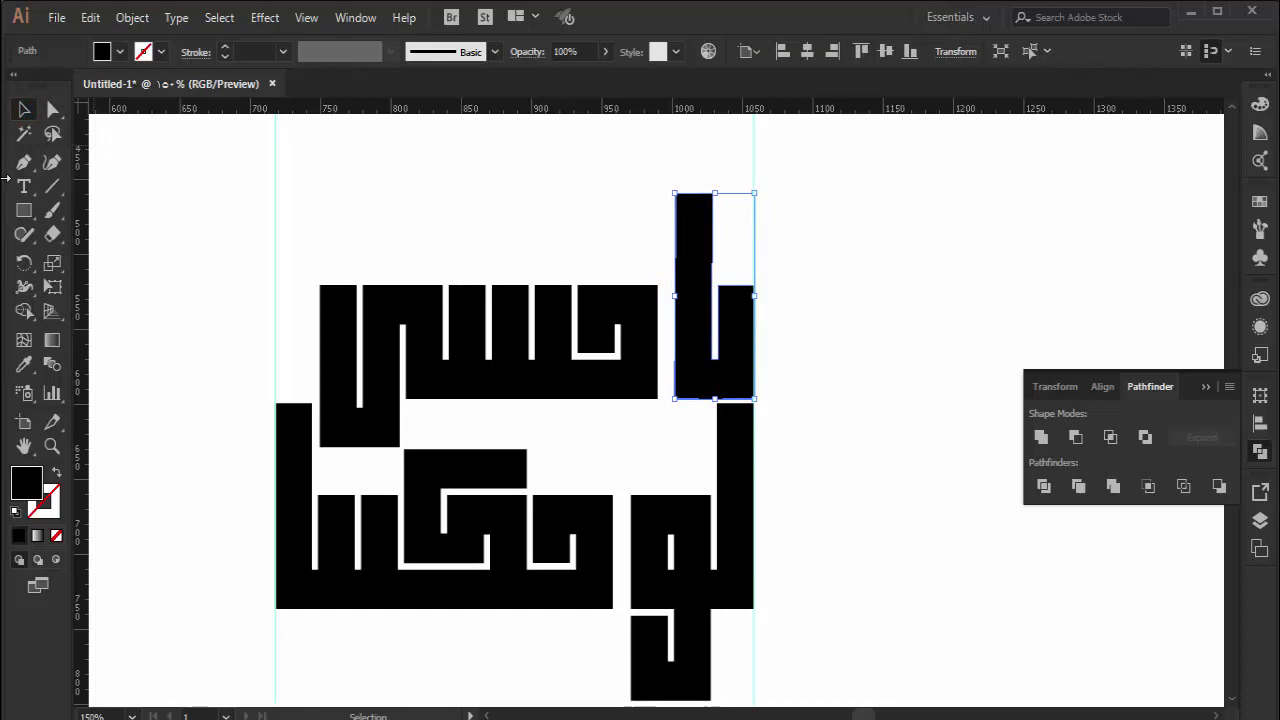
scroll(294, 551, down, 6)
scroll(289, 549, down, 1)
Step: Move two small squares up into the gaps beside the Kufic letters
click(265, 578)
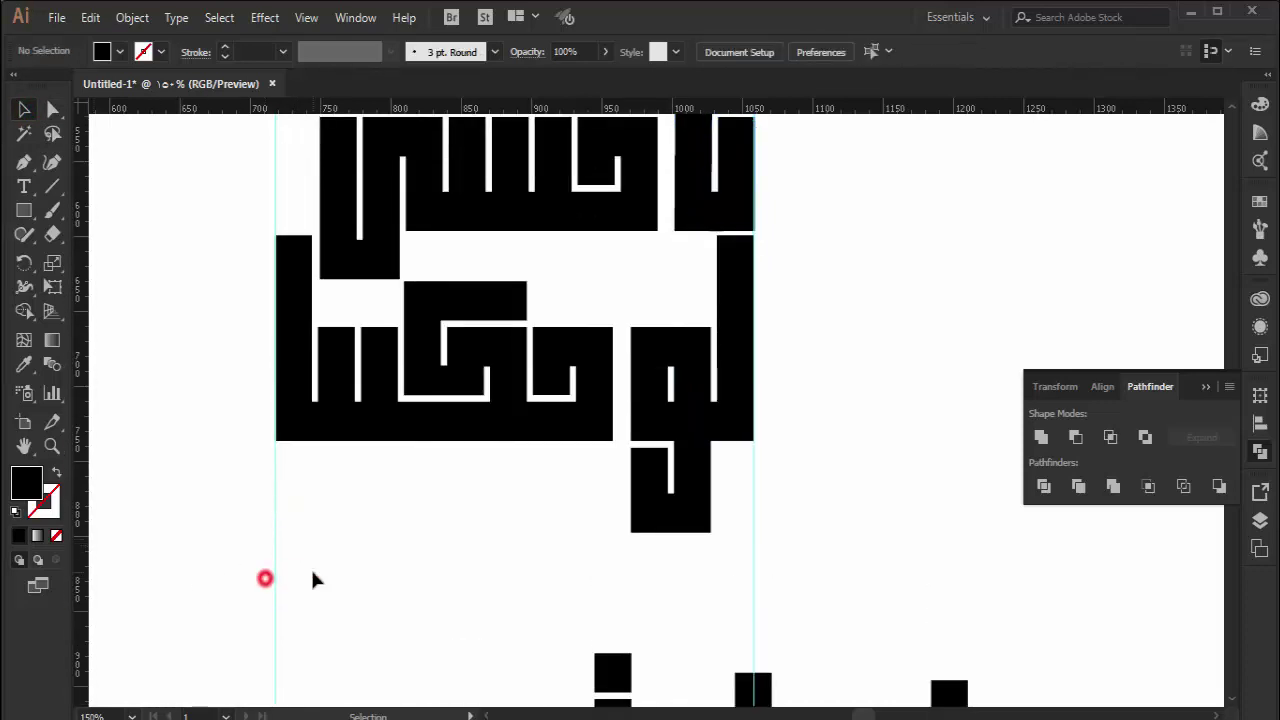
scroll(335, 567, up, 4)
scroll(330, 540, down, 5)
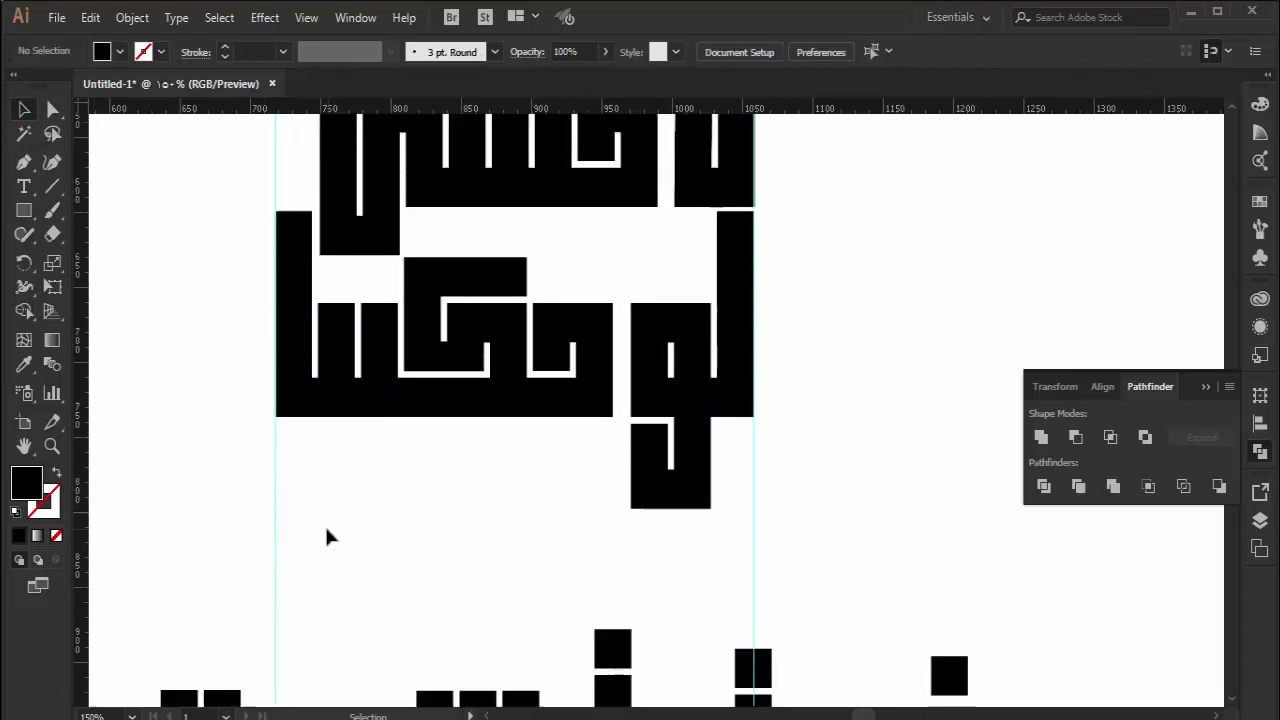
drag(744, 683, 680, 246)
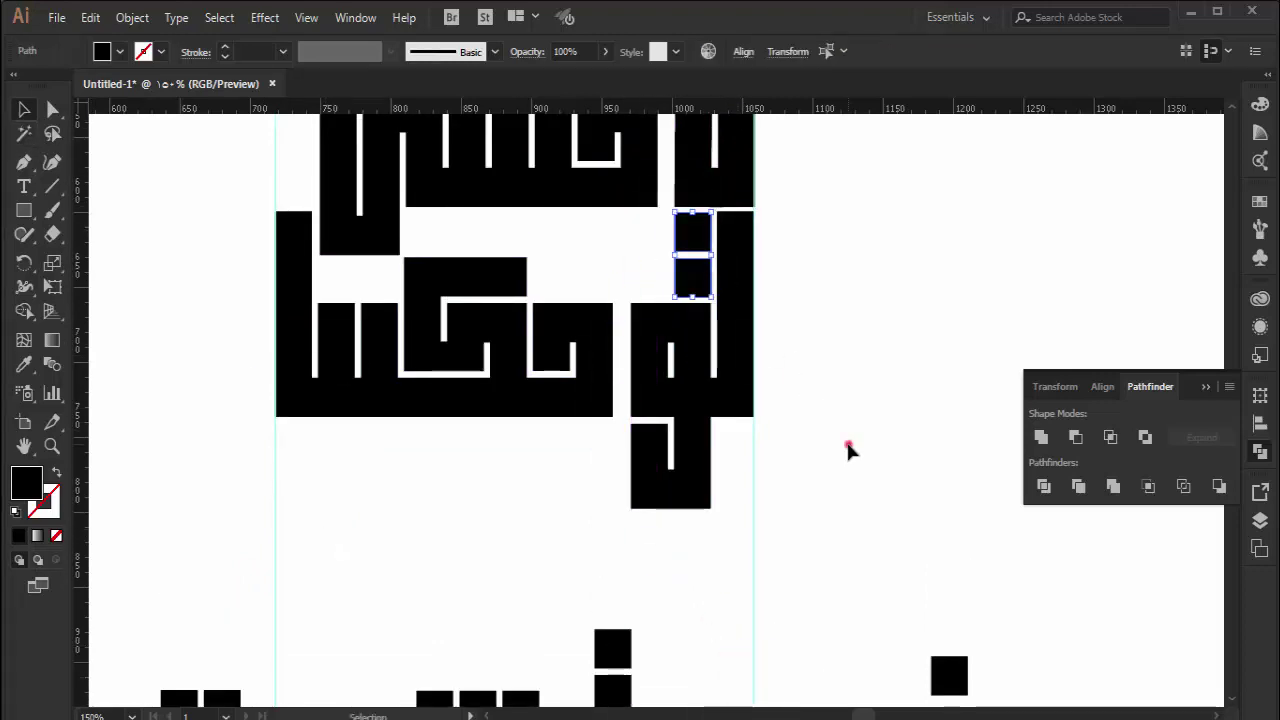
click(846, 443)
mouse_move(947, 676)
mouse_down()
mouse_move(560, 235)
mouse_move(578, 251)
mouse_up()
scroll(577, 487, down, 2)
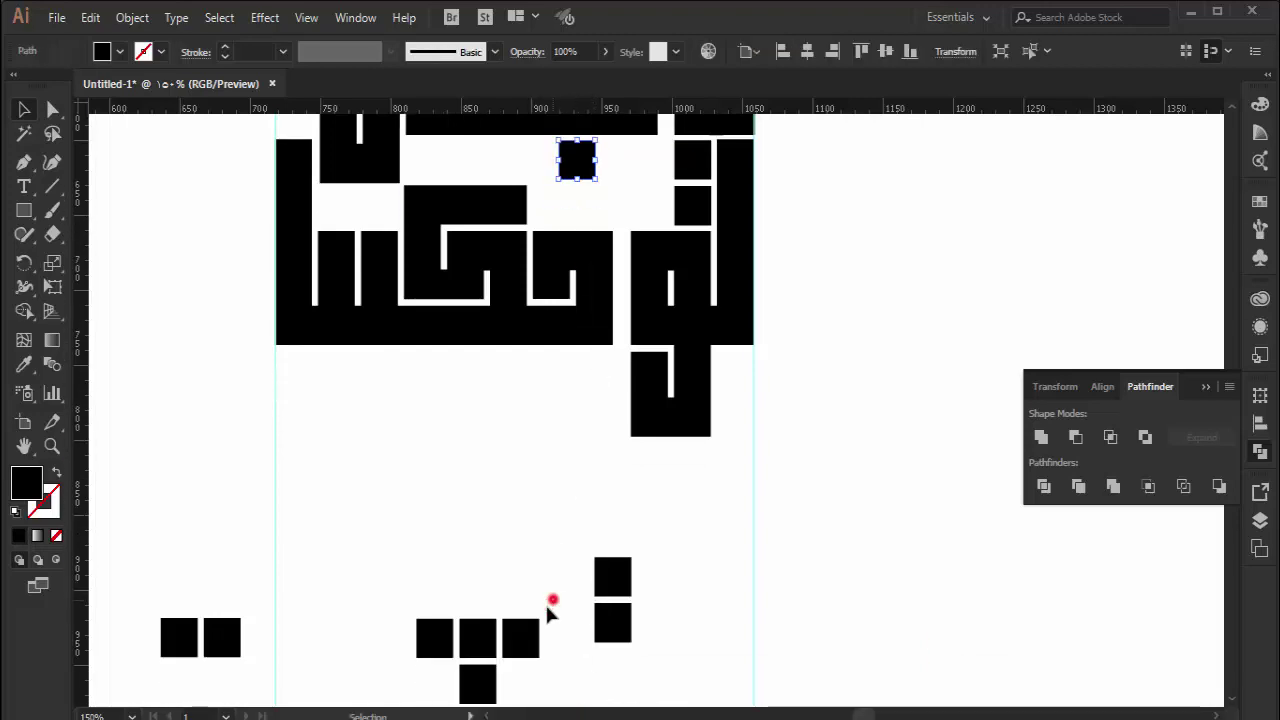
mouse_move(552, 601)
mouse_down()
mouse_move(449, 648)
mouse_move(478, 163)
mouse_up()
scroll(564, 579, up, 1)
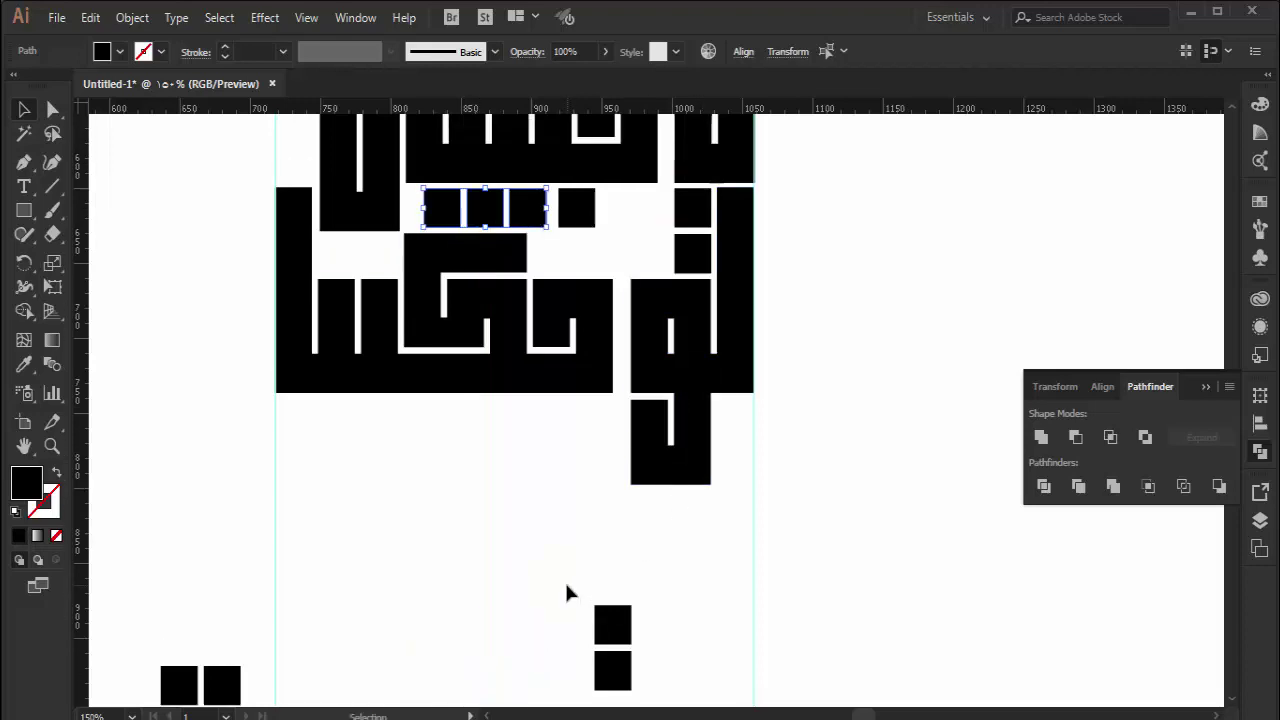
scroll(564, 579, up, 1)
click(405, 248)
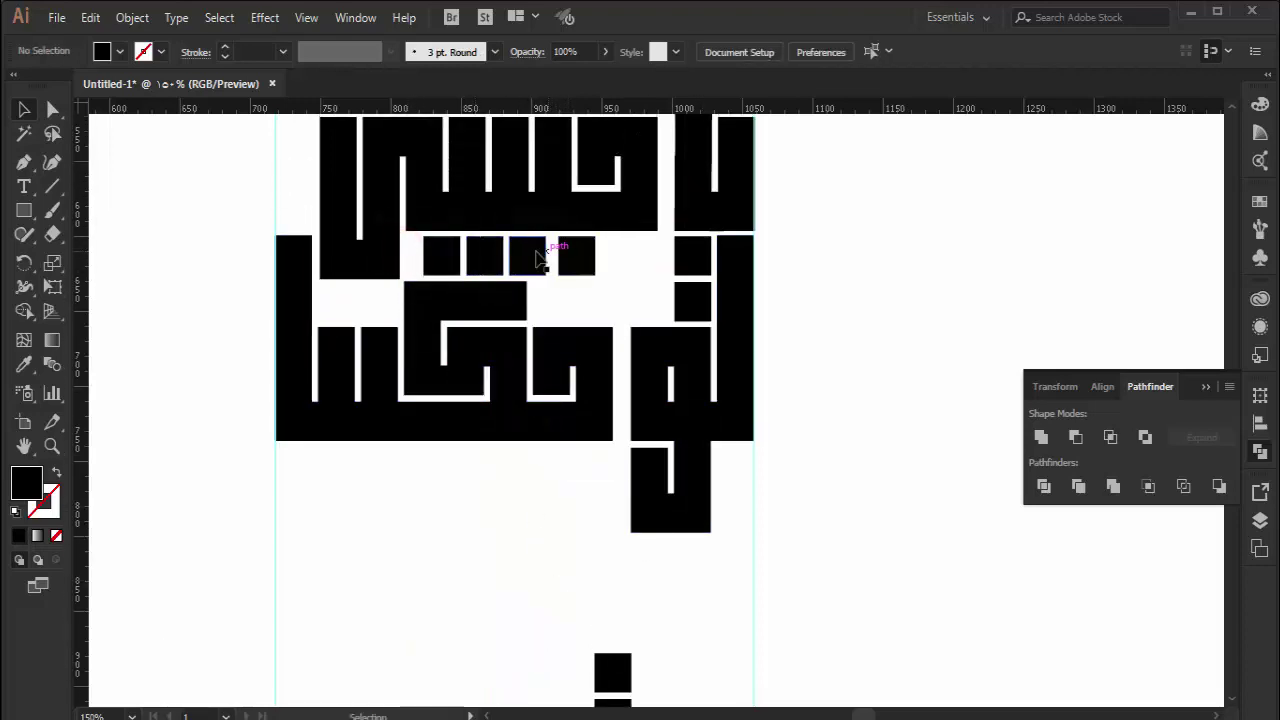
Step: Nudge the leftmost small square left to align it with the letters
click(452, 254)
key(Left)
key(Left)
key(Left)
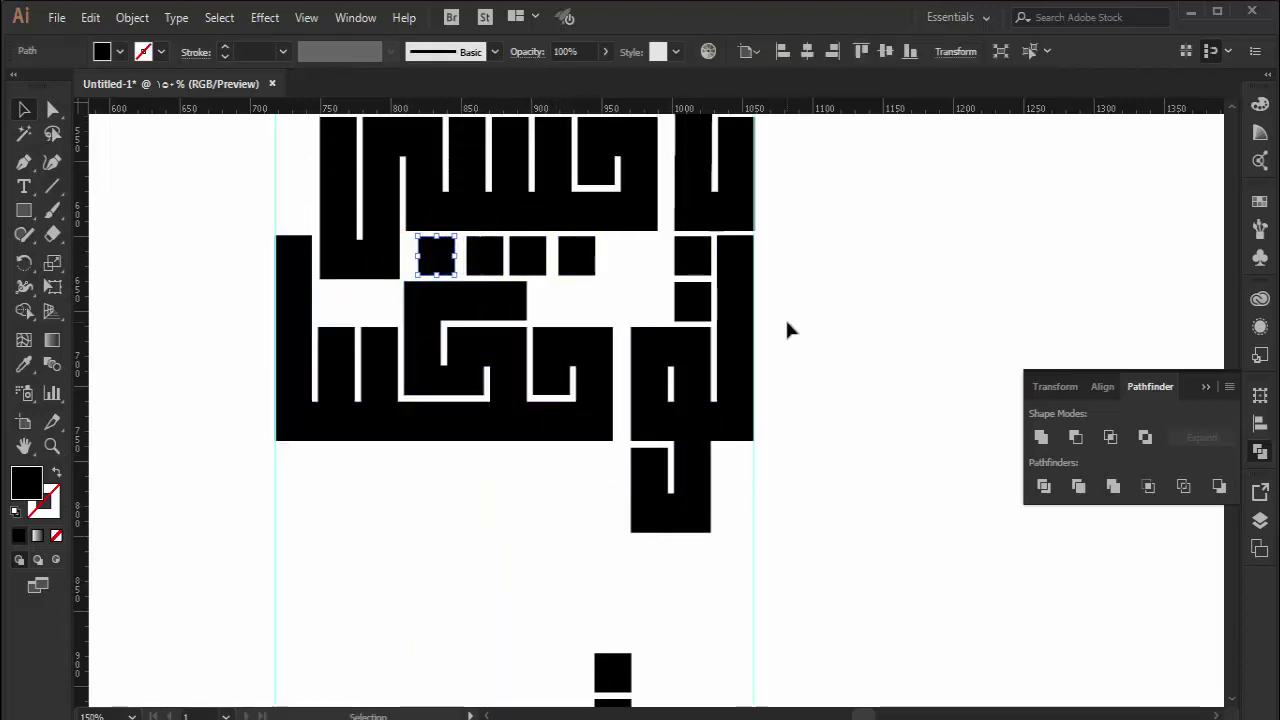
click(488, 544)
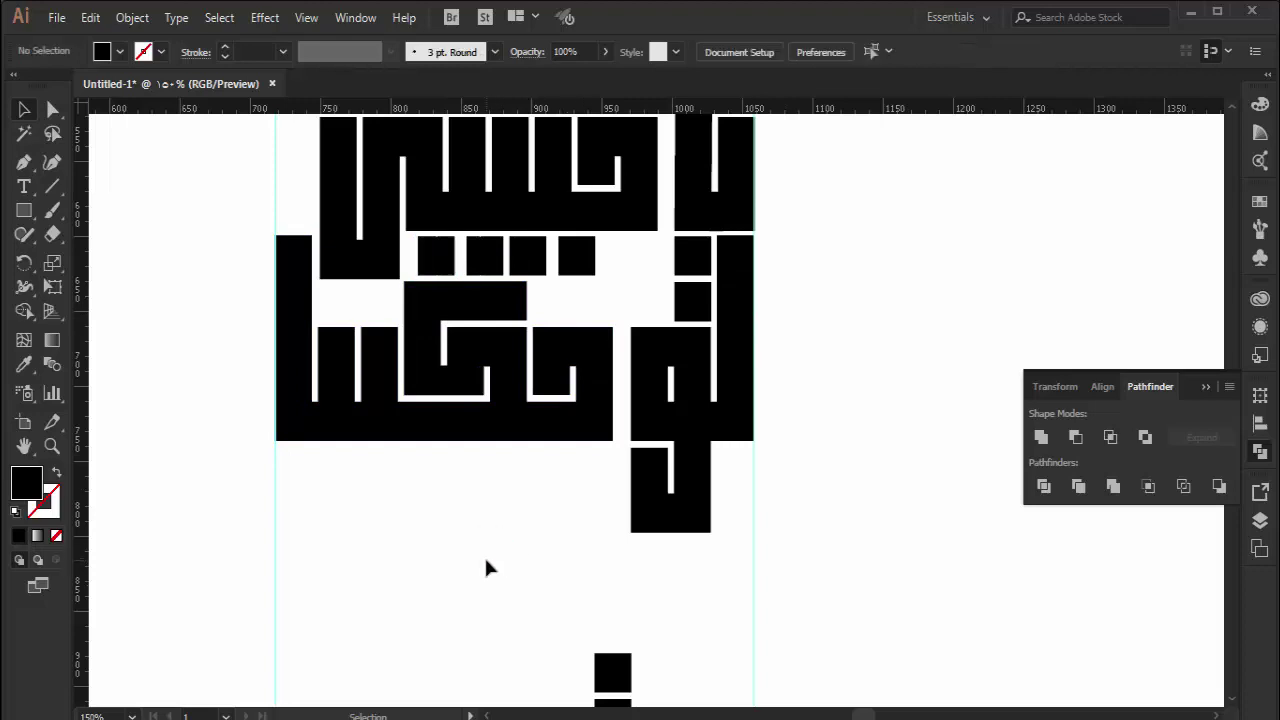
scroll(495, 577, down, 2)
scroll(495, 577, up, 2)
scroll(497, 582, up, 1)
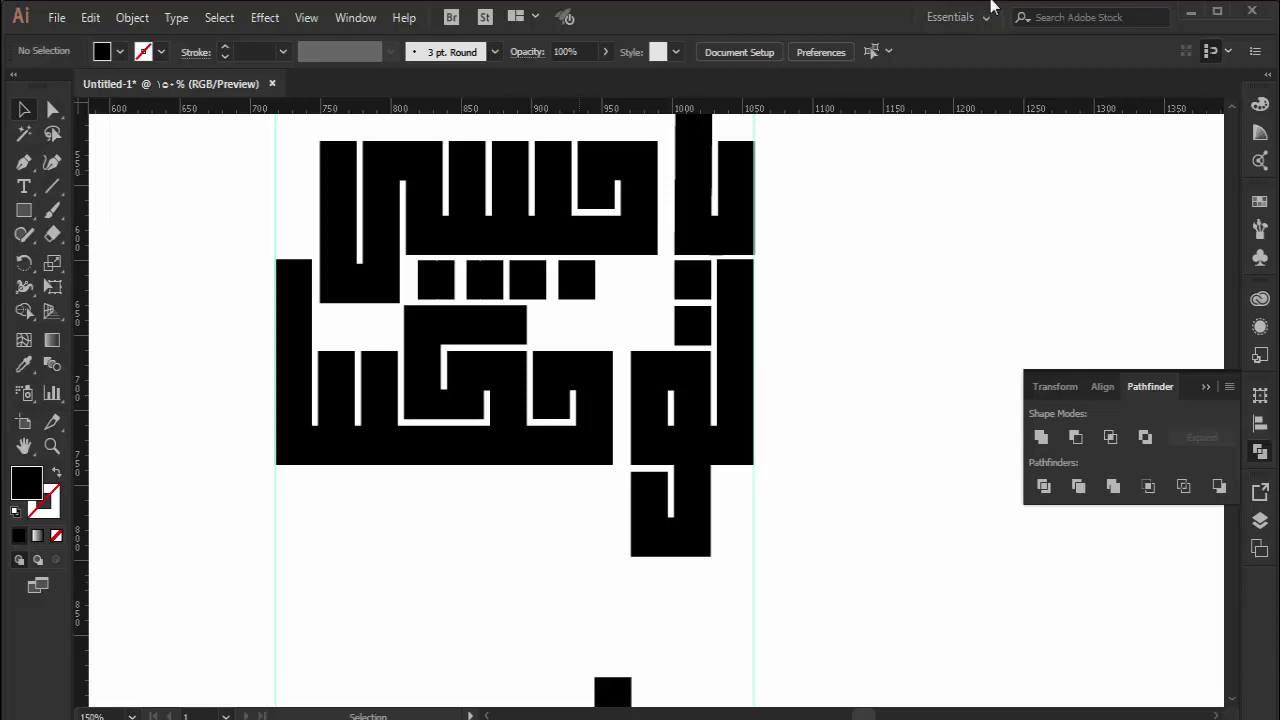
scroll(610, 549, down, 5)
Step: Place the pair of small squares beneath the lower word
mouse_move(147, 590)
mouse_down()
mouse_move(229, 657)
mouse_move(405, 383)
mouse_up()
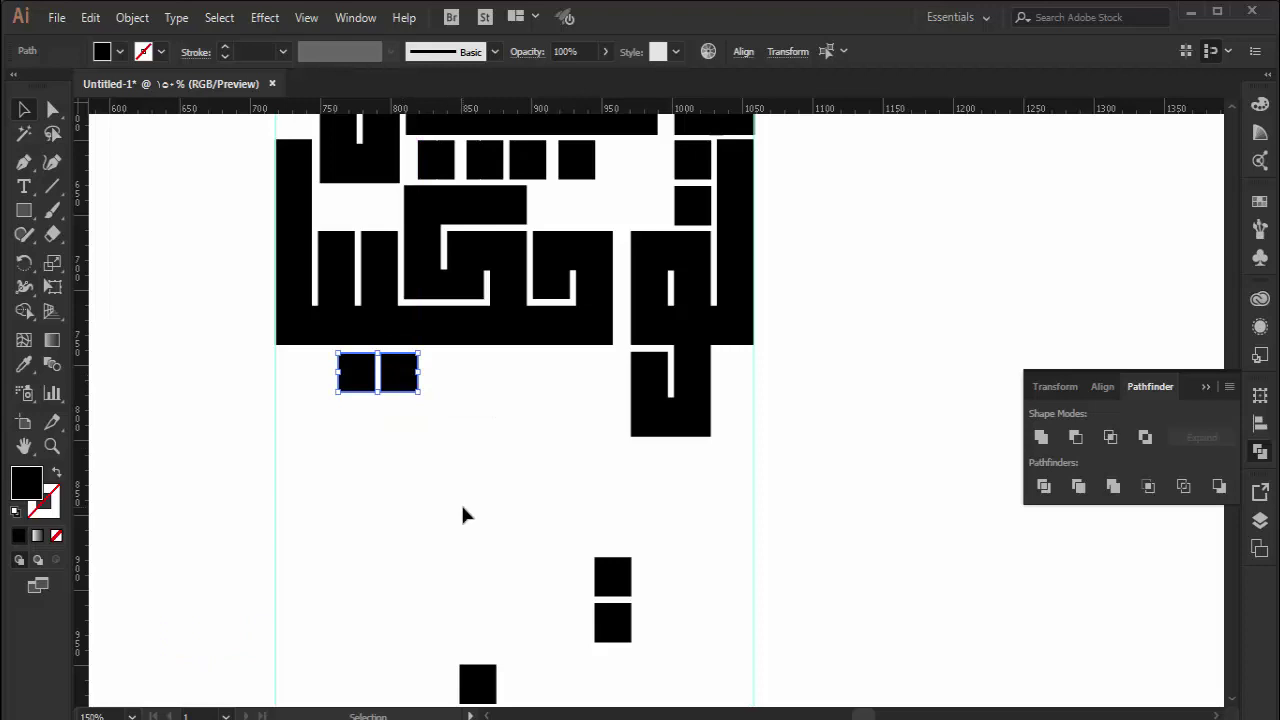
scroll(490, 510, up, 2)
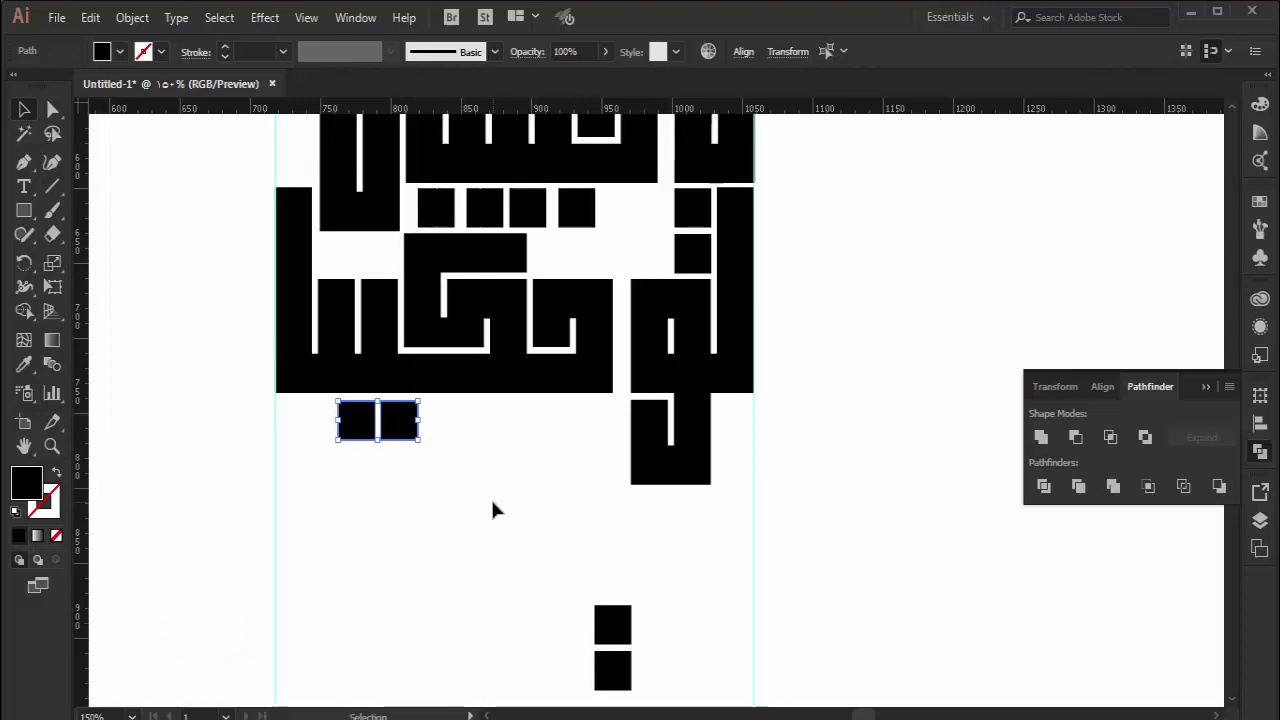
scroll(505, 555, up, 1)
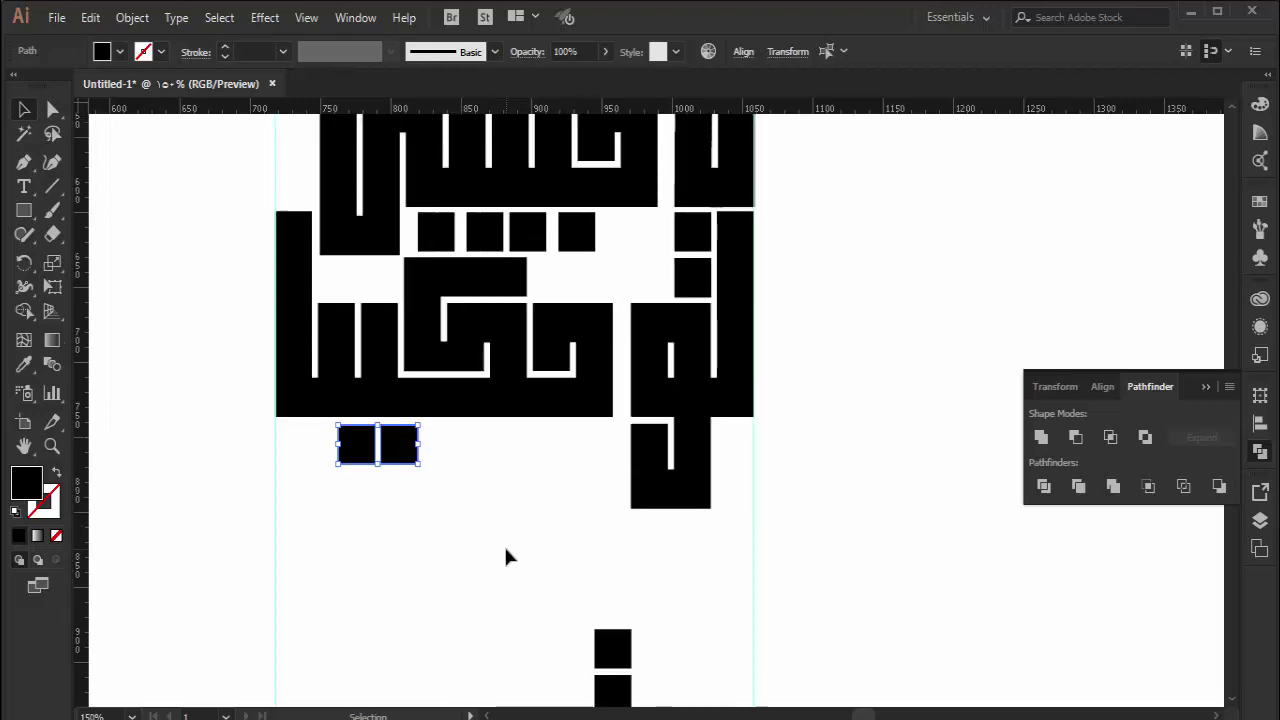
scroll(505, 557, up, 1)
scroll(505, 557, down, 3)
scroll(505, 557, down, 3)
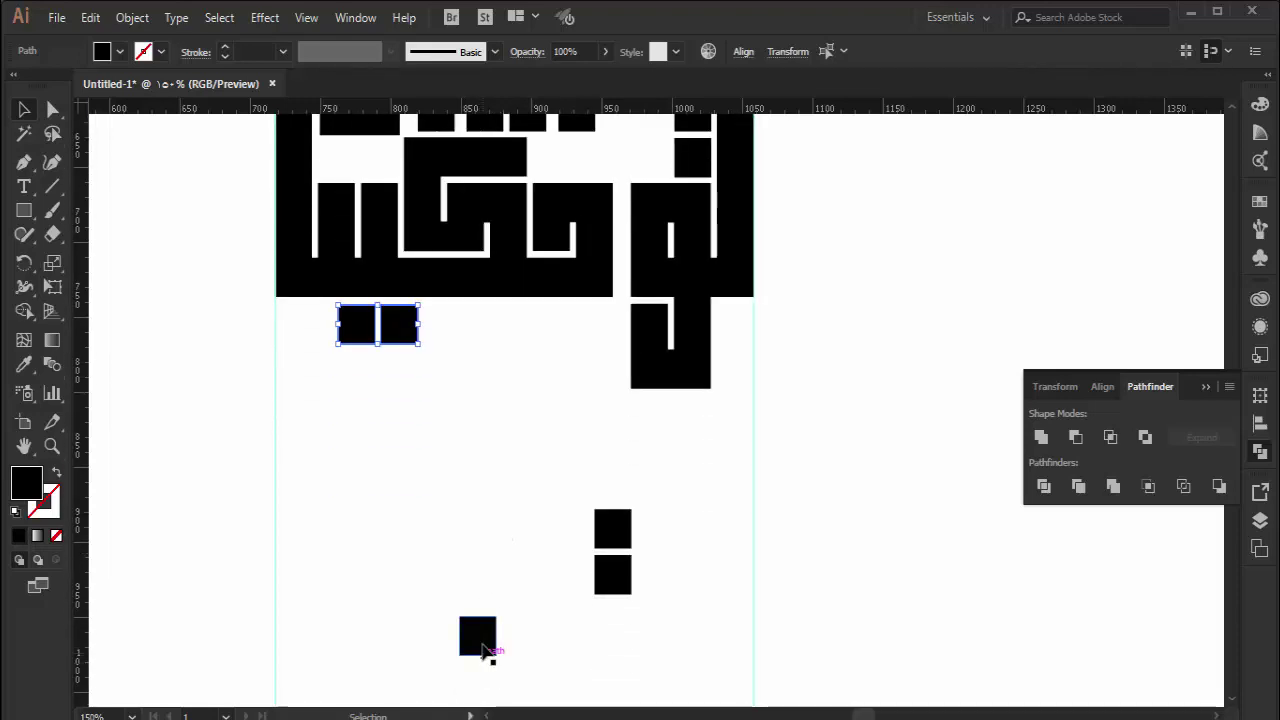
drag(479, 638, 333, 160)
scroll(383, 391, up, 4)
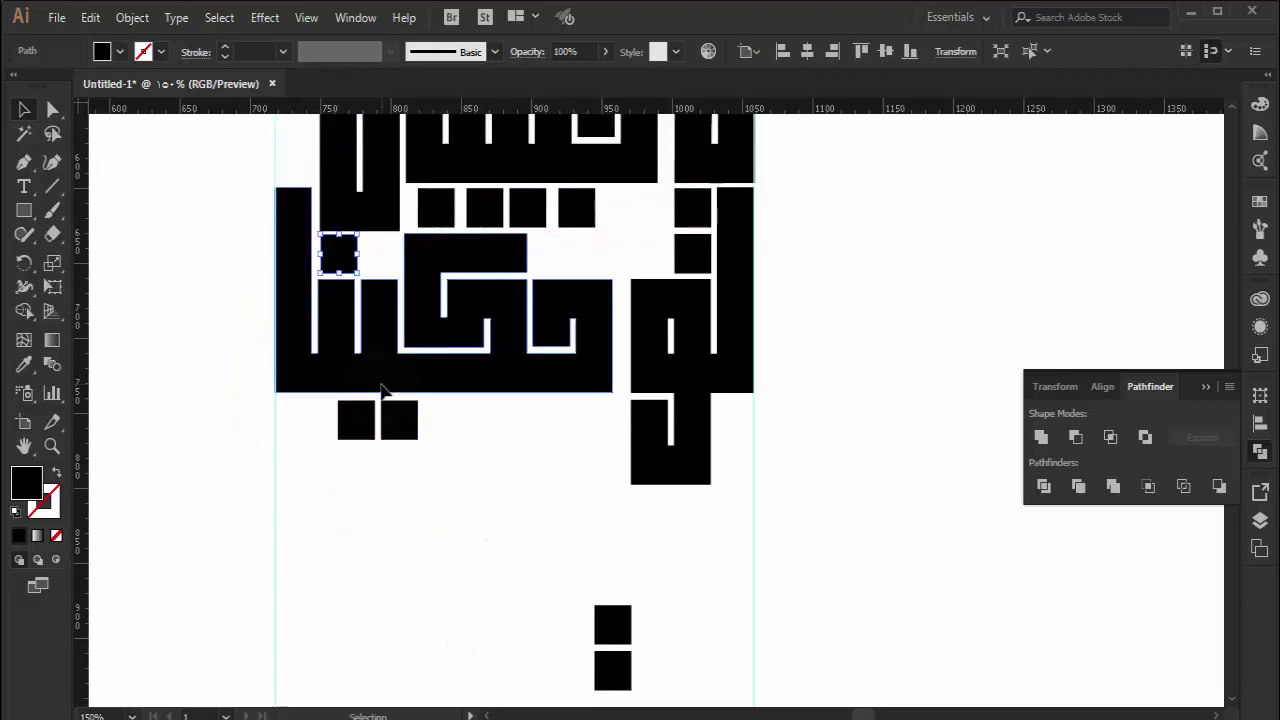
scroll(383, 393, up, 4)
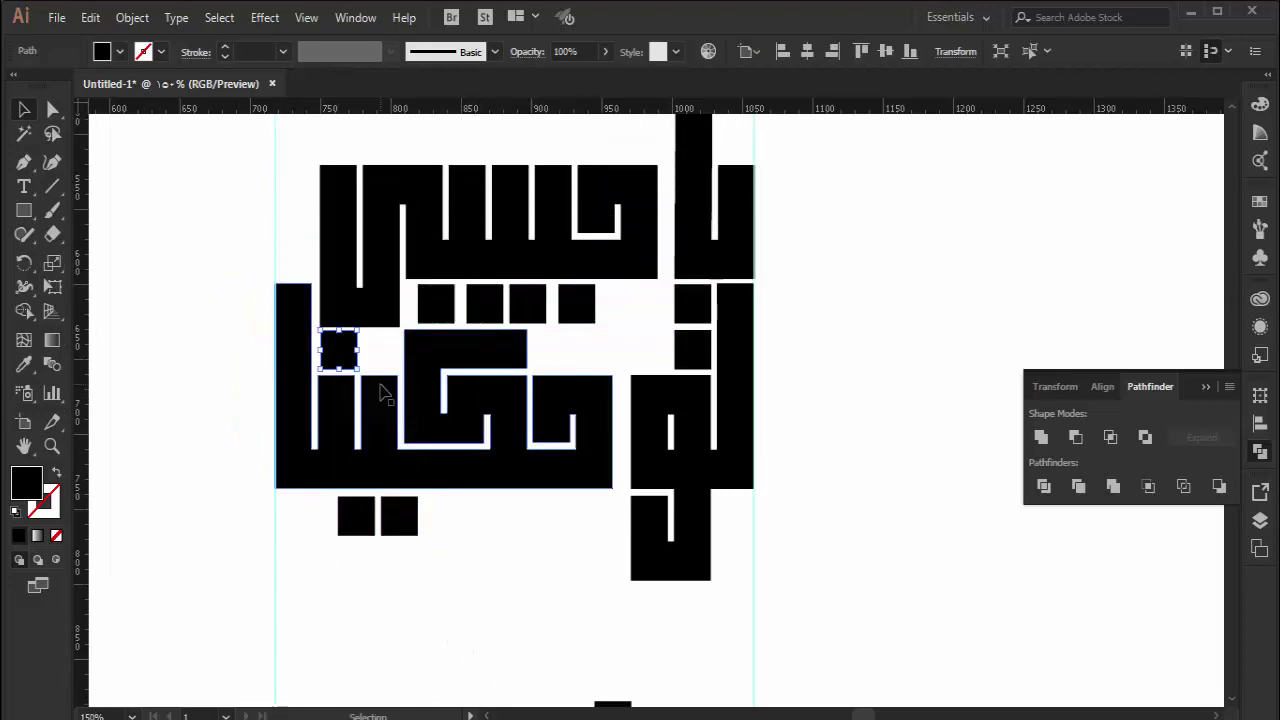
Step: Raise the bottom anchors of the upper word's left block level with its base
click(194, 268)
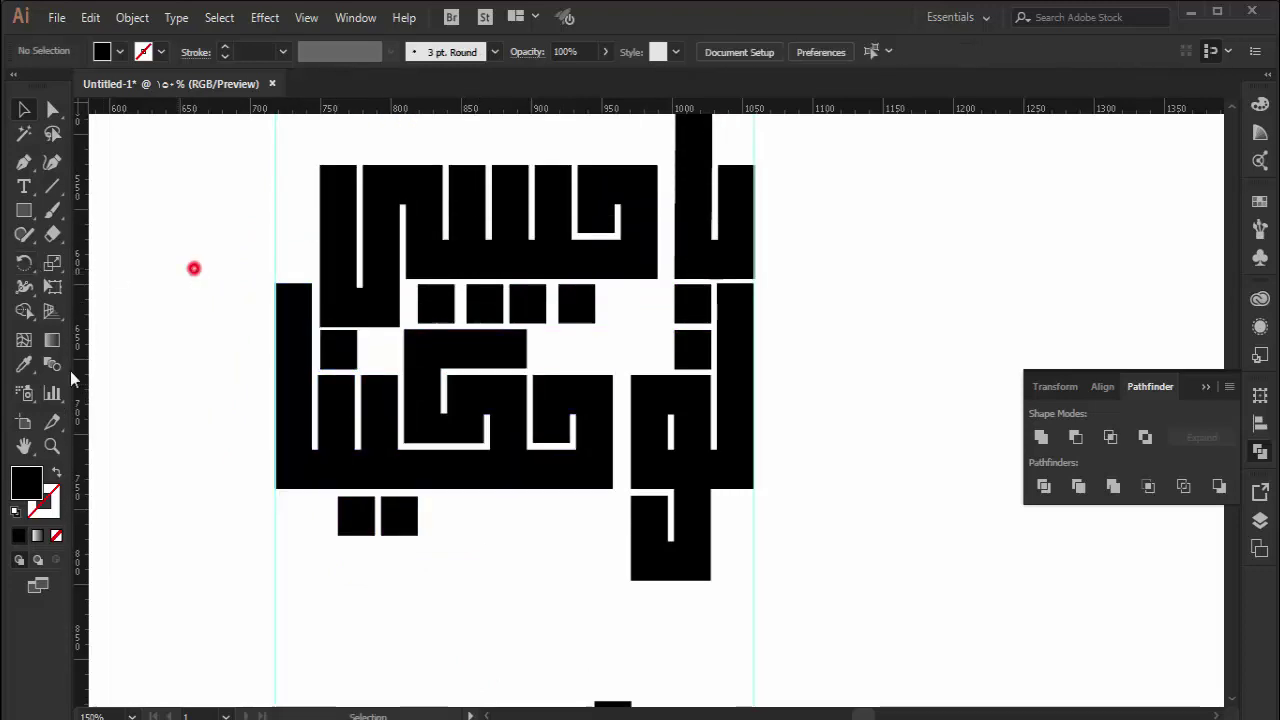
click(52, 447)
drag(94, 151, 661, 416)
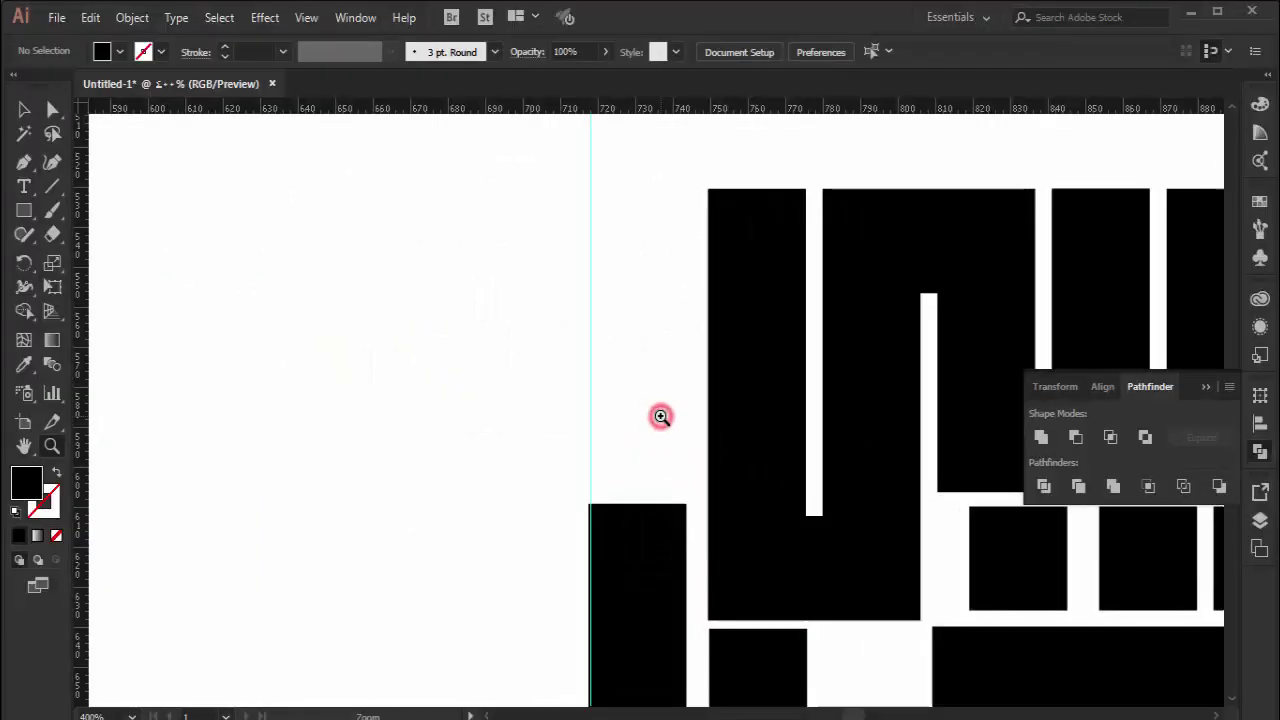
drag(876, 675, 613, 623)
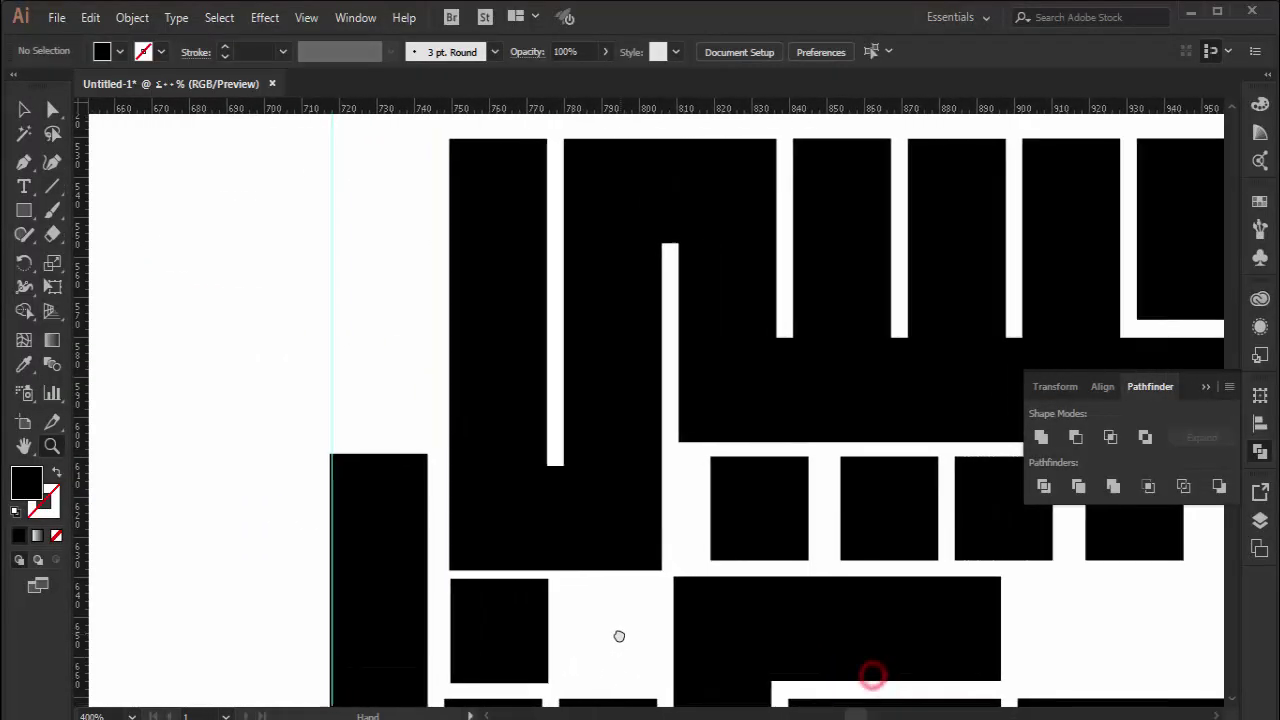
key(a)
drag(432, 427, 670, 580)
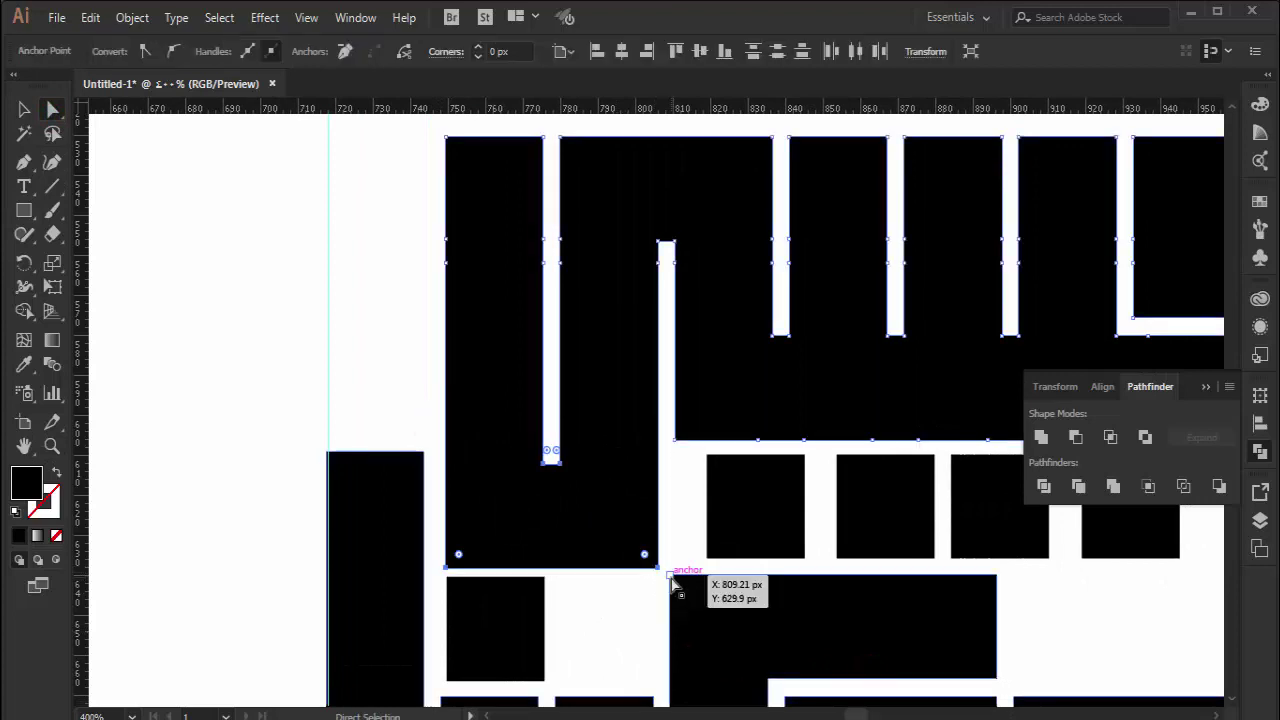
key(Up)
key(Up)
key(Up)
key(Up)
key(Up)
key(Up)
key(Up)
key(Up)
key(Up)
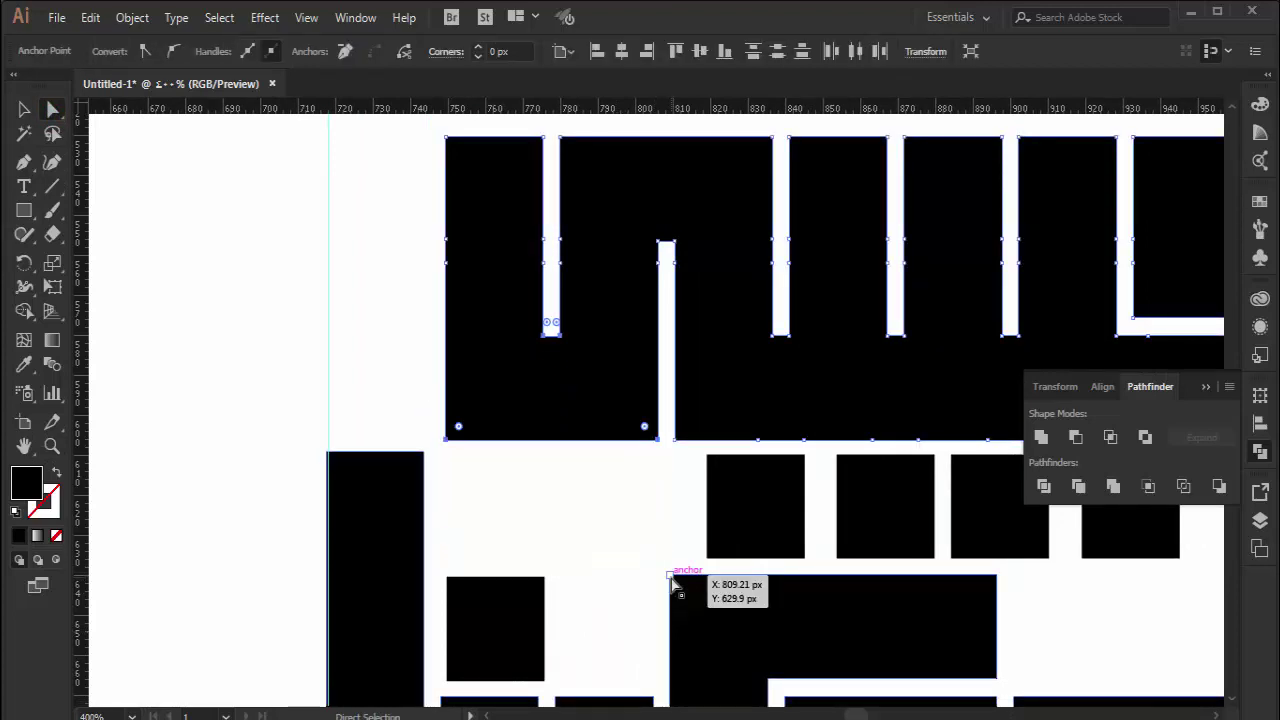
click(588, 565)
scroll(600, 600, down, 5)
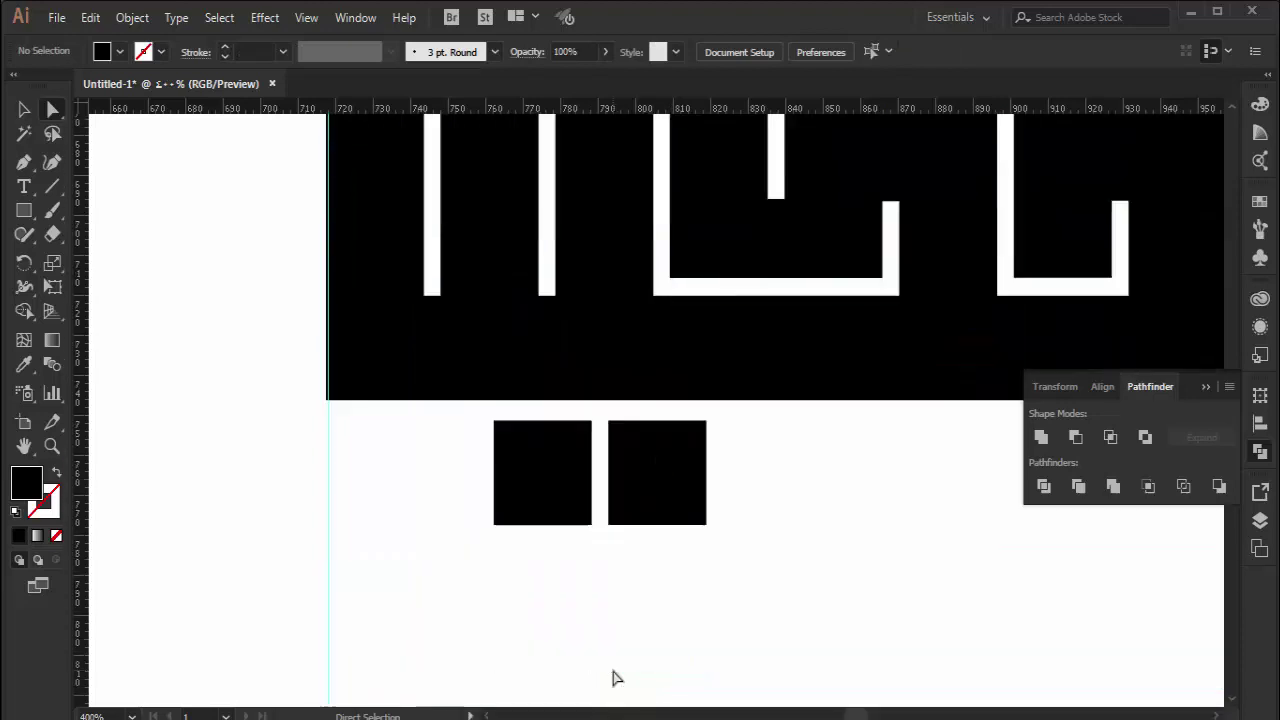
key(ctrl+0)
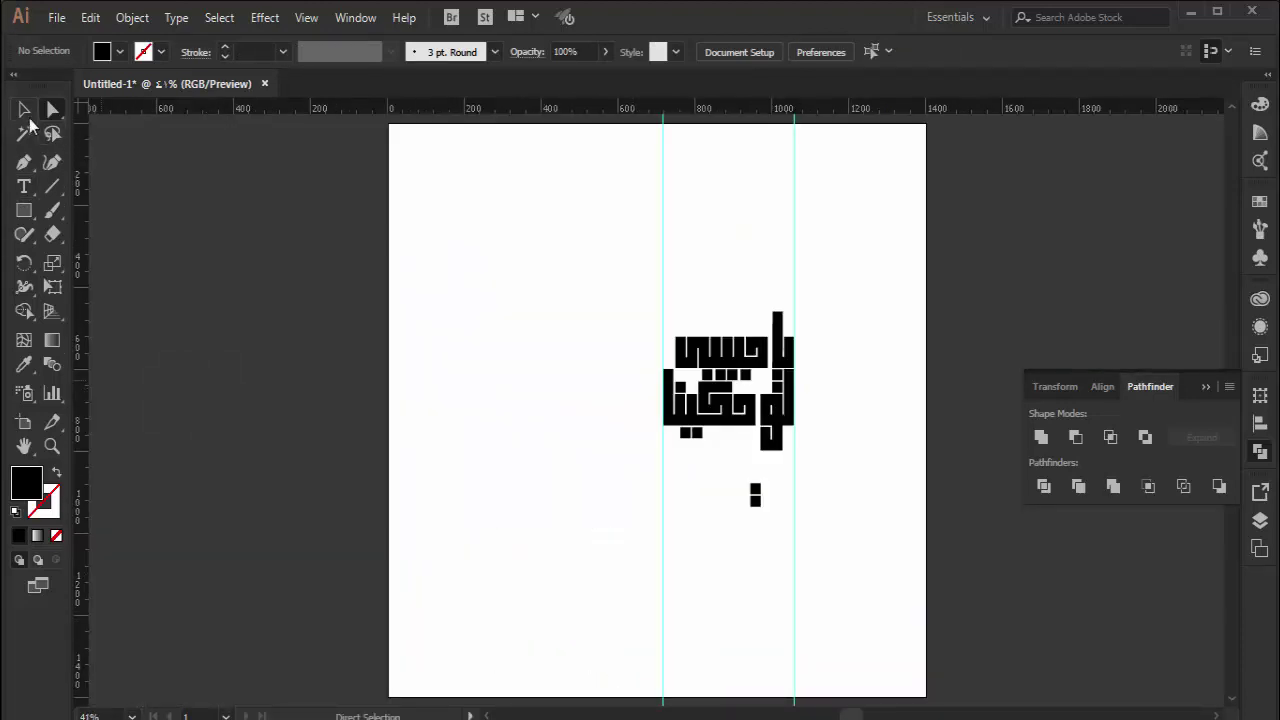
Step: Move the pair of dots up and set it horizontally in the row between the words
click(25, 110)
mouse_move(756, 494)
mouse_down()
mouse_move(658, 380)
mouse_move(651, 339)
mouse_up()
click(52, 445)
mouse_move(556, 283)
mouse_down()
mouse_move(872, 528)
mouse_move(857, 528)
mouse_up()
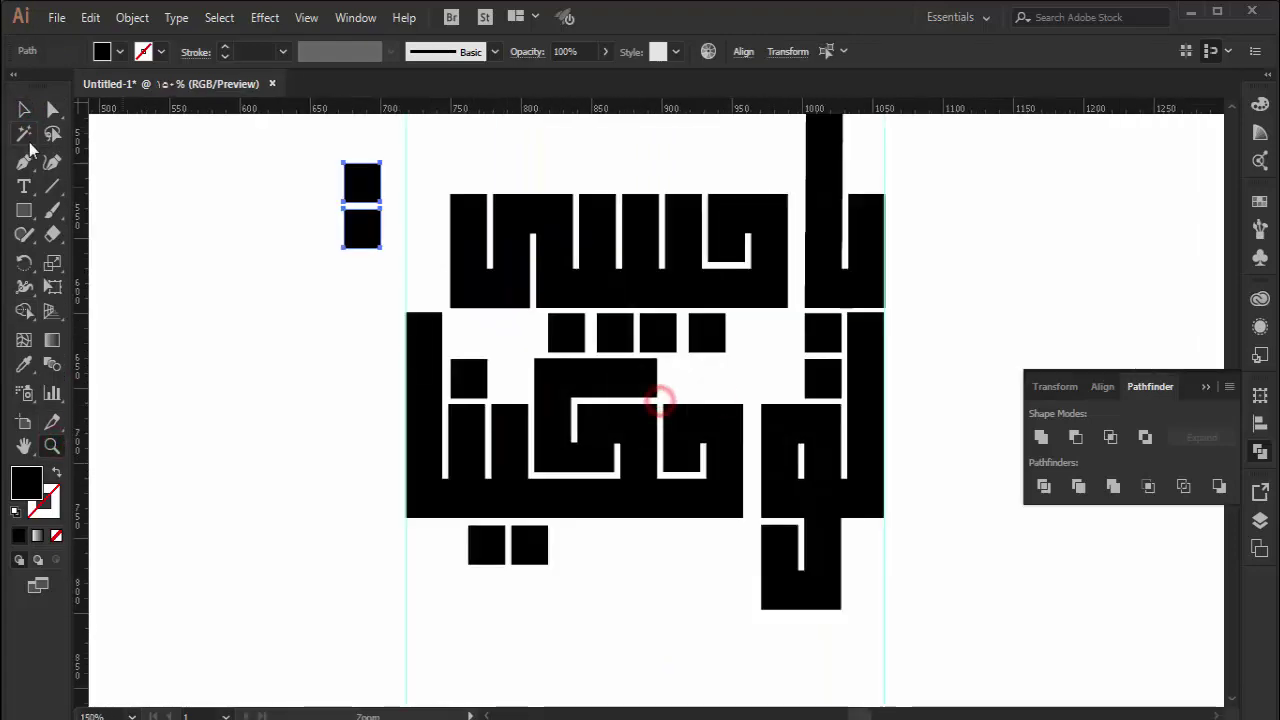
click(25, 108)
mouse_move(382, 153)
mouse_down()
mouse_move(388, 232)
mouse_move(512, 345)
mouse_up()
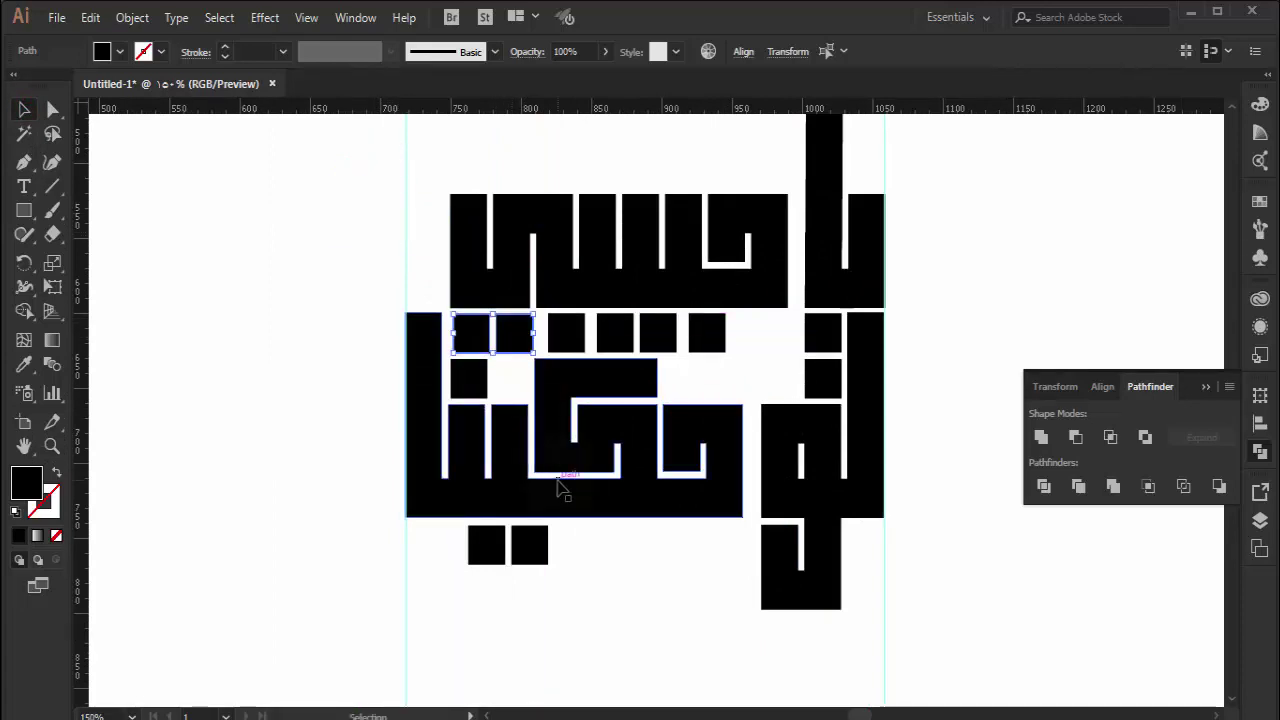
Step: Add a horizontal guide along the top edge of the upper word
click(283, 217)
scroll(330, 314, up, 1)
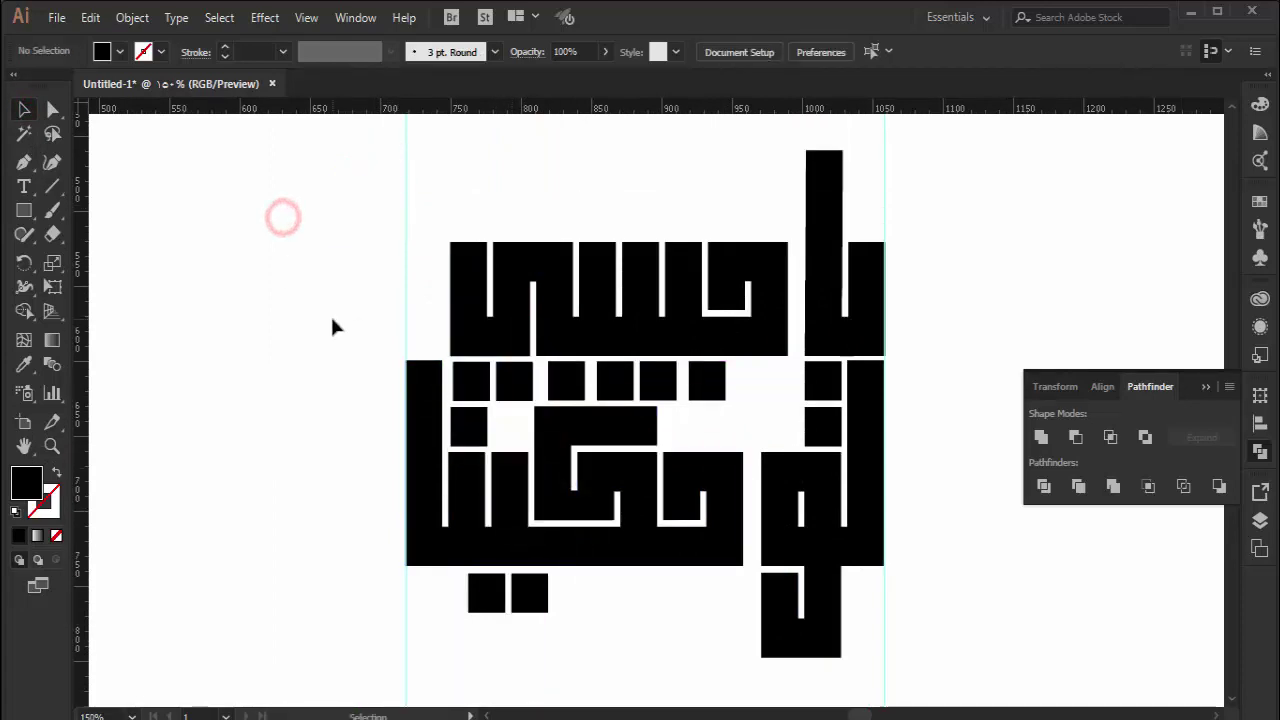
scroll(330, 314, up, 1)
drag(635, 110, 655, 290)
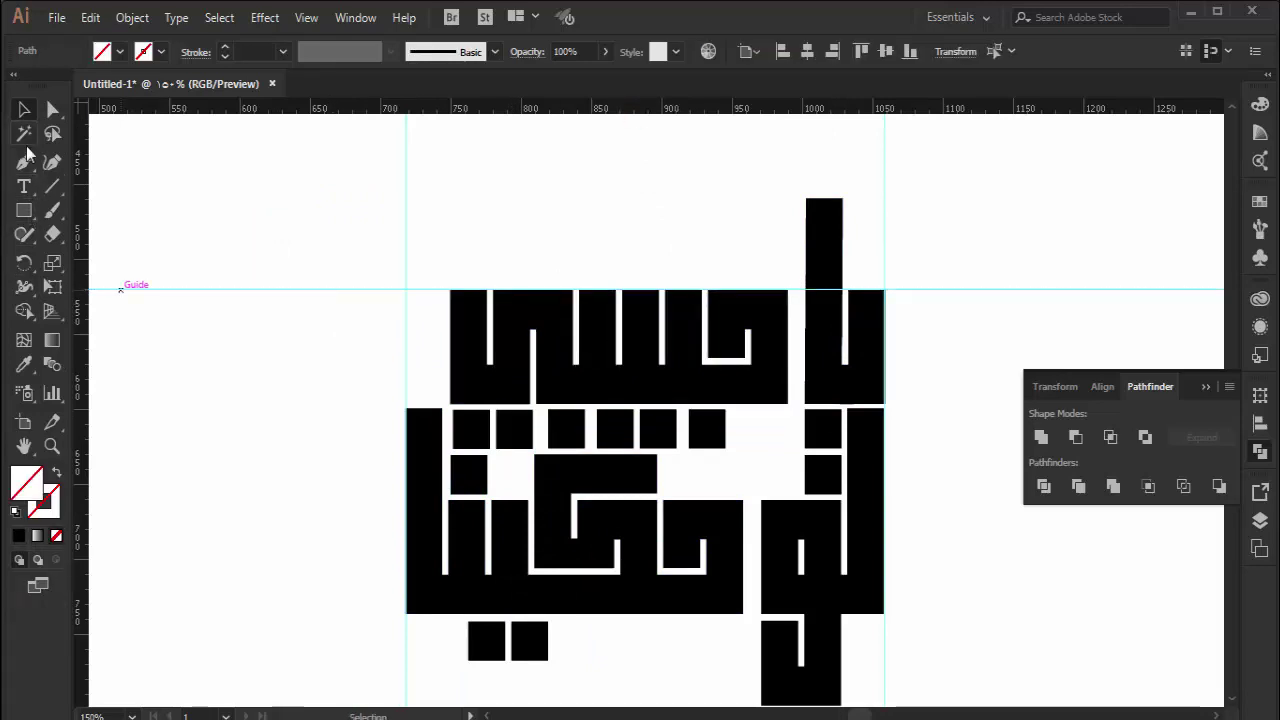
Step: Raise the top anchors of the lower word's left bar up to the guide
click(53, 110)
drag(380, 380, 447, 447)
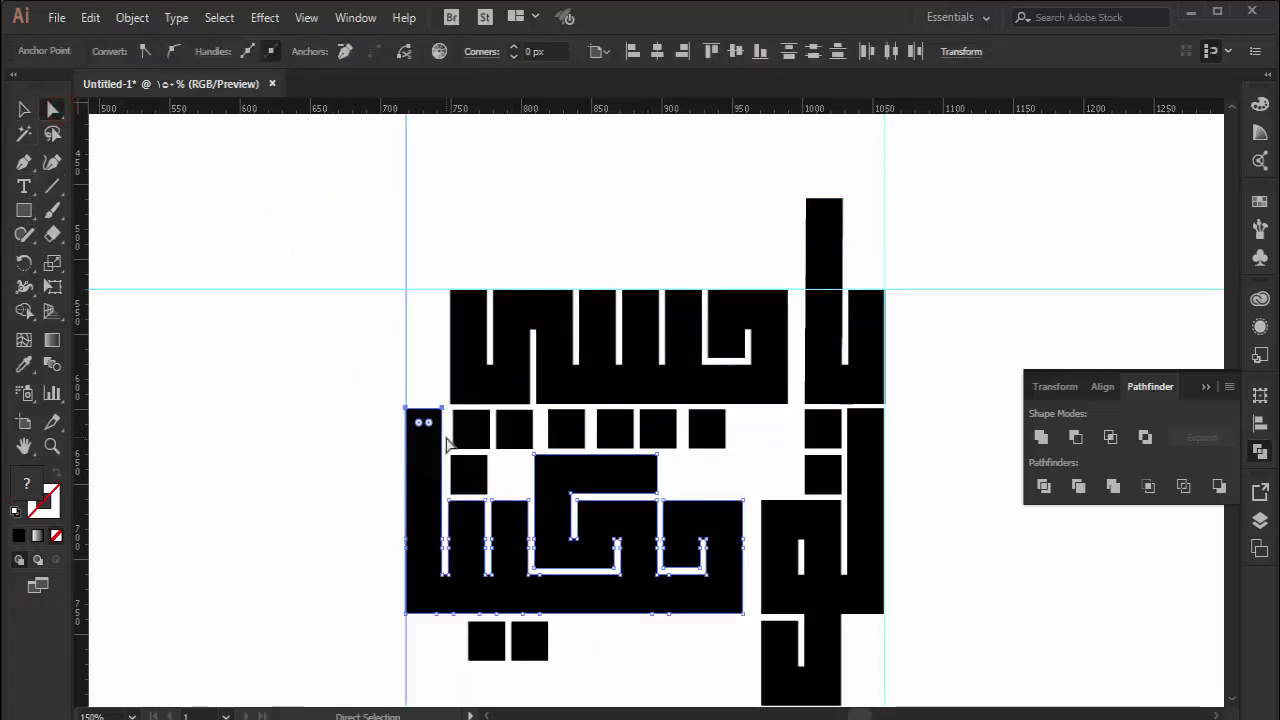
key(shift+Up)
key(shift+Up)
key(shift+Up)
key(shift+Up)
key(shift+Up)
key(shift+Up)
key(shift+Up)
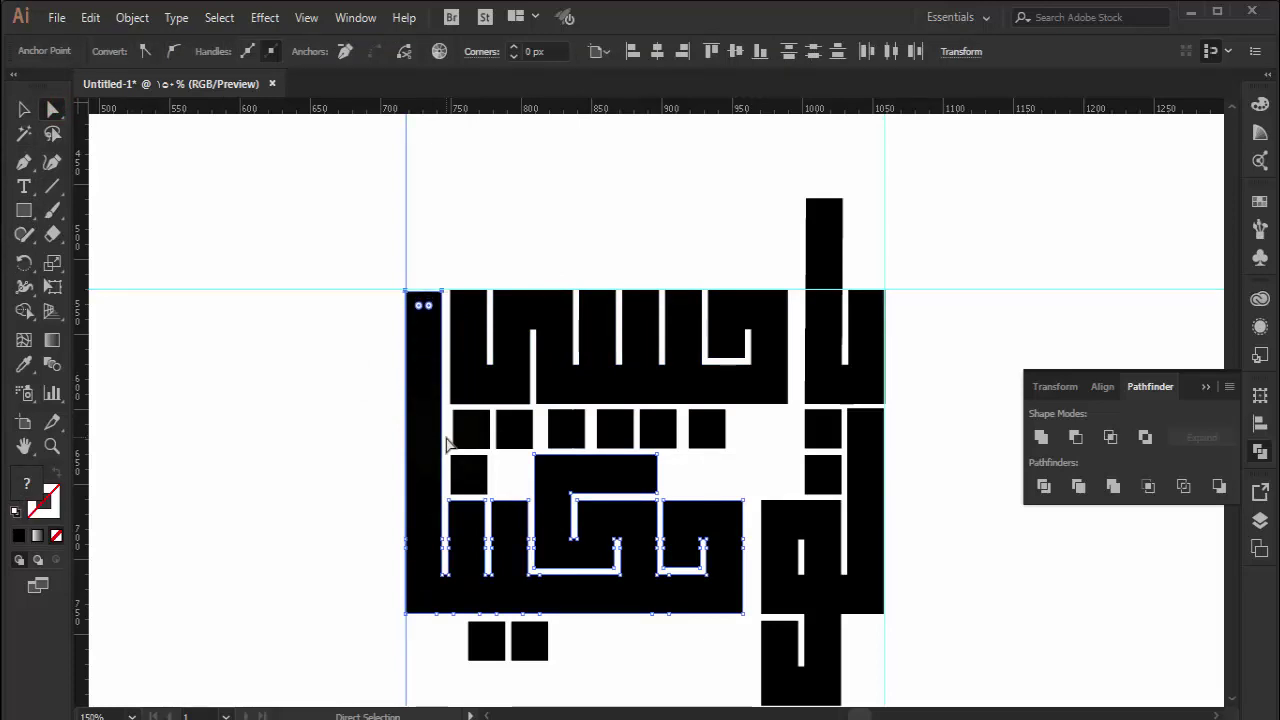
click(309, 381)
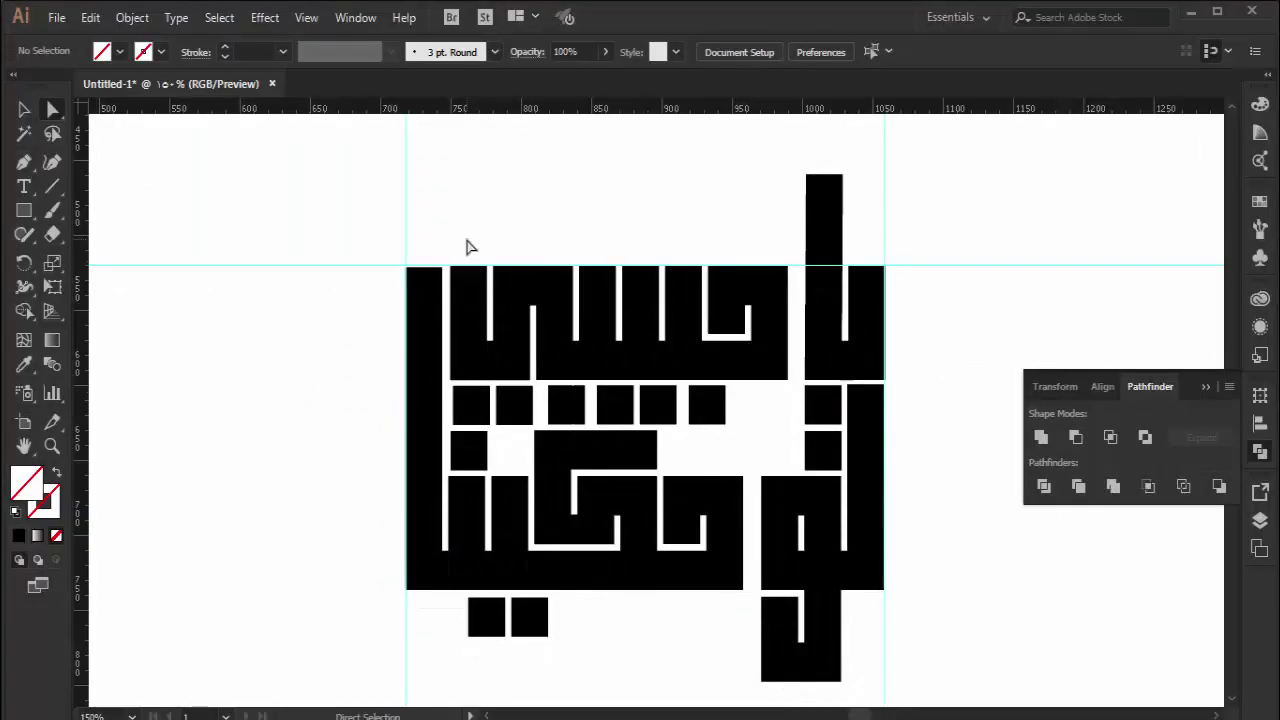
Step: Erase the left side of the lower right stem, leaving a narrow slanted tip
click(52, 446)
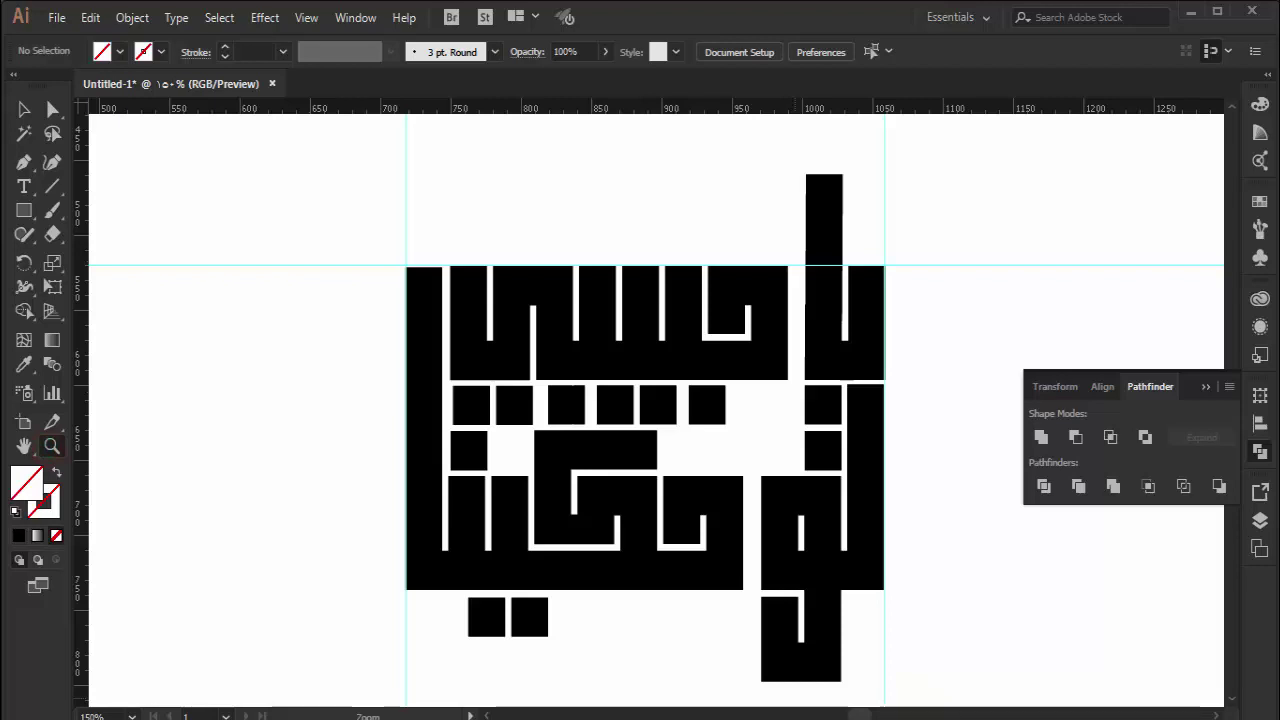
click(822, 674)
scroll(700, 560, up, 3)
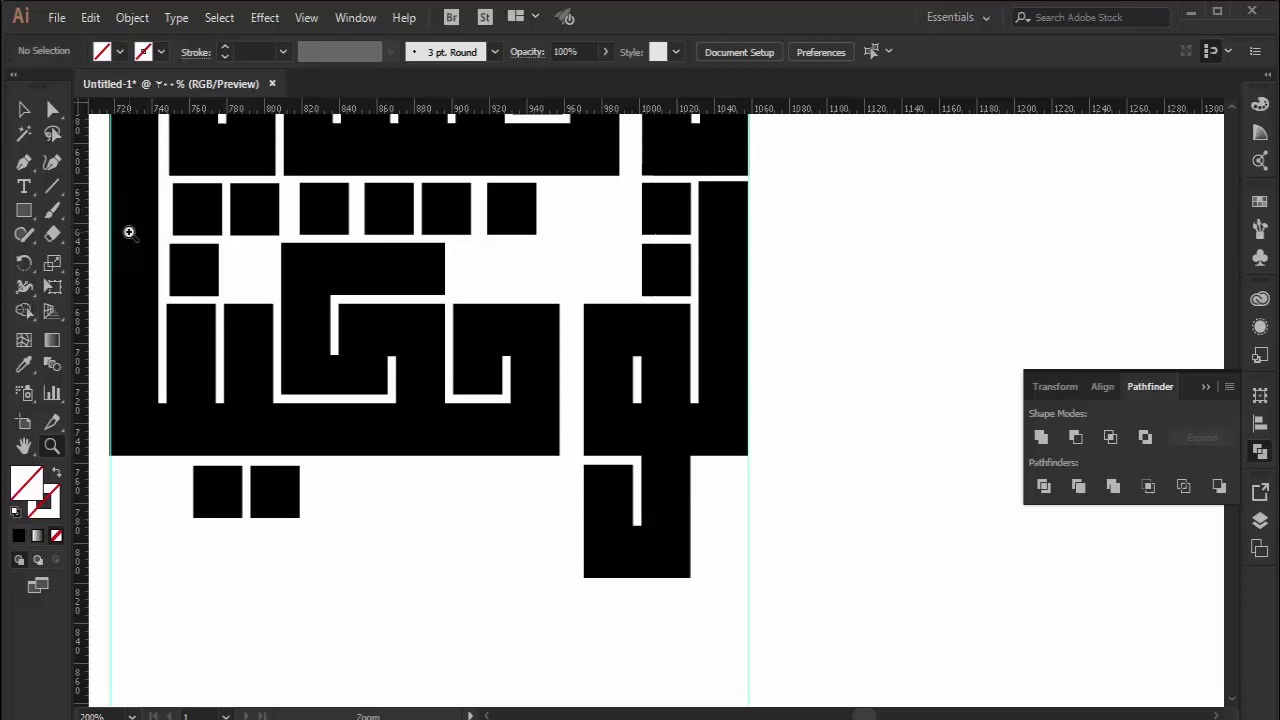
click(52, 233)
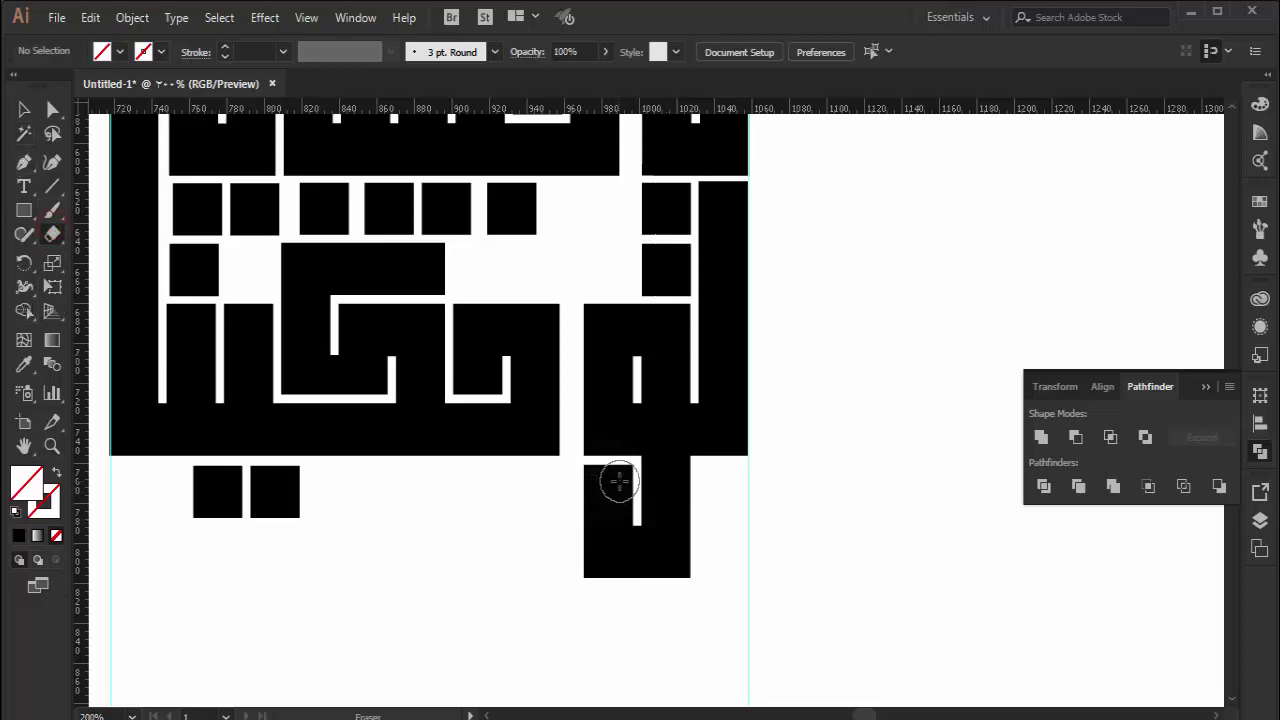
mouse_move(619, 482)
mouse_down()
mouse_move(617, 586)
mouse_move(723, 566)
mouse_move(620, 534)
mouse_move(704, 527)
mouse_up()
key(m)
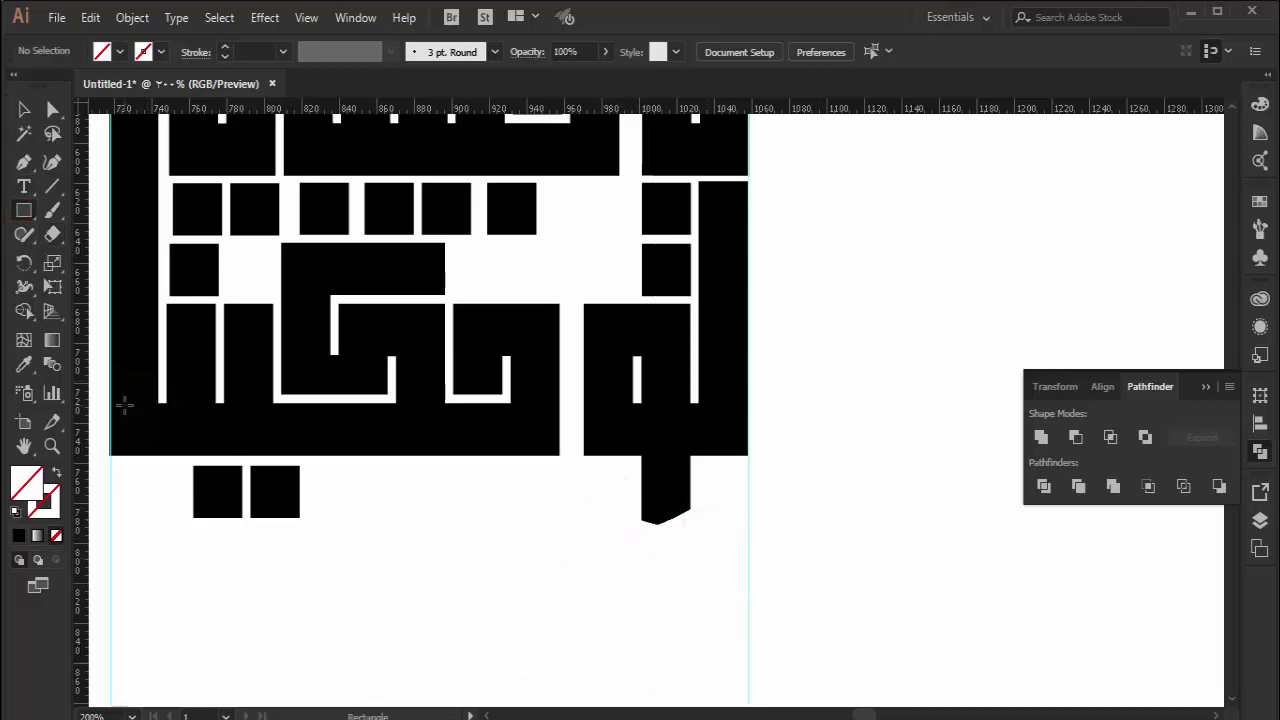
Step: Draw a long black bar below the lower word and widen it across the lettering
mouse_move(110, 405)
mouse_down()
mouse_move(422, 461)
mouse_move(559, 456)
mouse_up()
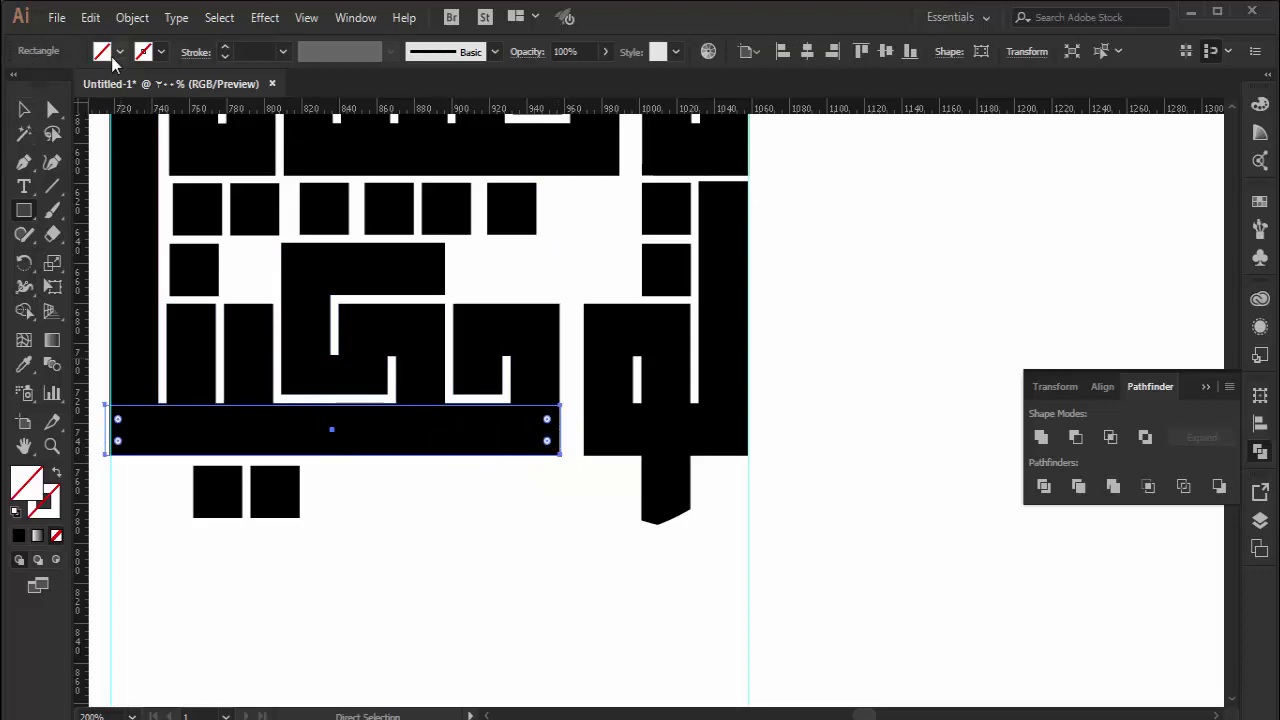
click(118, 52)
click(45, 82)
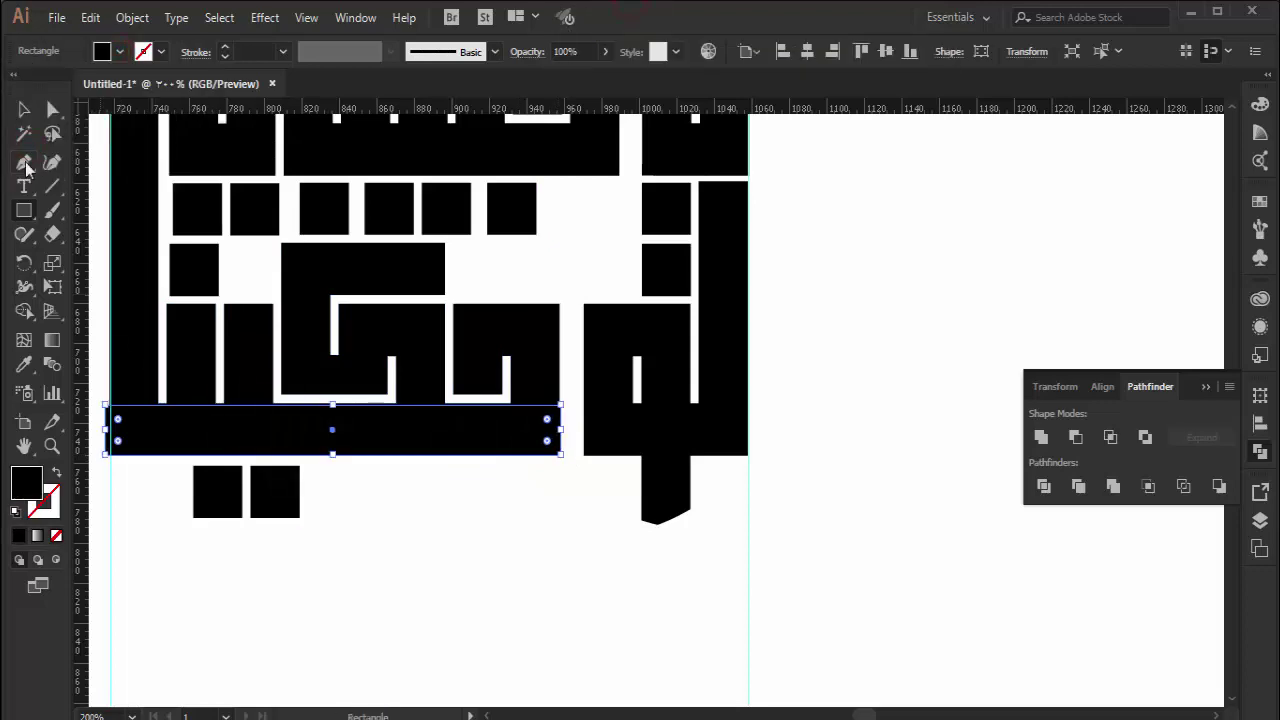
click(24, 112)
drag(471, 428, 488, 491)
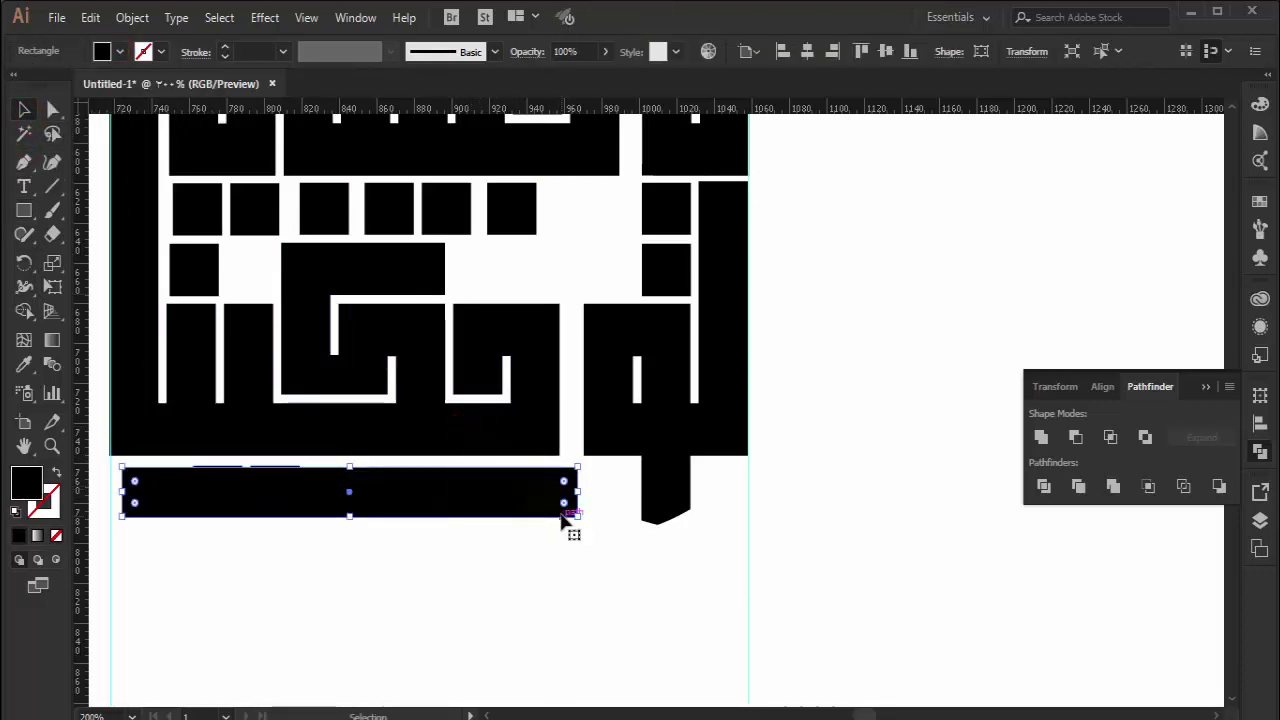
key(Left)
key(Left)
key(Left)
key(Left)
key(Left)
key(Left)
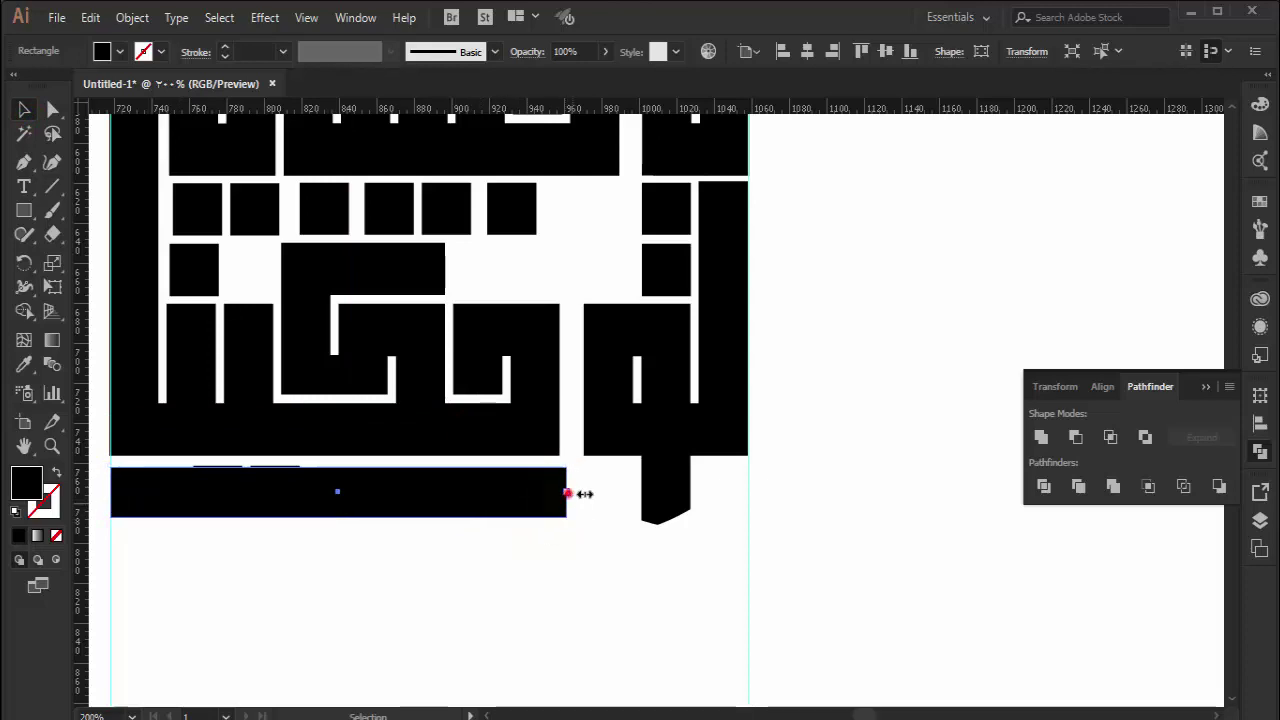
drag(563, 492, 691, 493)
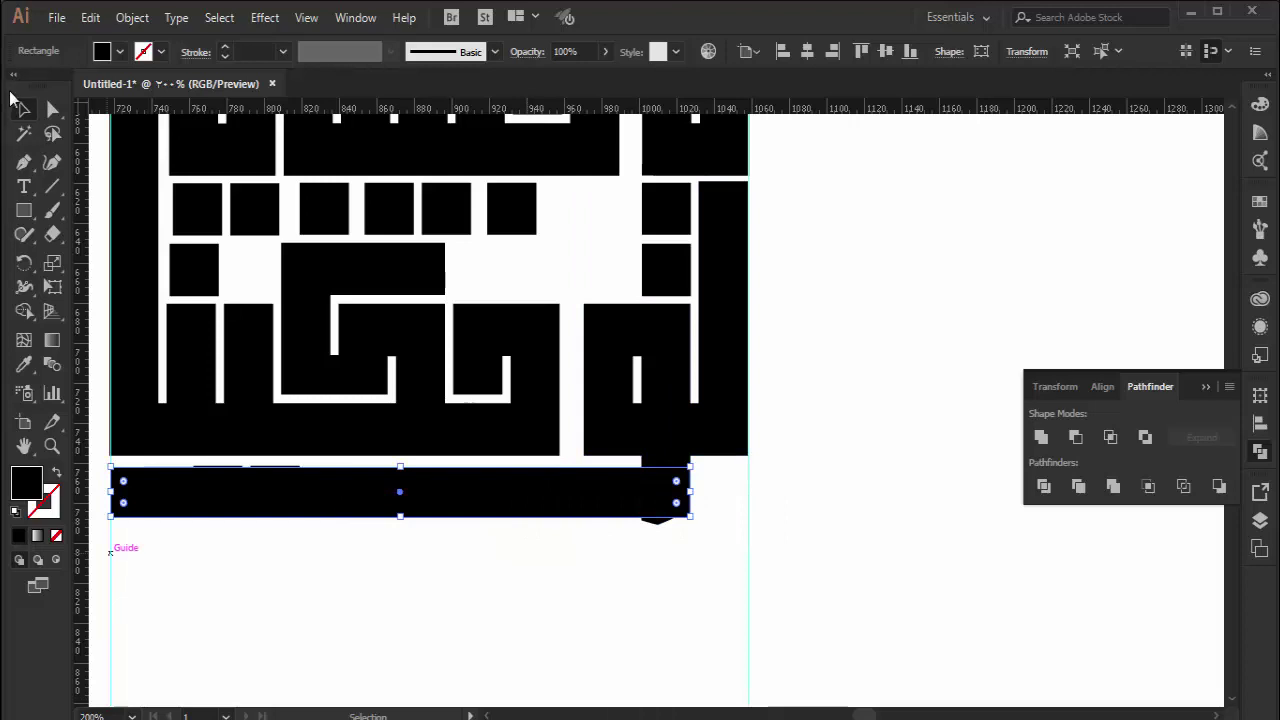
Step: Erase the pointed bottom tip of the right stroke
click(23, 107)
click(663, 443)
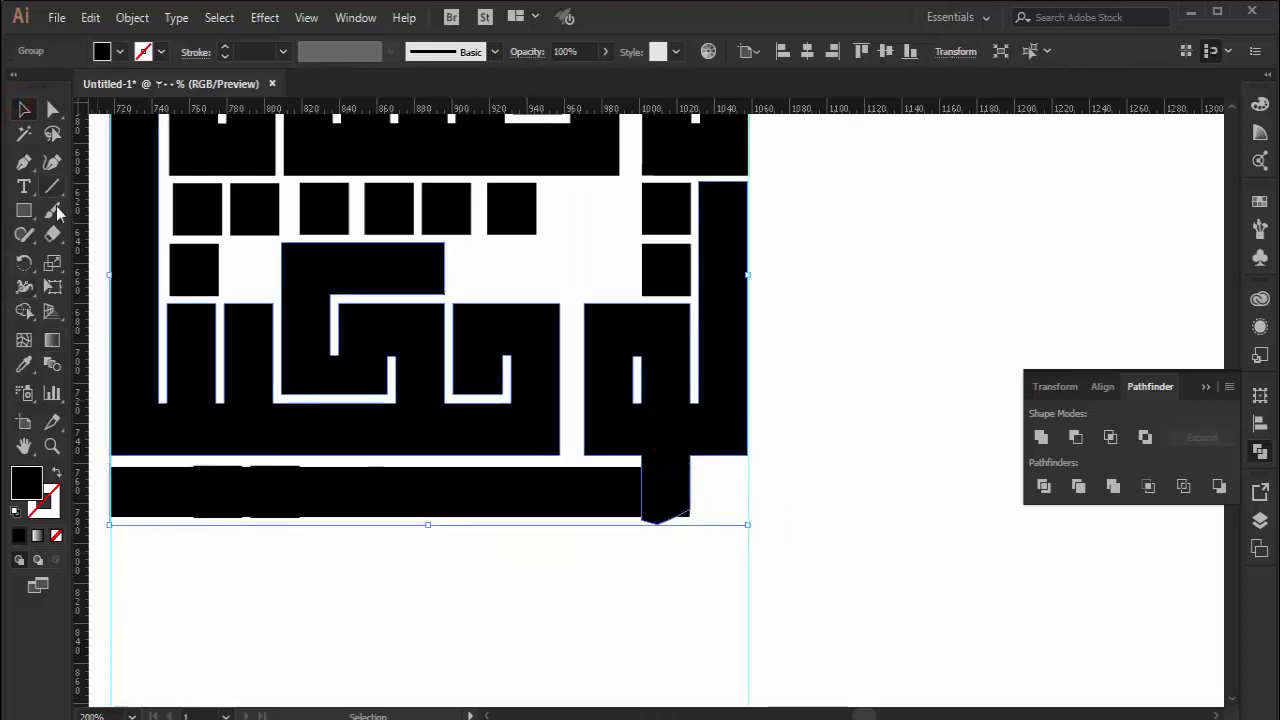
click(52, 234)
drag(677, 528, 660, 522)
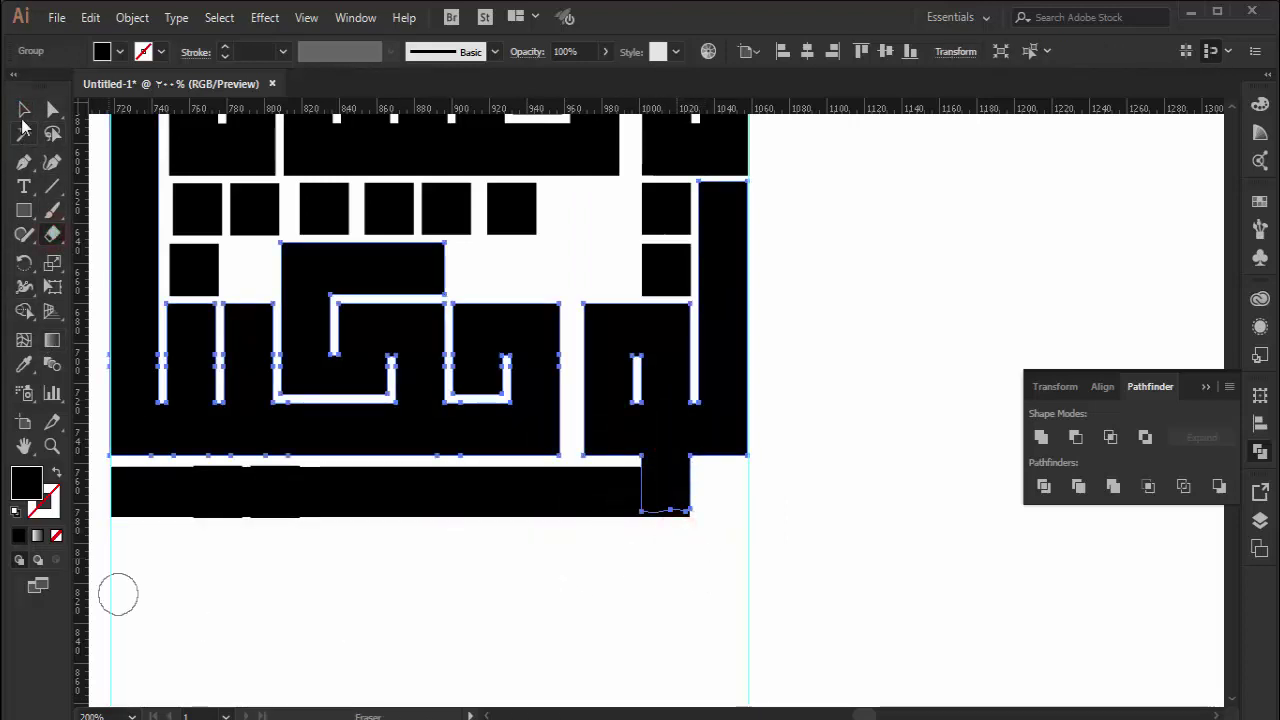
click(23, 110)
Step: Cut a small rectangle out of the bottom bar with Pathfinder Minus Front
click(320, 604)
click(23, 210)
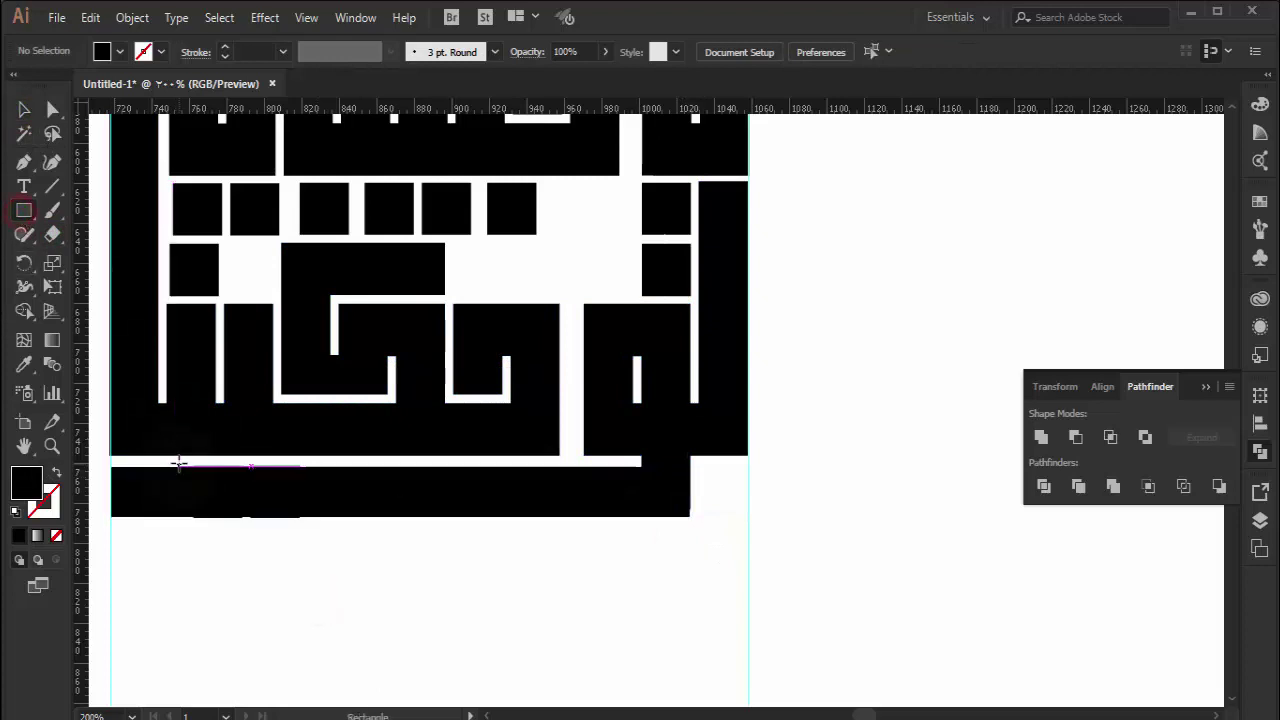
drag(178, 462, 312, 532)
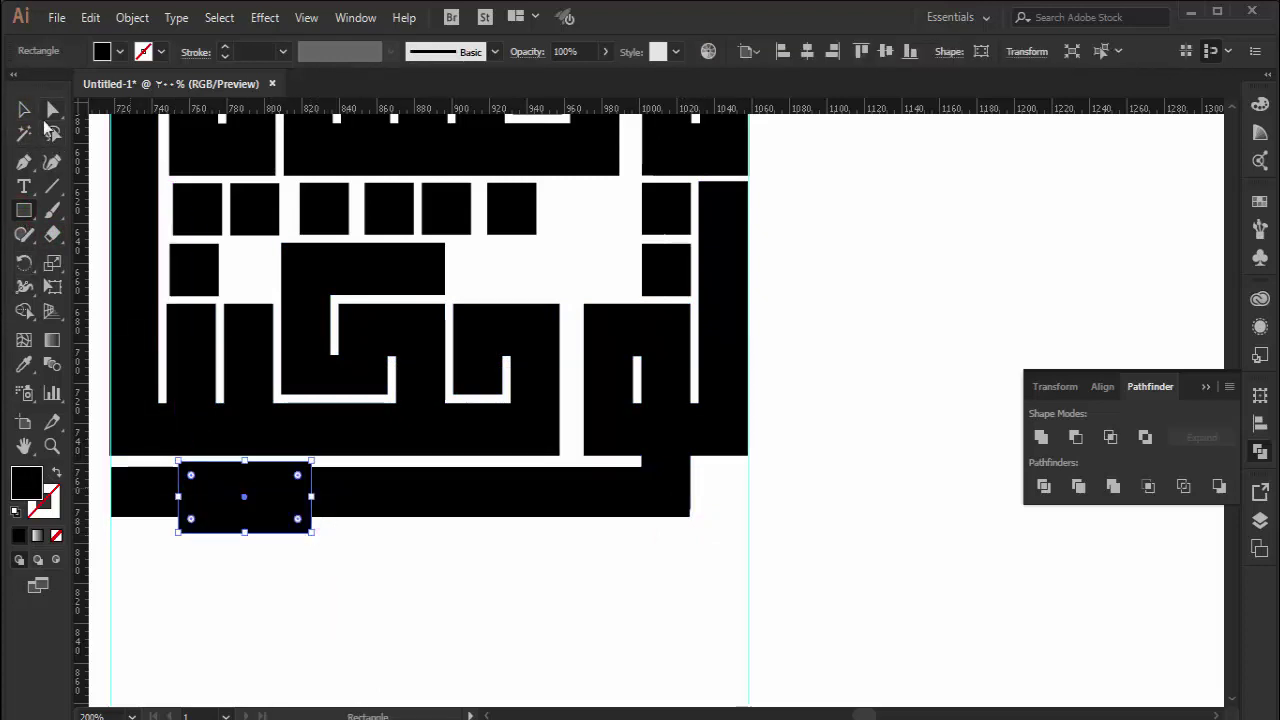
click(24, 110)
shift+click(401, 490)
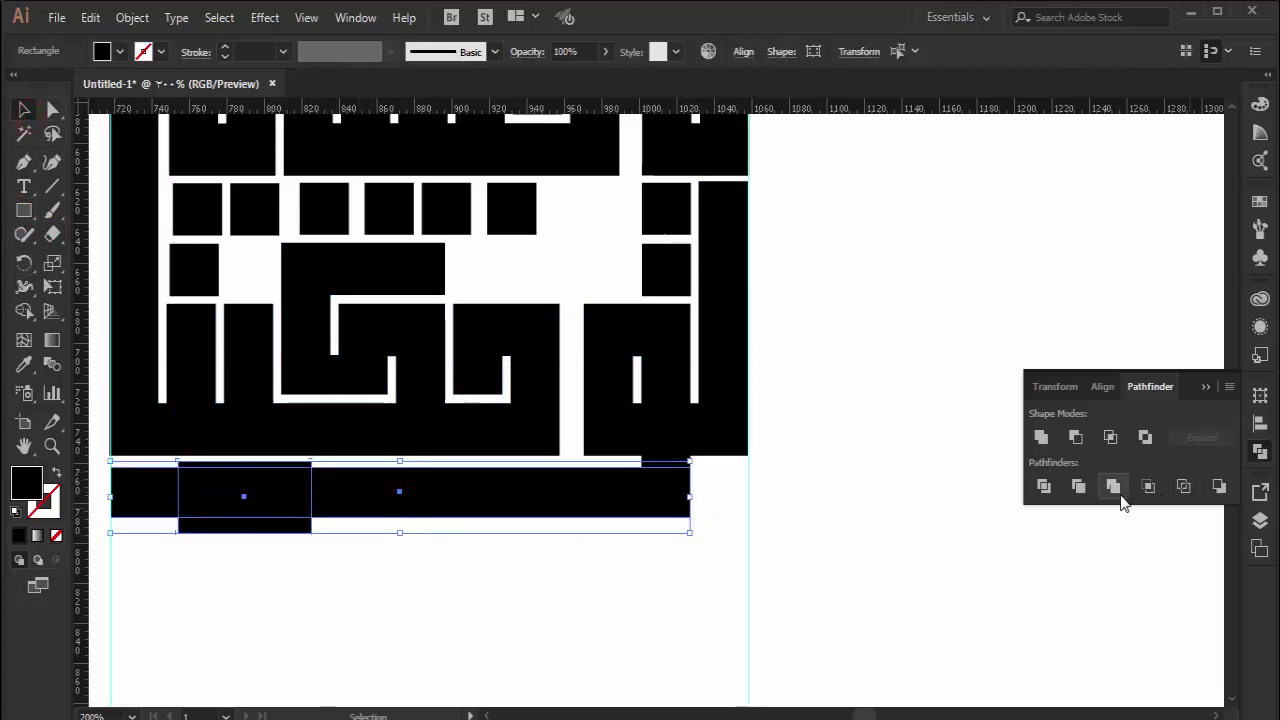
click(1078, 439)
click(799, 565)
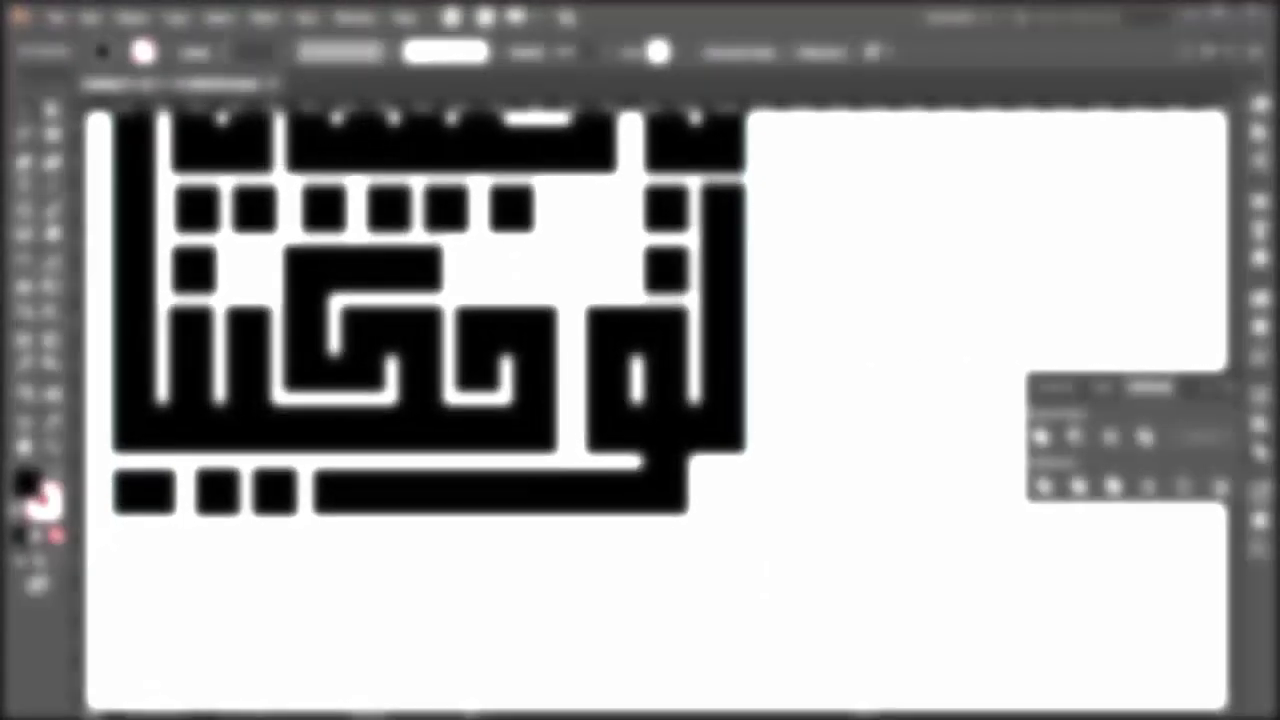
scroll(812, 568, up, 2)
scroll(812, 568, up, 1)
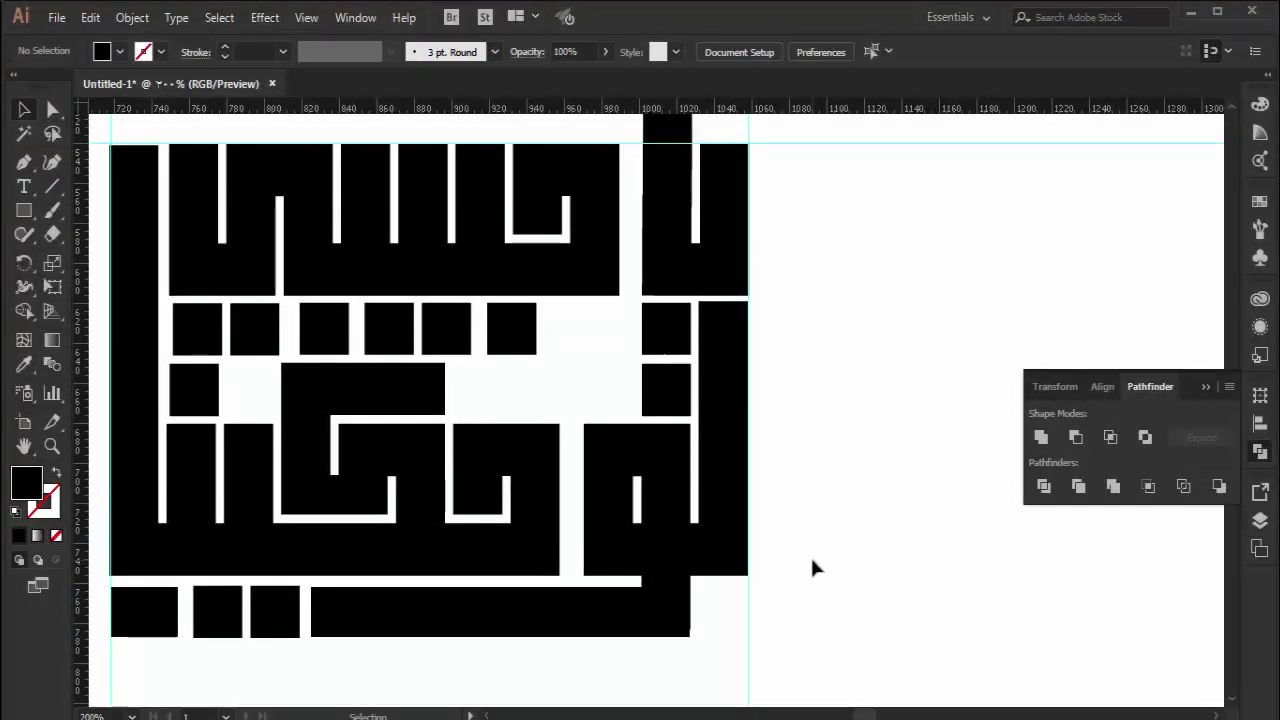
Step: Copy the bottom bars and paste them as a top bar above the lettering
key(ctrl+c)
click(394, 676)
click(451, 634)
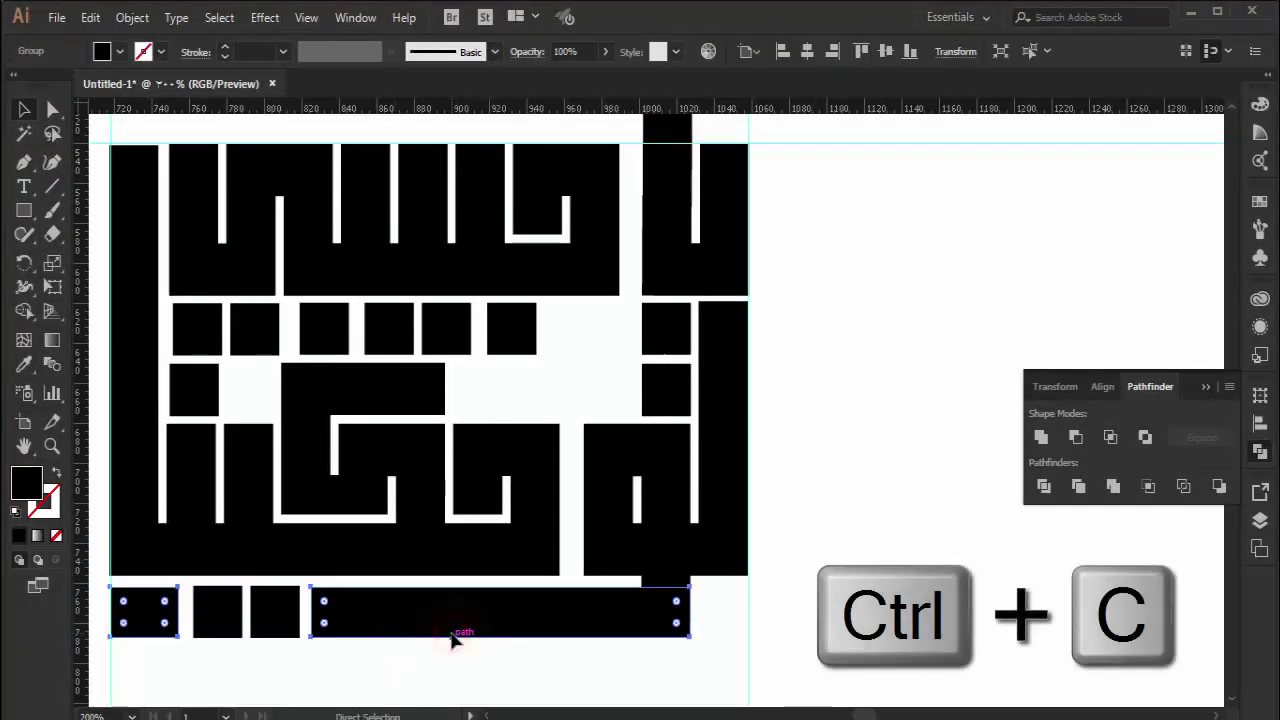
drag(456, 624, 450, 203)
key(ctrl+v)
scroll(497, 450, up, 4)
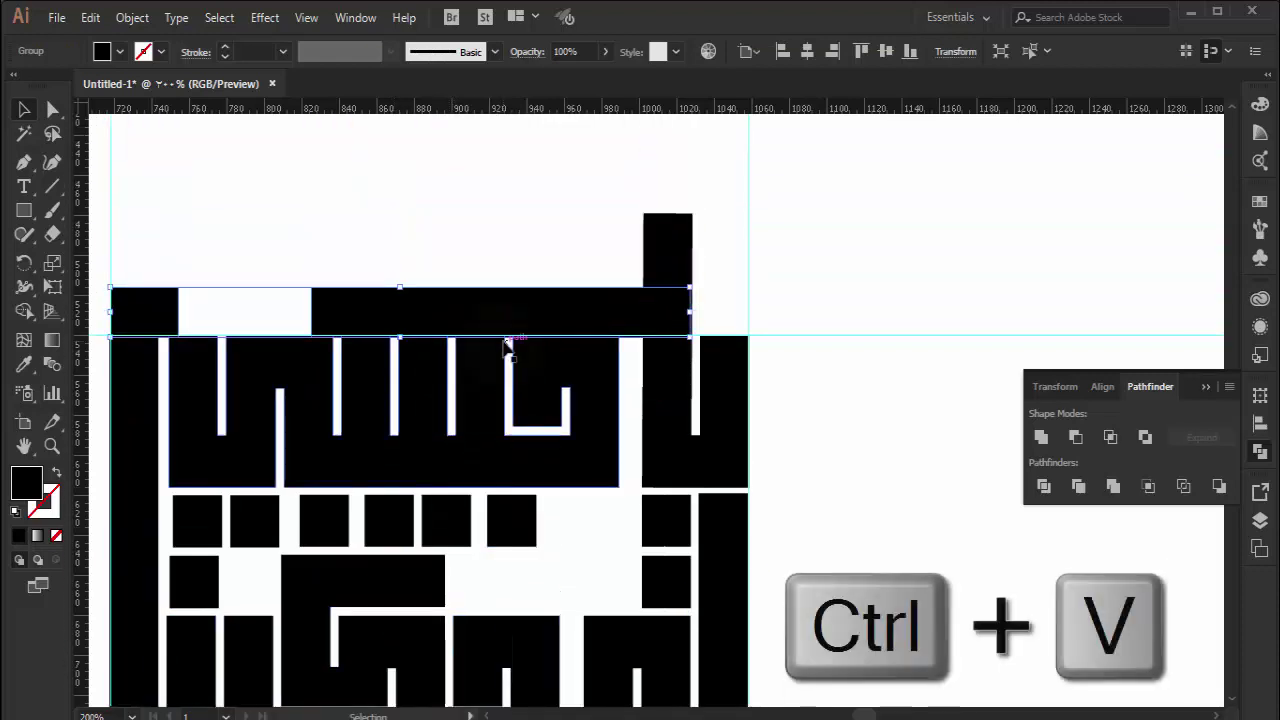
drag(500, 322, 304, 308)
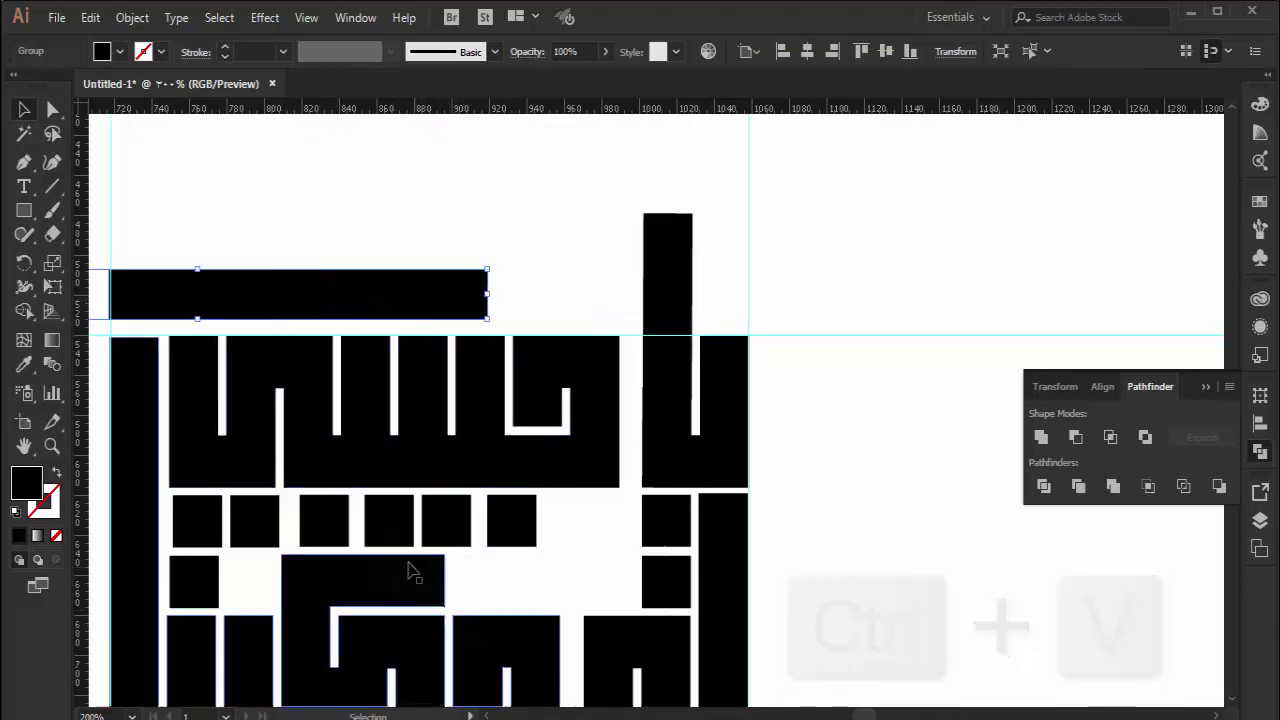
key(Down)
key(Down)
drag(360, 214, 650, 236)
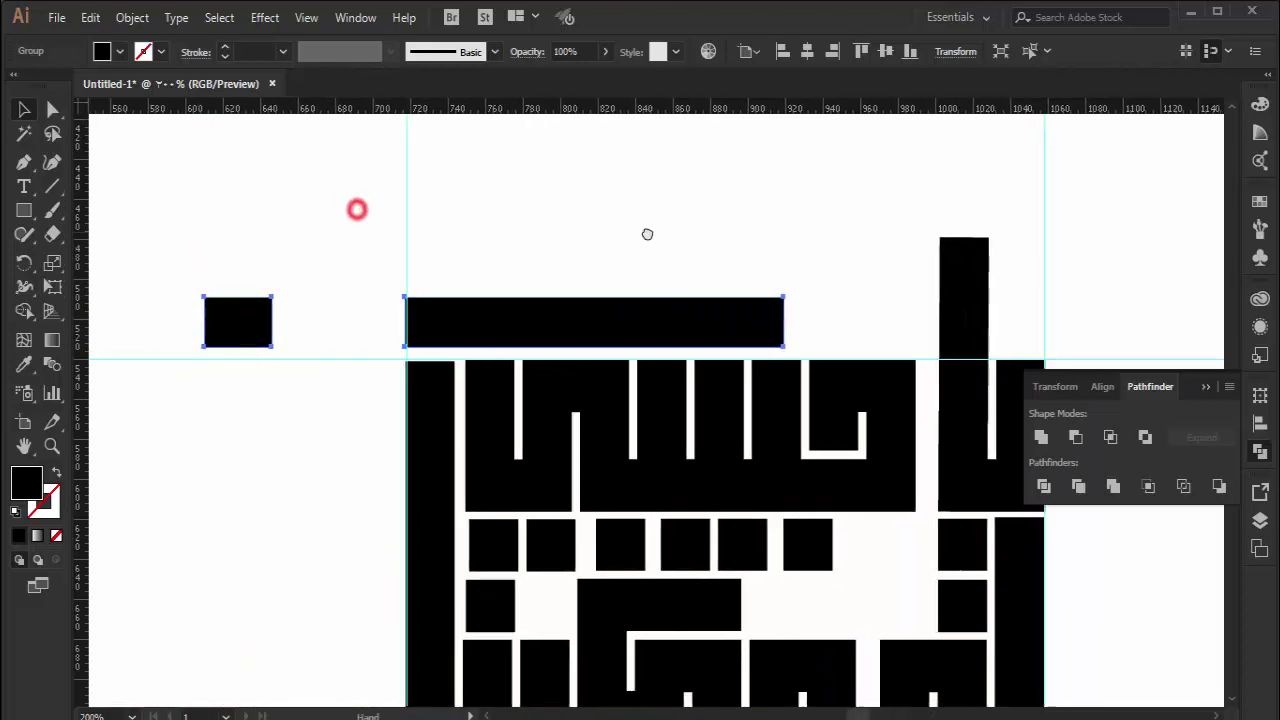
Step: Delete the small square from the top copy and stretch the top bar rightward
click(53, 109)
click(174, 216)
drag(174, 216, 297, 434)
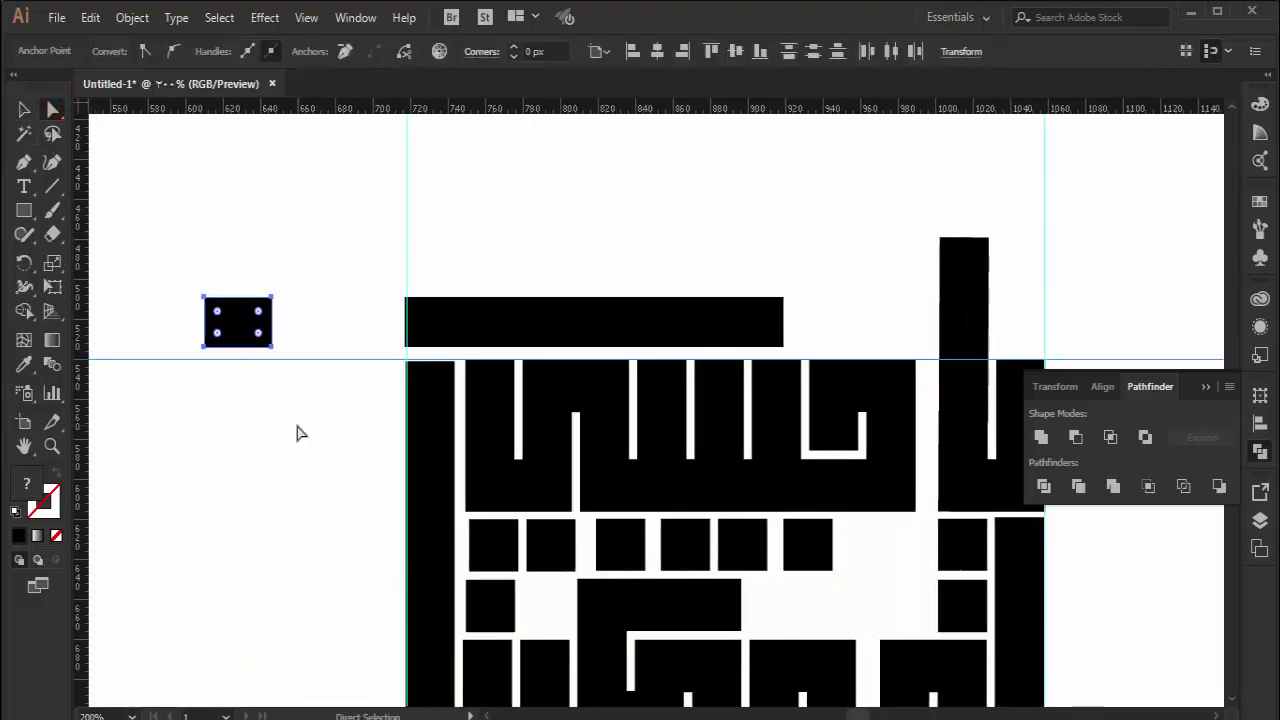
key(Delete)
drag(797, 286, 770, 360)
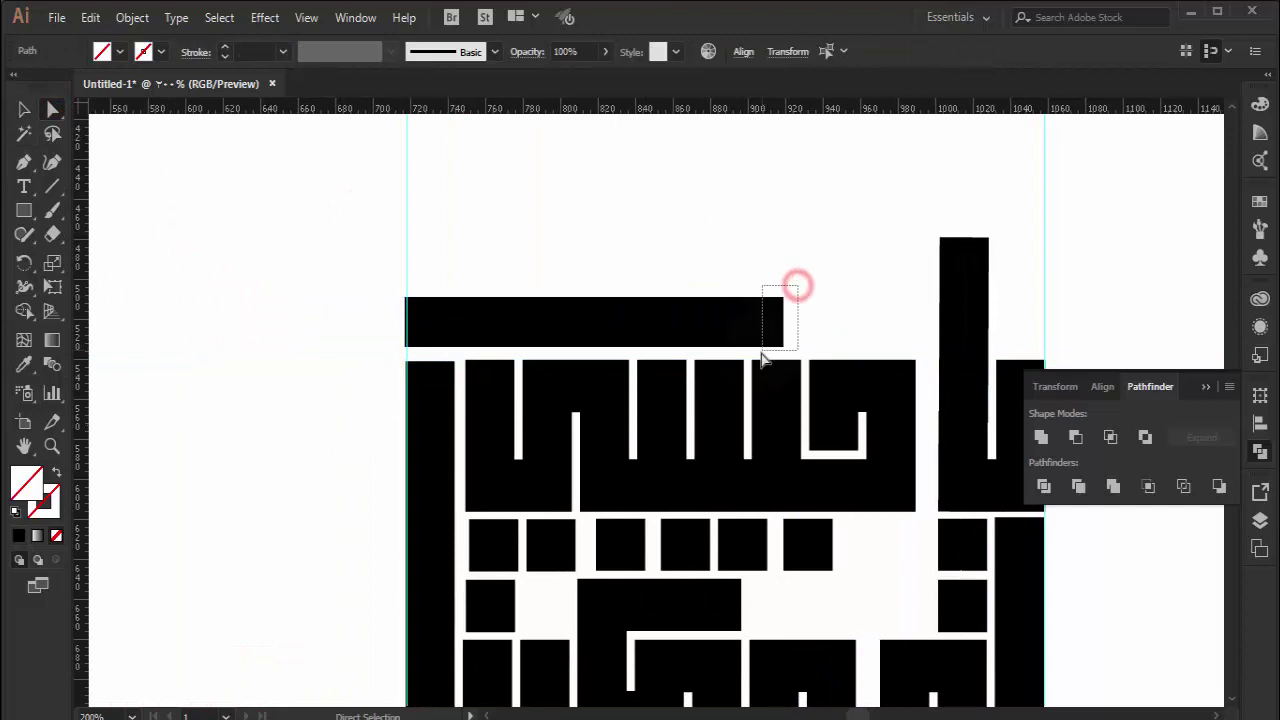
key(shift+Right)
key(shift+Right)
key(shift+Right)
key(shift+Right)
key(shift+Right)
key(shift+Right)
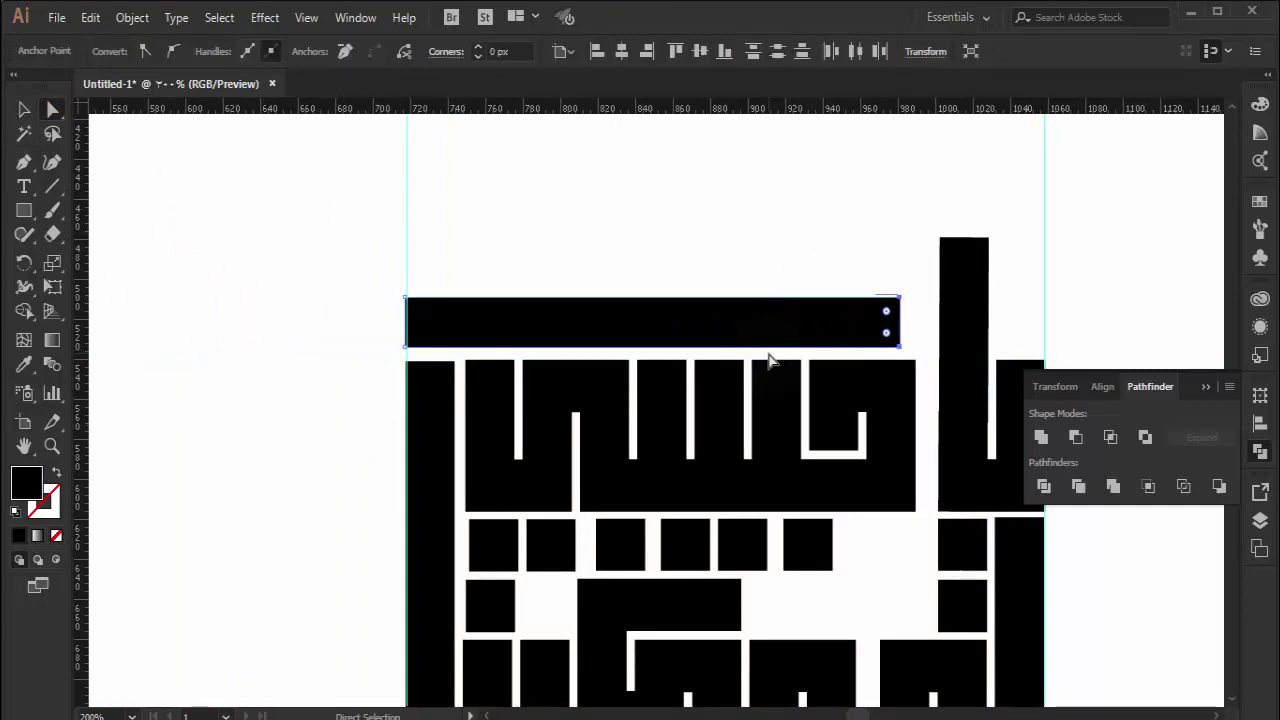
click(911, 205)
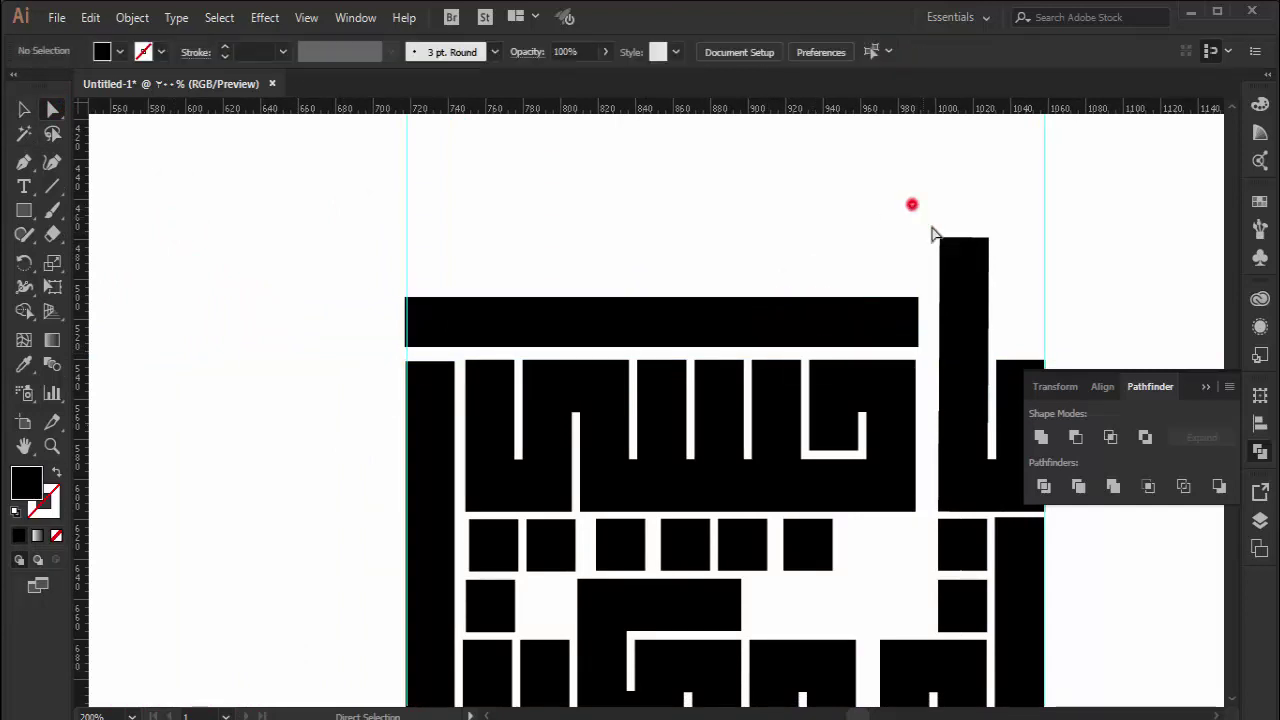
Step: Add a guide along the top bar and lower the tall right stroke to it
drag(778, 110, 770, 302)
drag(921, 219, 992, 254)
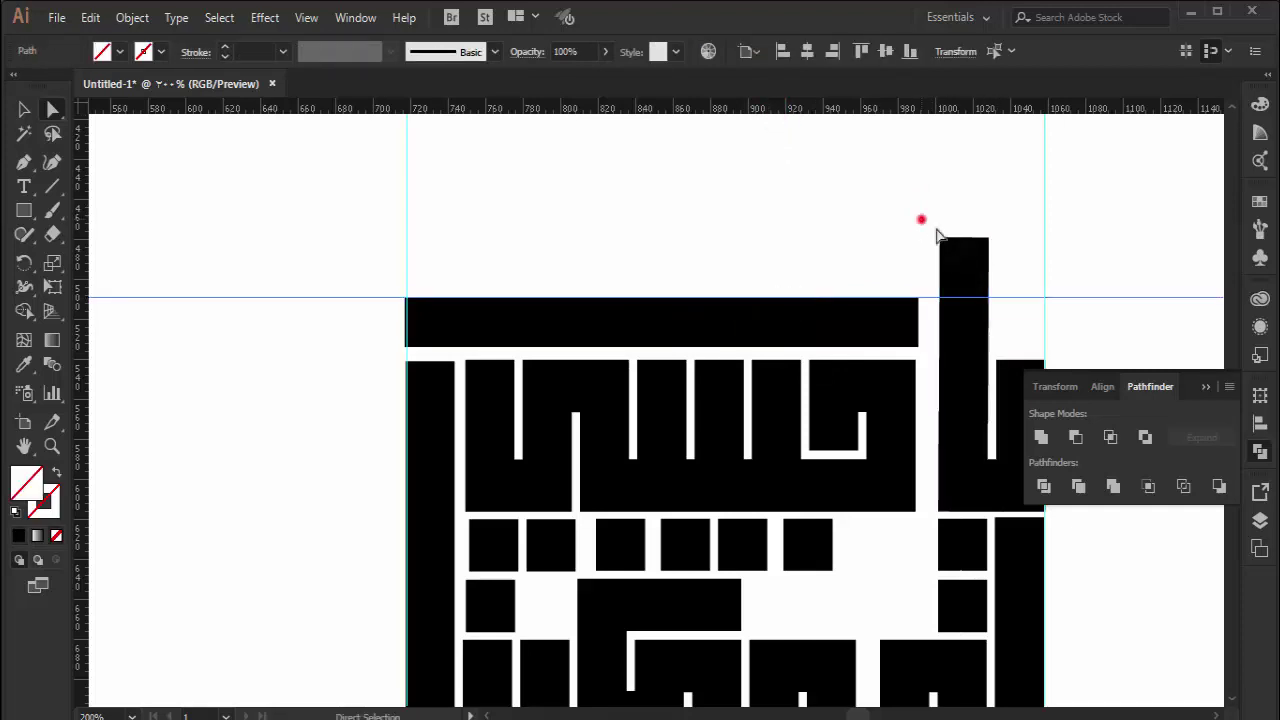
key(shift+Down)
key(shift+Down)
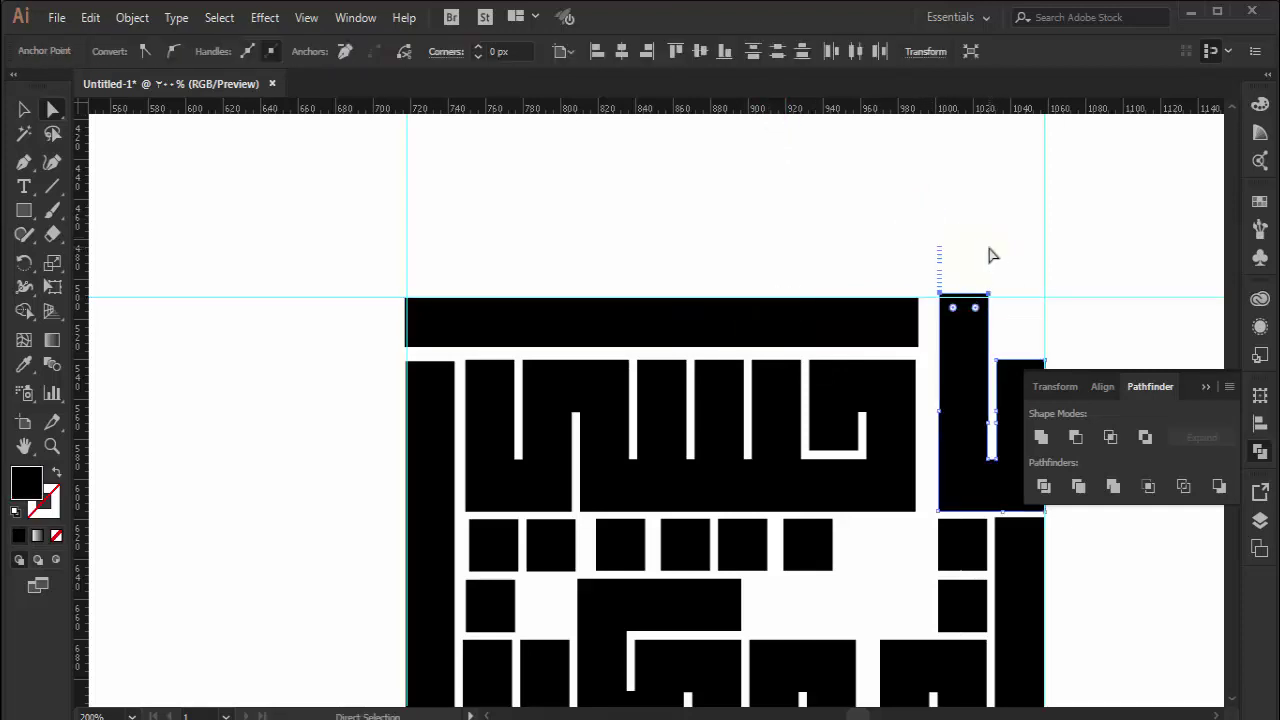
click(961, 245)
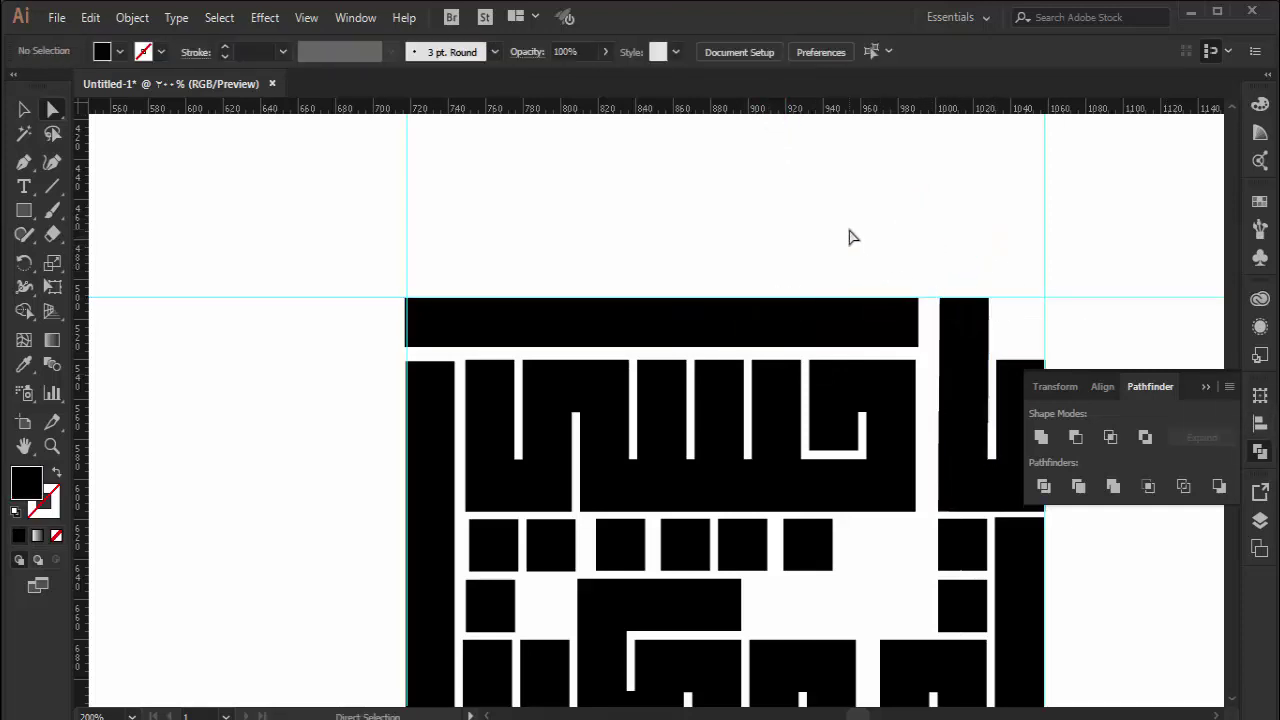
drag(773, 231, 603, 66)
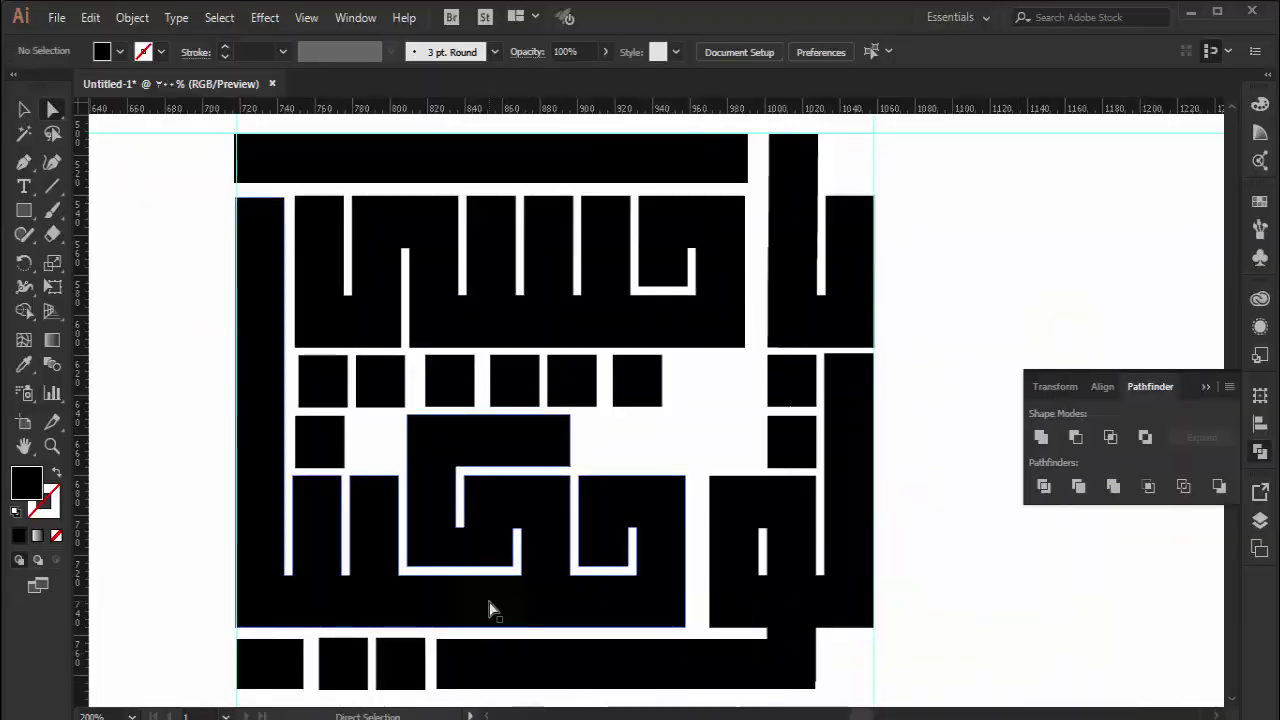
Step: Delete the two vertical guides and the horizontal guide
key(ctrl+0)
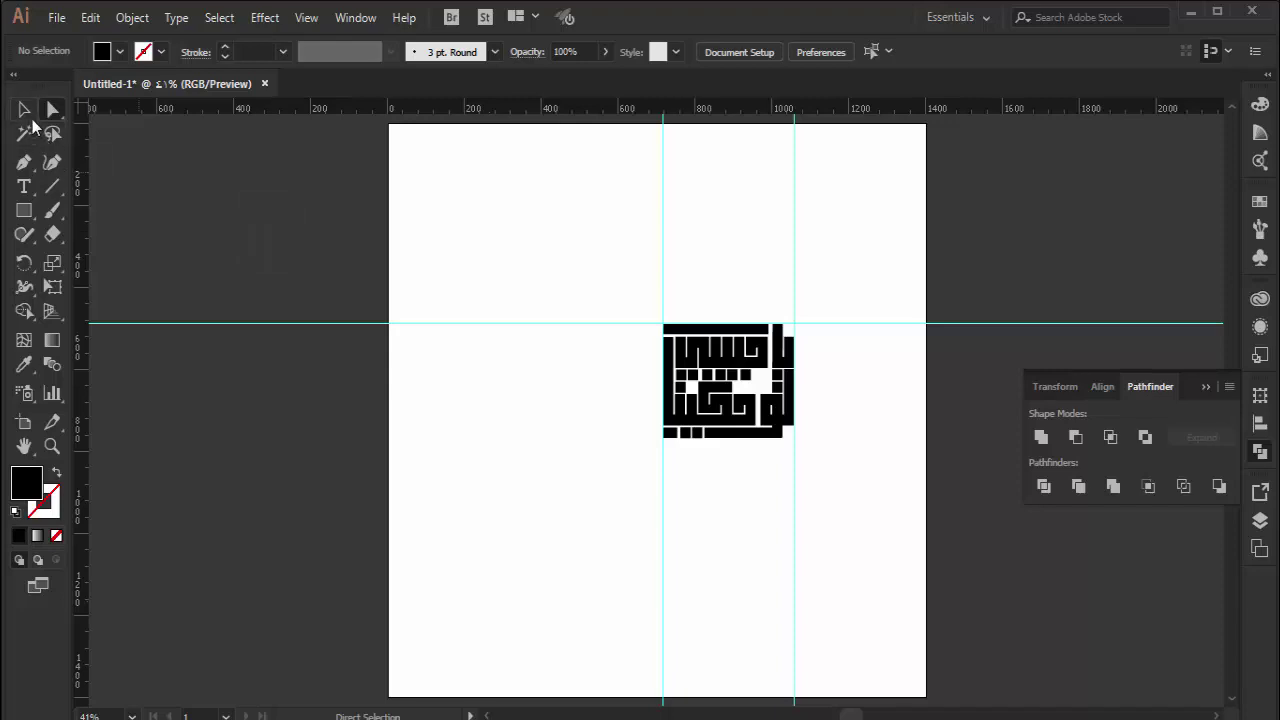
click(25, 110)
drag(520, 174, 859, 190)
key(Delete)
drag(451, 287, 540, 548)
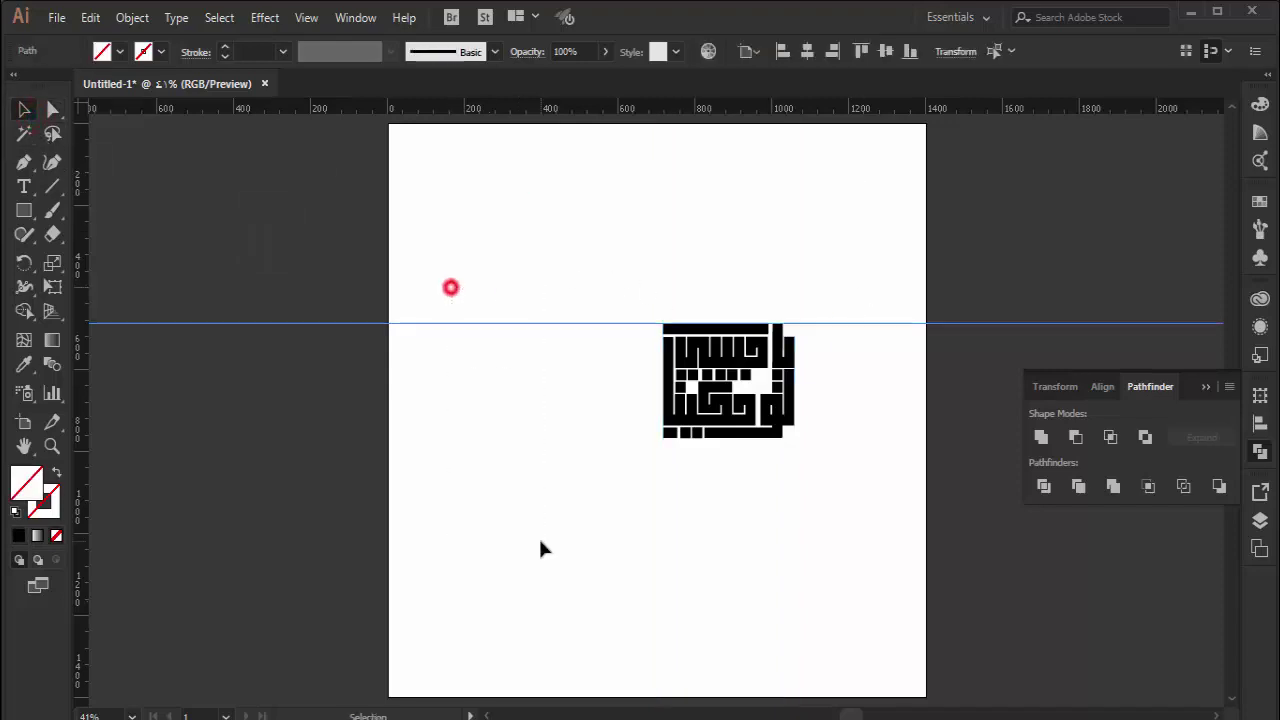
key(Delete)
Step: Rotate the lettering 90° into an upright block, recentre it, and zoom in
mouse_move(597, 290)
mouse_down()
mouse_move(831, 478)
mouse_move(839, 374)
mouse_move(815, 325)
mouse_up()
key(ctrl+z)
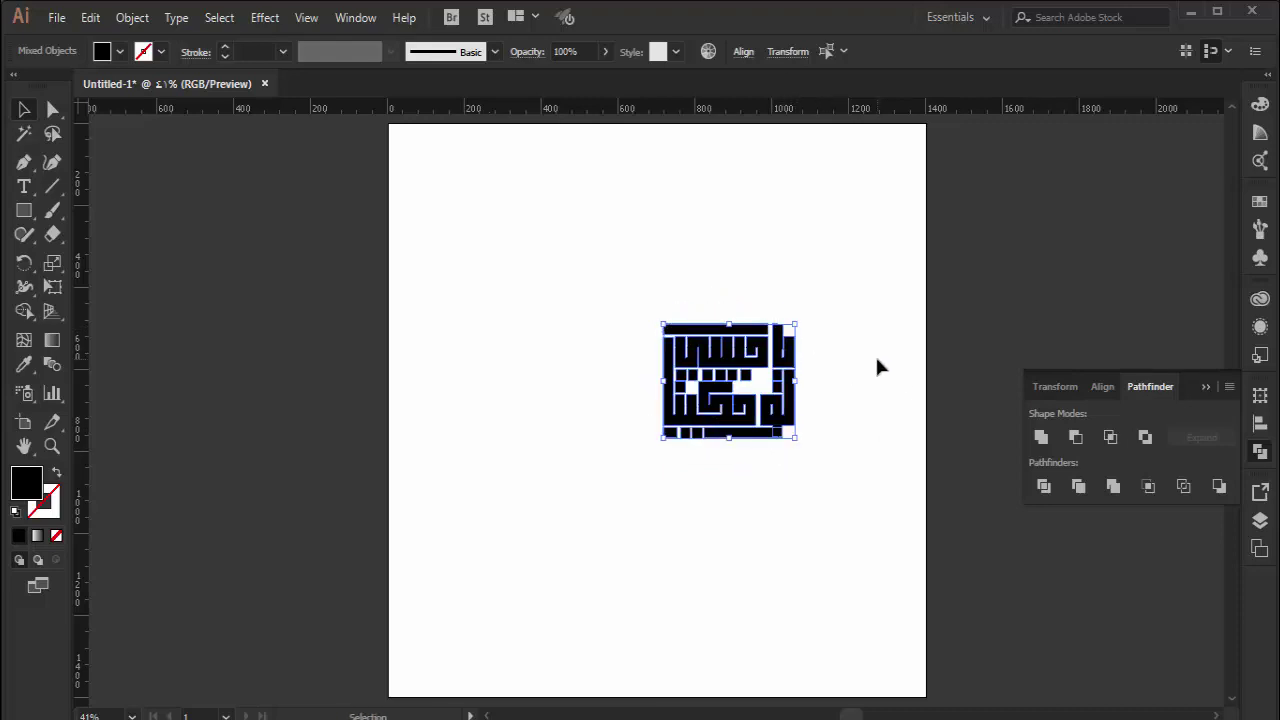
key(ctrl+shift+g)
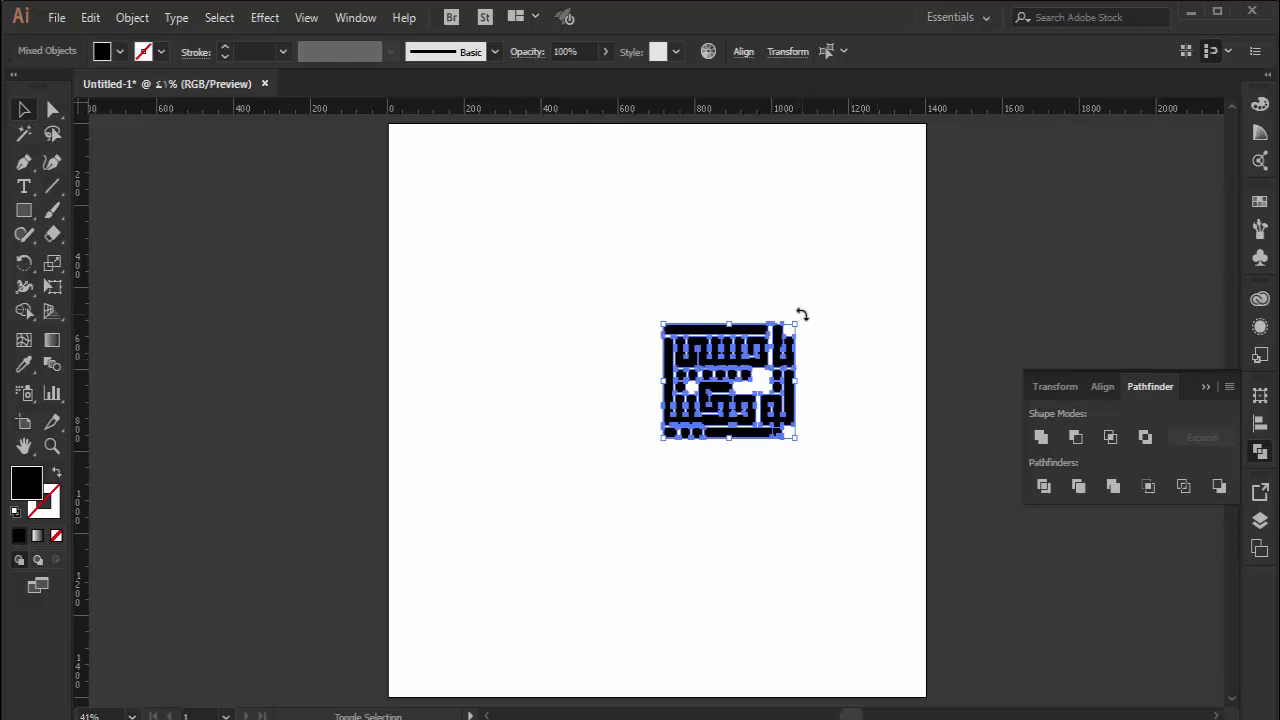
drag(810, 320, 637, 393)
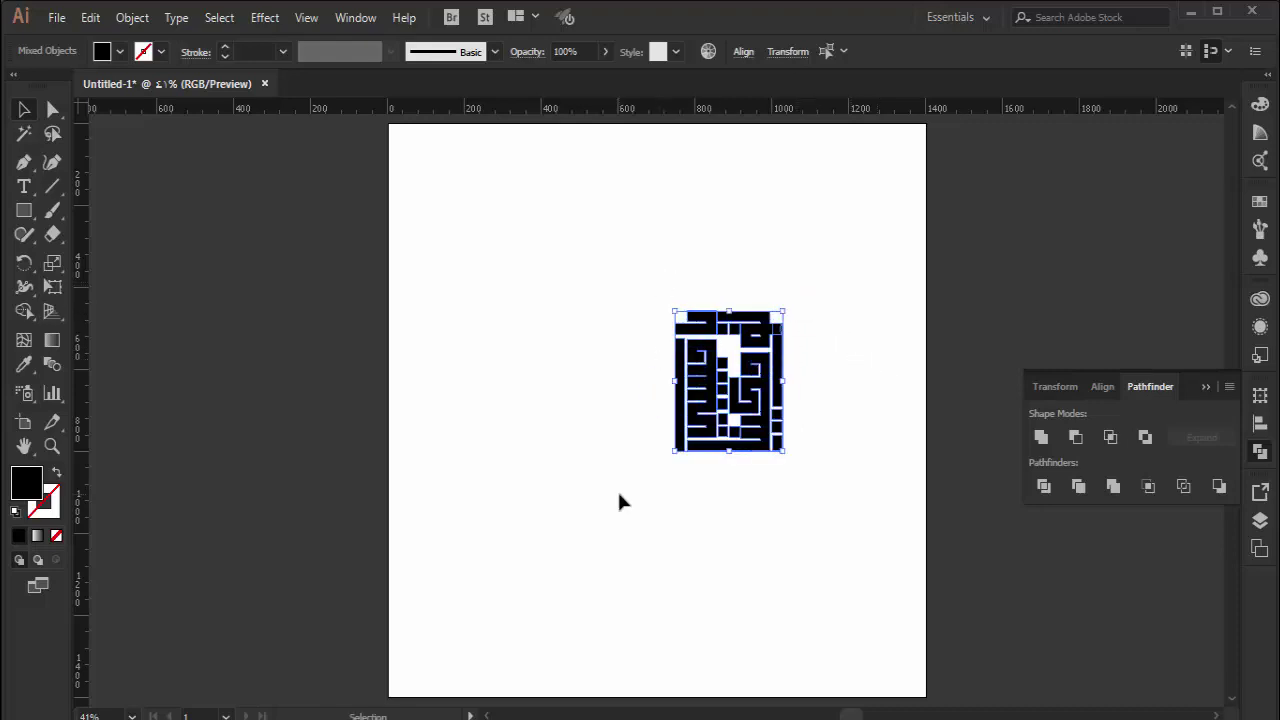
mouse_move(728, 447)
mouse_down()
mouse_move(648, 480)
mouse_move(683, 486)
mouse_up()
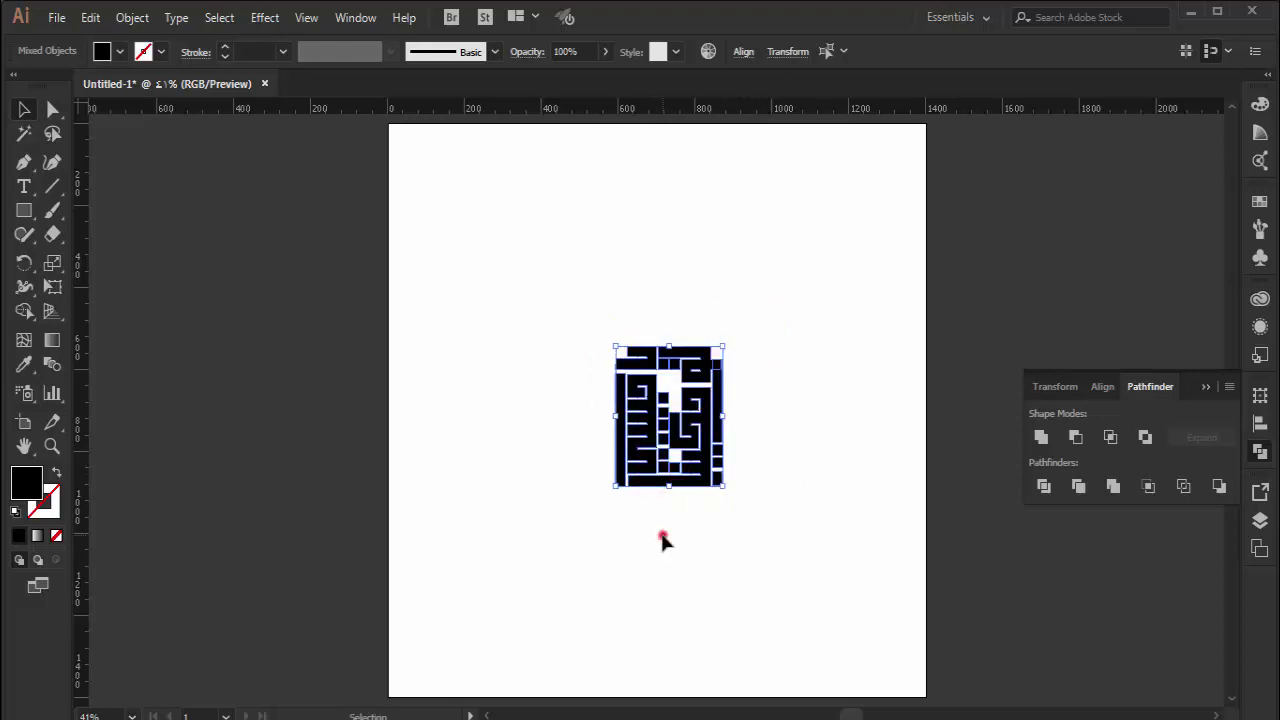
click(662, 535)
click(52, 446)
click(668, 509)
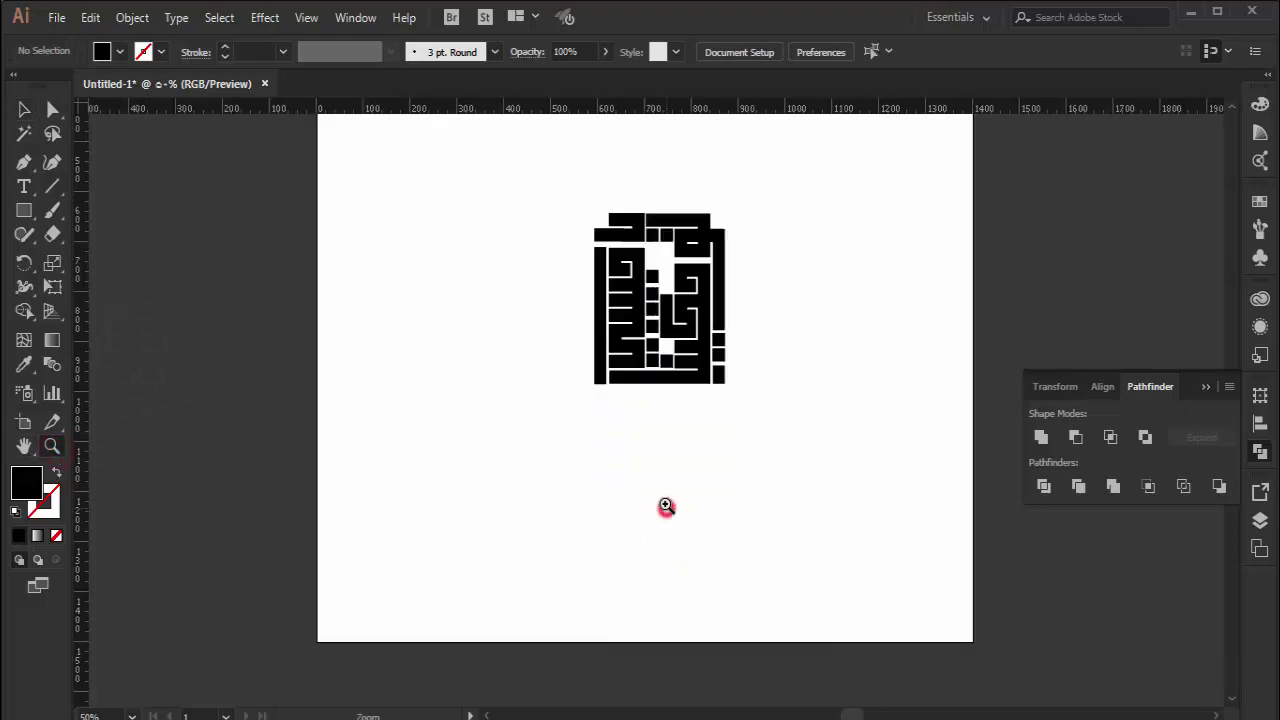
click(662, 386)
scroll(661, 385, up, 3)
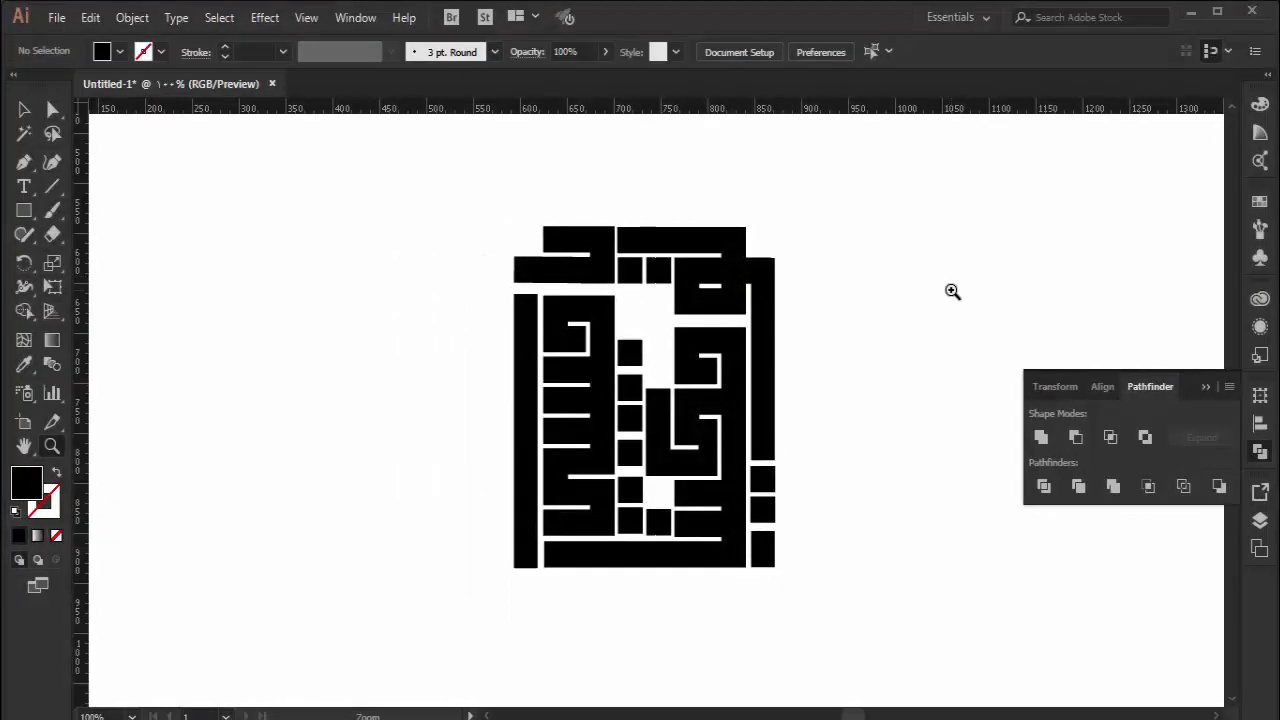
Step: Draw a square with no fill and a 5 pt outline over the lettering
click(24, 210)
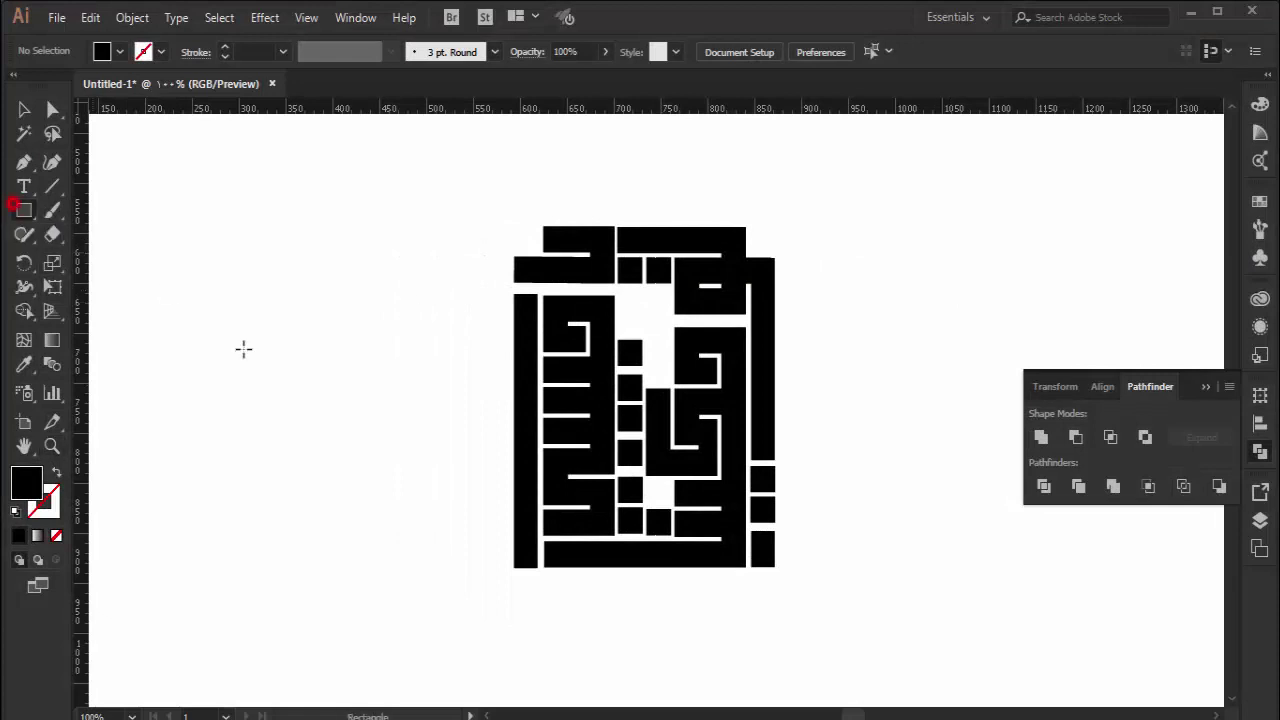
drag(221, 253, 448, 490)
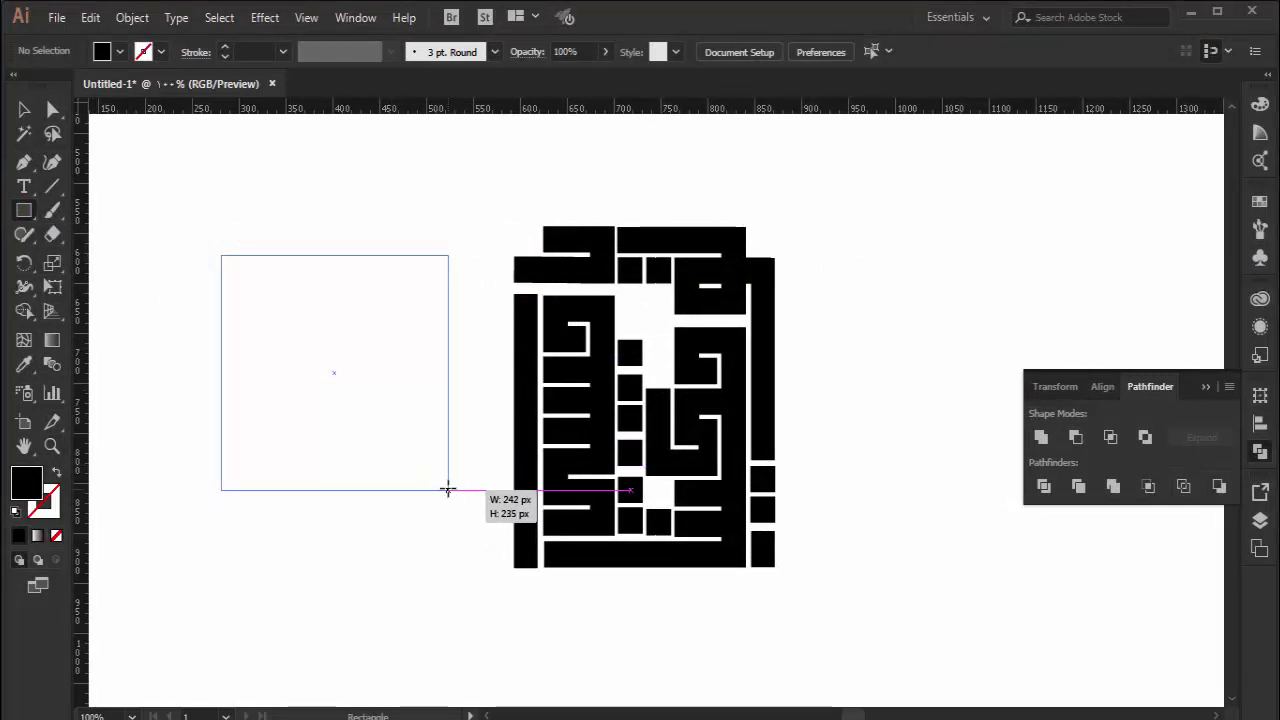
drag(448, 490, 471, 520)
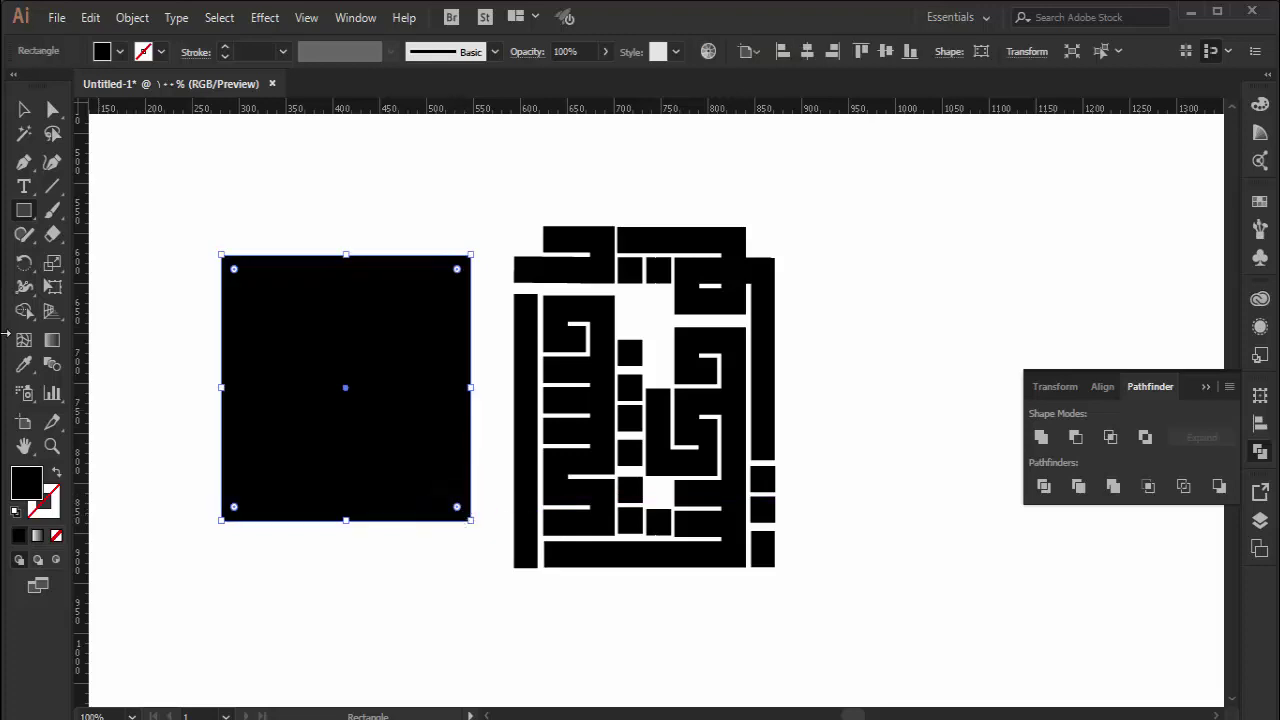
click(56, 473)
click(225, 47)
click(225, 47)
click(225, 47)
click(225, 47)
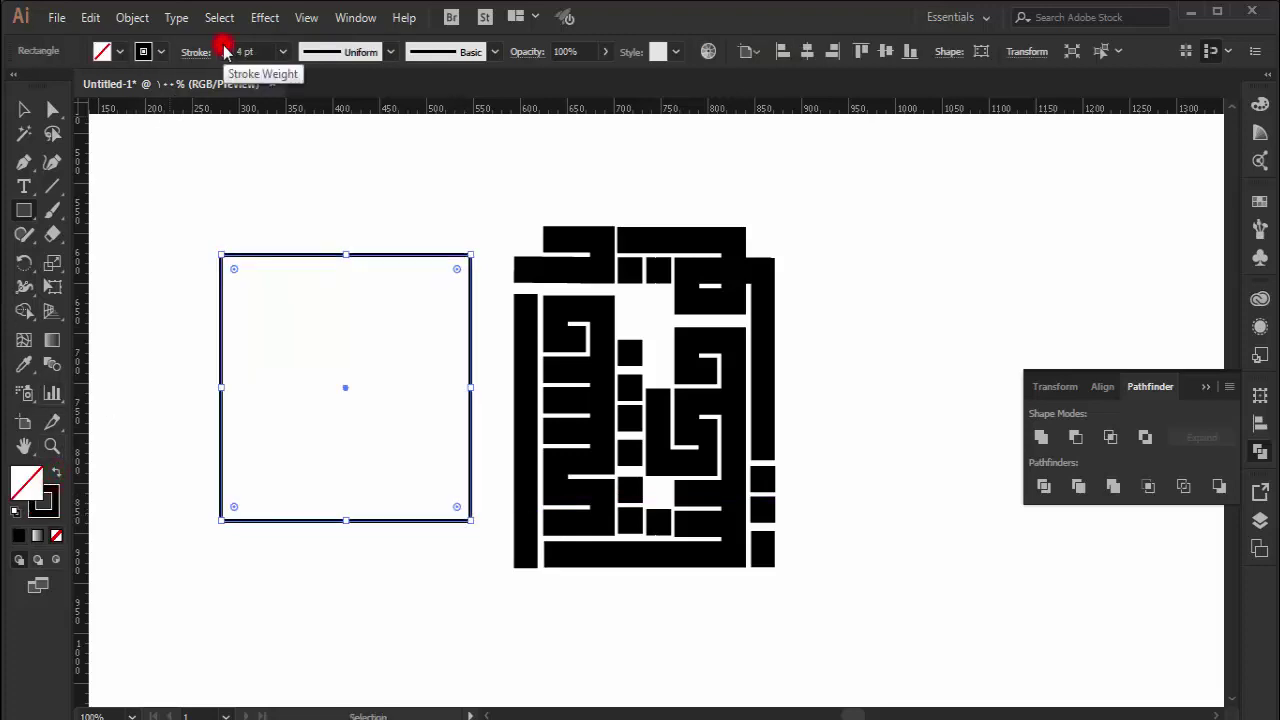
click(22, 109)
drag(310, 265, 617, 295)
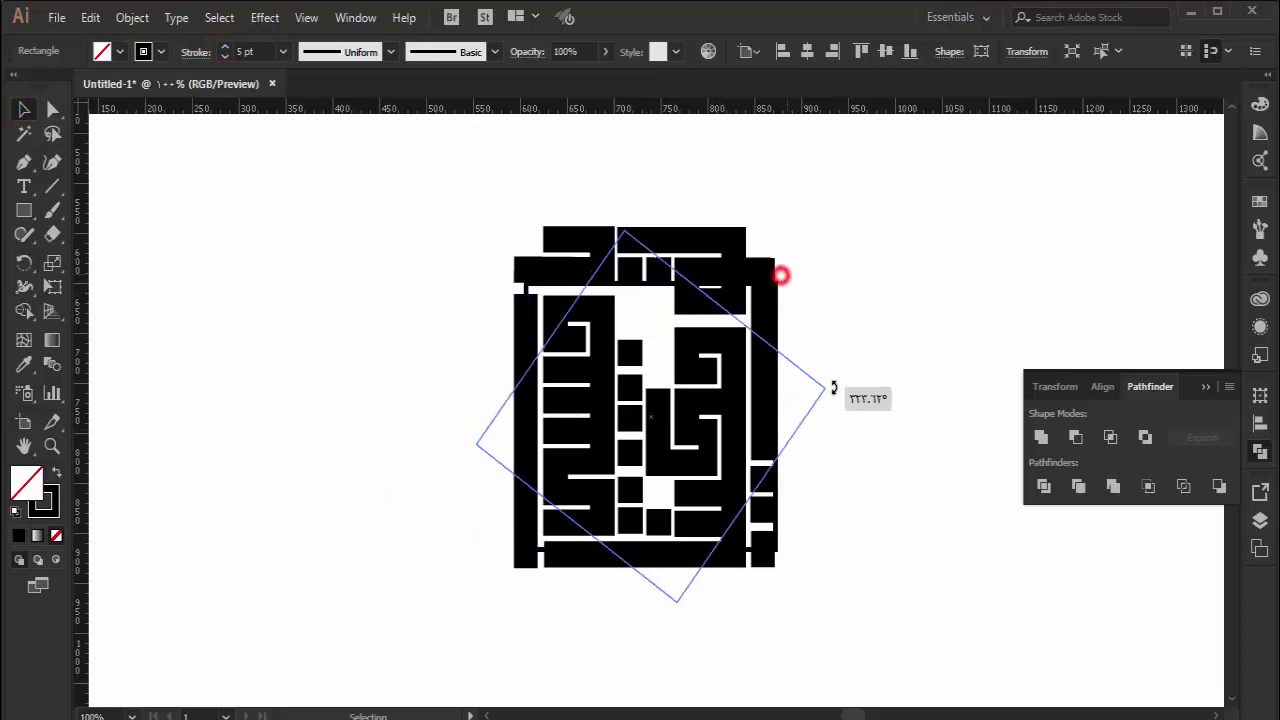
Step: Rotate the square 45° into a larger diamond and send it to the back
drag(780, 275, 828, 431)
drag(669, 229, 668, 184)
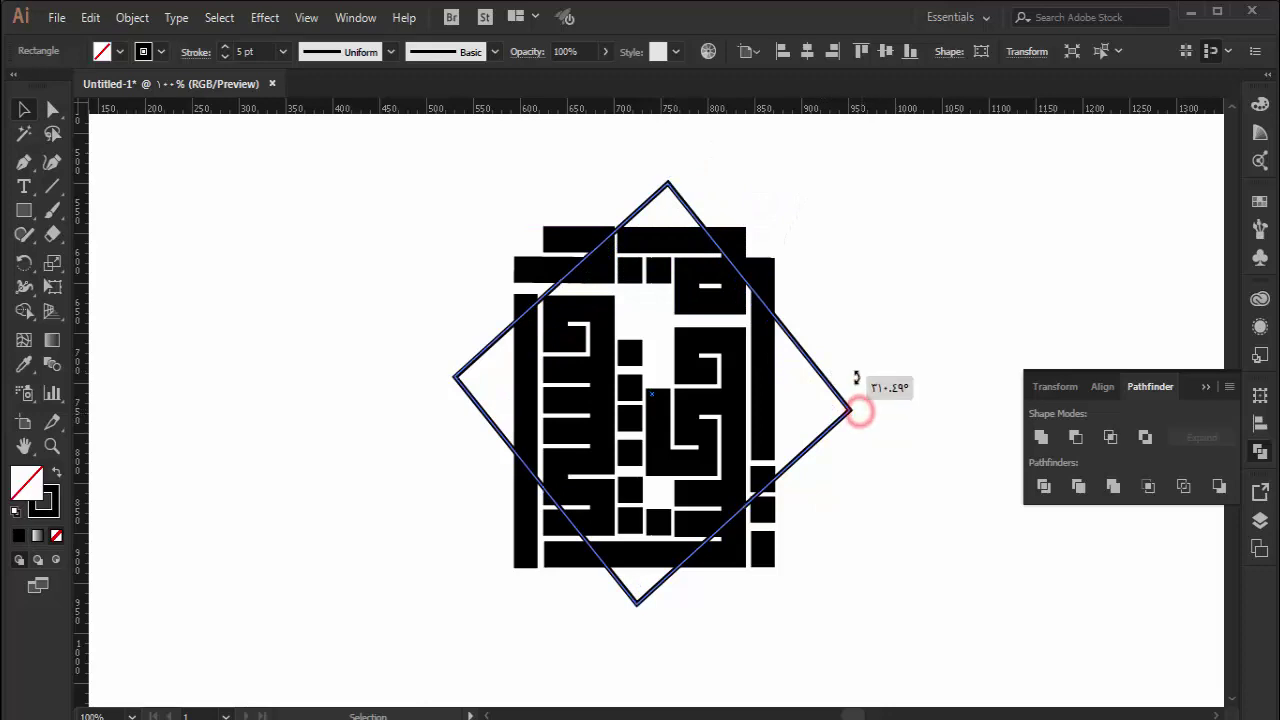
drag(859, 411, 859, 393)
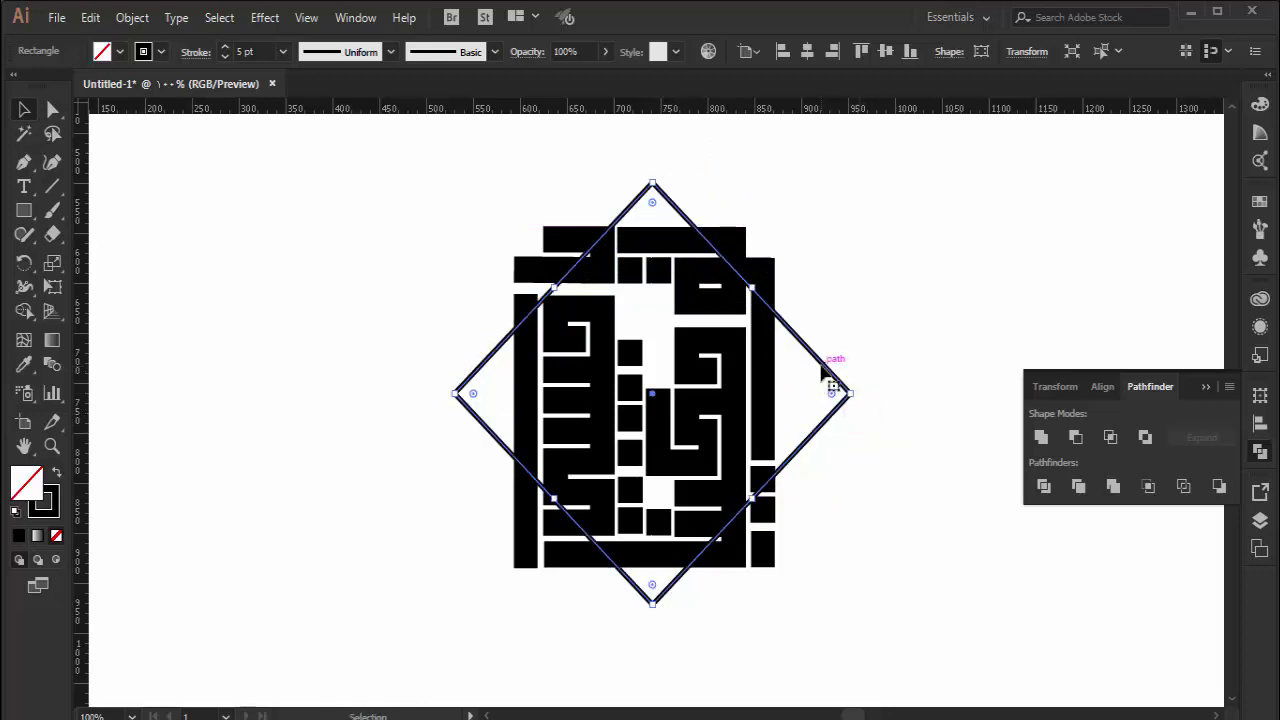
right_click(826, 374)
mouse_move(873, 626)
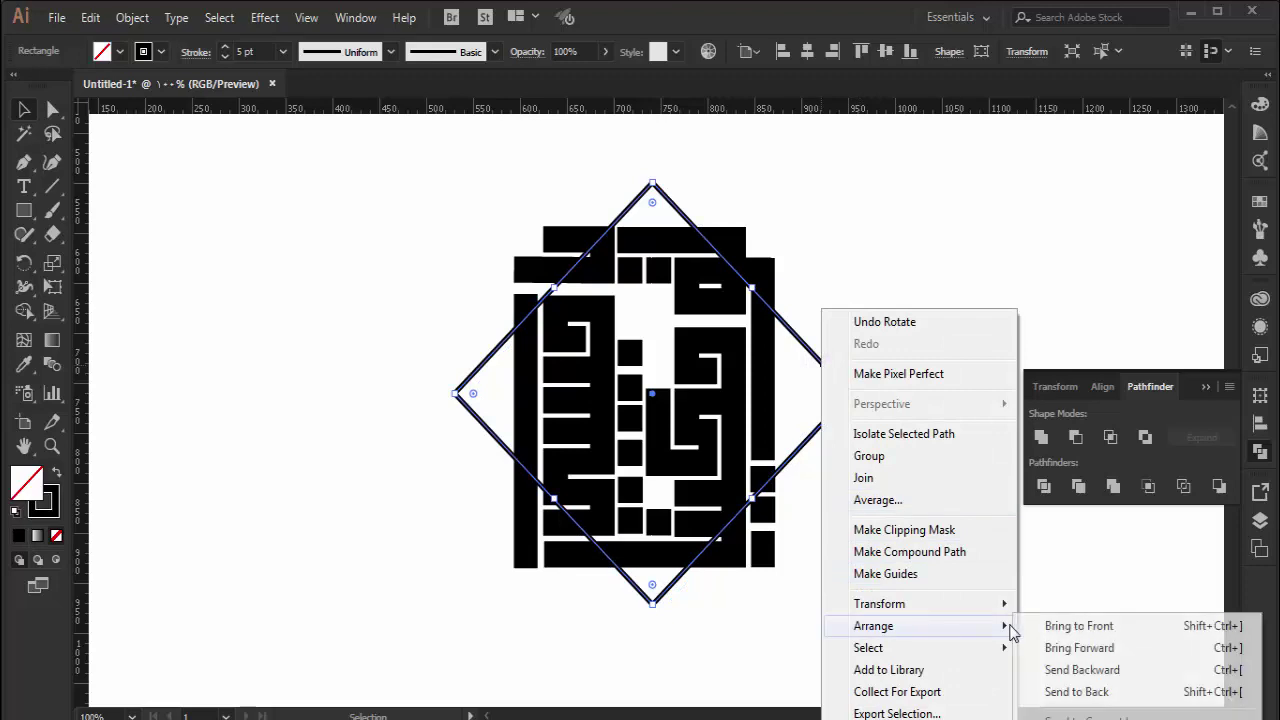
click(1062, 689)
click(889, 583)
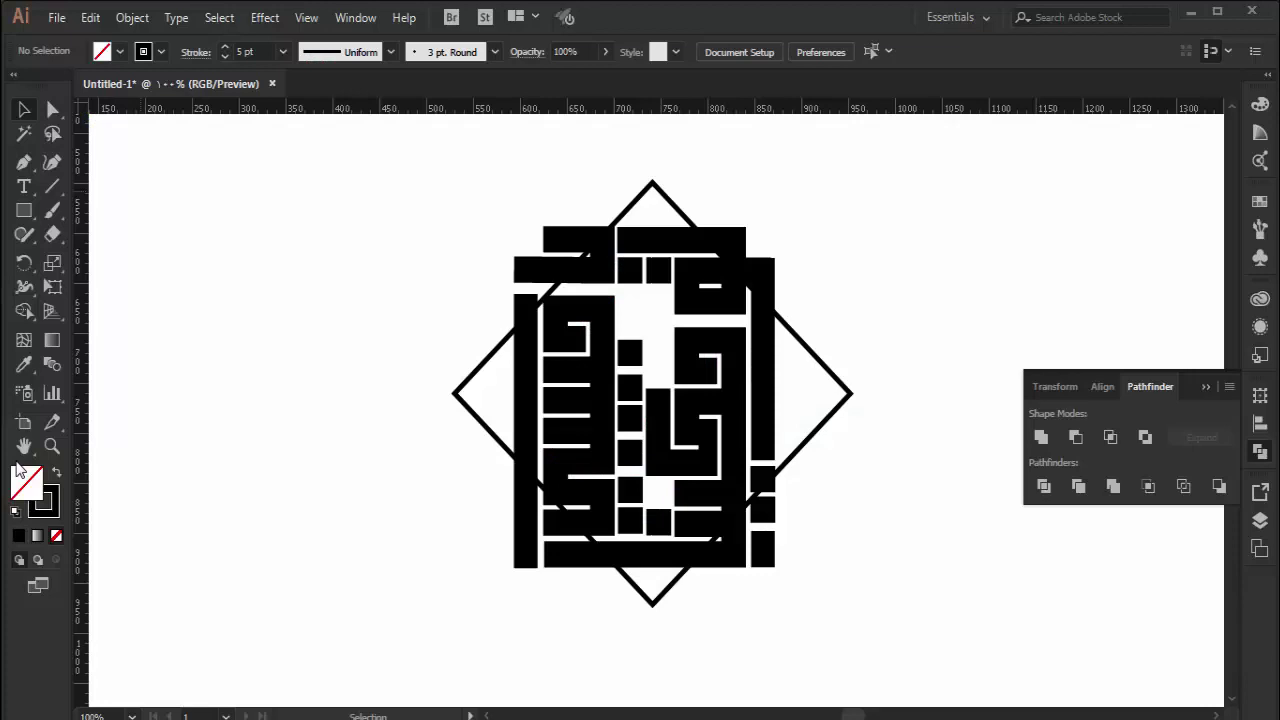
Step: Rotate a copy of the diamond upright and scale it around the lettering
click(451, 396)
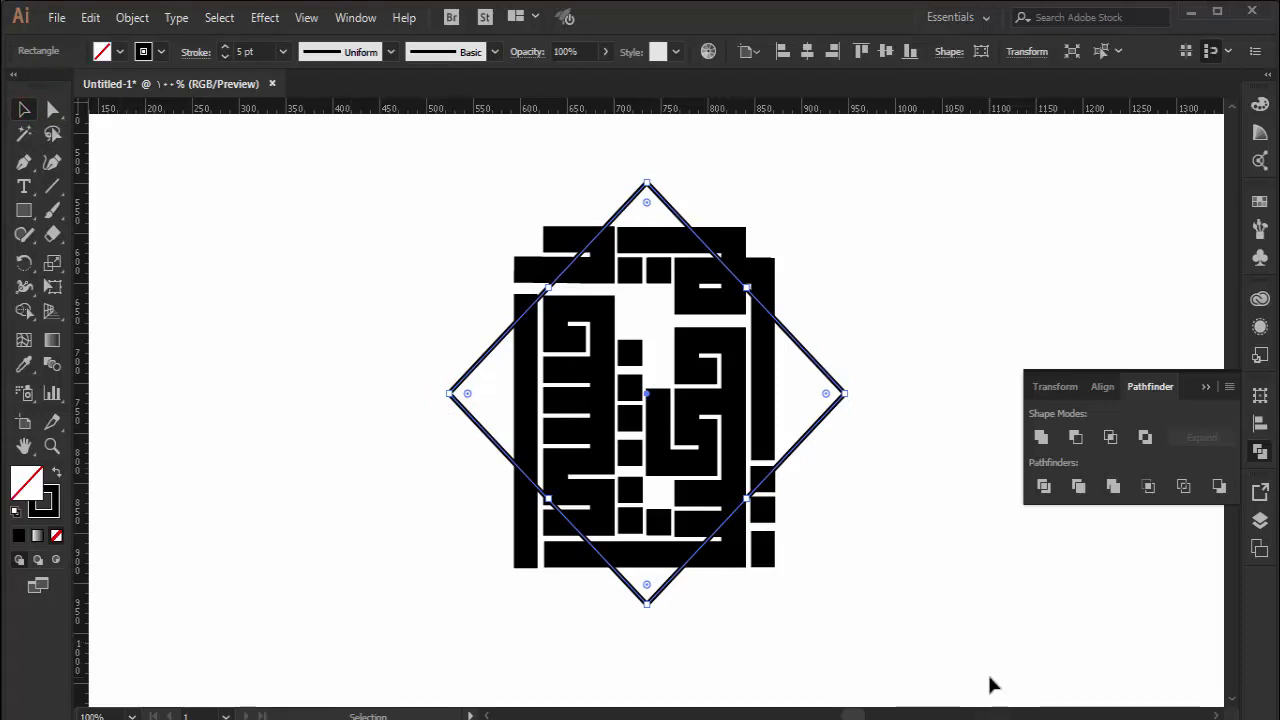
click(322, 358)
click(830, 376)
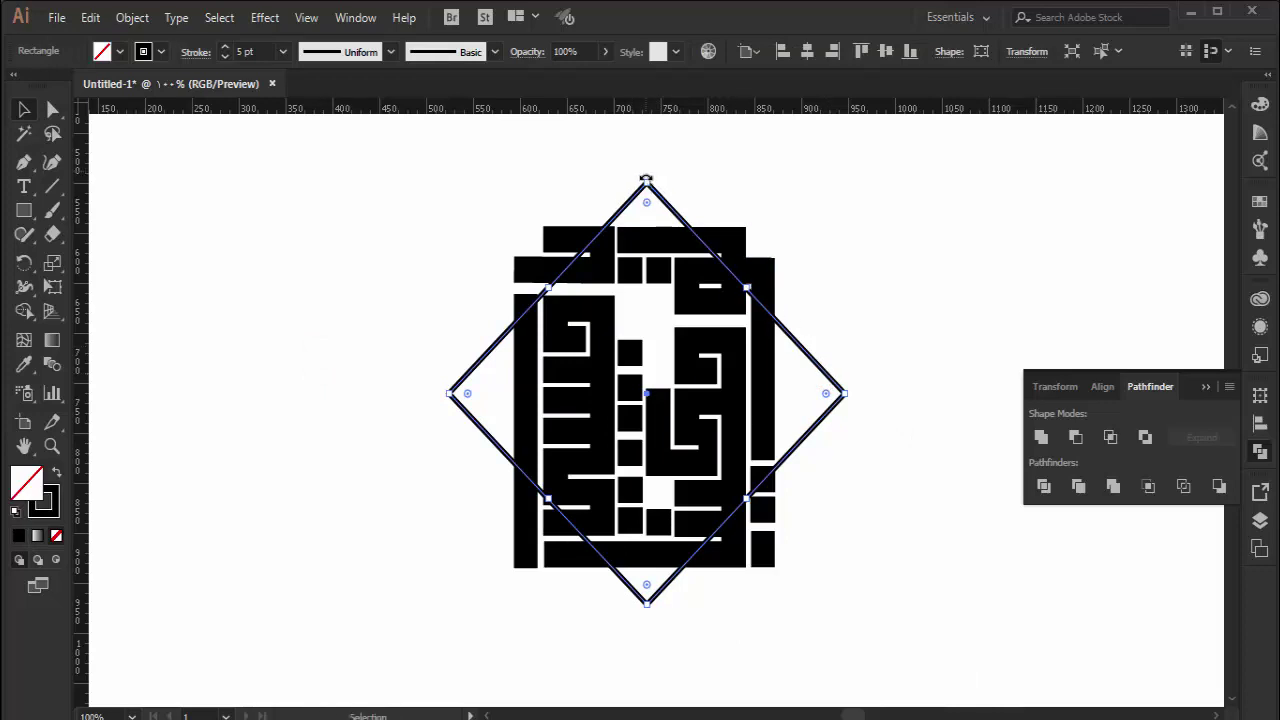
mouse_move(646, 180)
mouse_down()
mouse_move(760, 272)
mouse_move(795, 345)
mouse_up()
drag(788, 244, 804, 227)
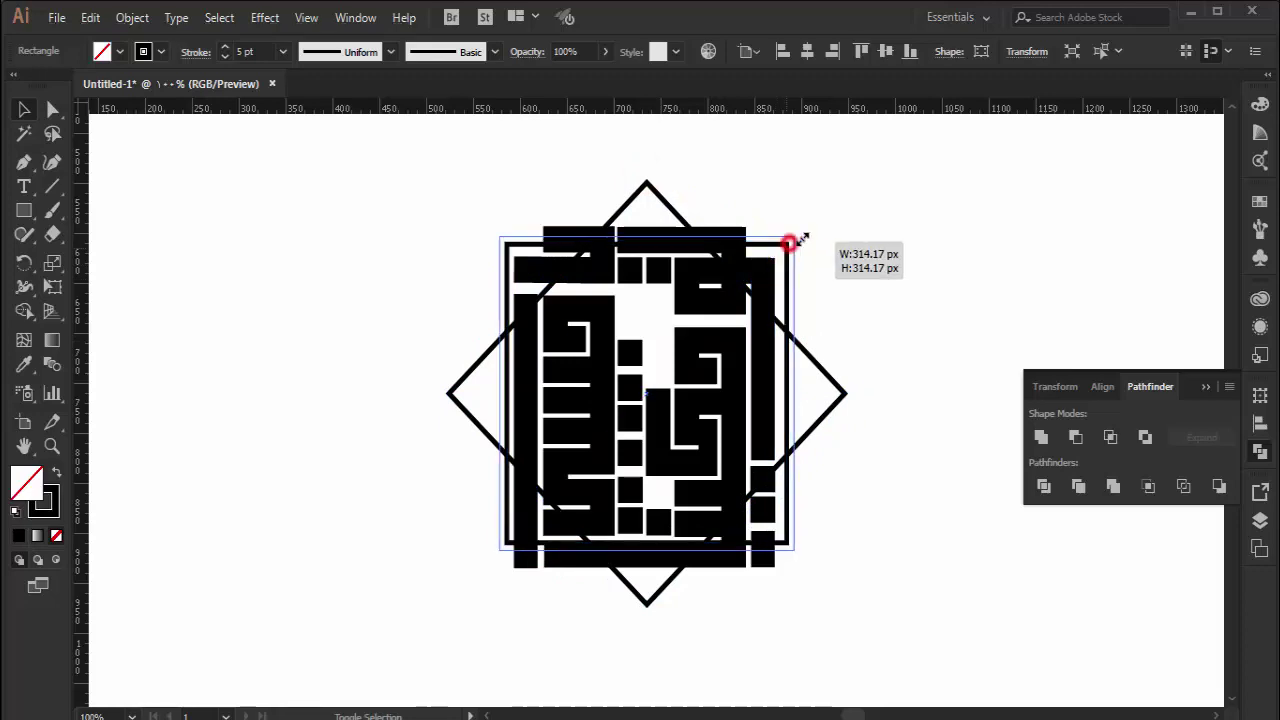
Step: Stretch the frame's bottom edge below the lettering and zoom to 200%
click(860, 506)
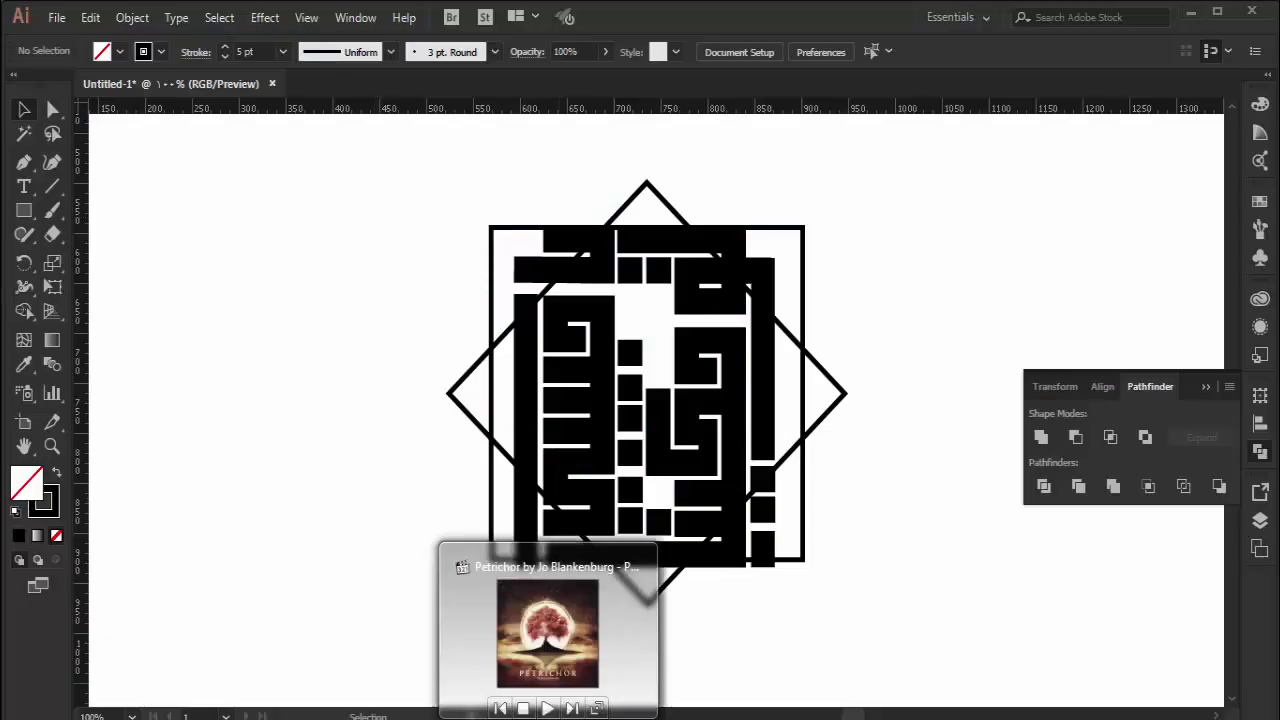
click(783, 237)
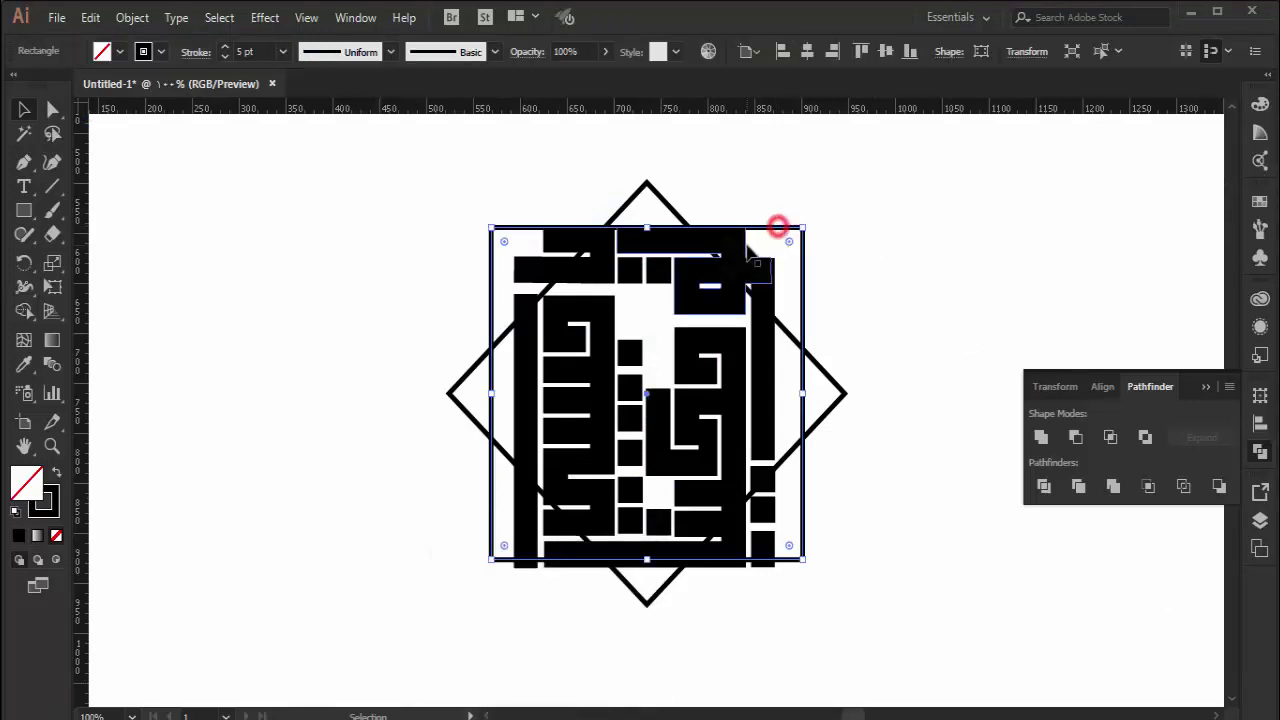
drag(647, 562, 648, 575)
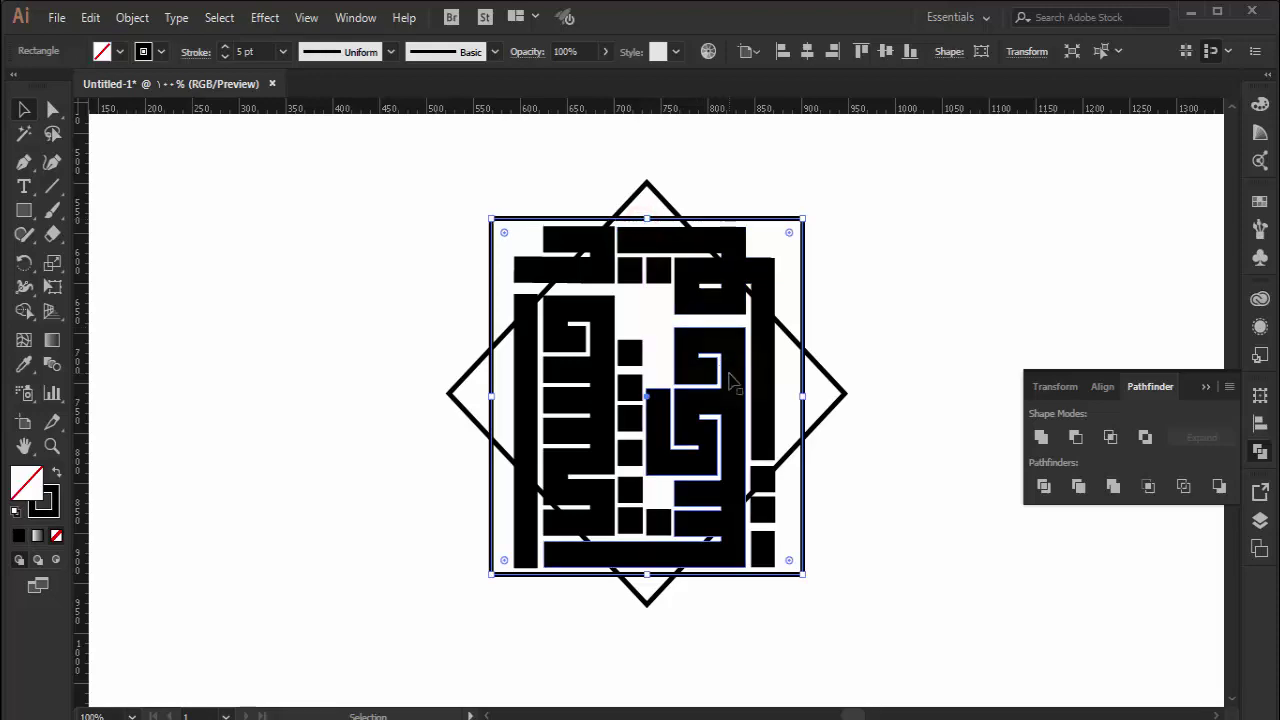
click(951, 487)
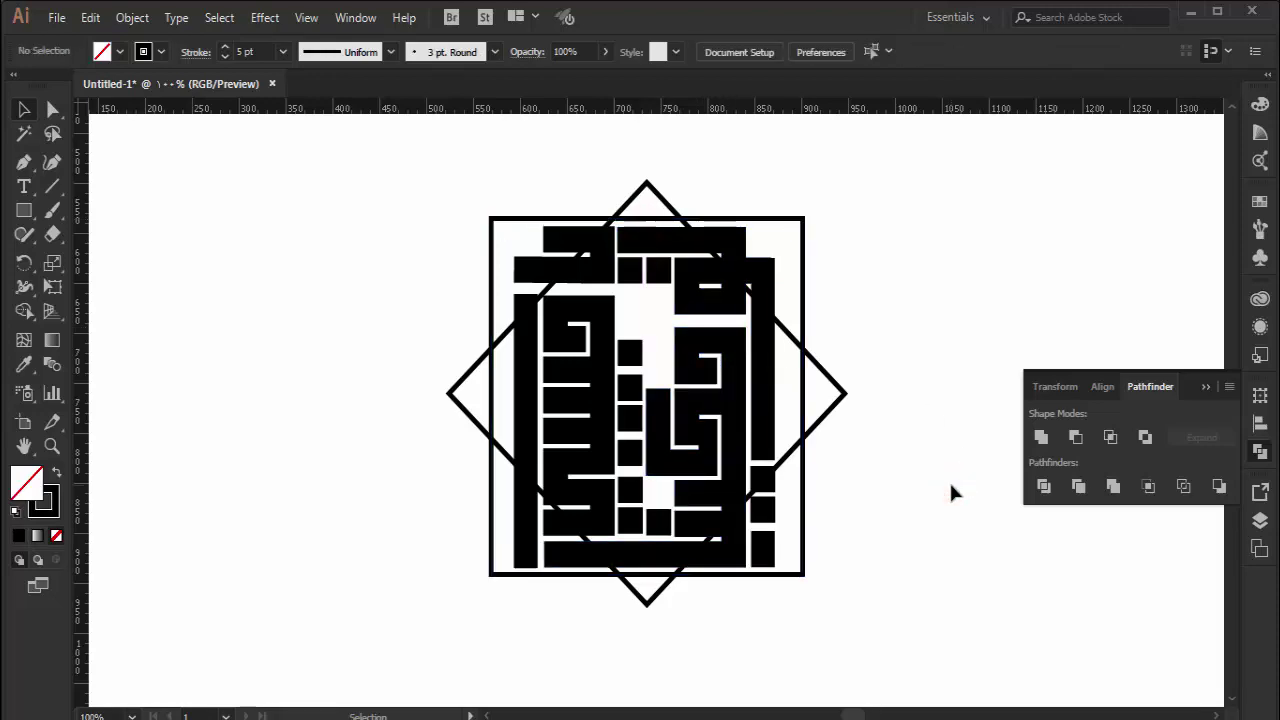
key(ctrl+plus)
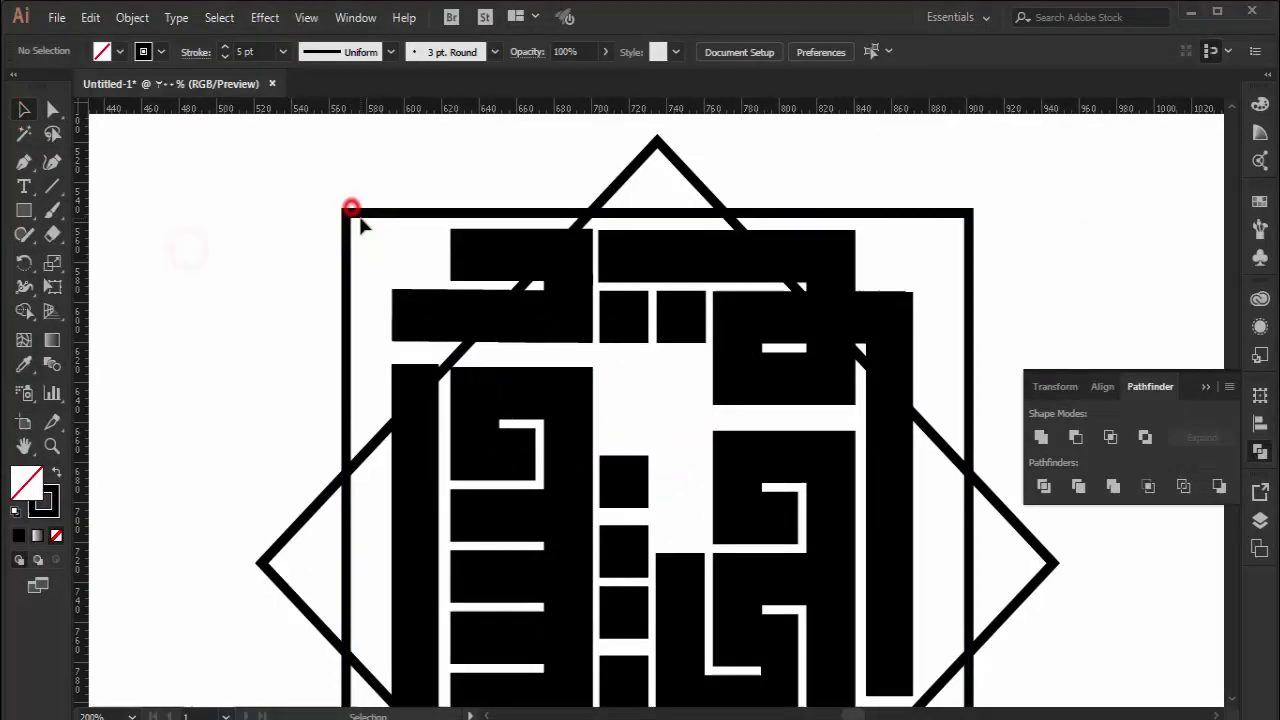
click(351, 210)
Step: Expand the frame and diamond strokes into filled shapes, then select the diamond
shift+click(293, 535)
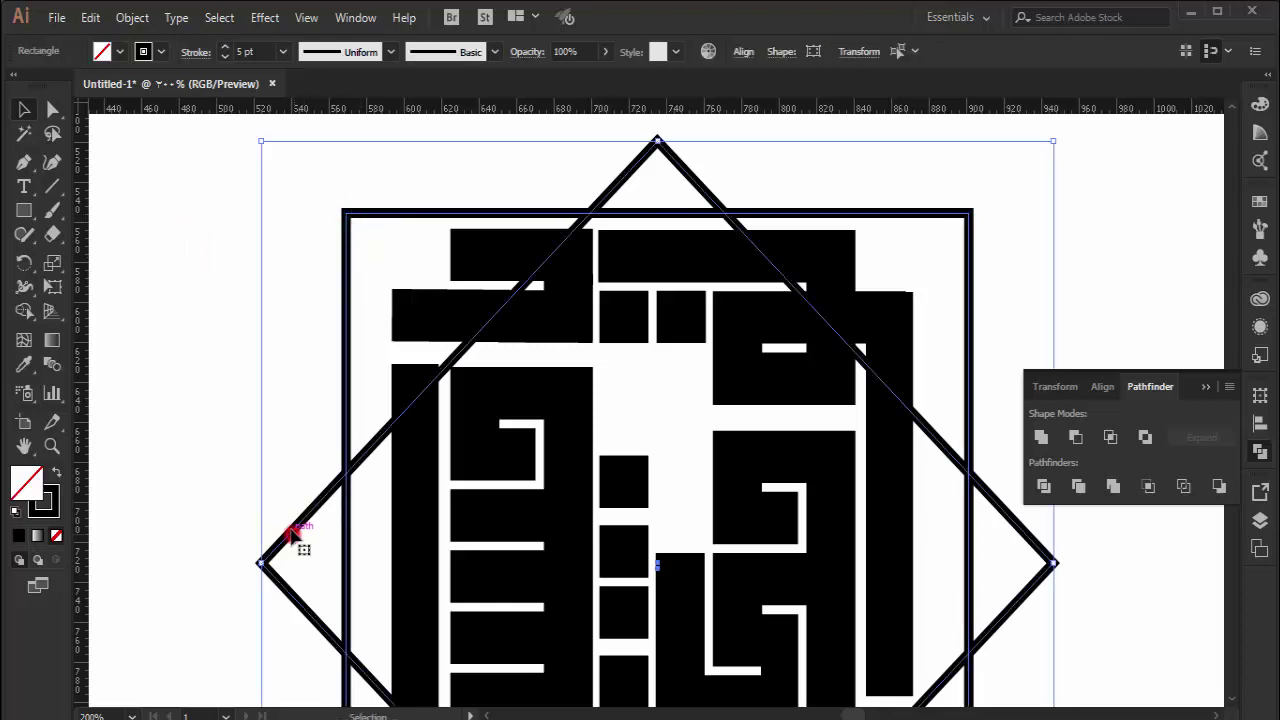
click(132, 18)
click(178, 206)
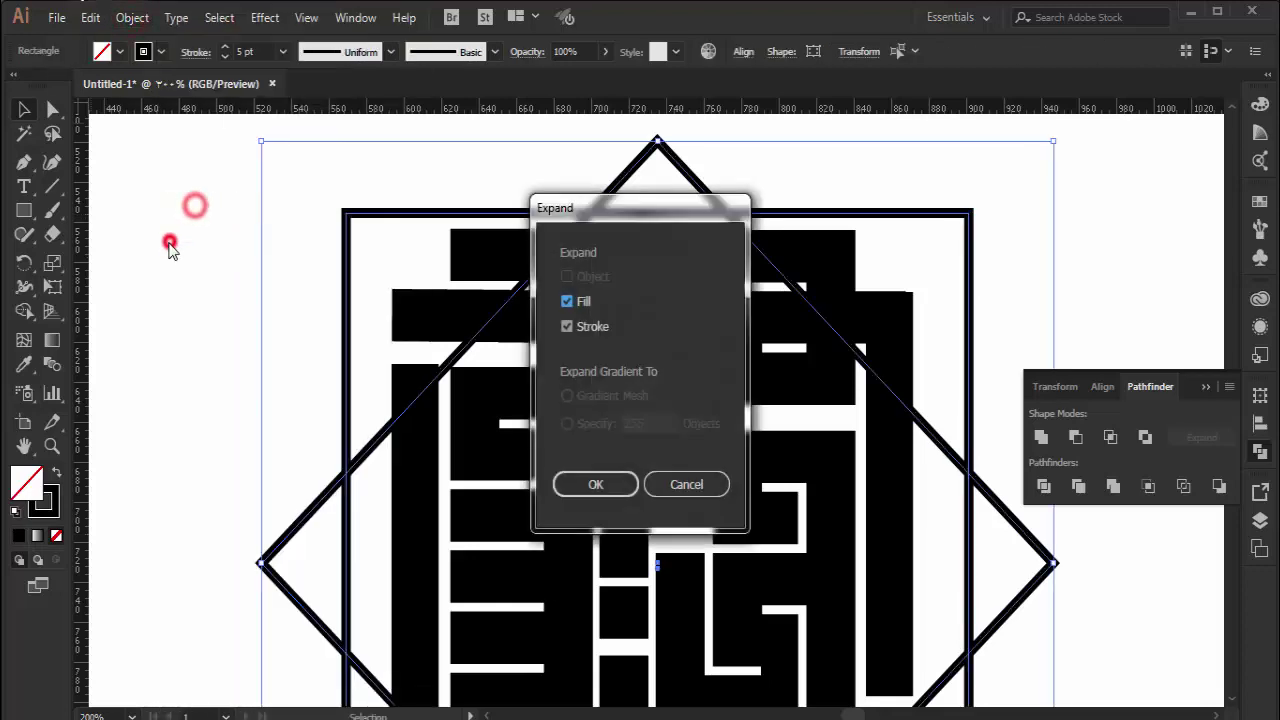
click(598, 483)
click(223, 371)
click(630, 166)
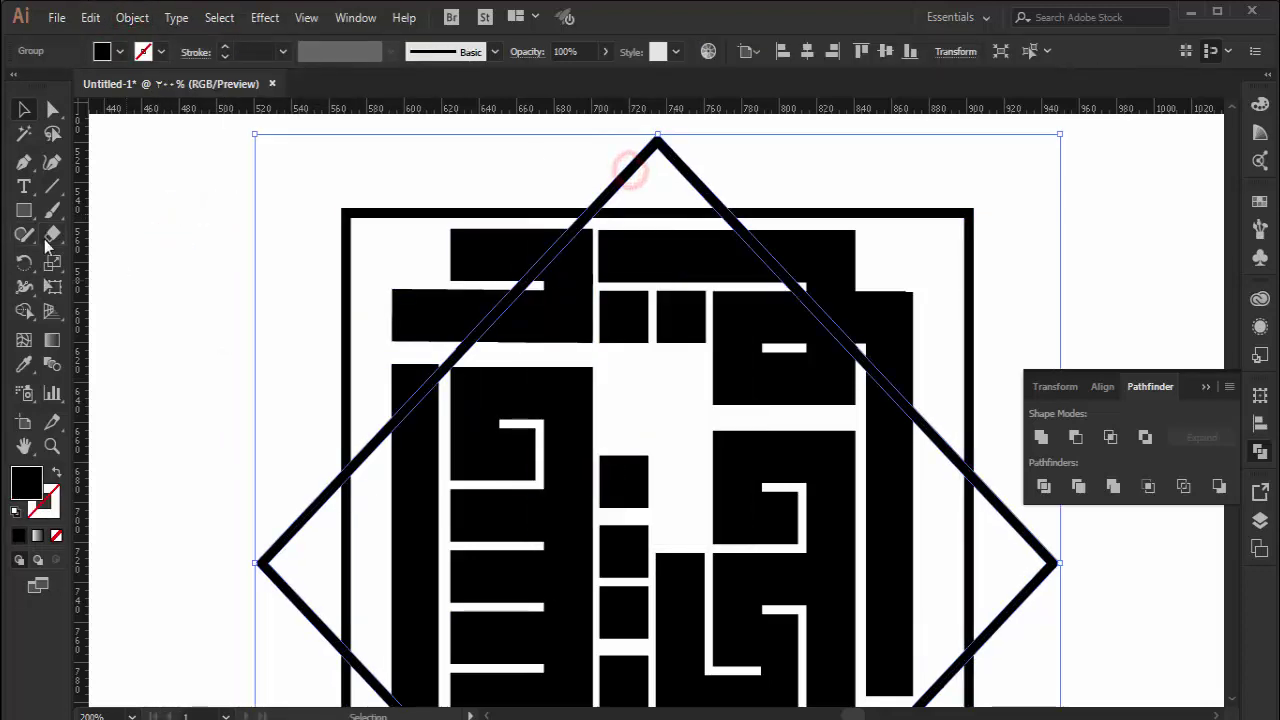
Step: Erase the diamond's four edges inside the frame, leaving only its tips
click(46, 234)
drag(592, 234, 386, 444)
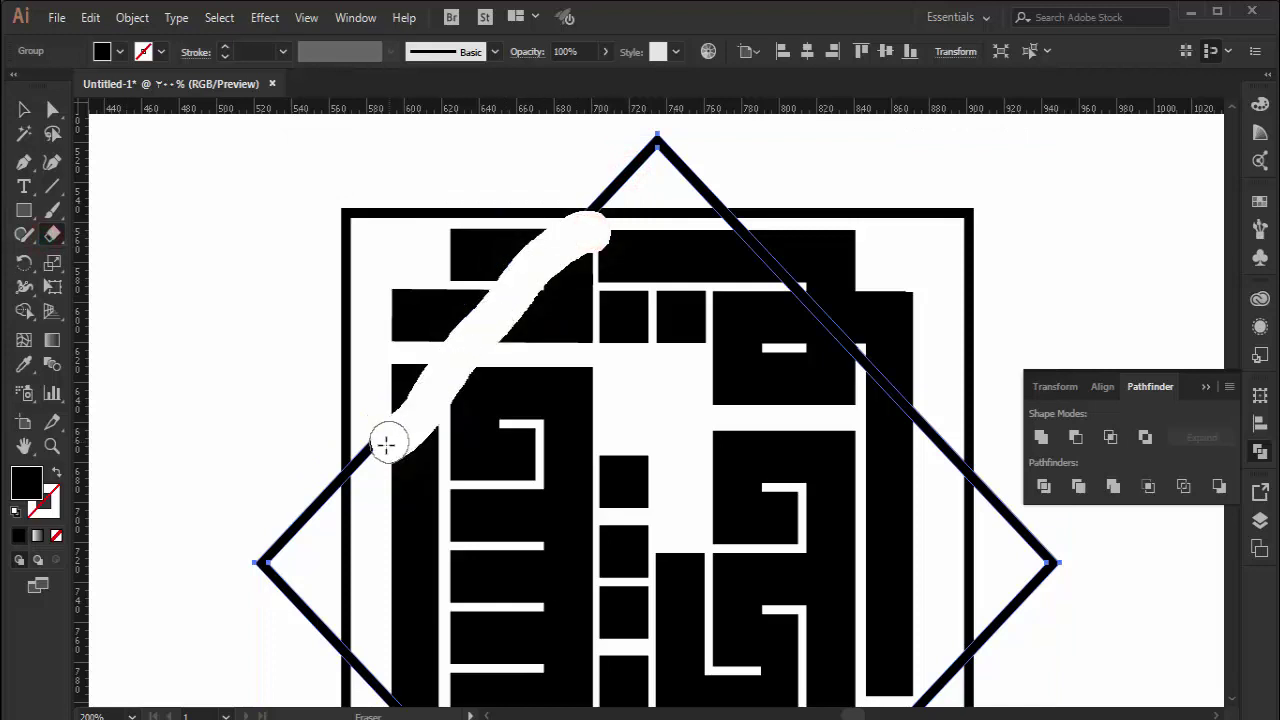
scroll(364, 474, down, 2)
scroll(406, 563, down, 2)
scroll(494, 491, down, 2)
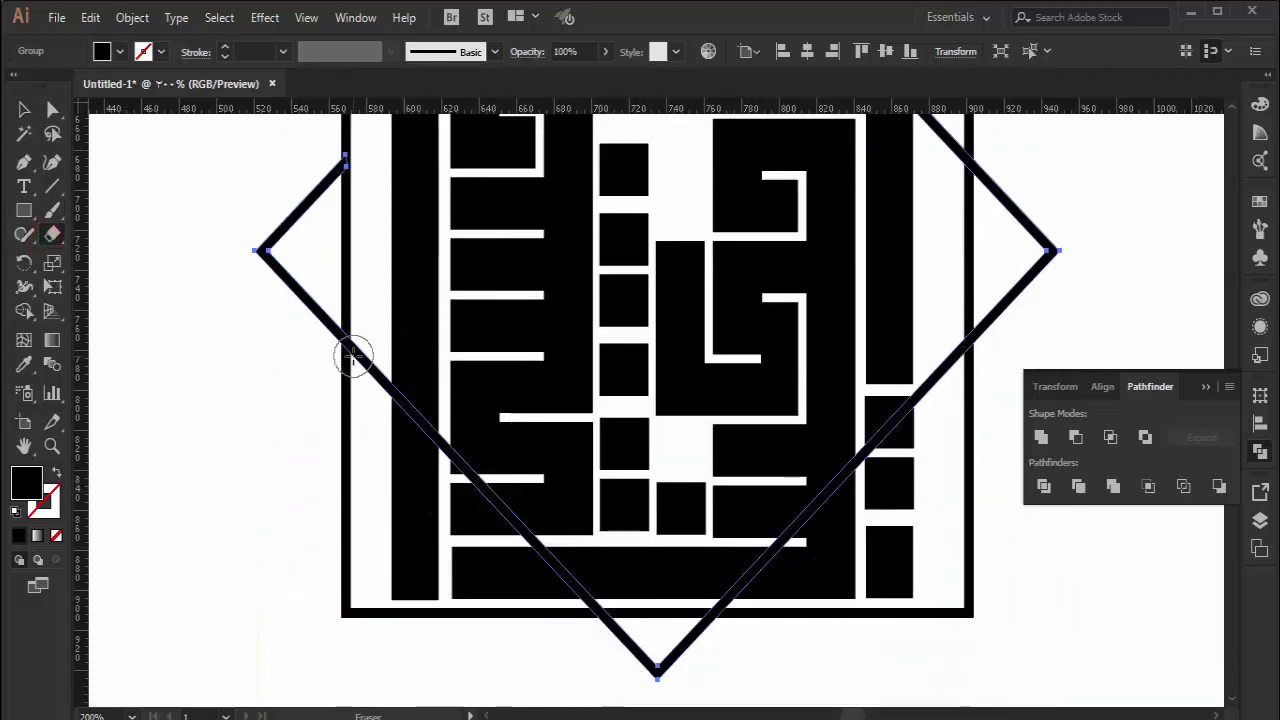
mouse_move(364, 349)
mouse_down()
mouse_move(477, 491)
mouse_move(597, 588)
mouse_up()
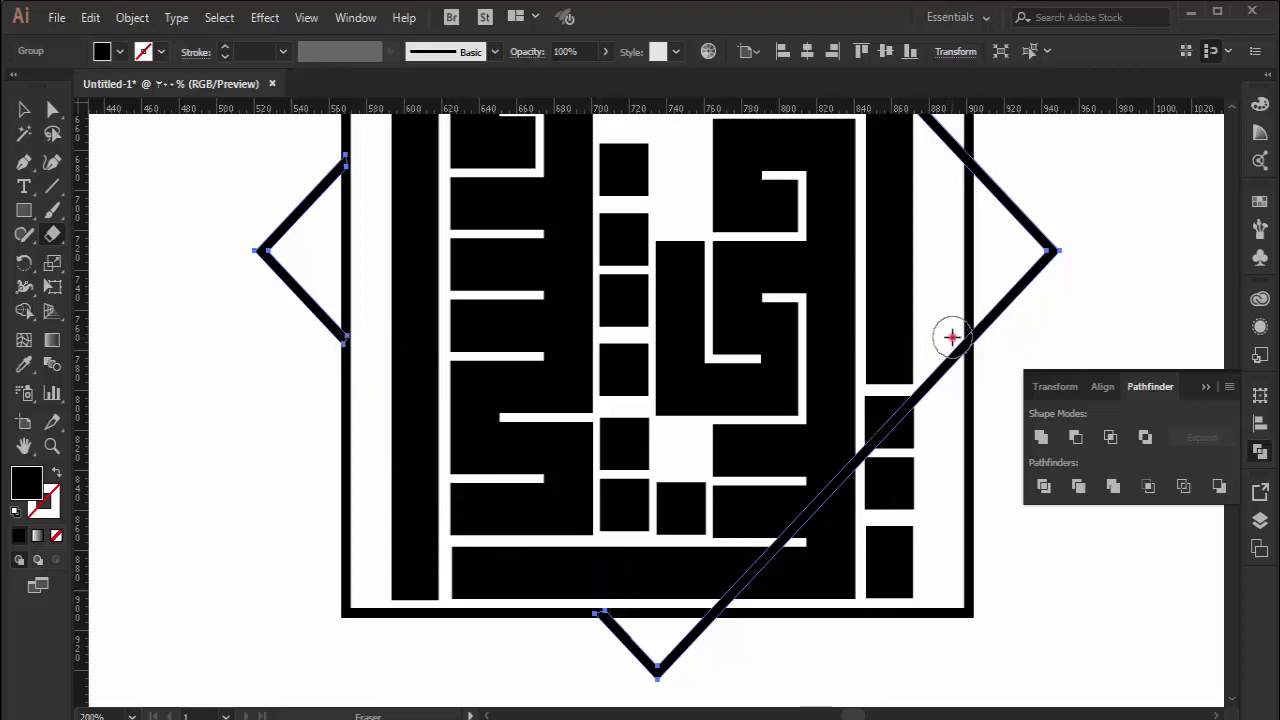
mouse_move(951, 337)
mouse_down()
mouse_move(874, 443)
mouse_move(716, 600)
mouse_up()
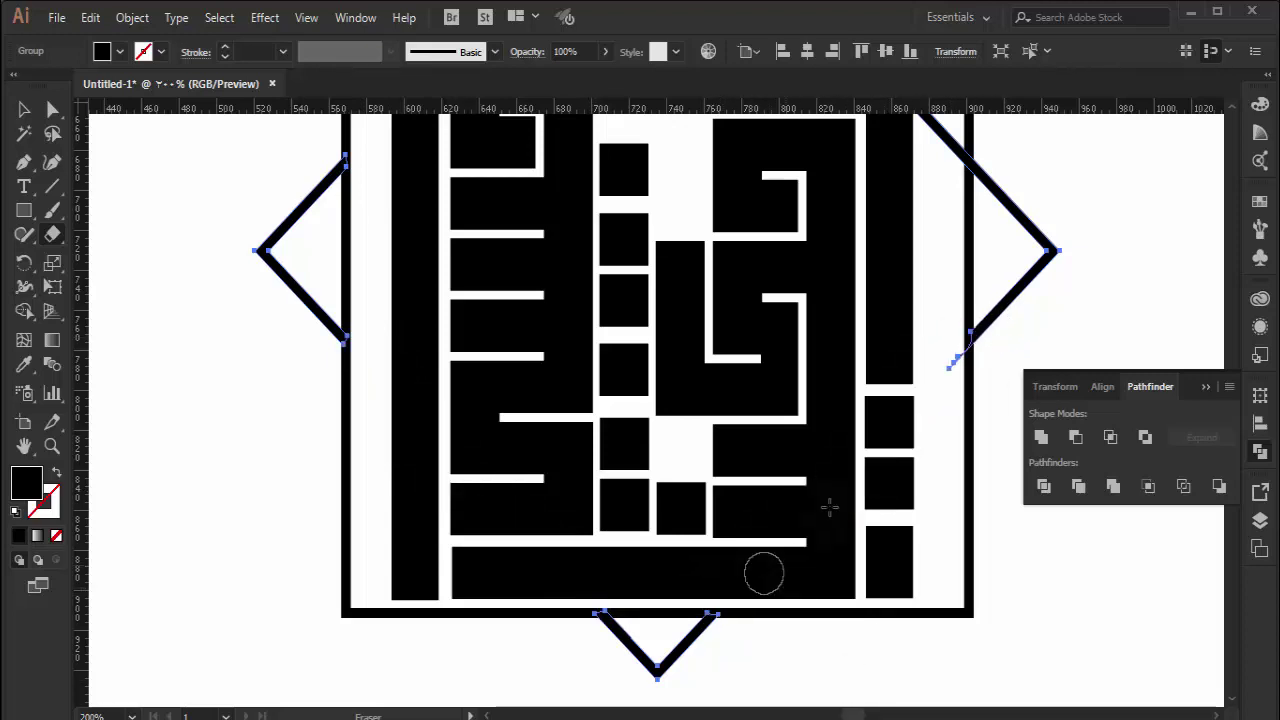
scroll(829, 507, up, 5)
drag(732, 158, 968, 405)
click(22, 110)
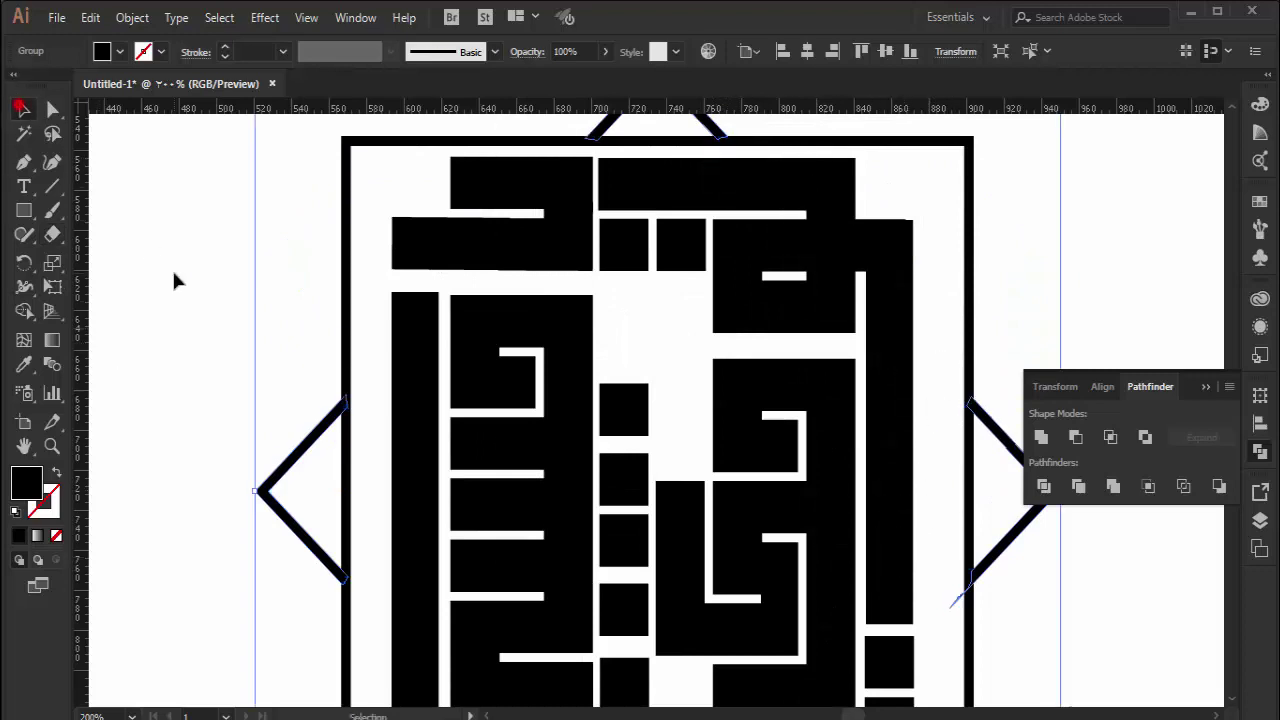
click(172, 272)
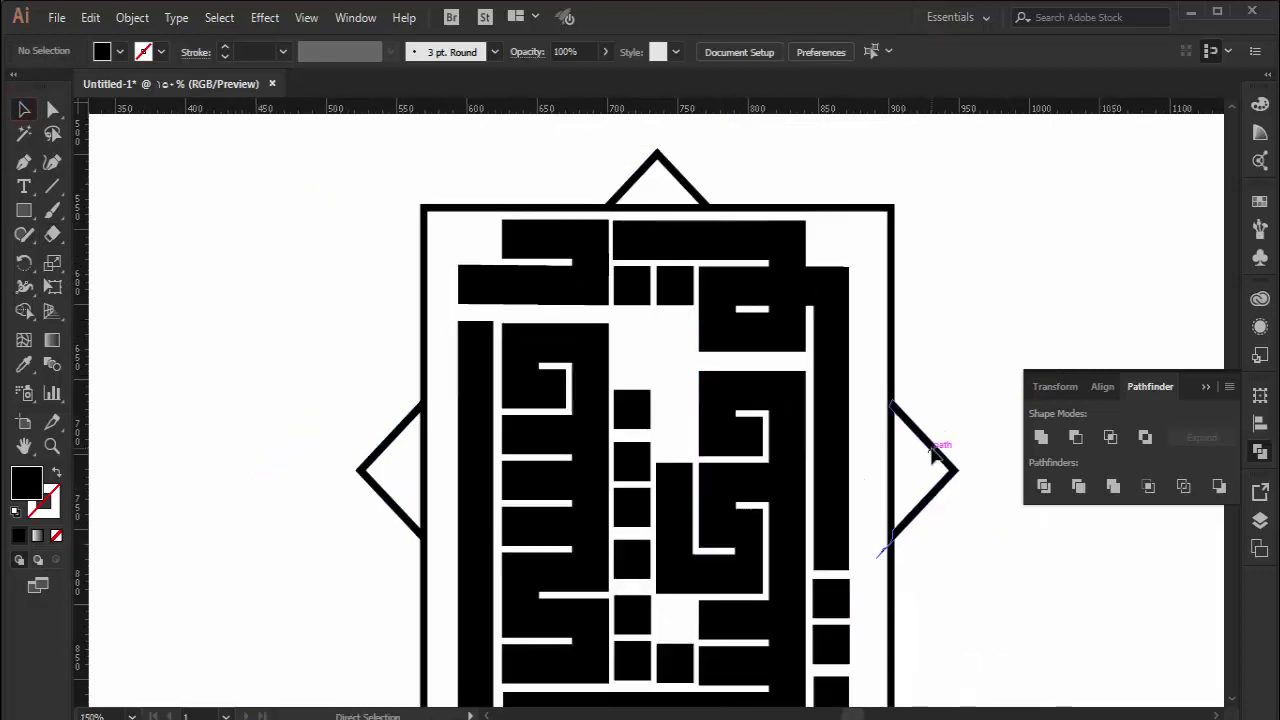
Step: Erase a leftover stub near the right diamond point
key(ctrl+1)
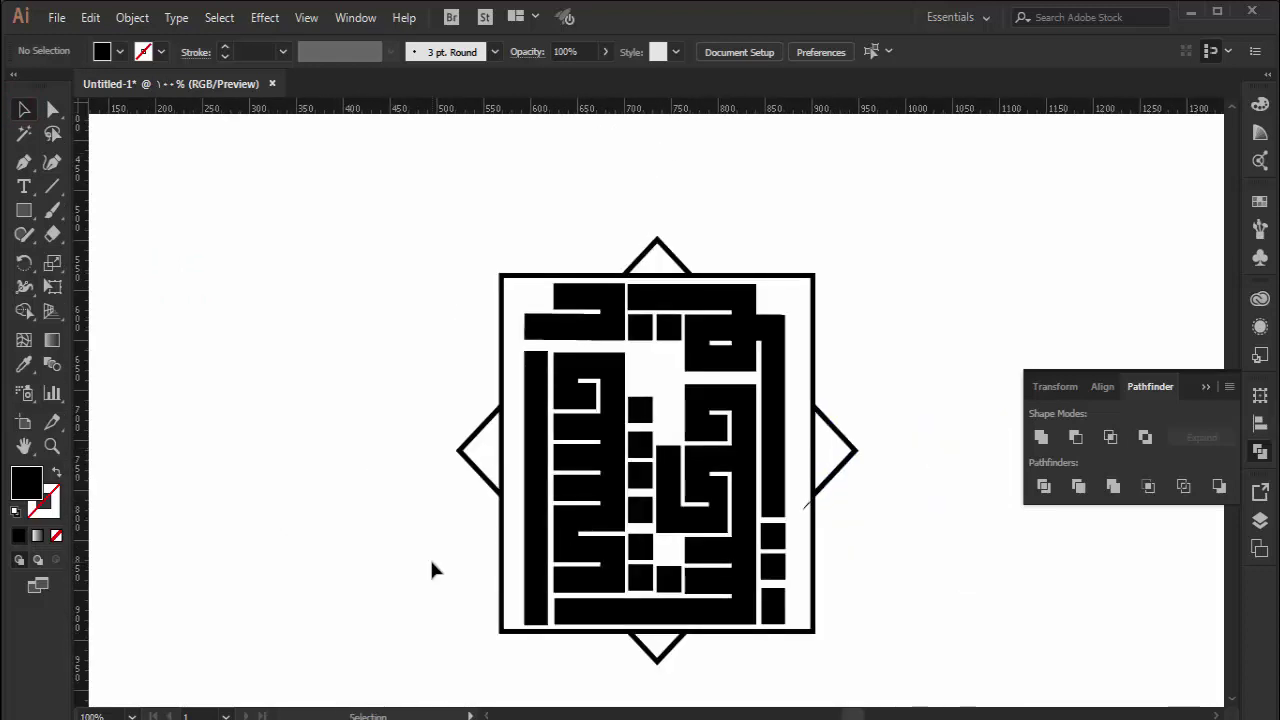
click(845, 465)
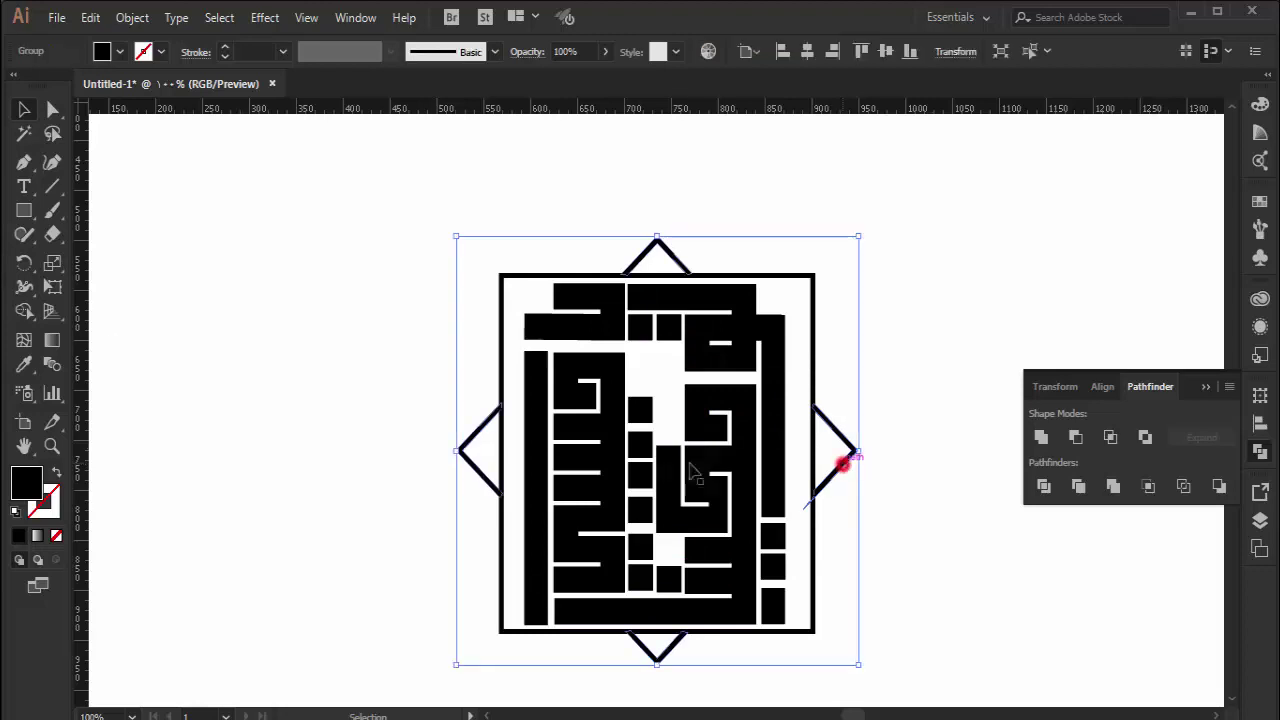
click(50, 234)
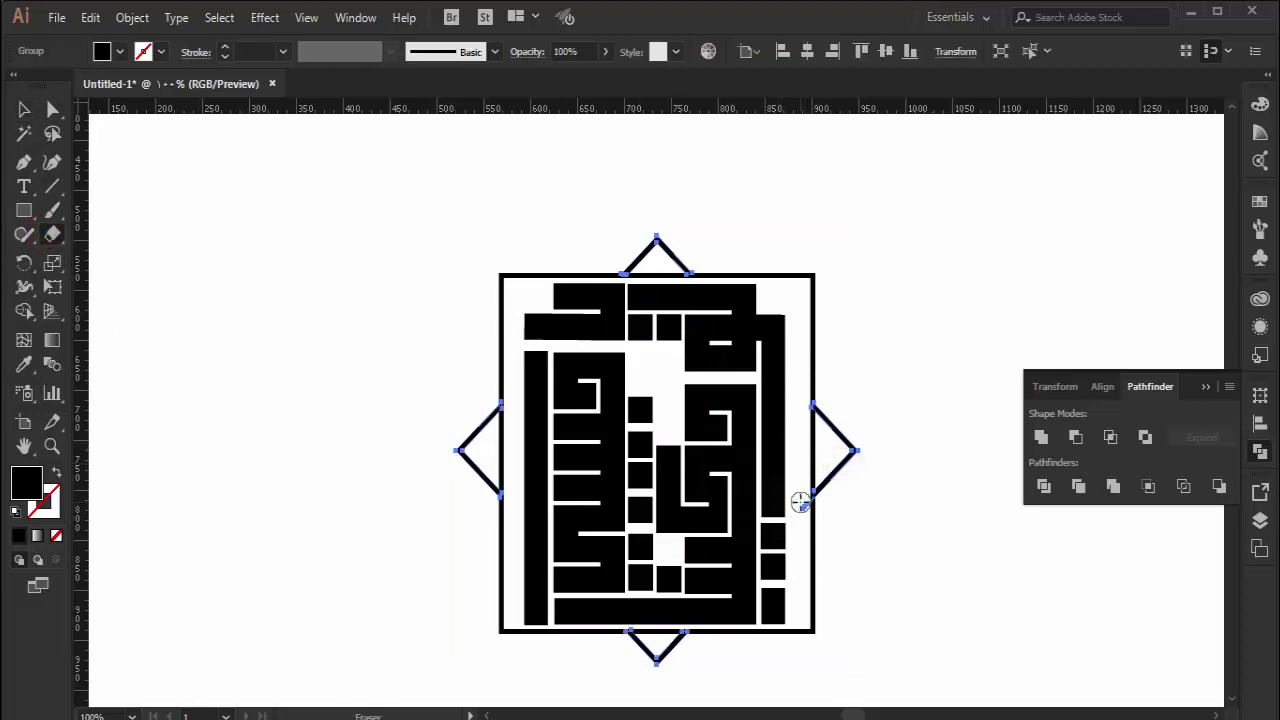
click(800, 503)
click(23, 110)
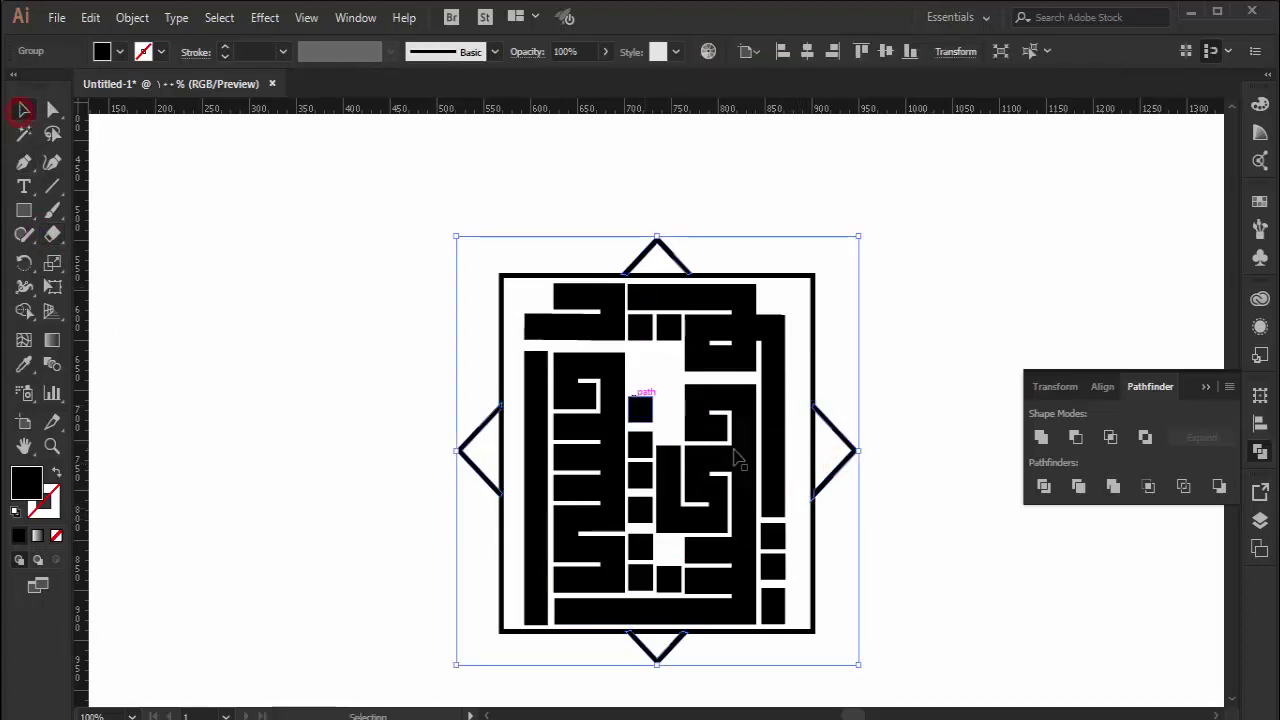
click(922, 538)
Step: Nudge the whole artwork slightly left and select the inner square frame
drag(830, 432, 815, 450)
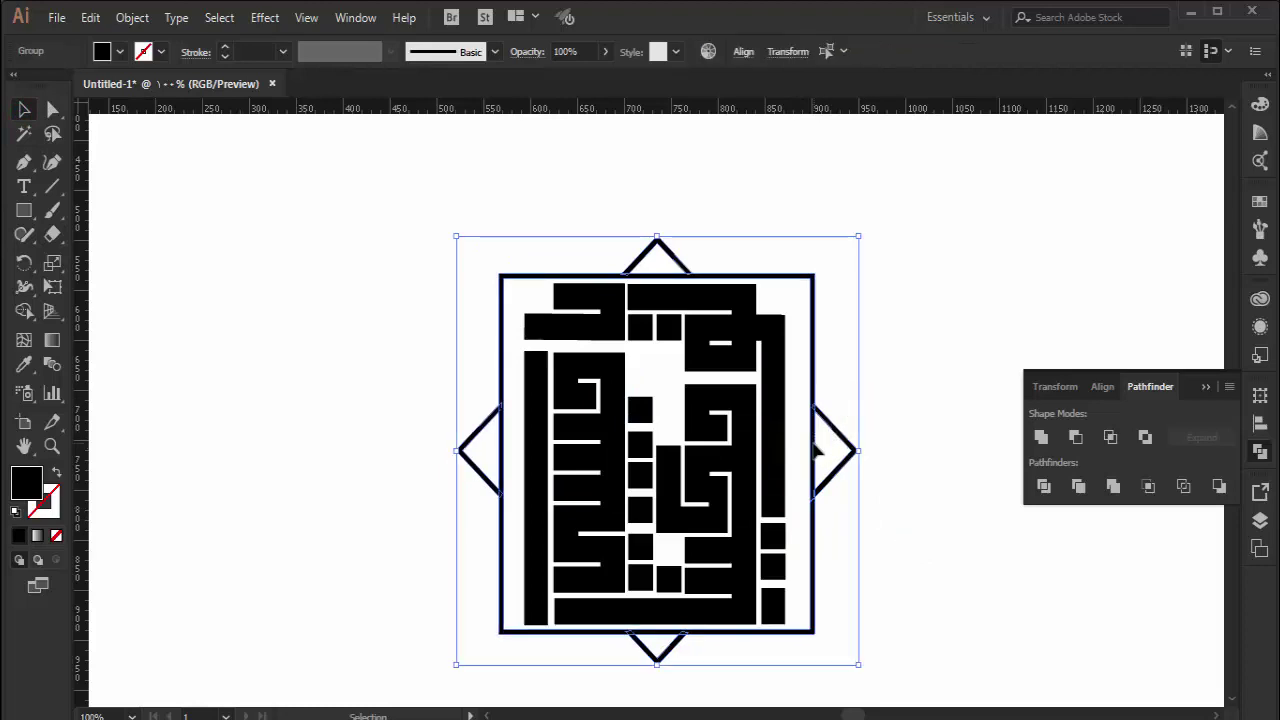
key(Left)
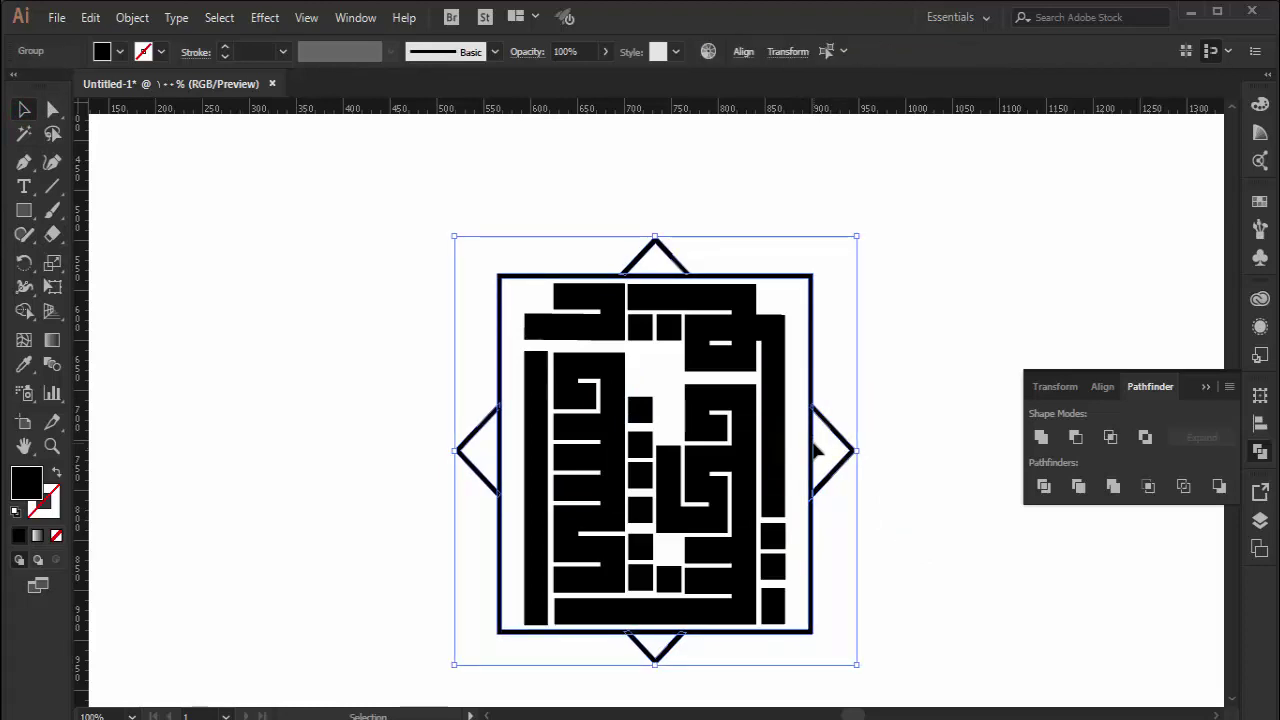
click(250, 387)
click(596, 633)
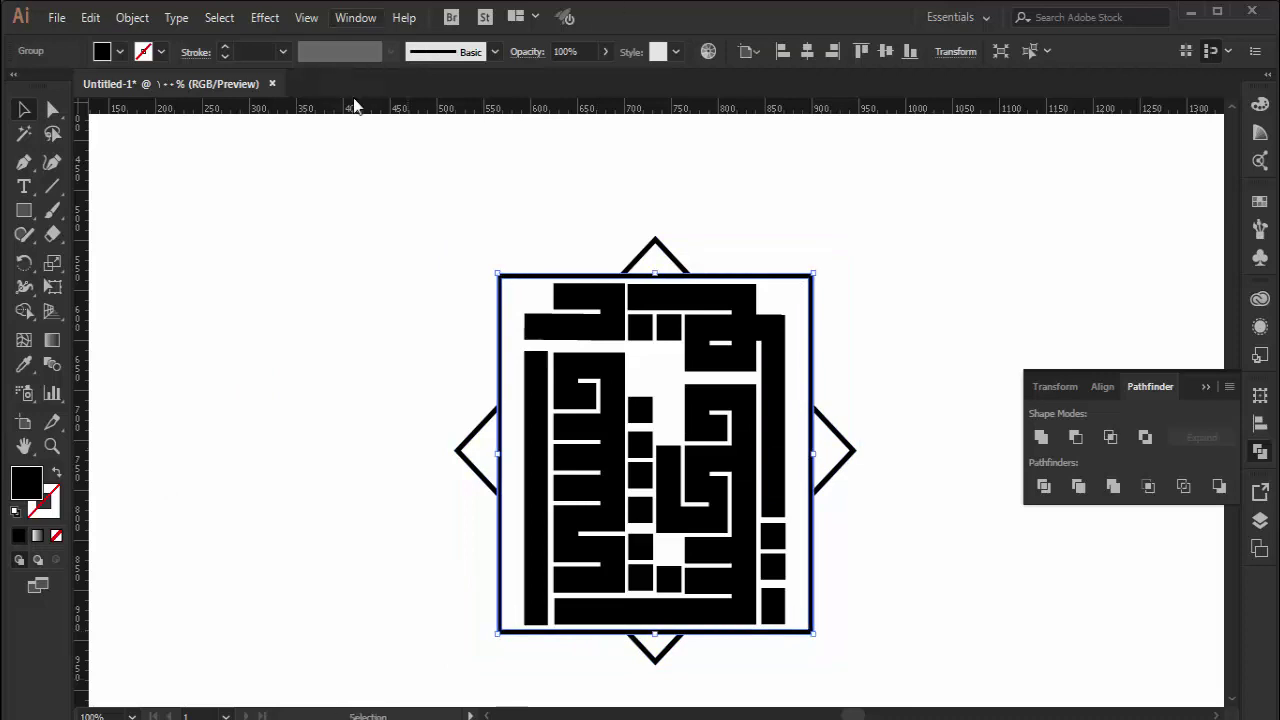
Step: Make a larger copy of the frame and draw a rectangle over the lettering area
drag(817, 271, 823, 260)
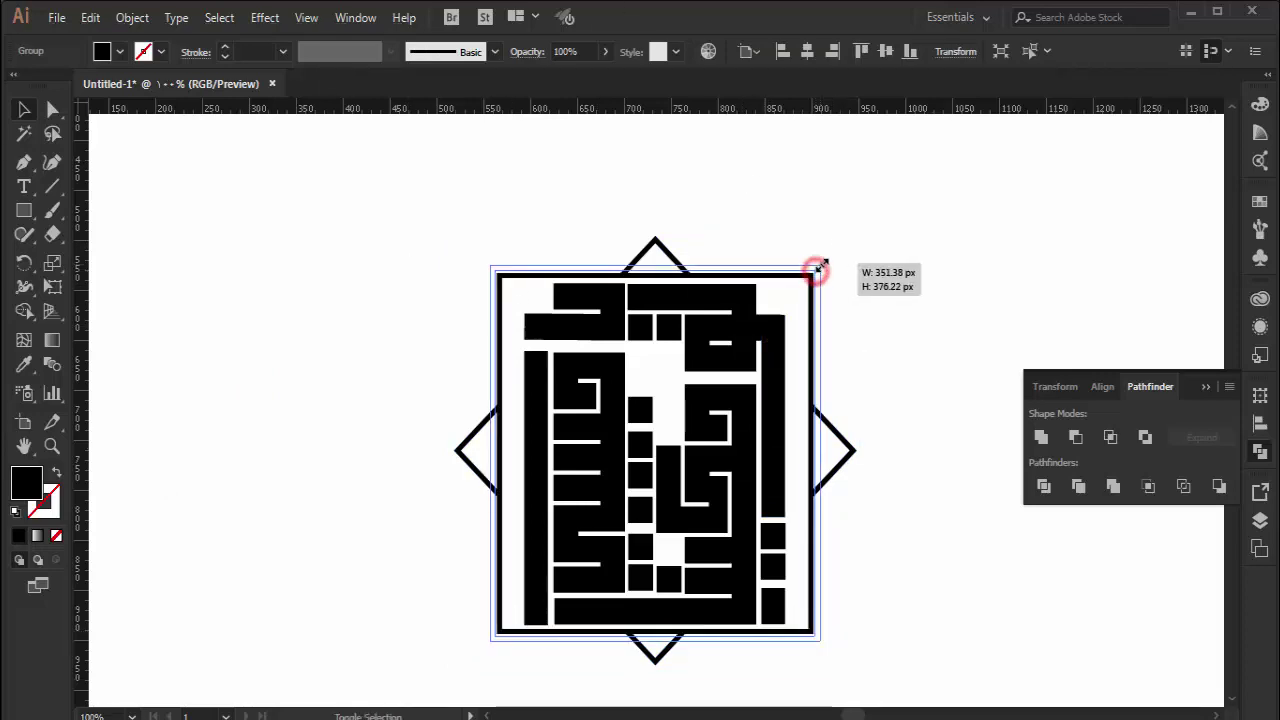
click(908, 533)
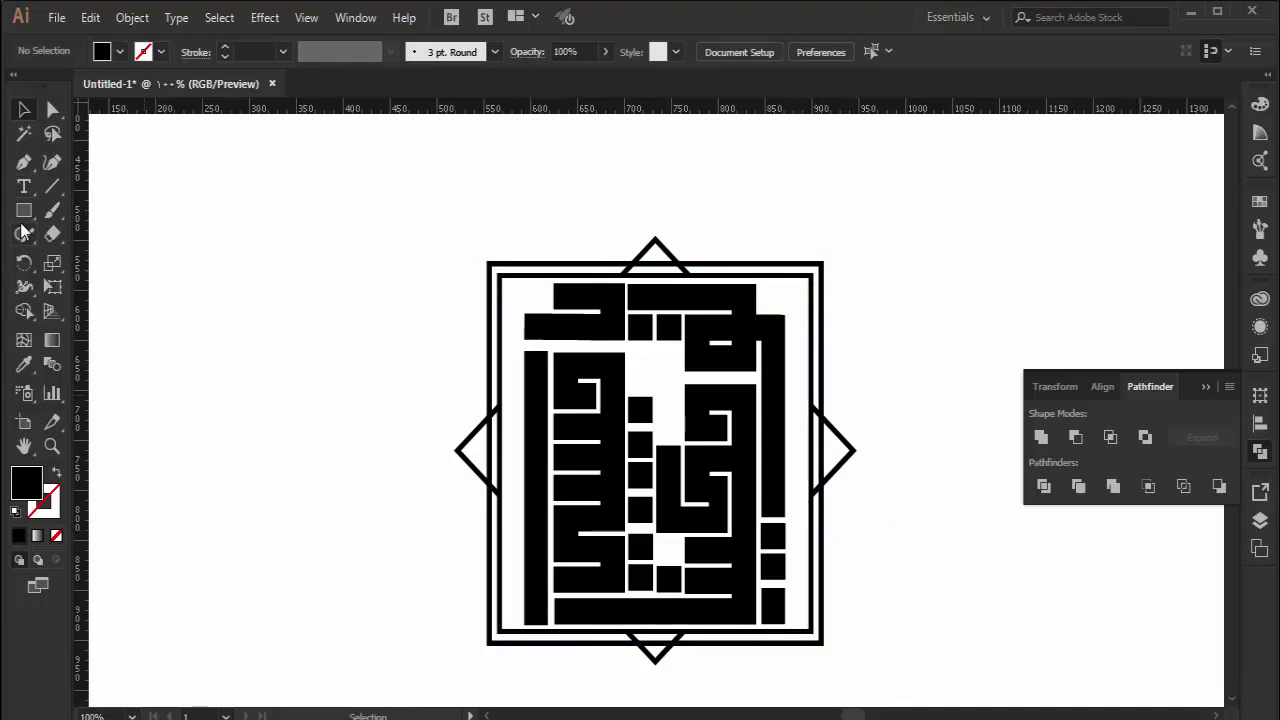
mouse_move(500, 276)
mouse_down()
mouse_move(810, 605)
mouse_move(810, 630)
mouse_up()
Step: Send the rectangle behind the letter shapes and fill it dark grey
right_click(624, 402)
mouse_move(678, 626)
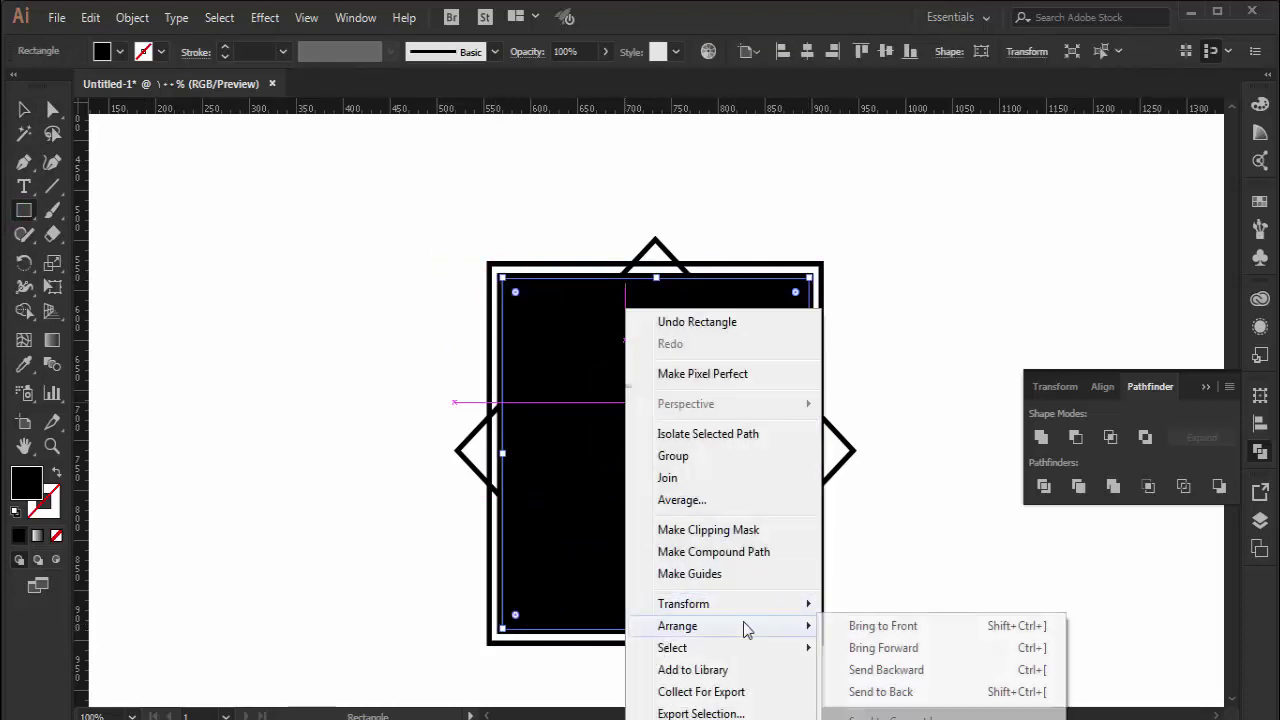
click(860, 691)
click(118, 55)
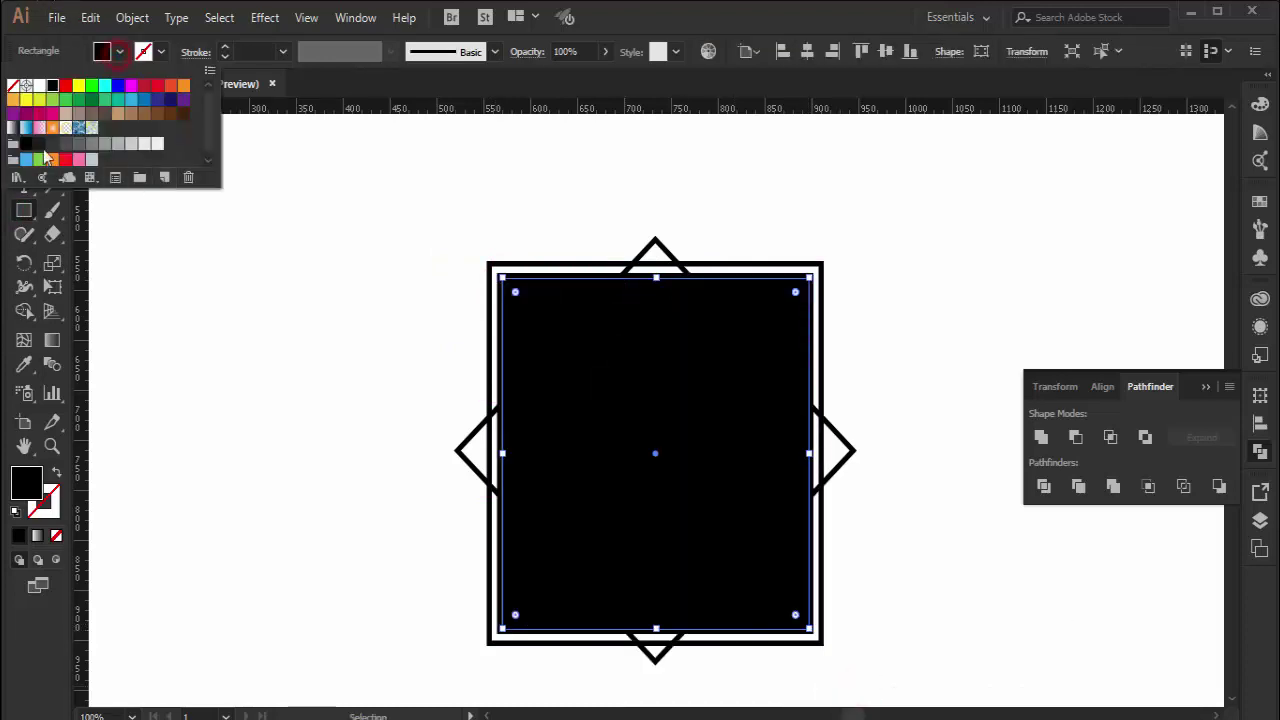
click(40, 145)
key(Escape)
click(24, 108)
click(265, 276)
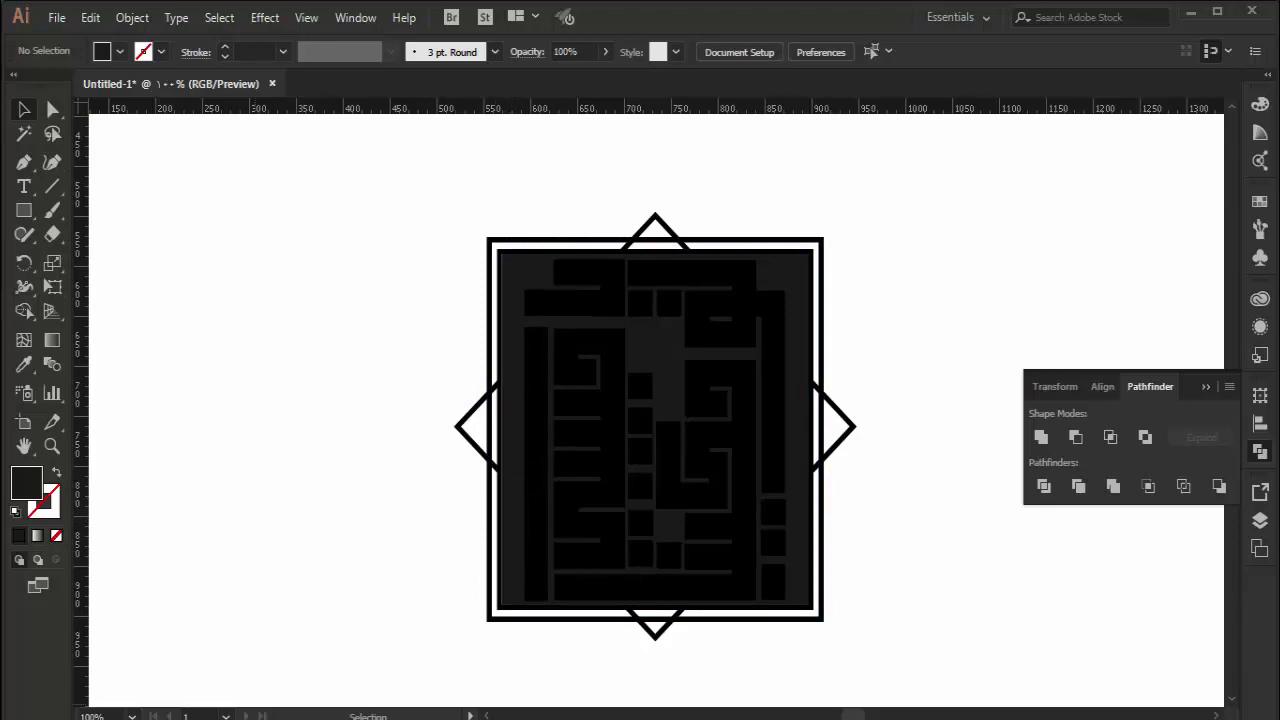
Step: Load the 6-01 swatch library from D:\Graph\gfx2\iacoler and resize its panel
click(1259, 201)
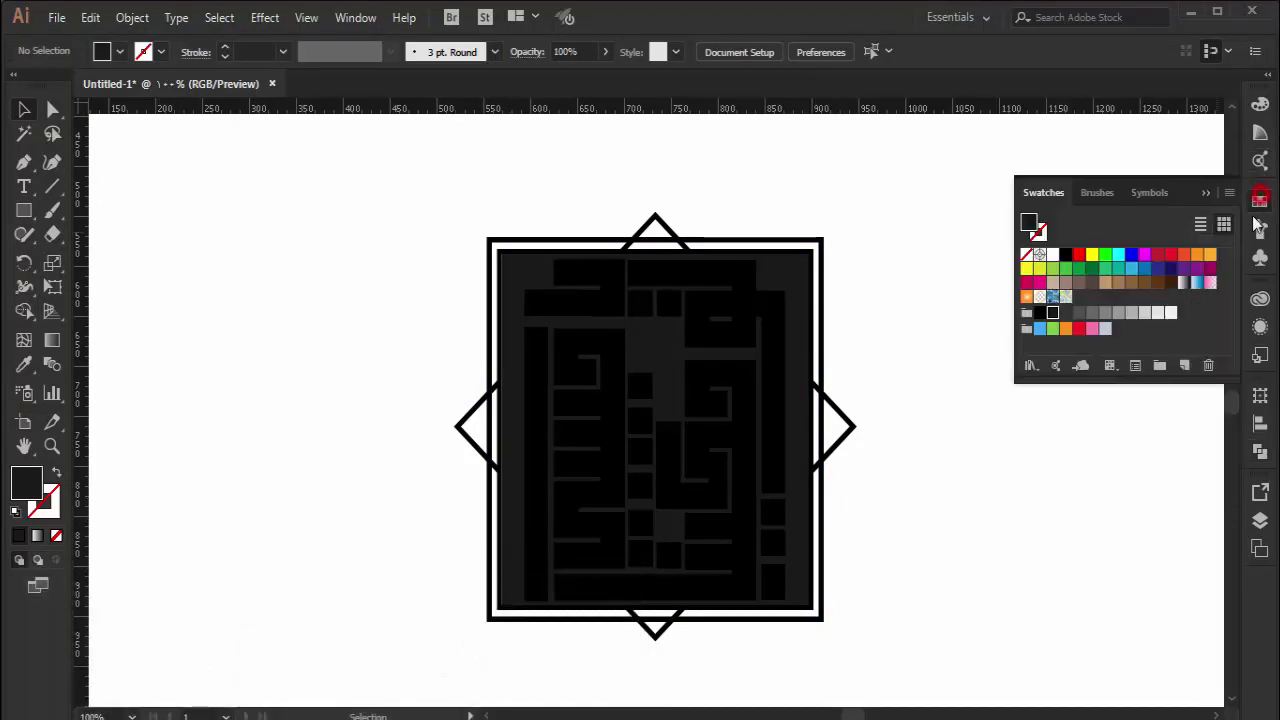
click(1038, 366)
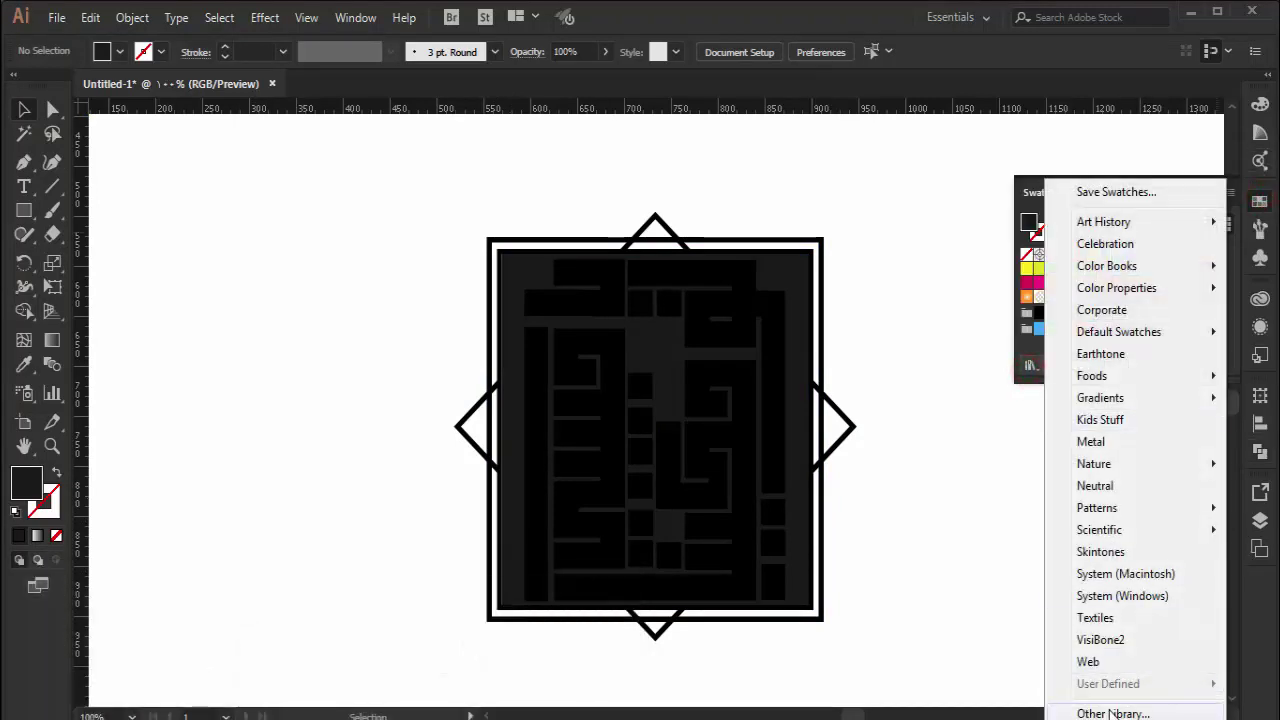
click(1110, 710)
click(88, 389)
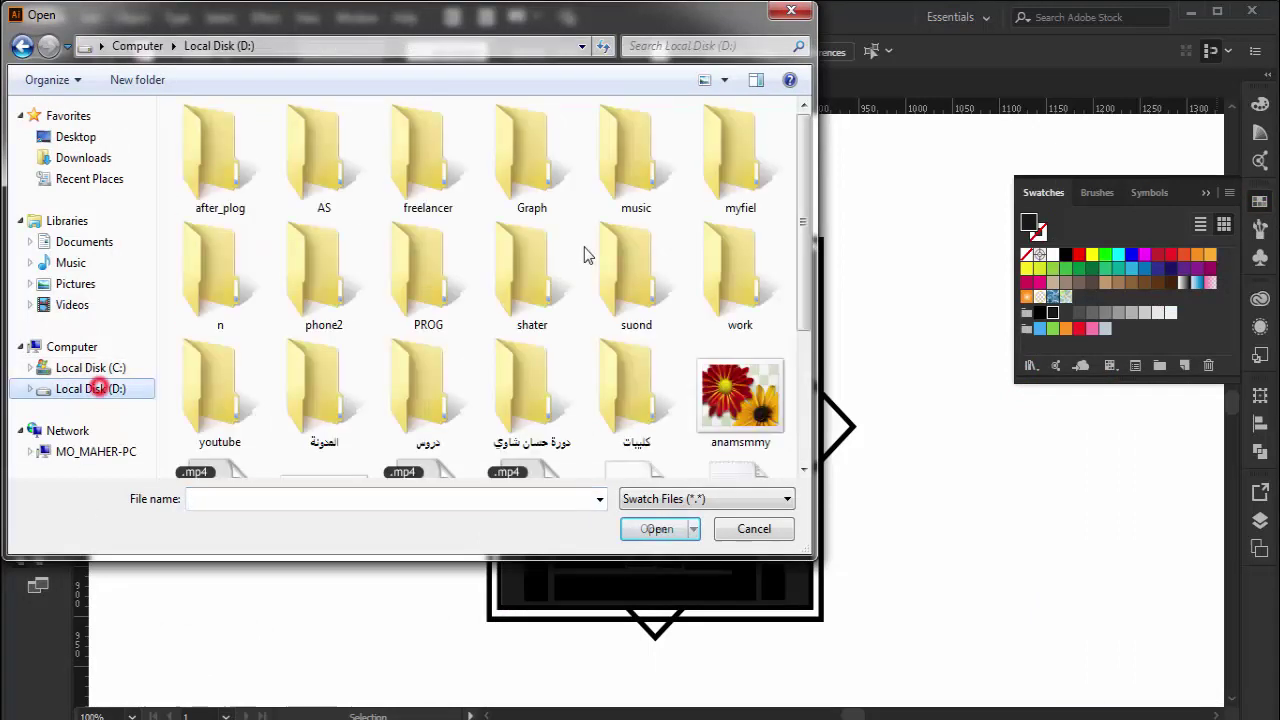
double_click(540, 145)
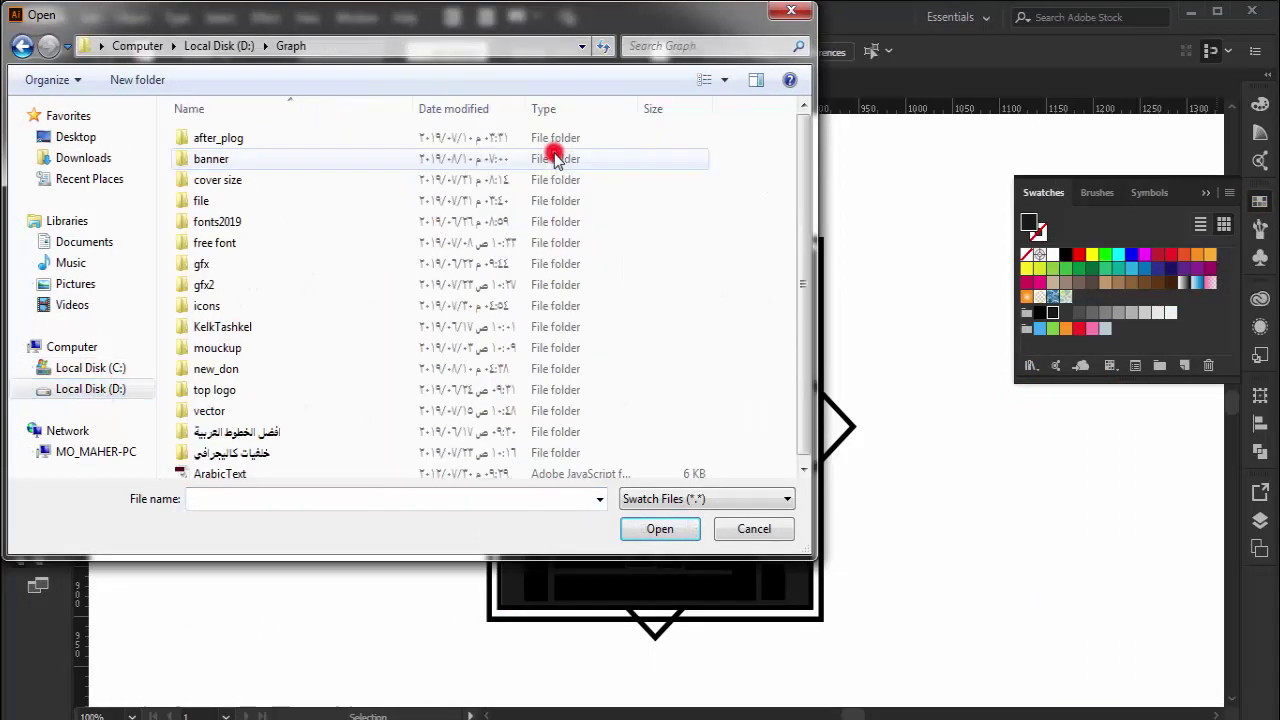
click(289, 288)
double_click(289, 288)
double_click(237, 188)
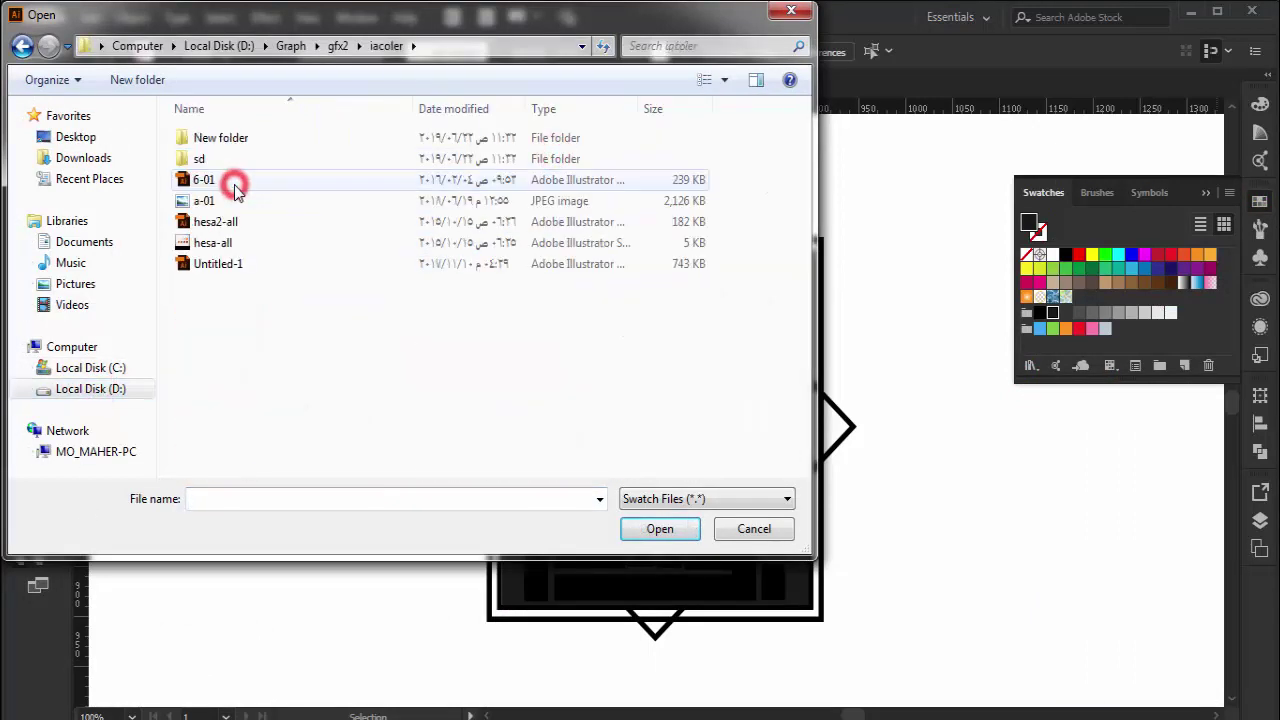
double_click(236, 182)
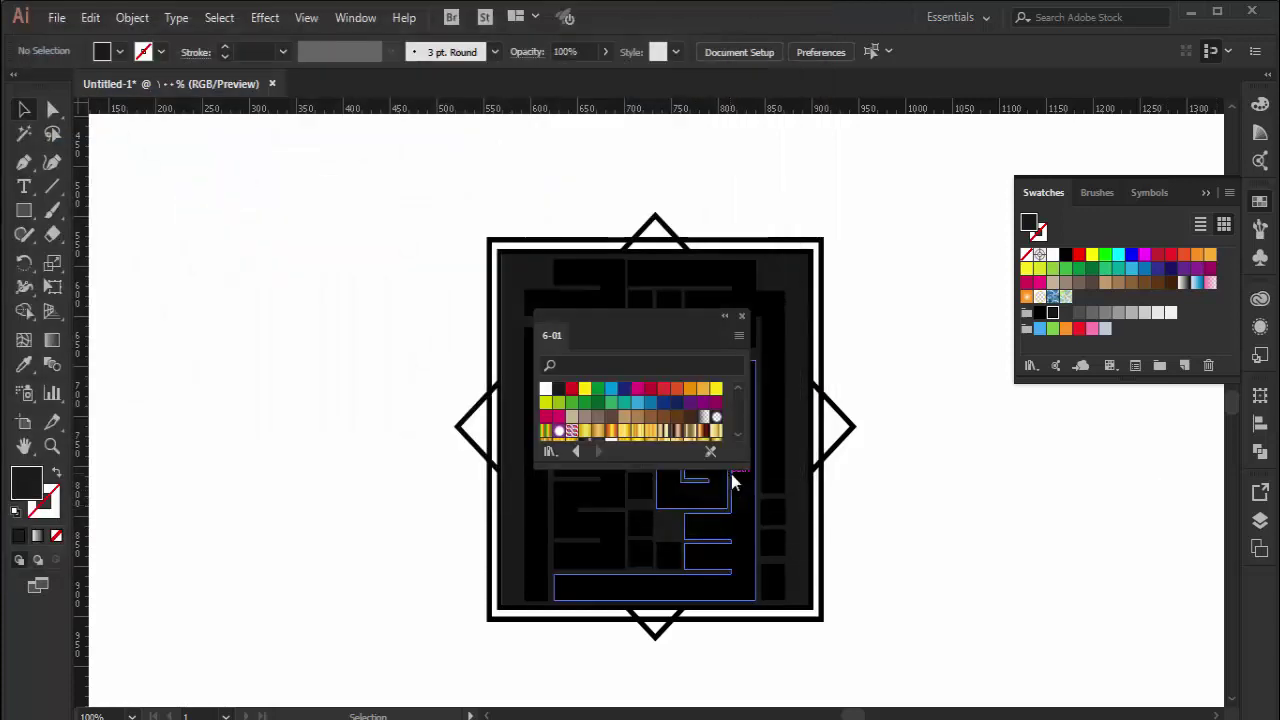
mouse_move(746, 463)
mouse_down()
mouse_move(990, 645)
mouse_move(932, 628)
mouse_up()
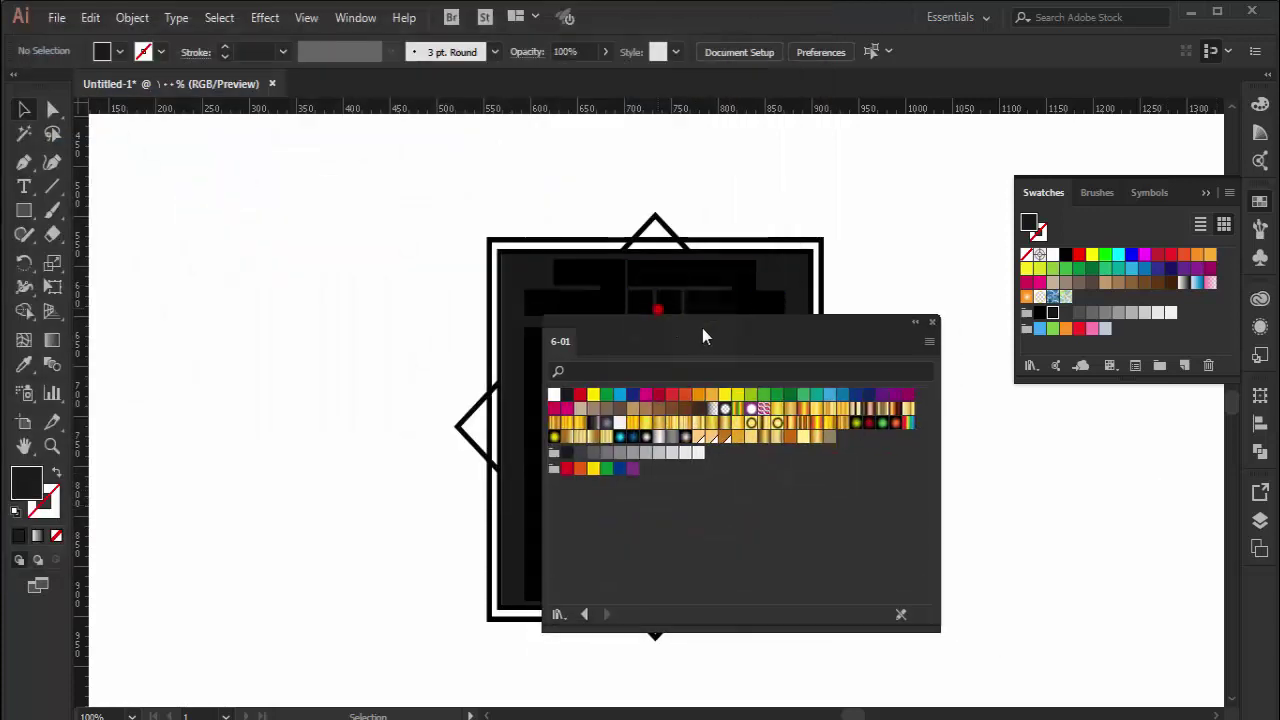
drag(694, 322, 1038, 372)
Step: Fill the large letter group, the right strip and the left letter group with silver gradient
click(705, 447)
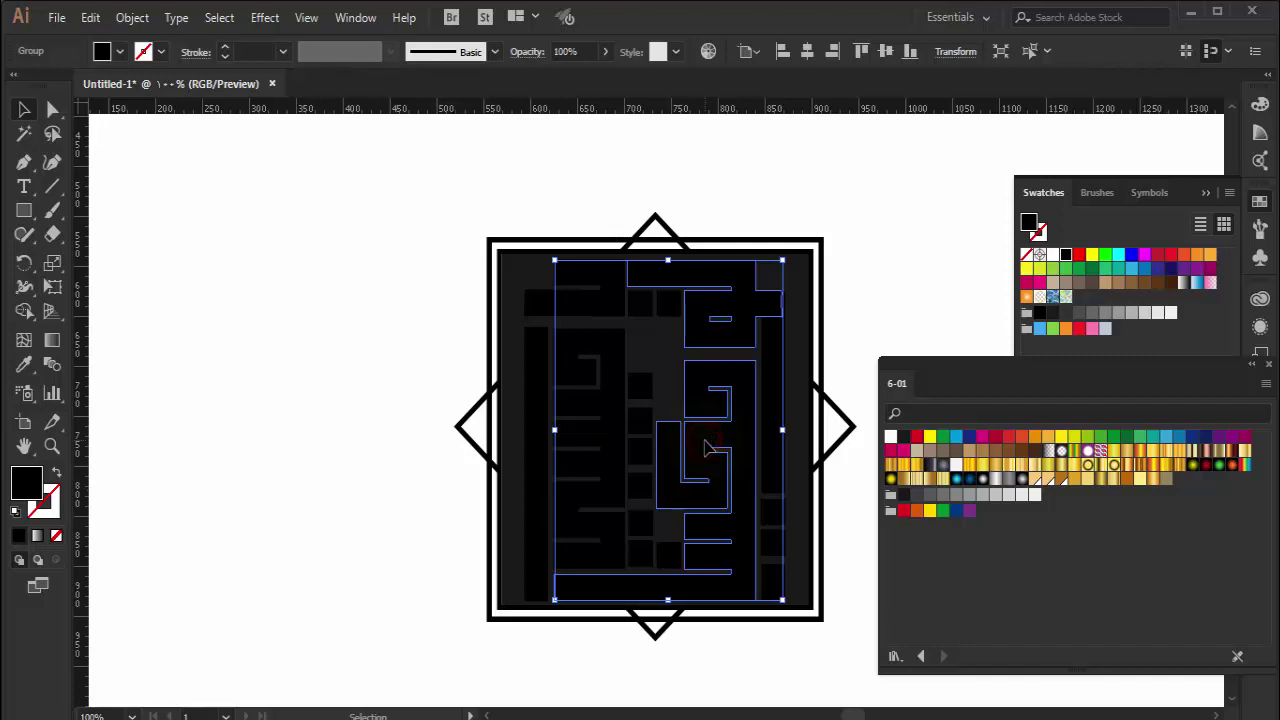
click(996, 480)
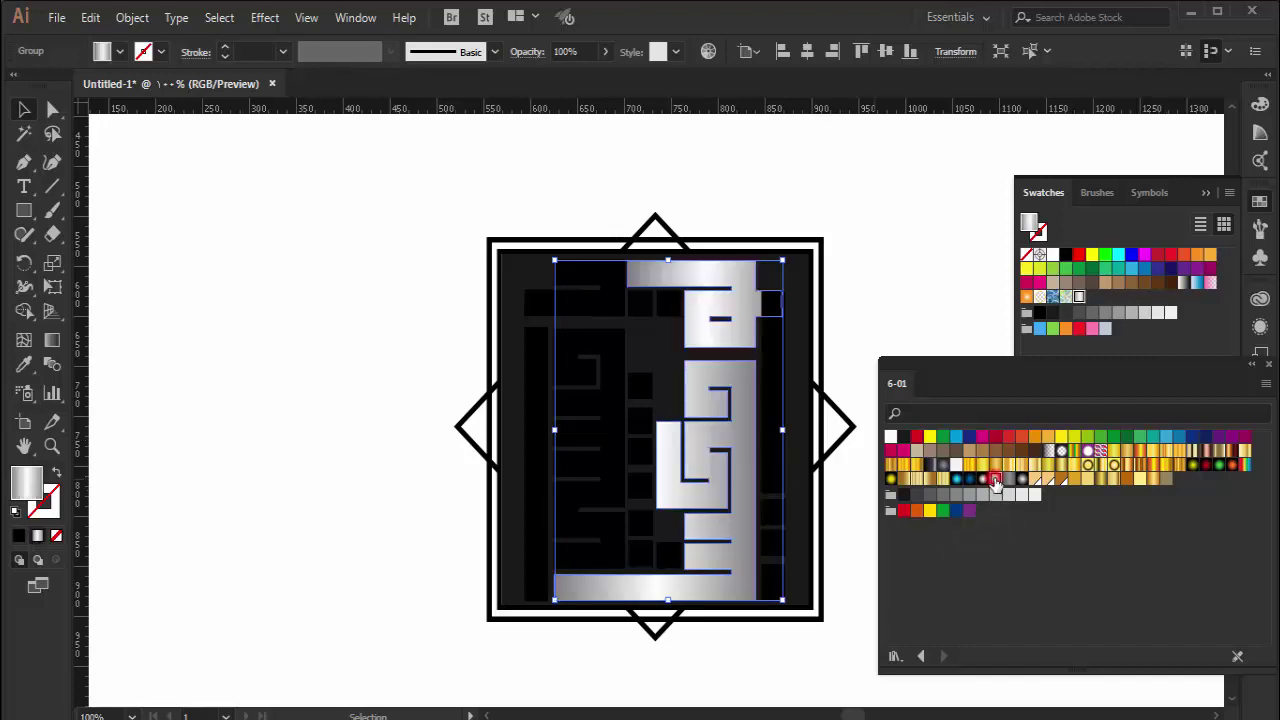
click(777, 443)
click(998, 482)
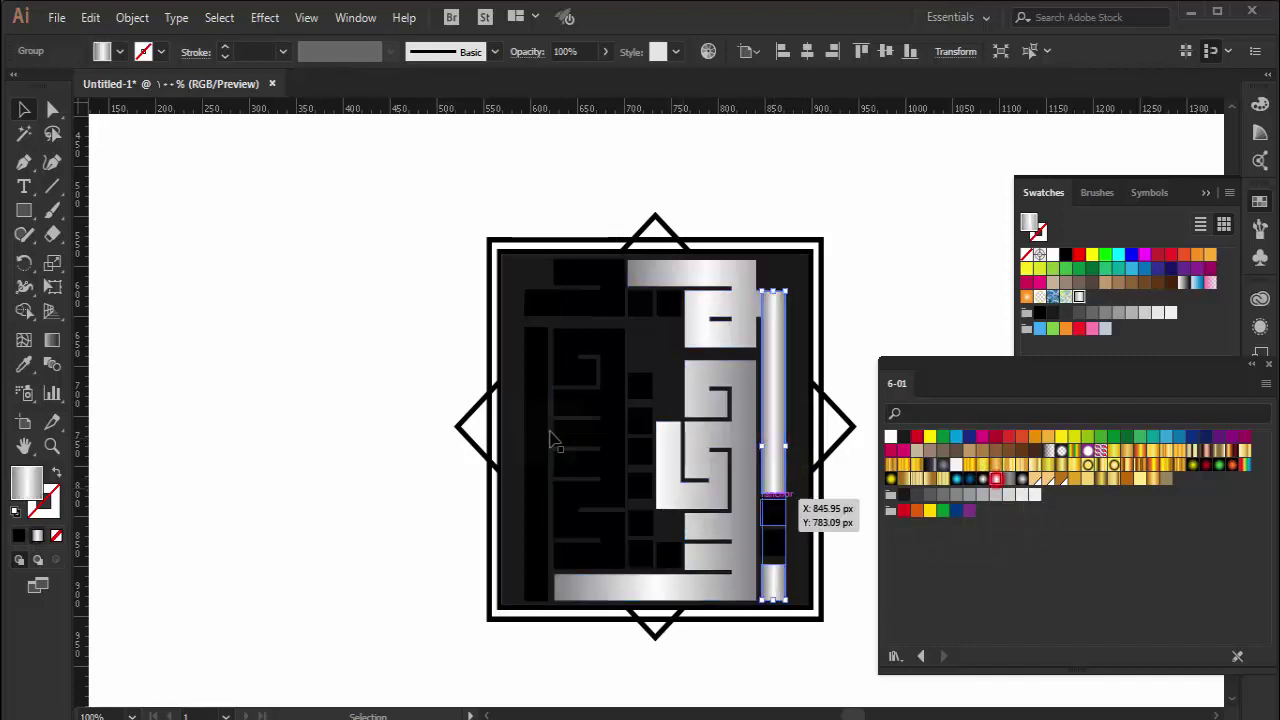
click(596, 428)
click(998, 482)
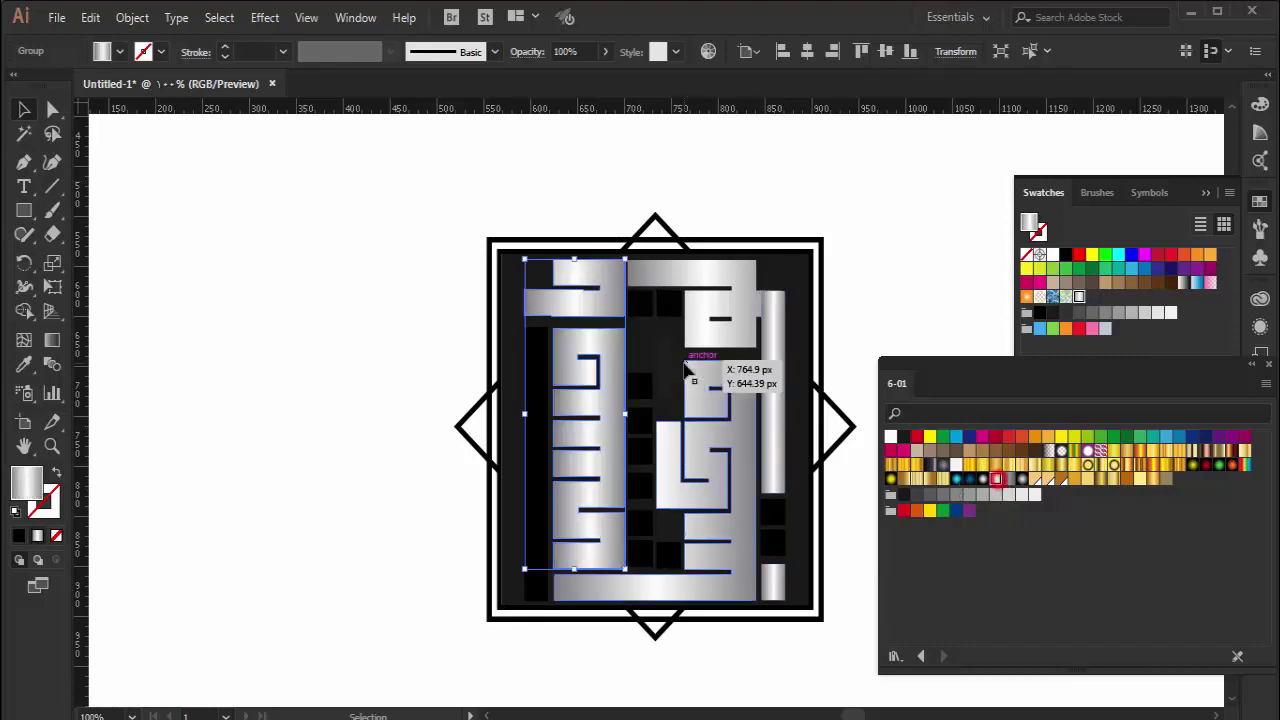
Step: Fill the centre-column squares and the small bottom and right squares with silver gradient
click(640, 388)
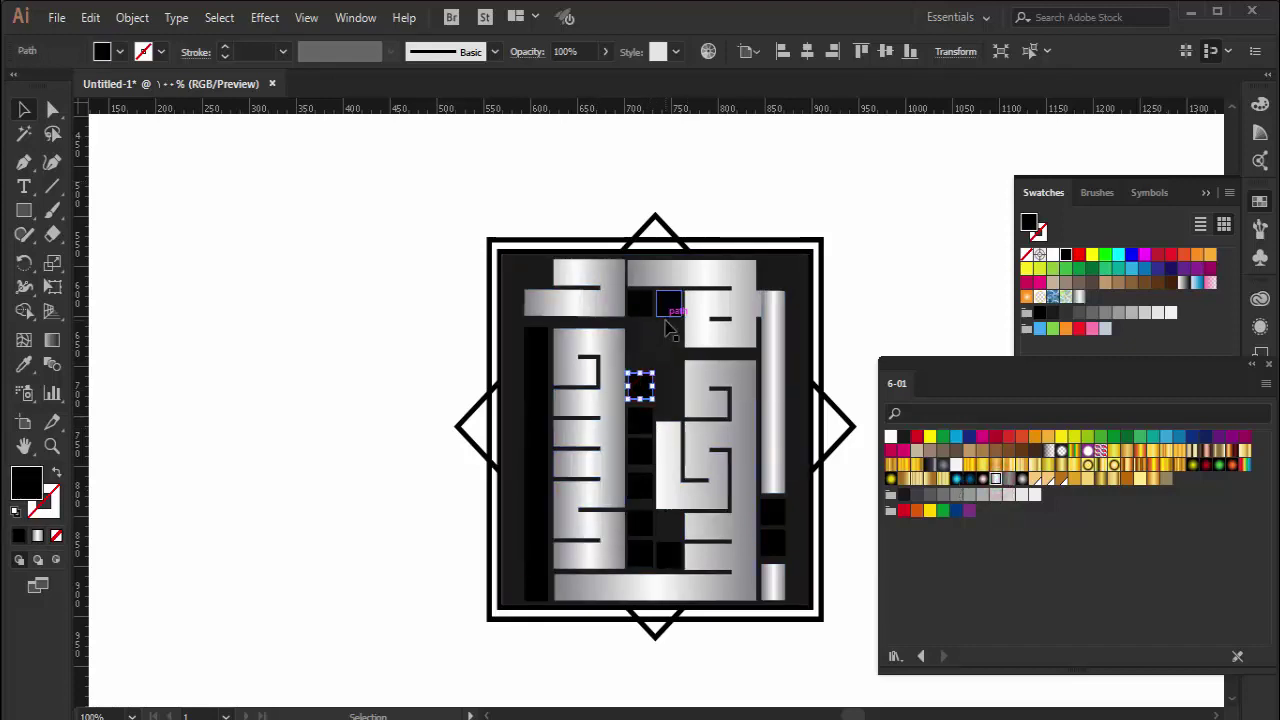
shift+click(641, 302)
shift+click(638, 421)
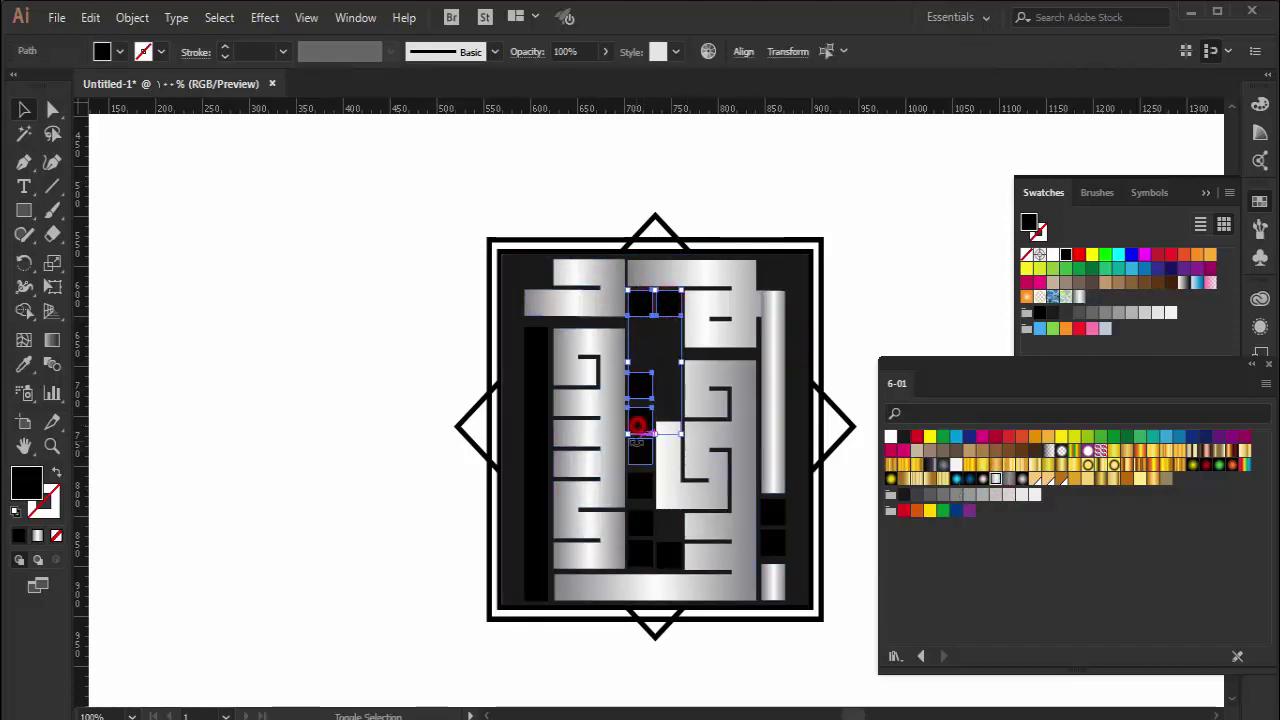
shift+click(637, 447)
shift+click(635, 485)
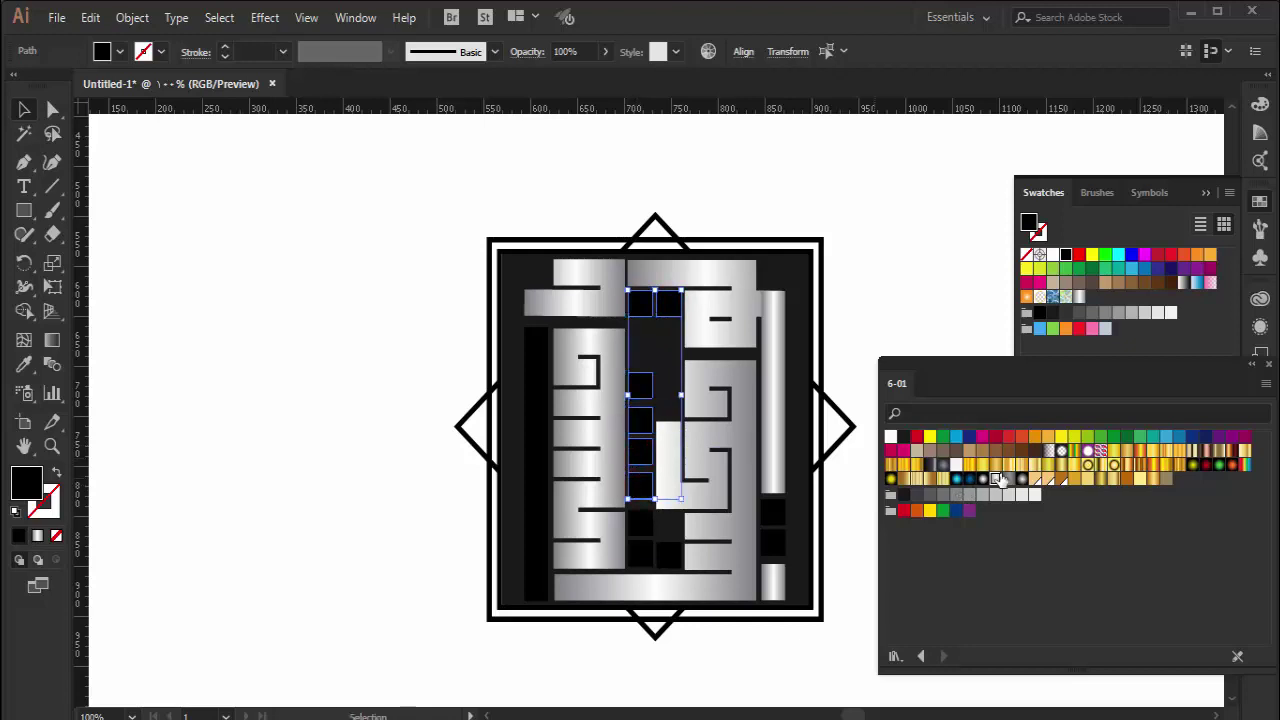
click(998, 481)
click(643, 556)
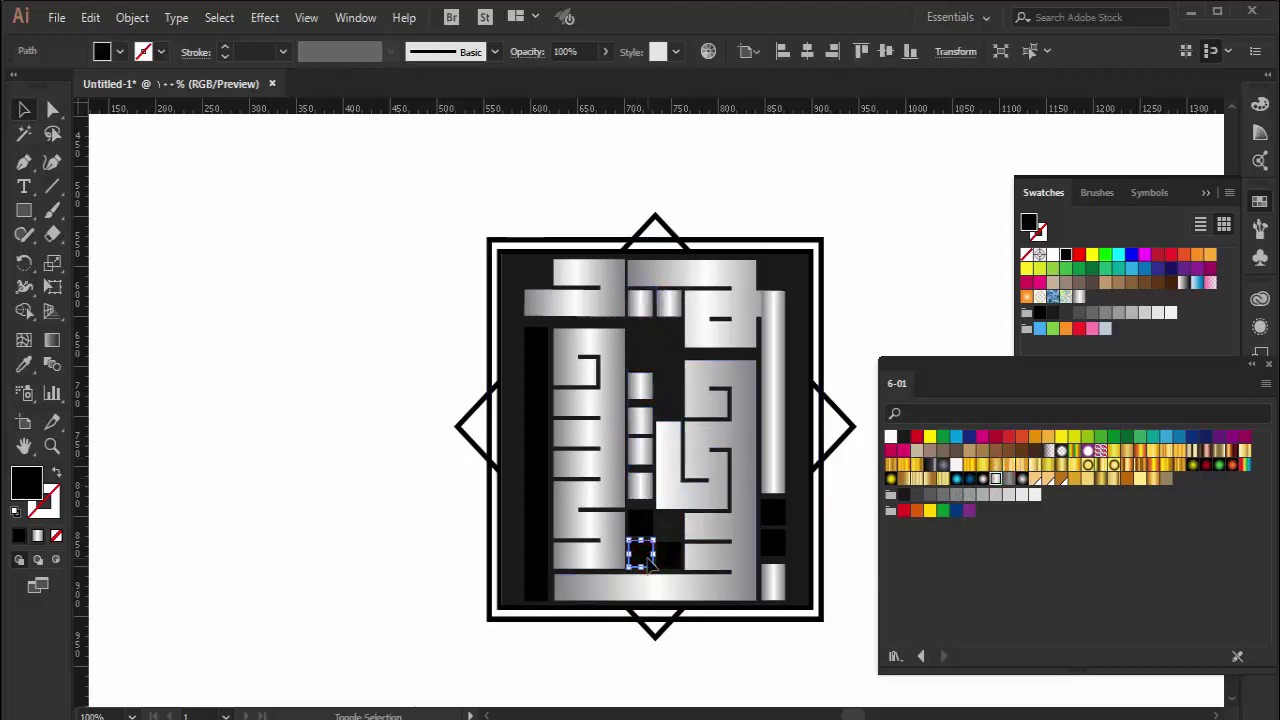
shift+click(641, 524)
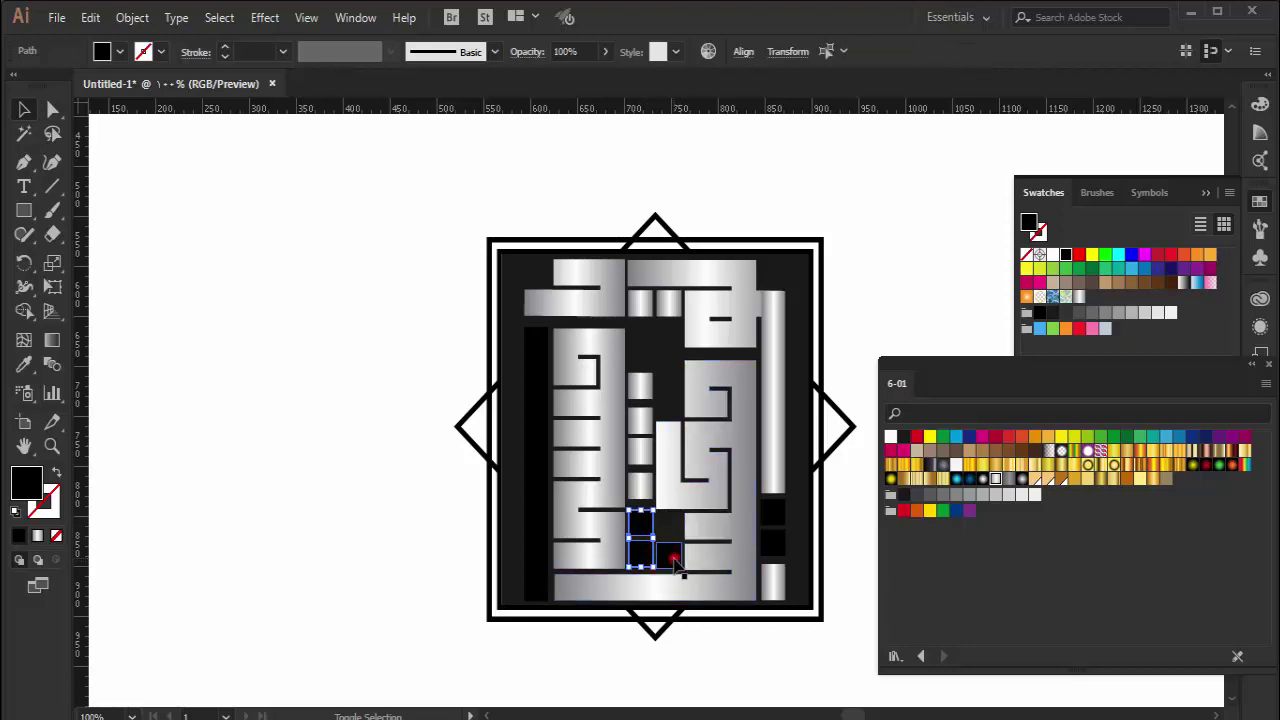
shift+click(773, 543)
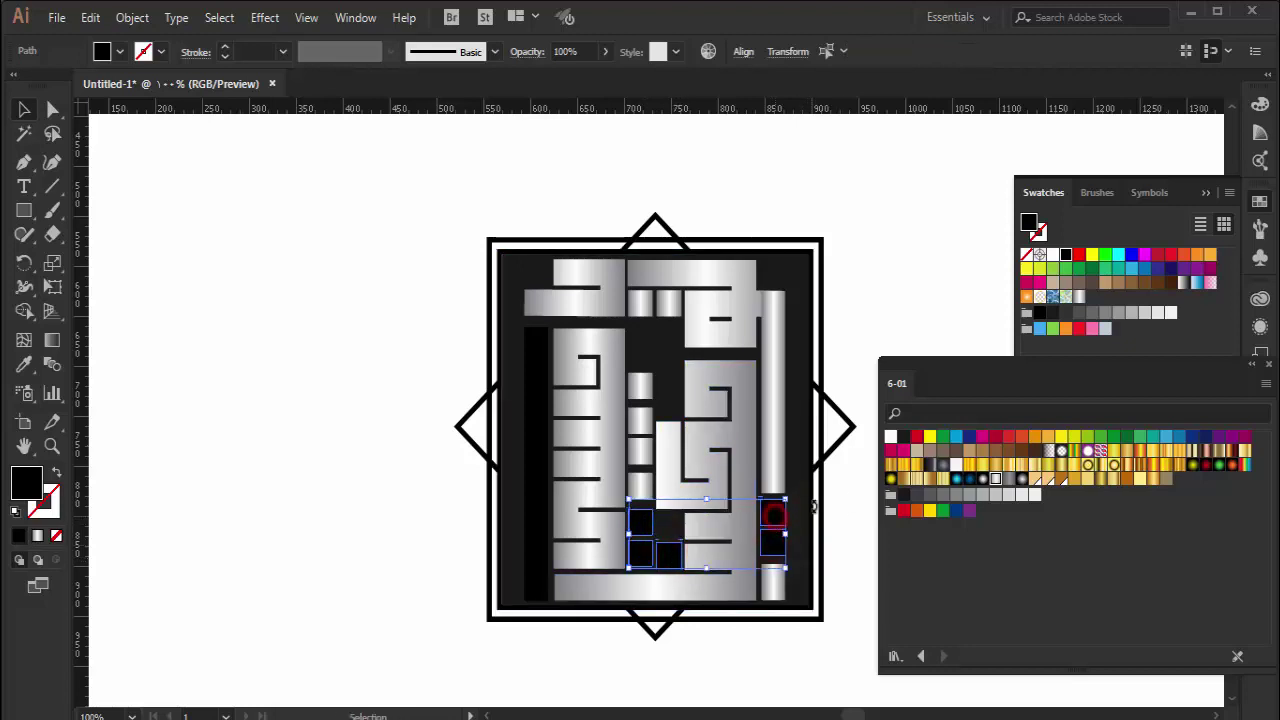
click(993, 481)
Step: Fill the left tall bar with silver and select the right letter's top piece
click(537, 562)
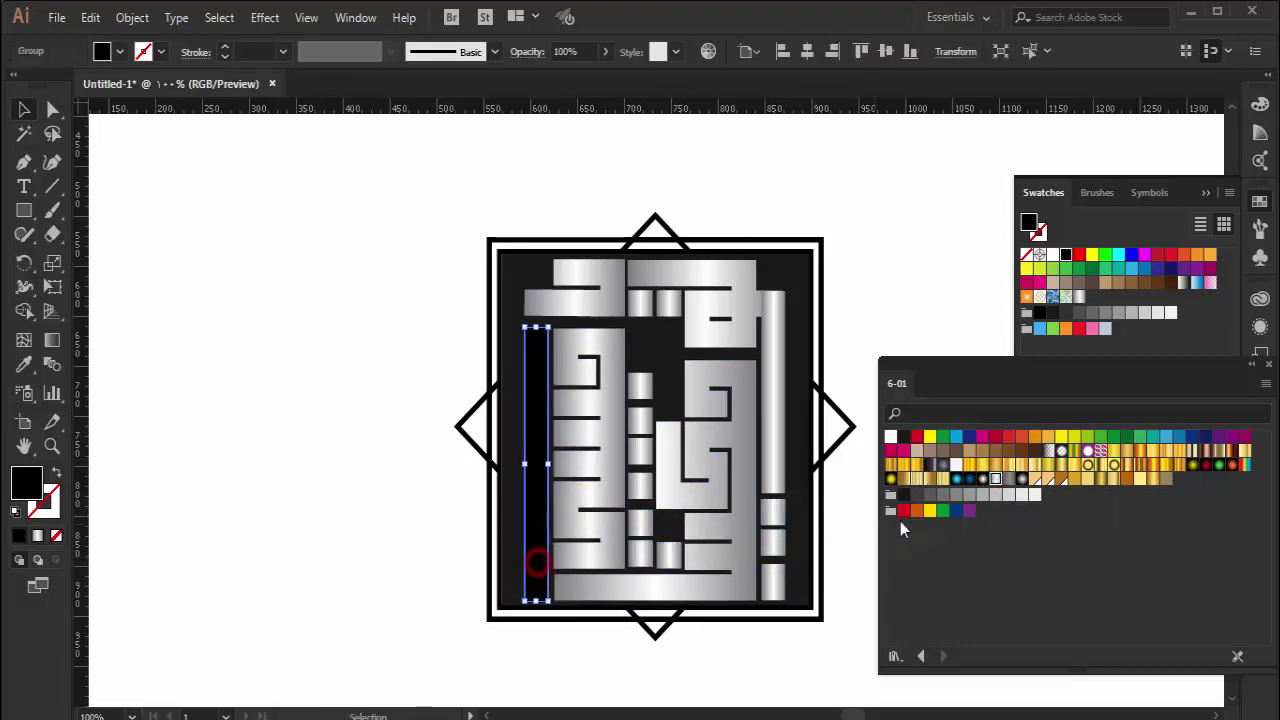
click(997, 479)
click(771, 388)
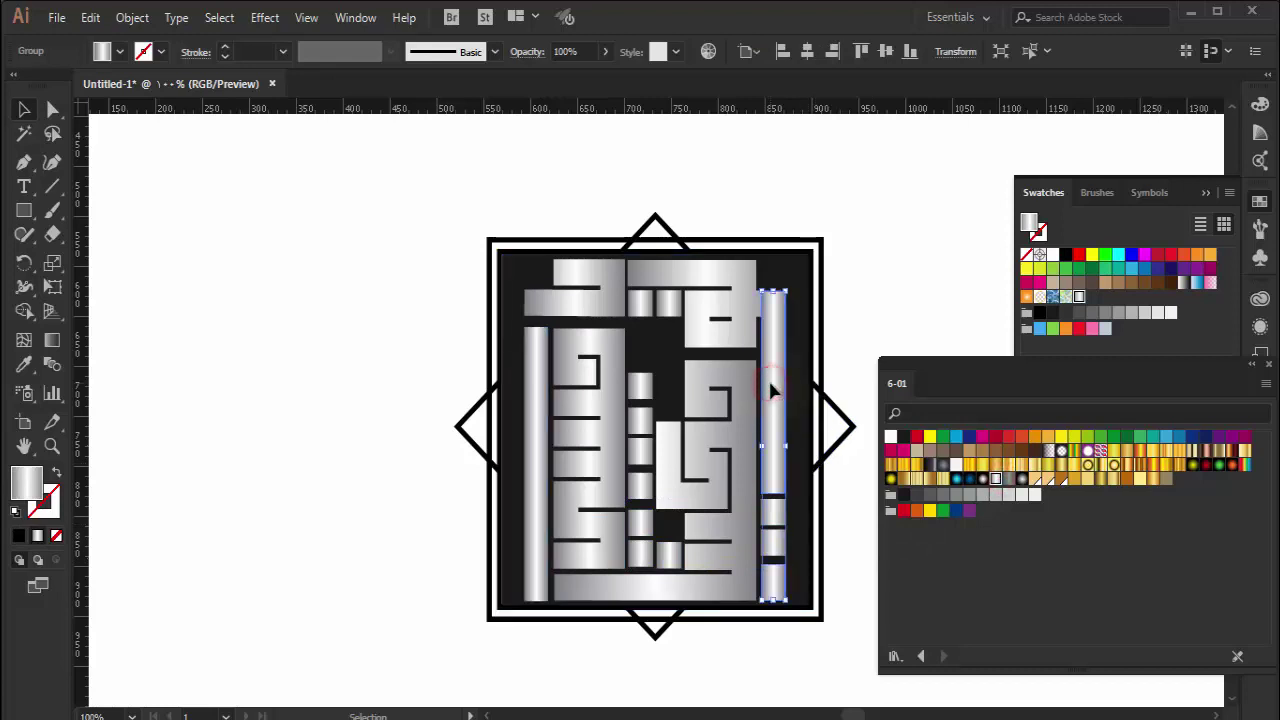
click(733, 338)
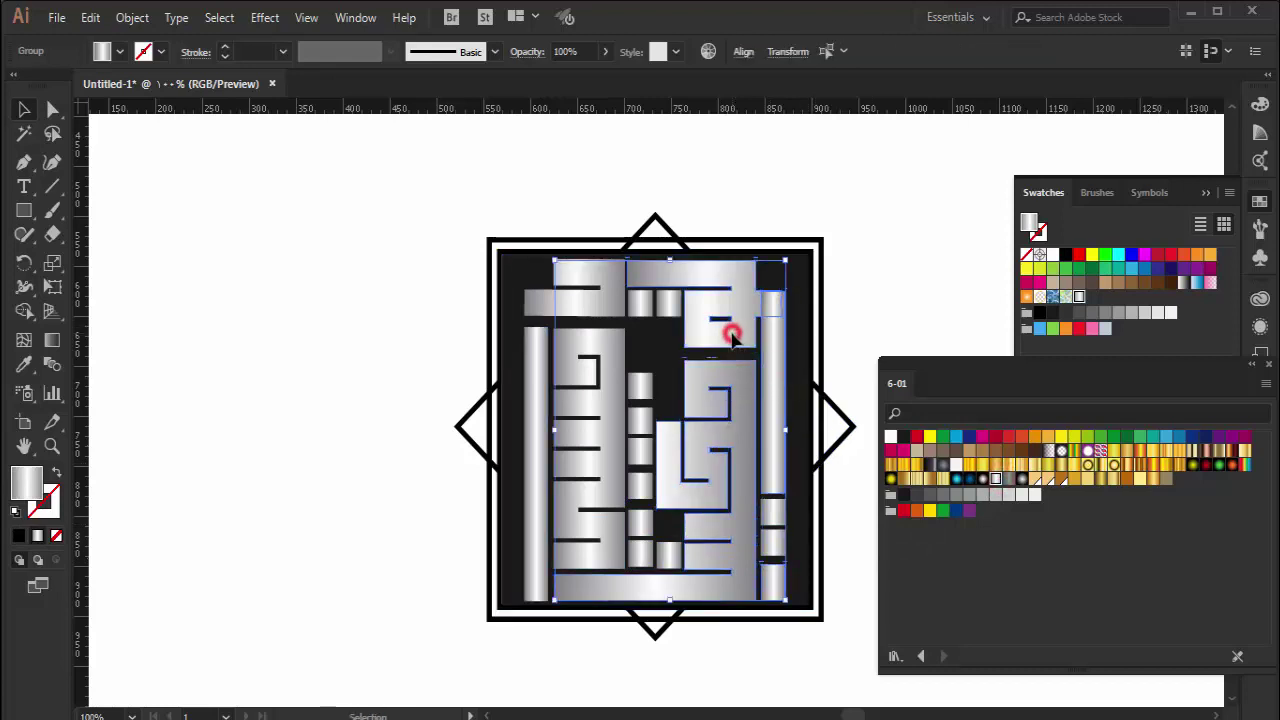
click(914, 283)
key(a)
click(727, 328)
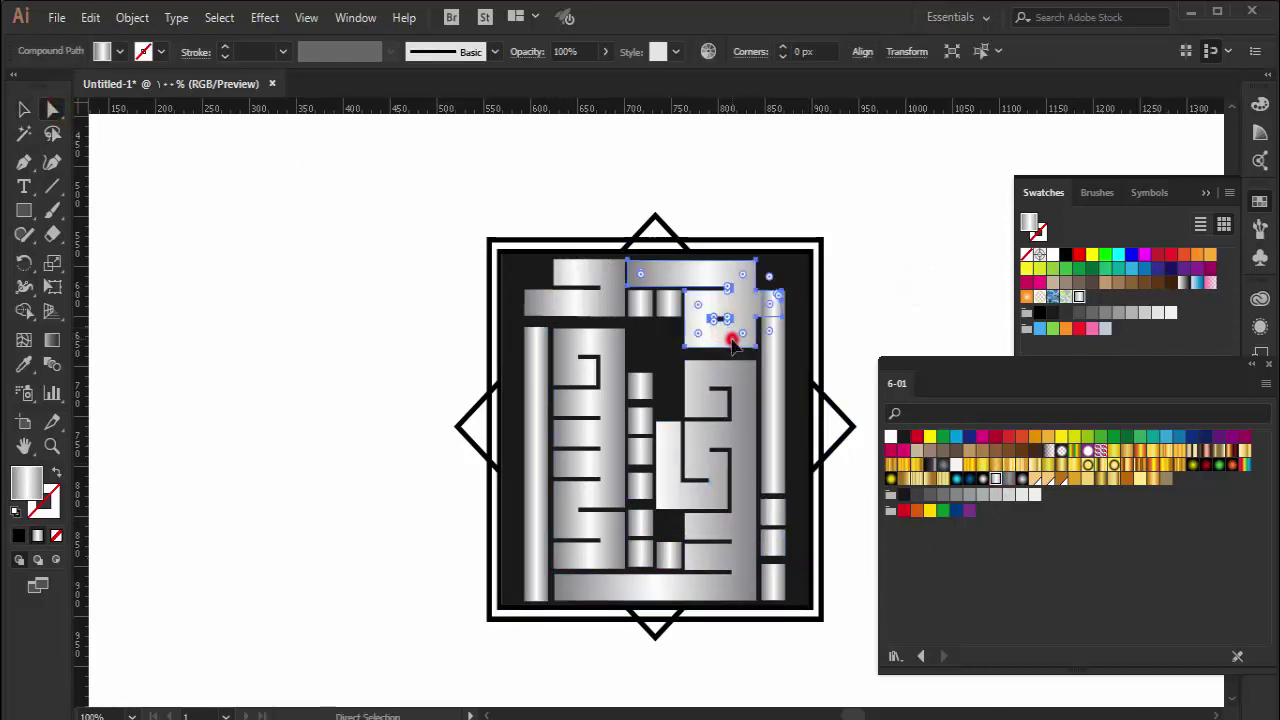
Step: Merge the right letter's top piece and tall bar into one shape
shift+click(772, 358)
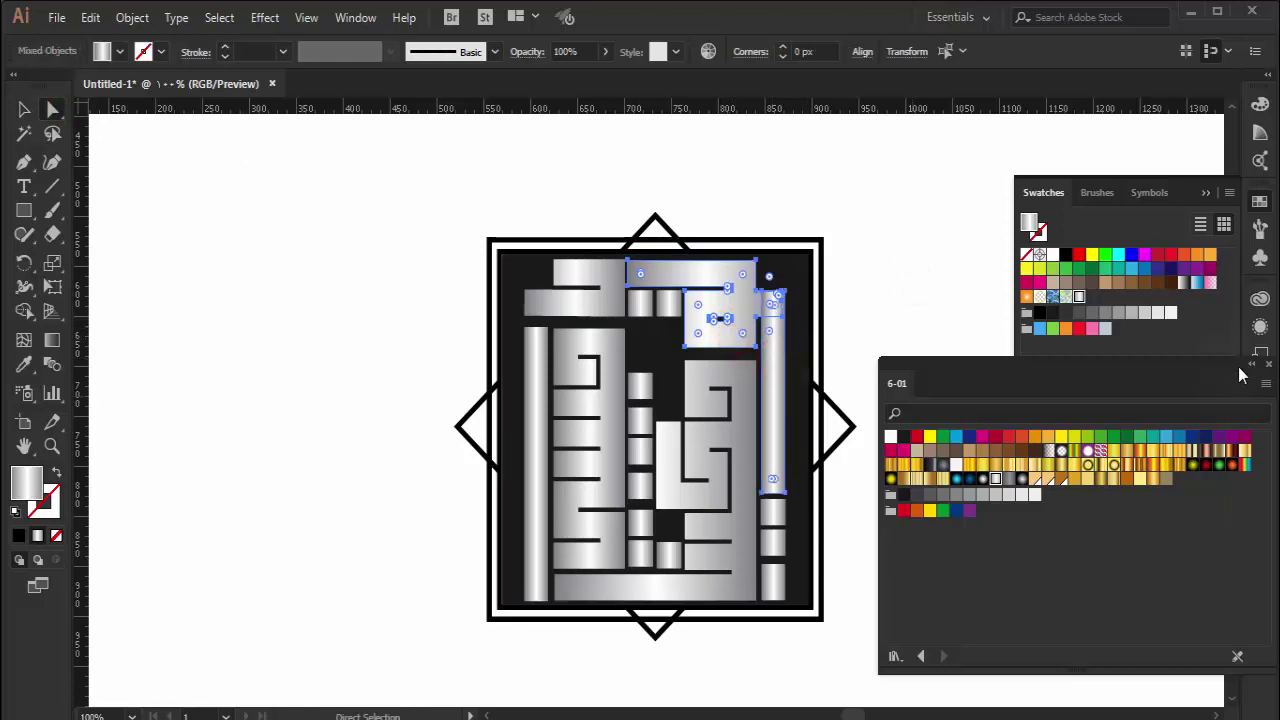
drag(1240, 375, 1238, 150)
click(1260, 452)
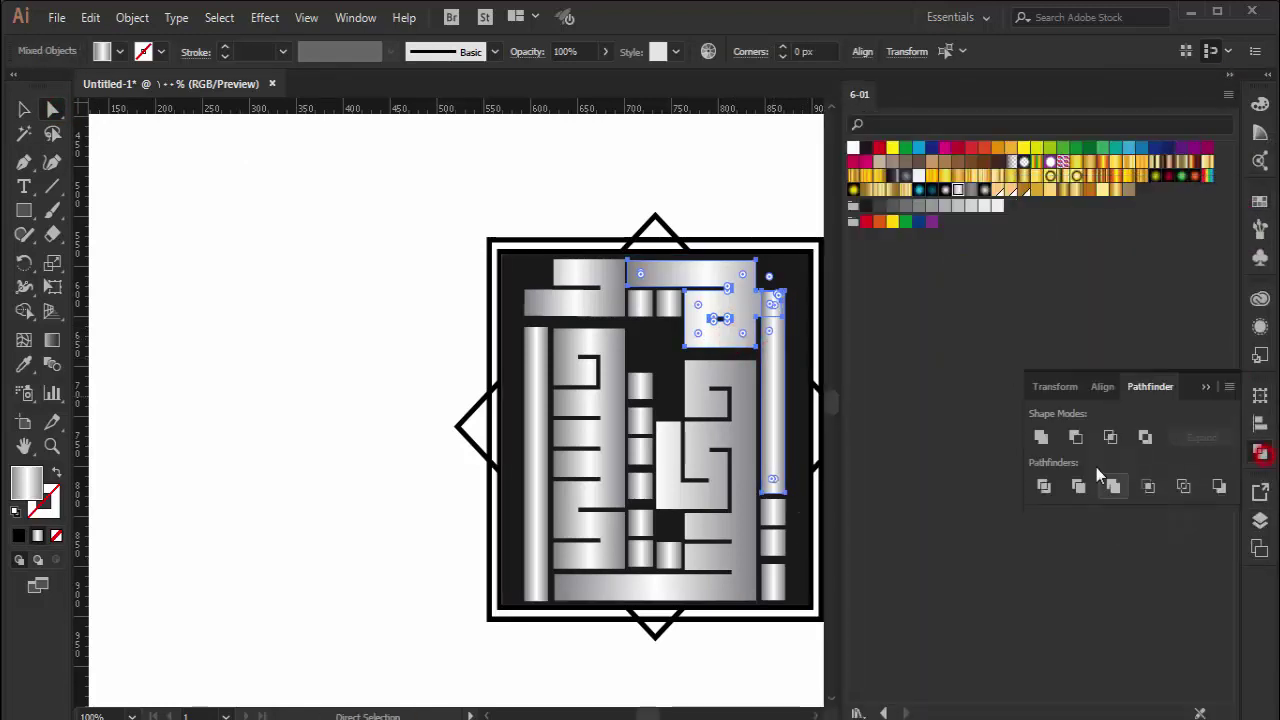
click(1043, 437)
click(1204, 395)
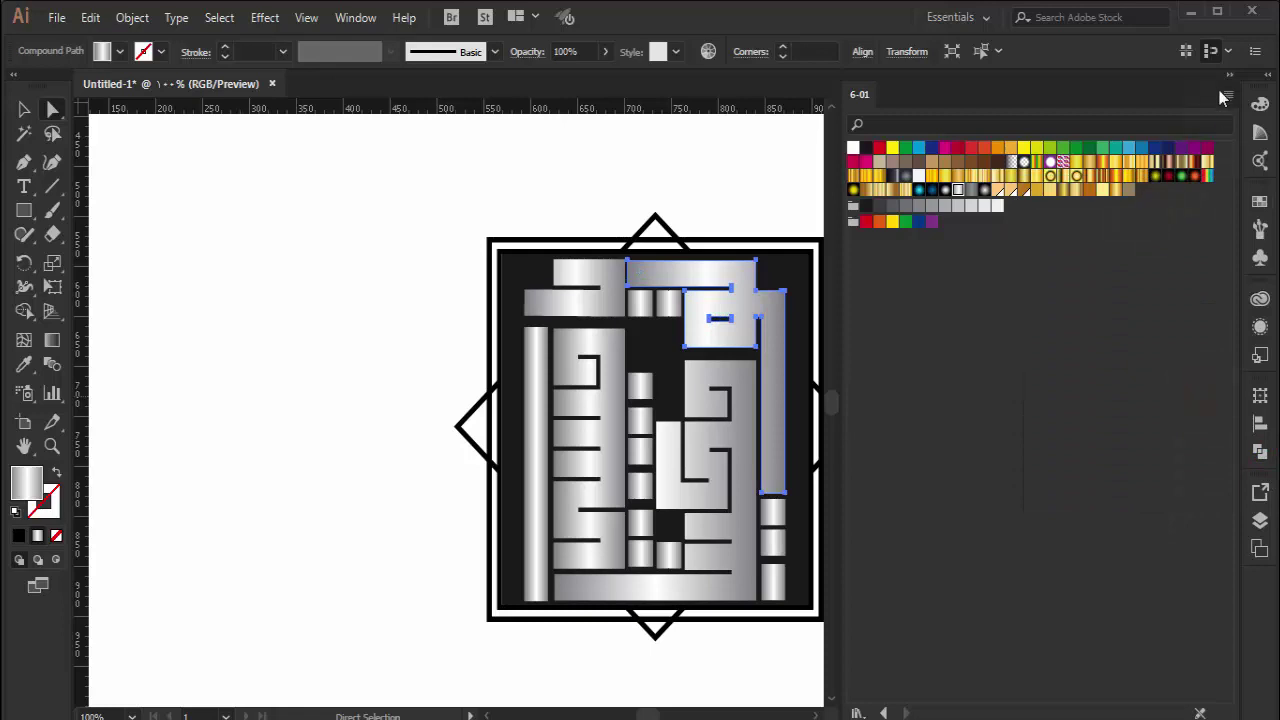
mouse_move(877, 104)
mouse_down()
mouse_move(998, 255)
mouse_move(981, 157)
mouse_up()
click(1014, 210)
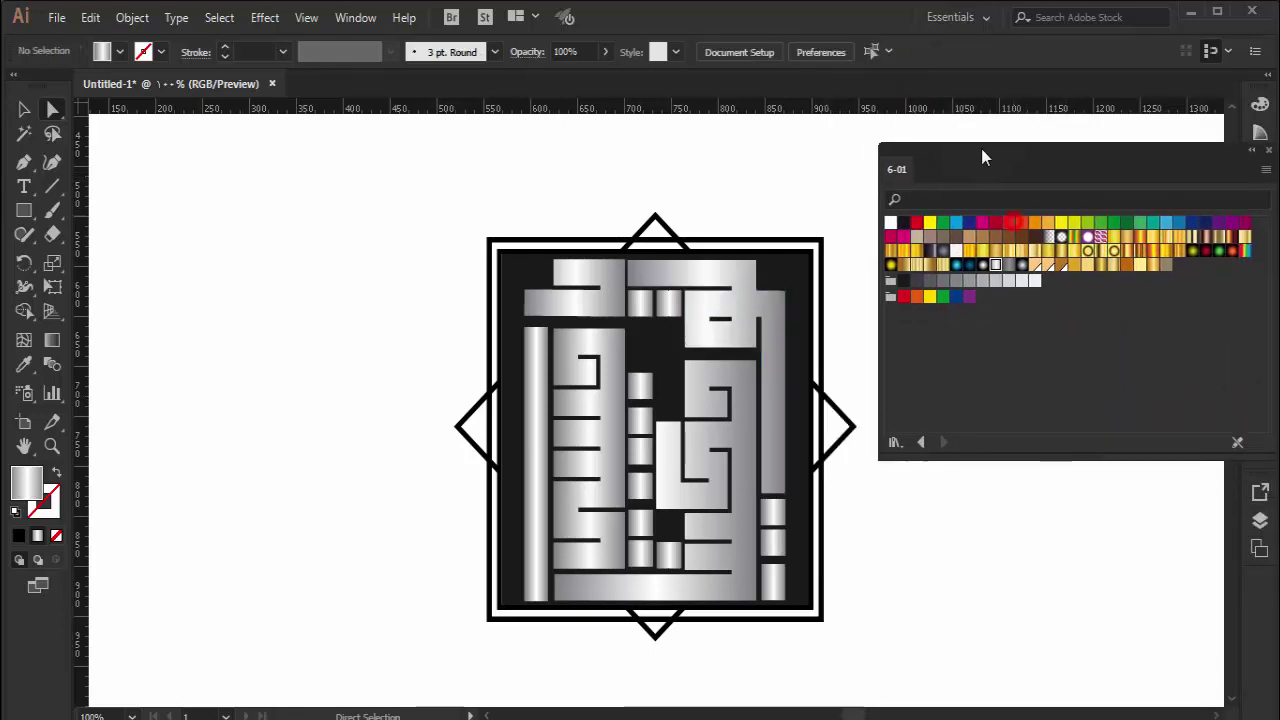
Step: Redraw the silver gradient vertically across the left bar
click(530, 488)
click(52, 340)
drag(514, 320, 553, 665)
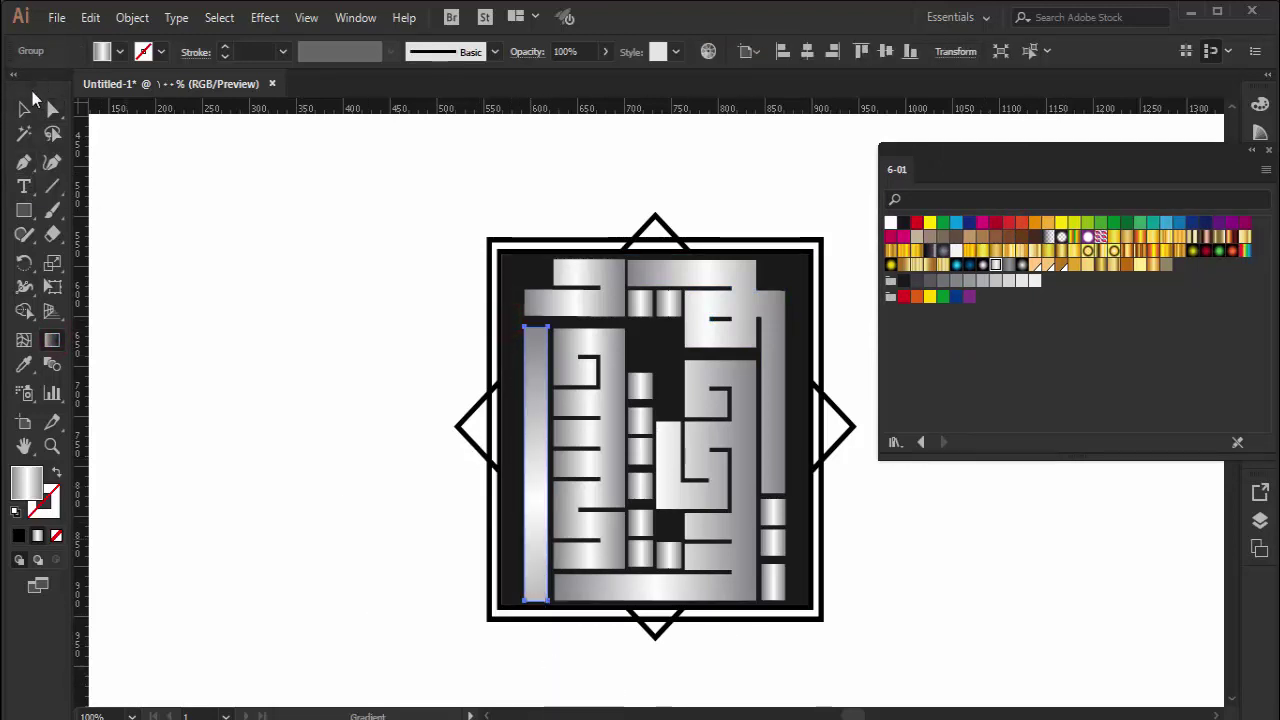
click(24, 109)
click(643, 366)
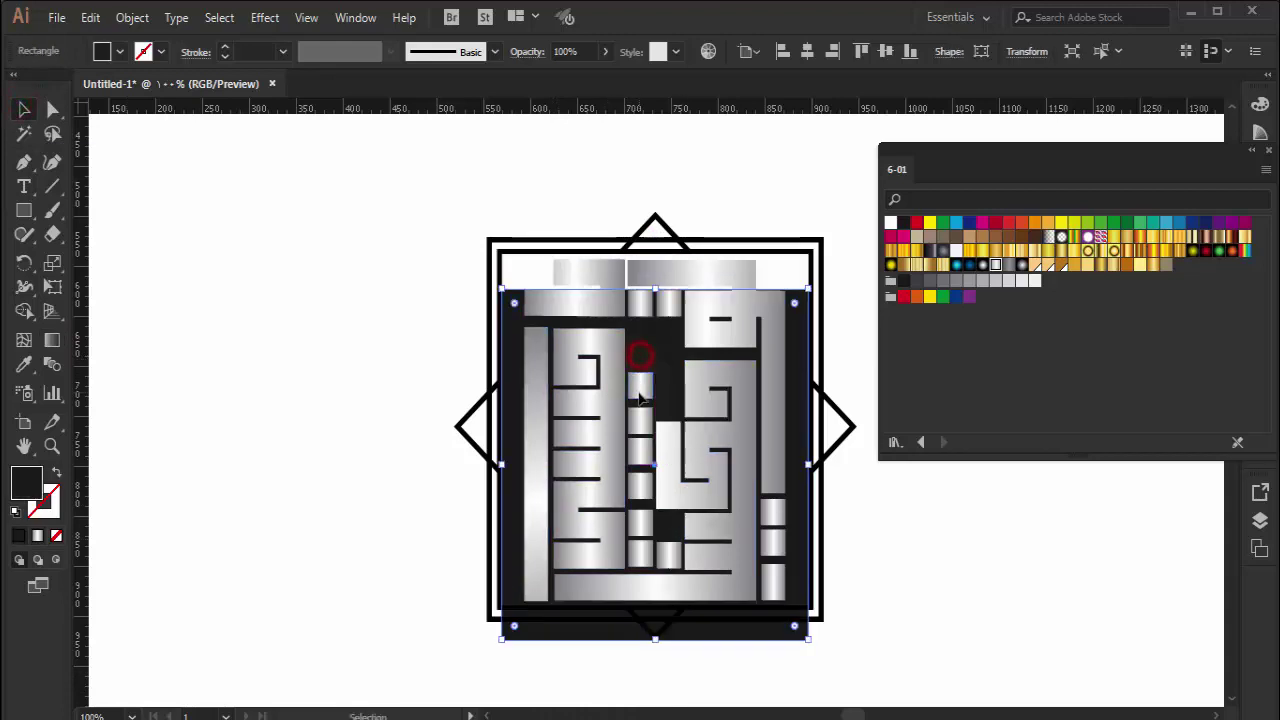
click(47, 112)
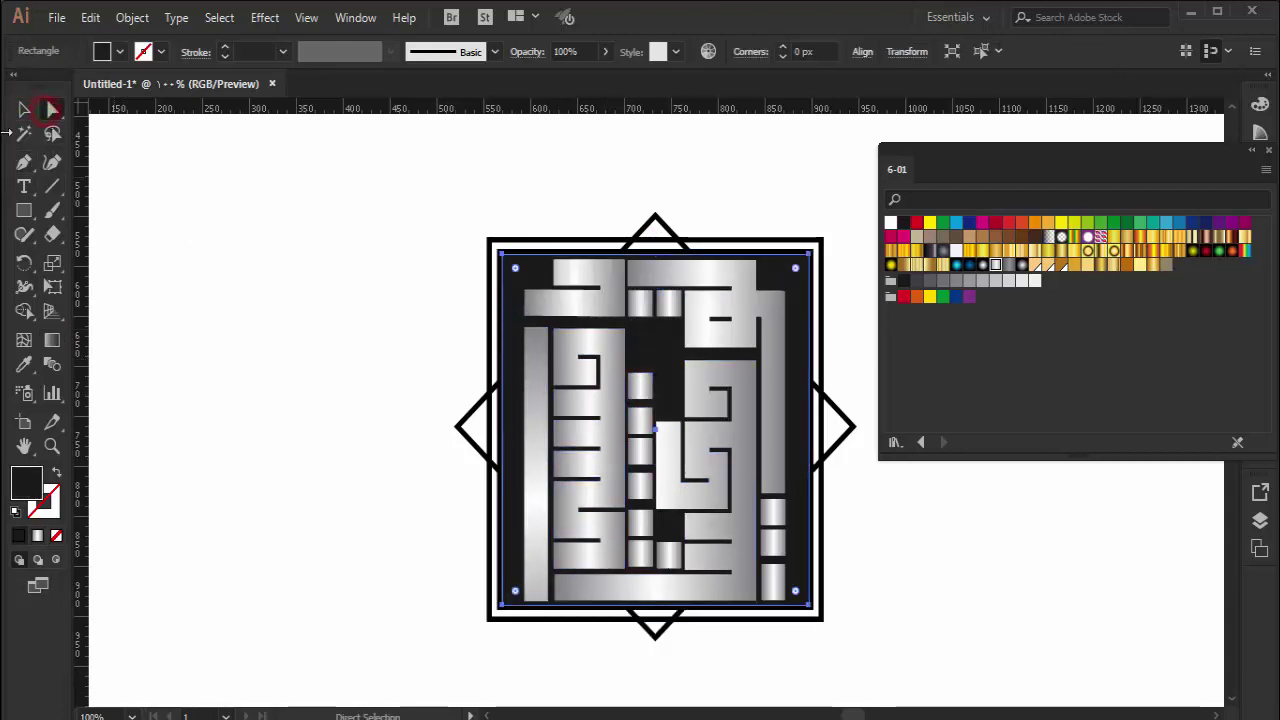
Step: Redraw the silver gradient vertically along the seven centre-column squares
click(286, 352)
click(640, 382)
shift+click(640, 425)
shift+click(640, 458)
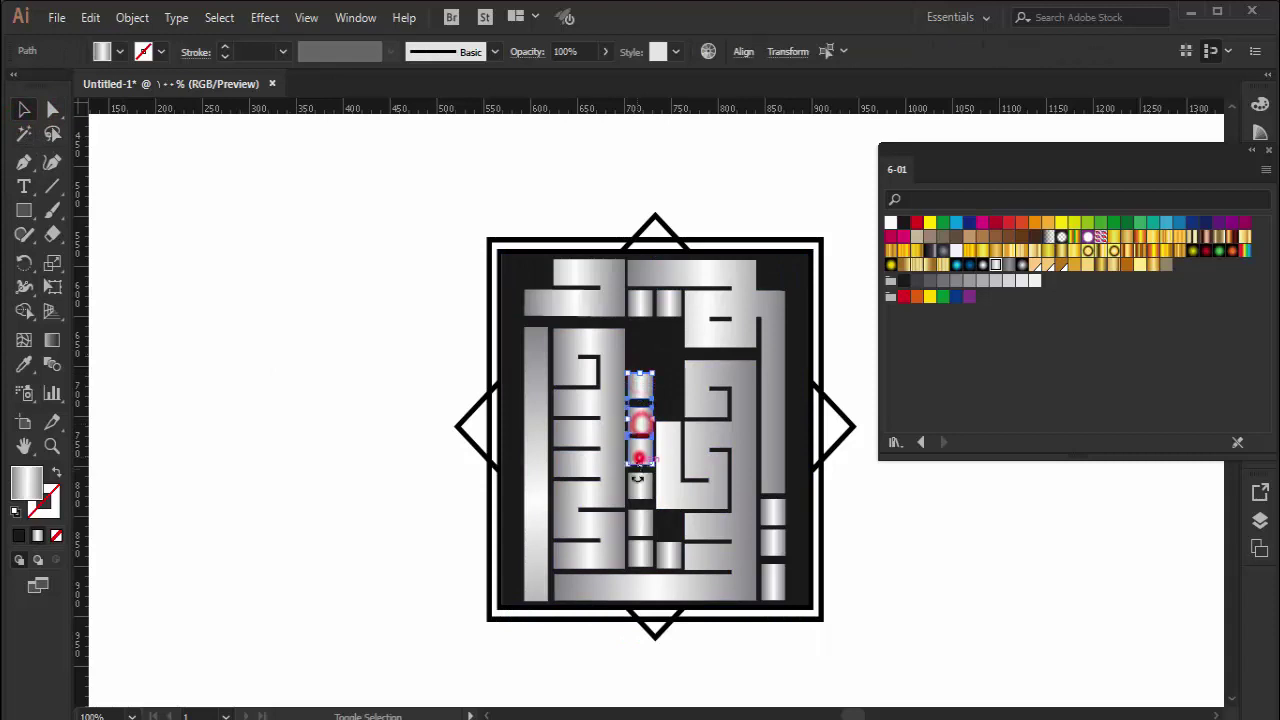
shift+click(640, 487)
shift+click(640, 517)
shift+click(643, 549)
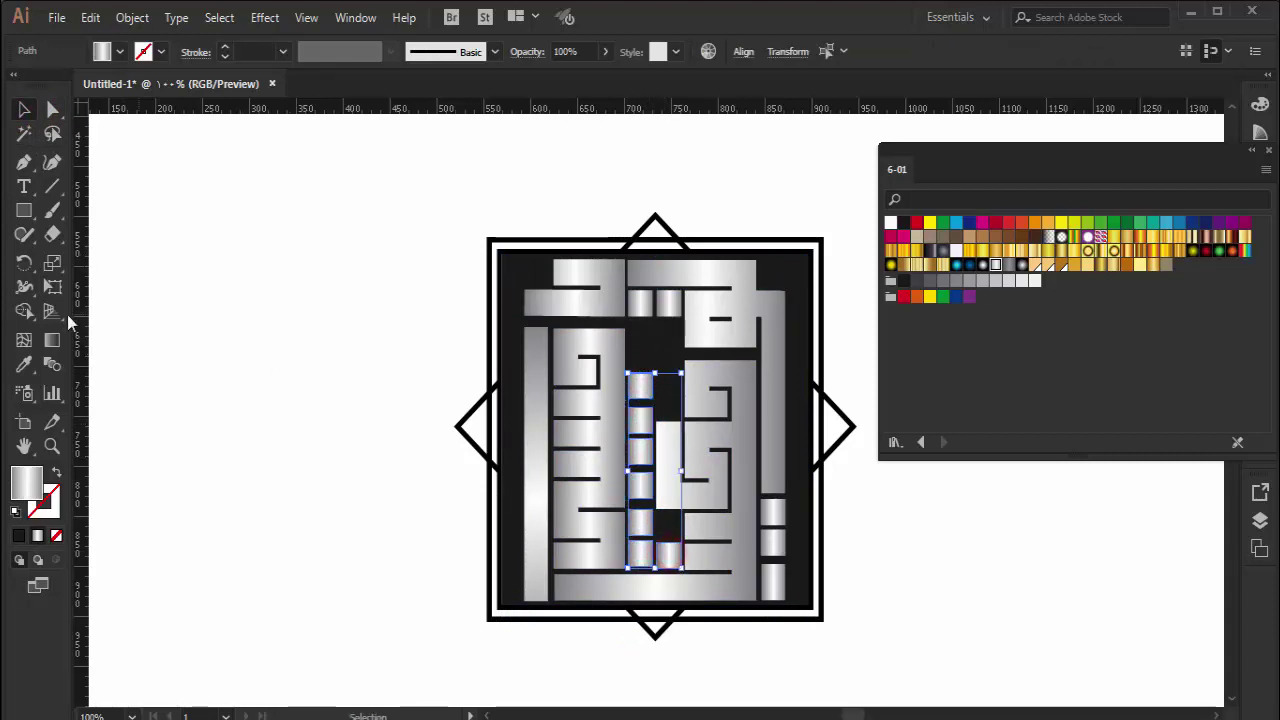
click(52, 340)
drag(644, 355, 644, 545)
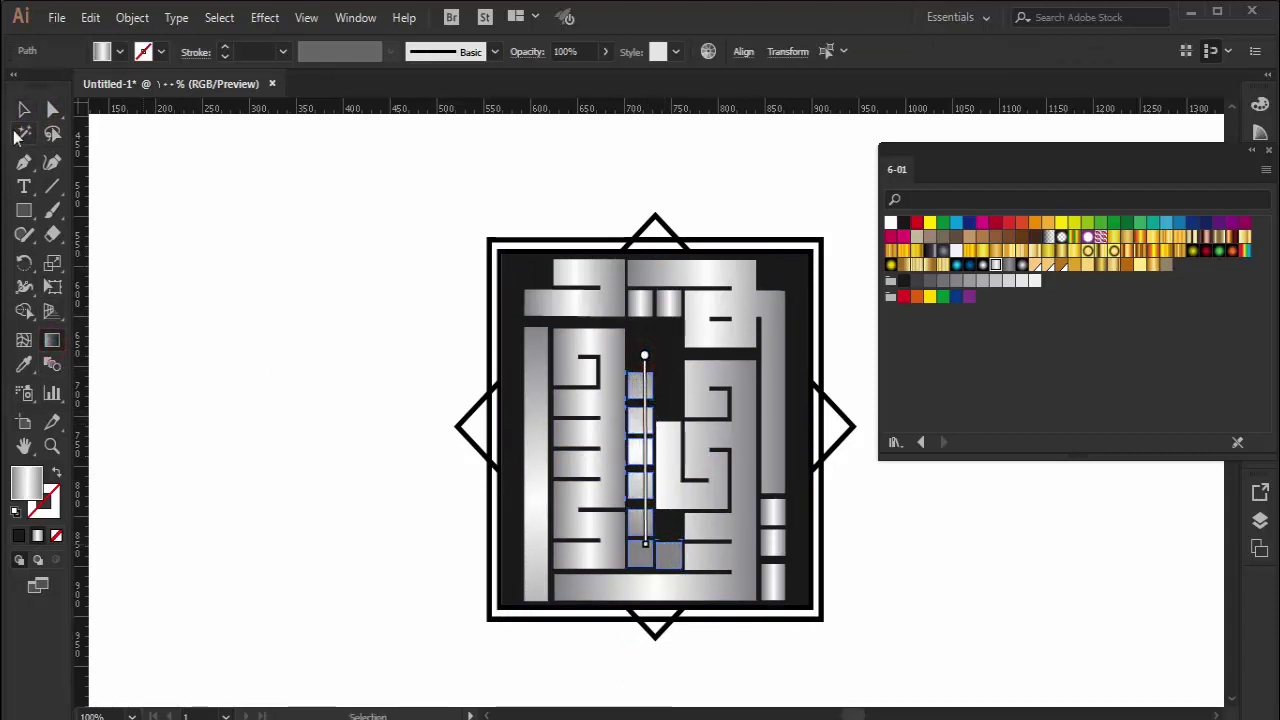
Step: Select the small blocks at the centre column's top, then the right-column blocks
click(306, 372)
click(645, 300)
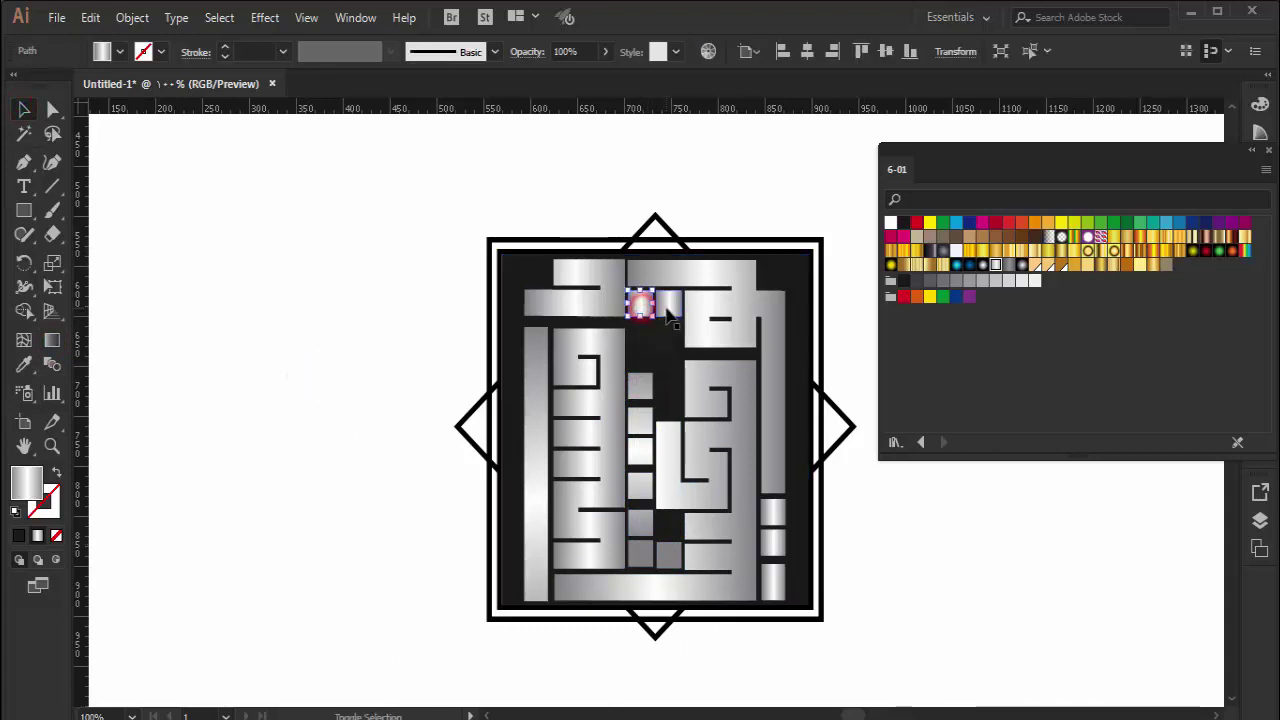
click(55, 343)
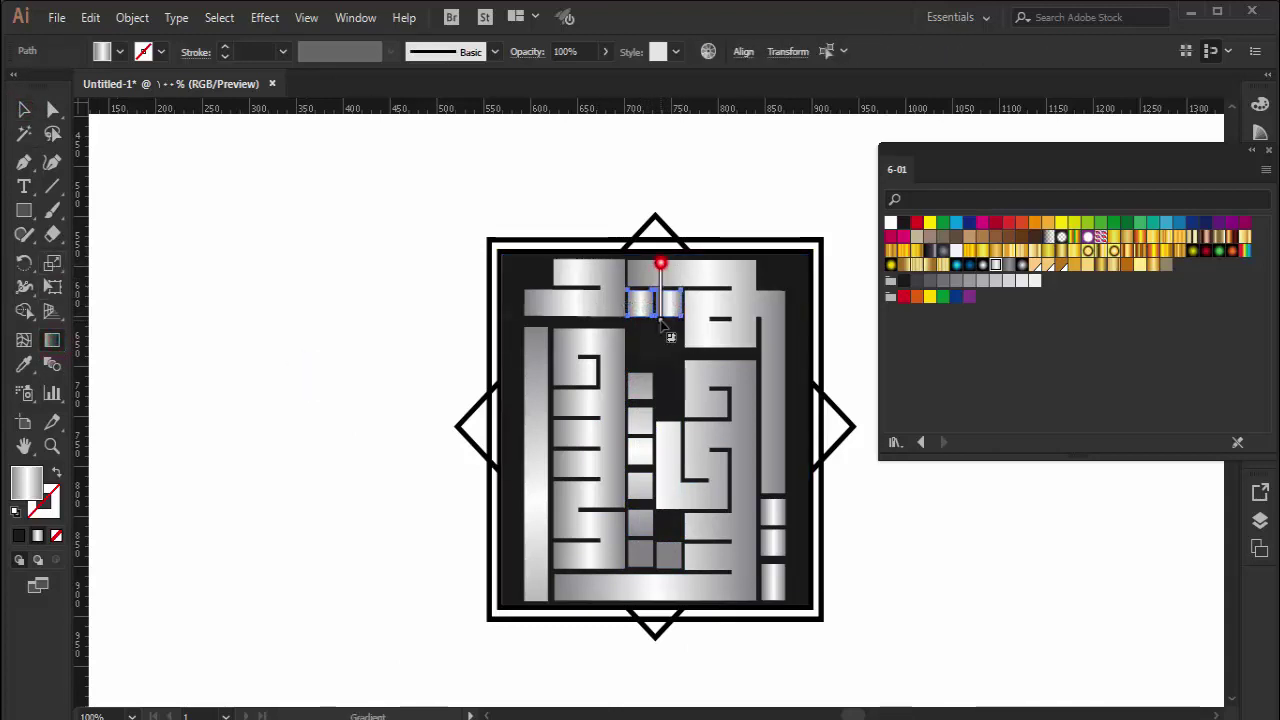
key(v)
click(186, 357)
click(775, 515)
shift+click(780, 540)
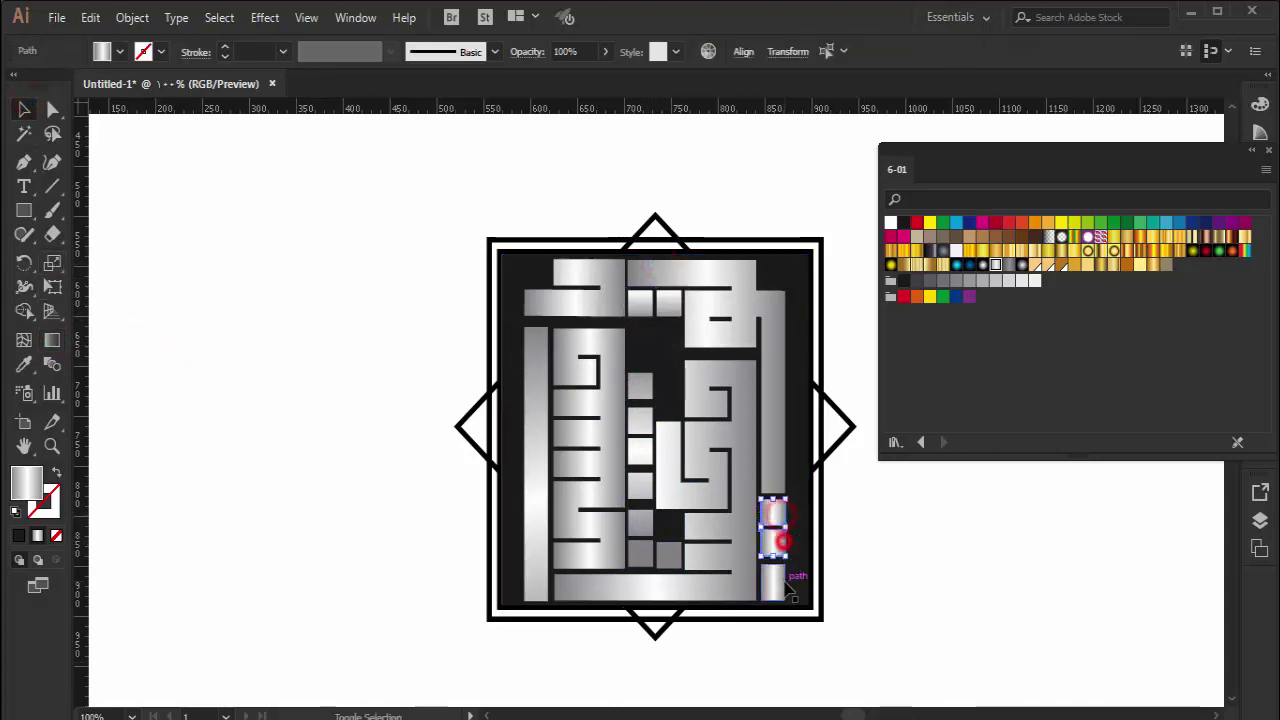
shift+click(784, 583)
Step: Run a vertical silver gradient across the small lower-right block
click(806, 680)
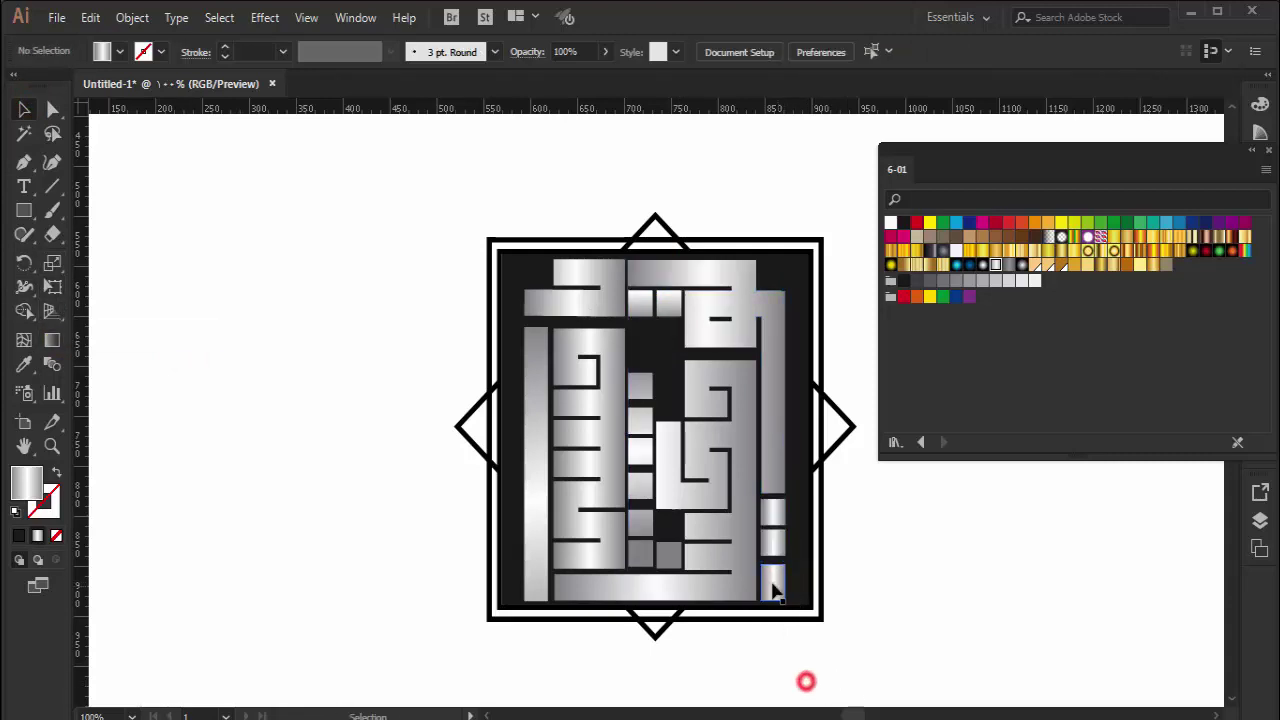
click(773, 585)
key(a)
click(184, 306)
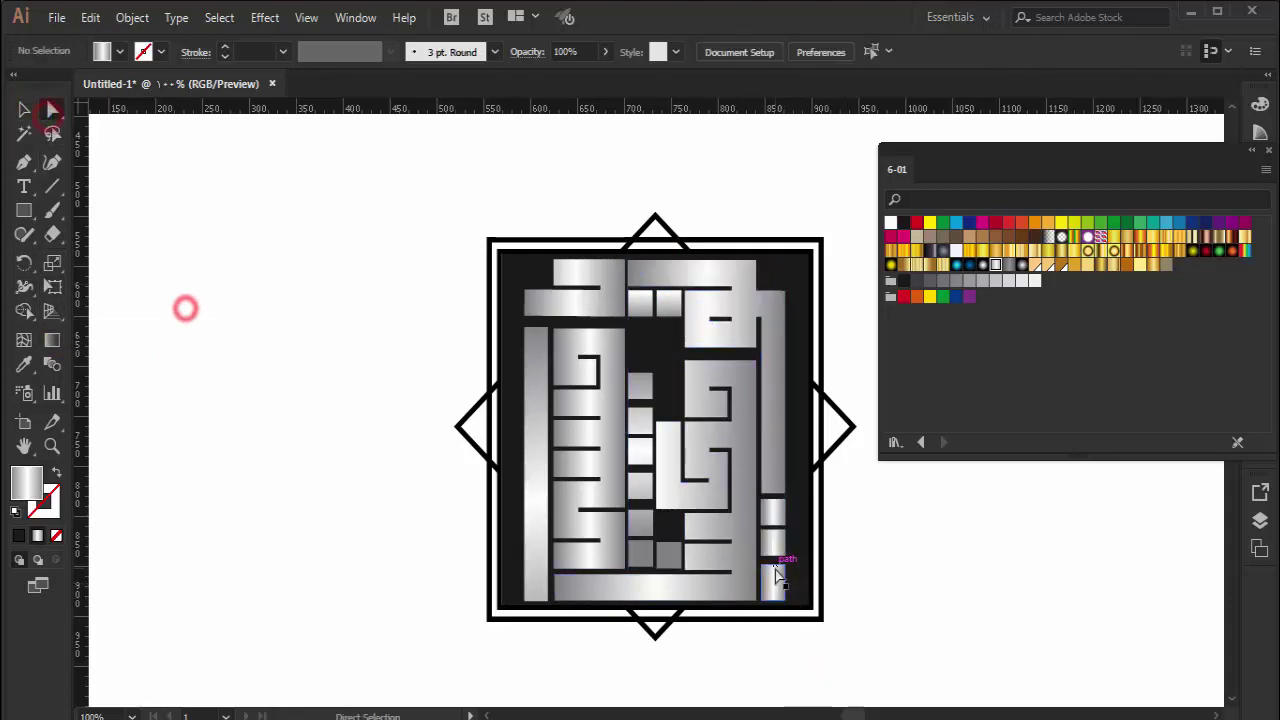
click(775, 580)
click(52, 340)
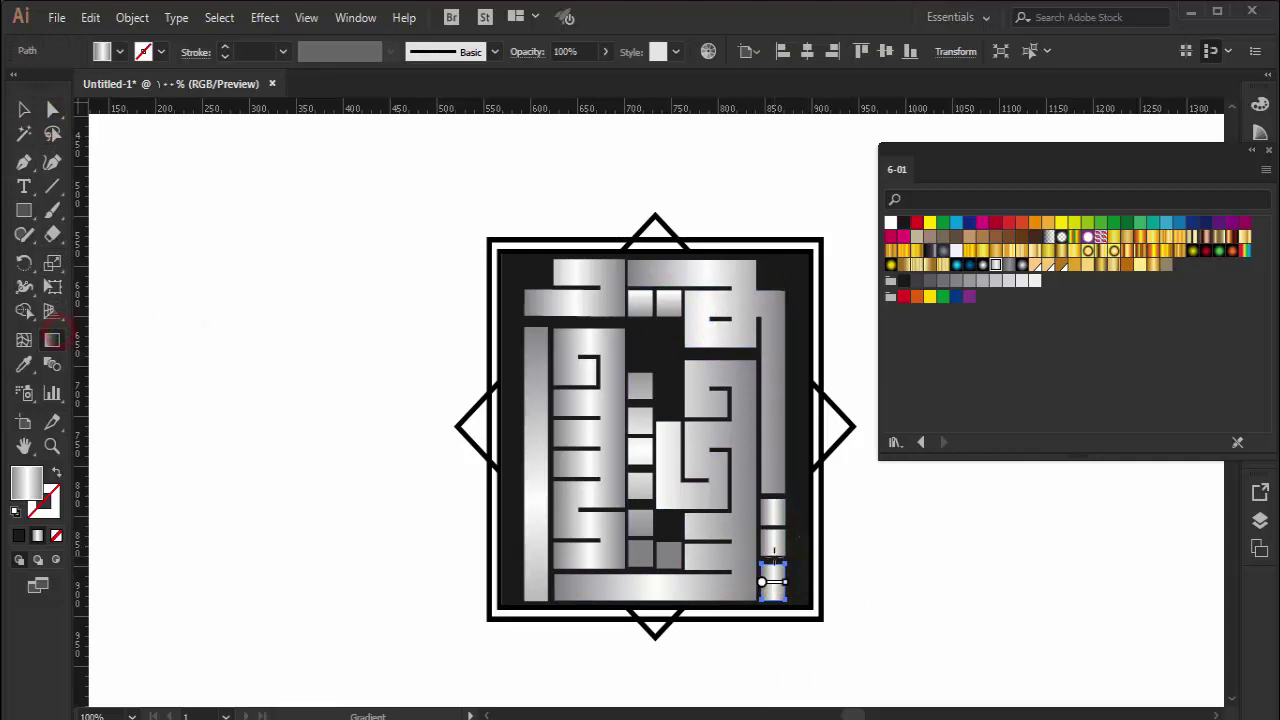
drag(775, 619, 772, 556)
Step: Redraw a vertical gradient across the two upper right-column blocks
click(24, 108)
click(223, 343)
click(776, 543)
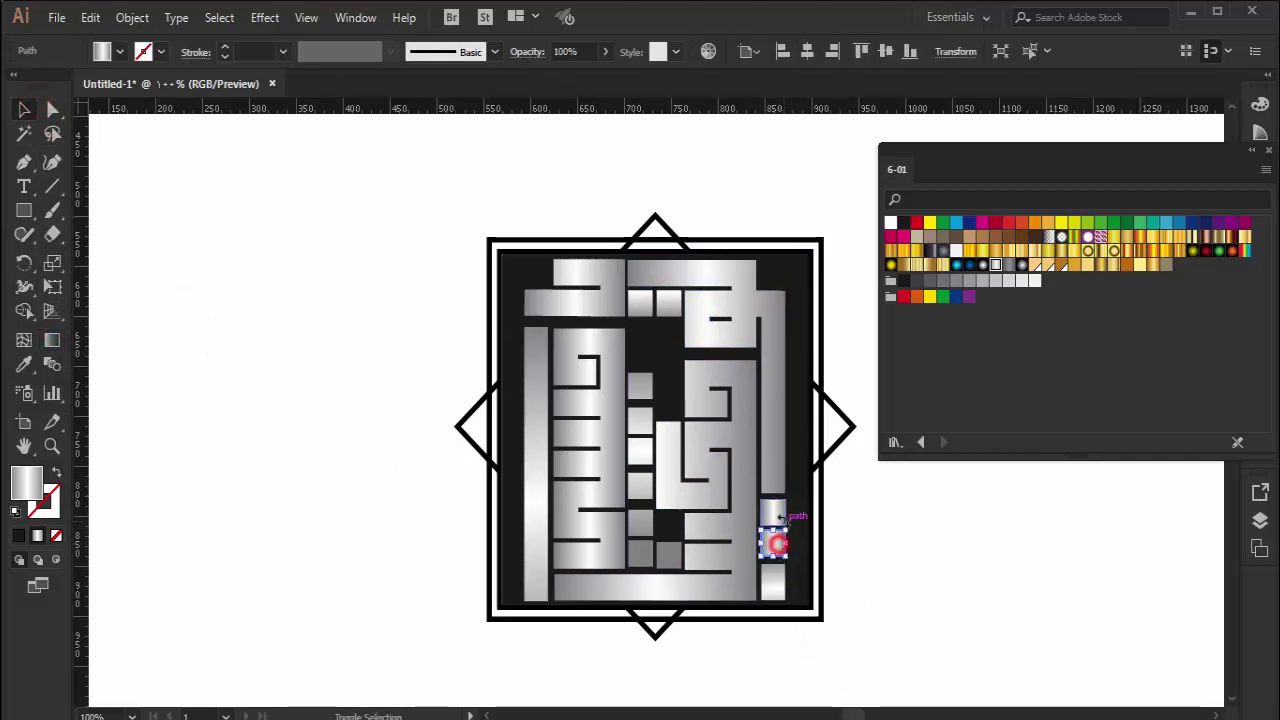
shift+click(776, 518)
click(52, 340)
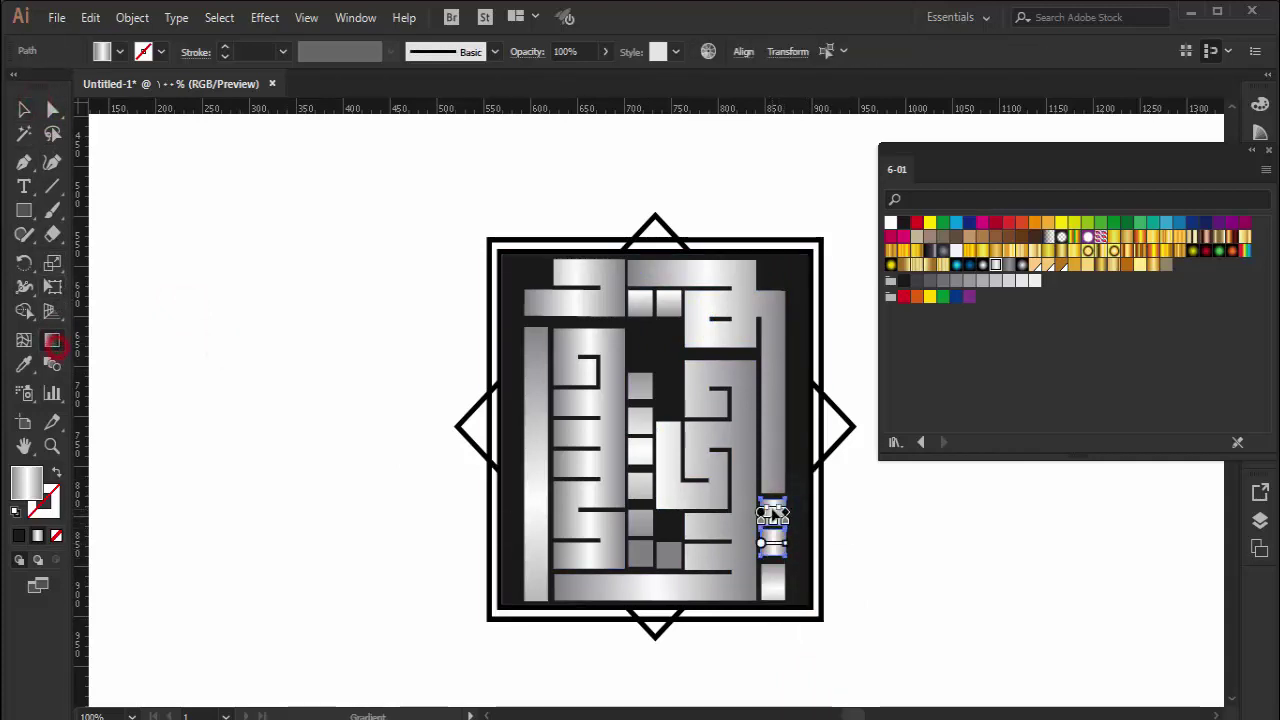
drag(779, 612, 772, 474)
key(v)
click(211, 403)
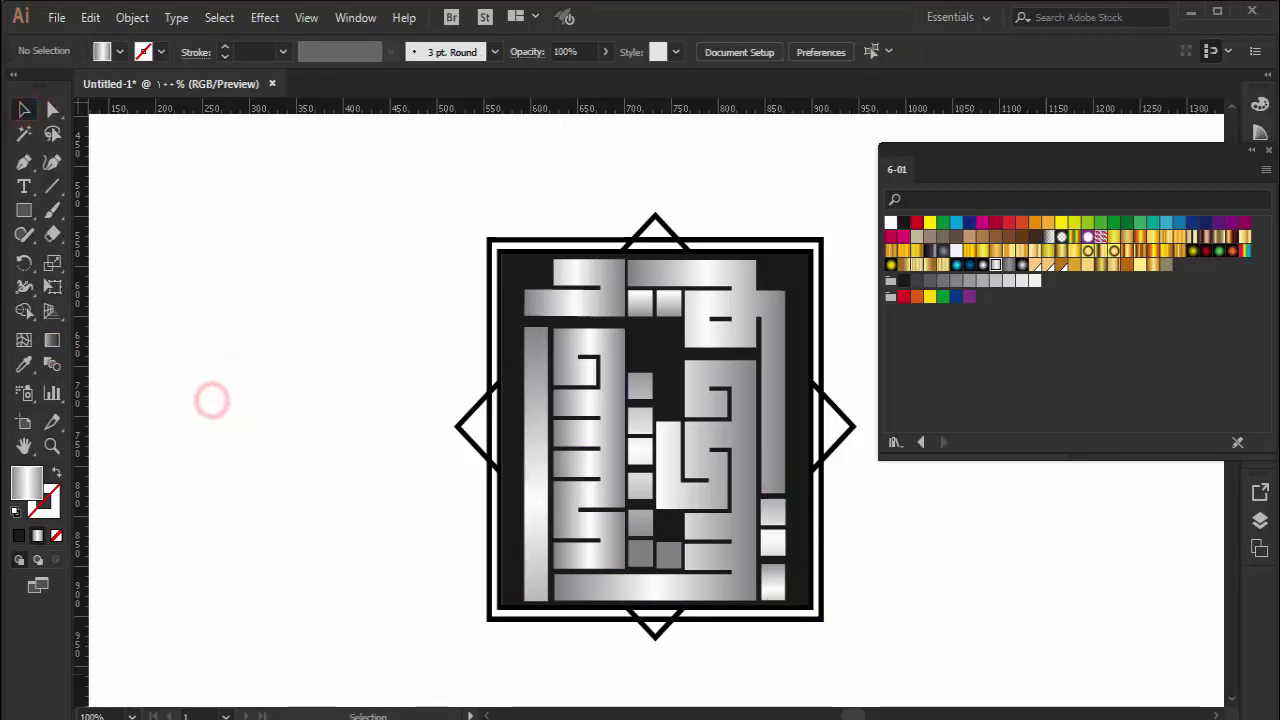
Step: Try several gold gradient swatches on the outer frame, settling on one
click(822, 268)
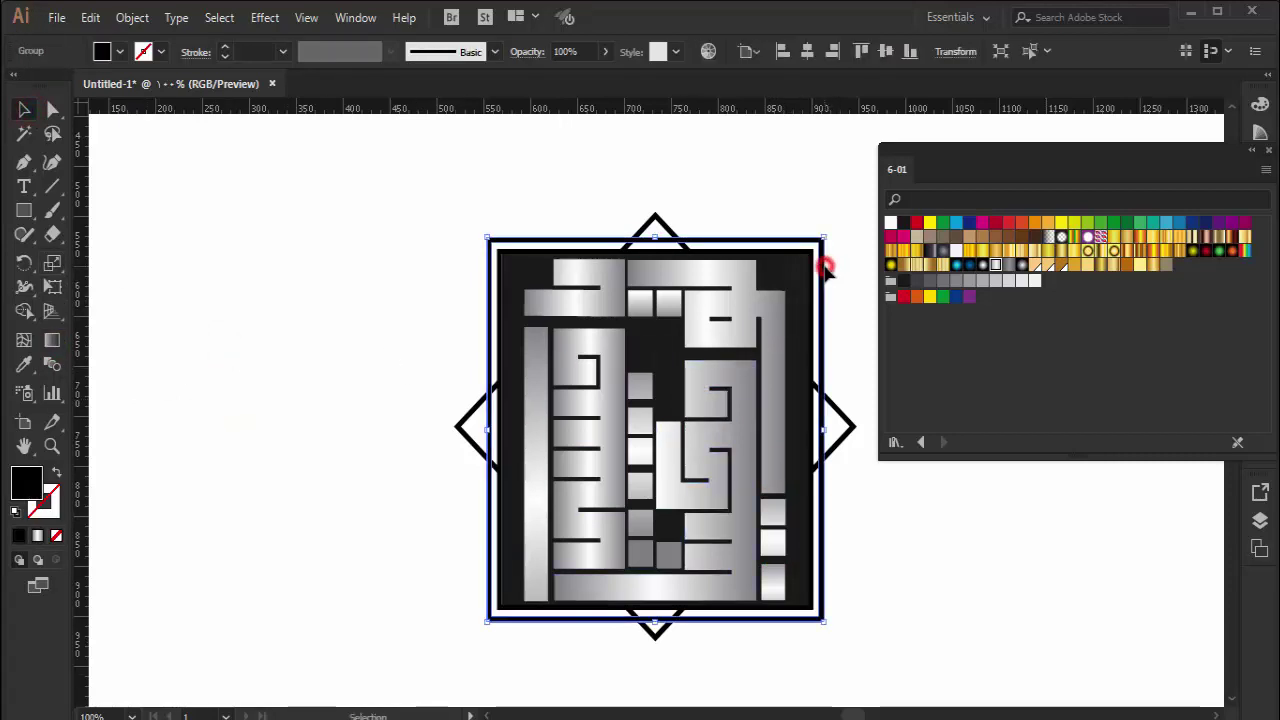
click(1102, 264)
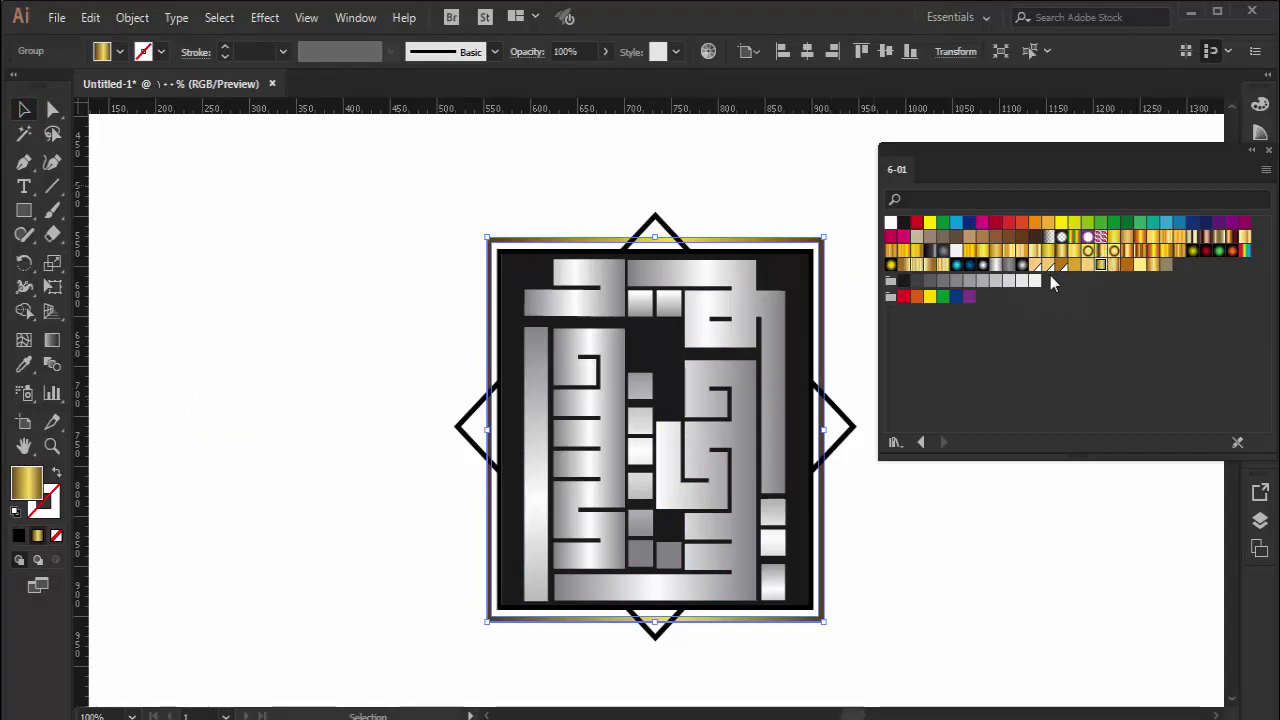
click(1062, 253)
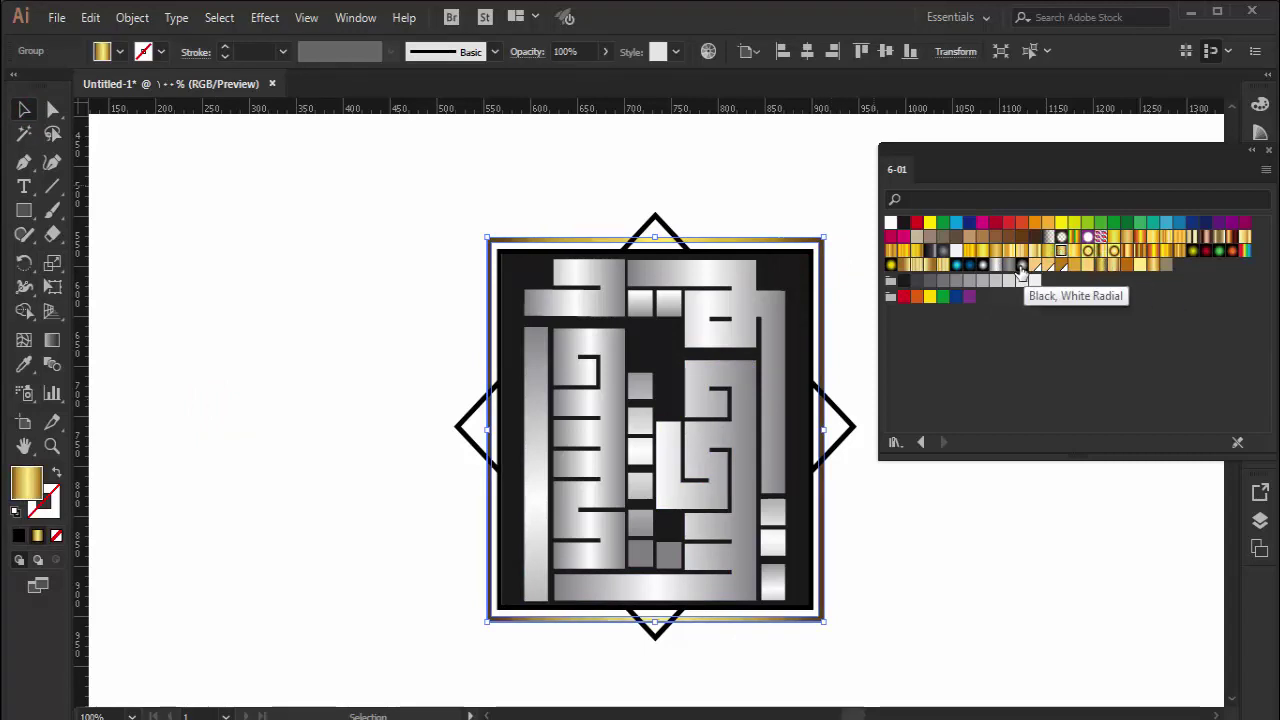
click(930, 264)
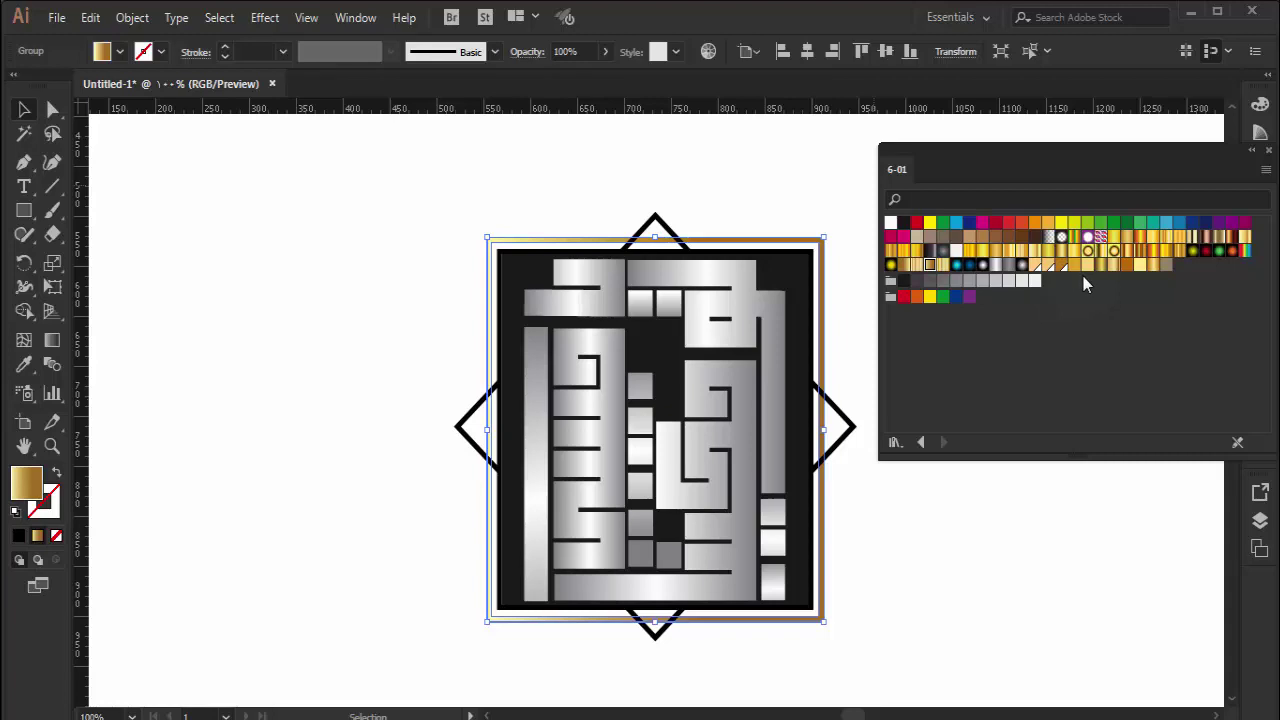
click(1062, 251)
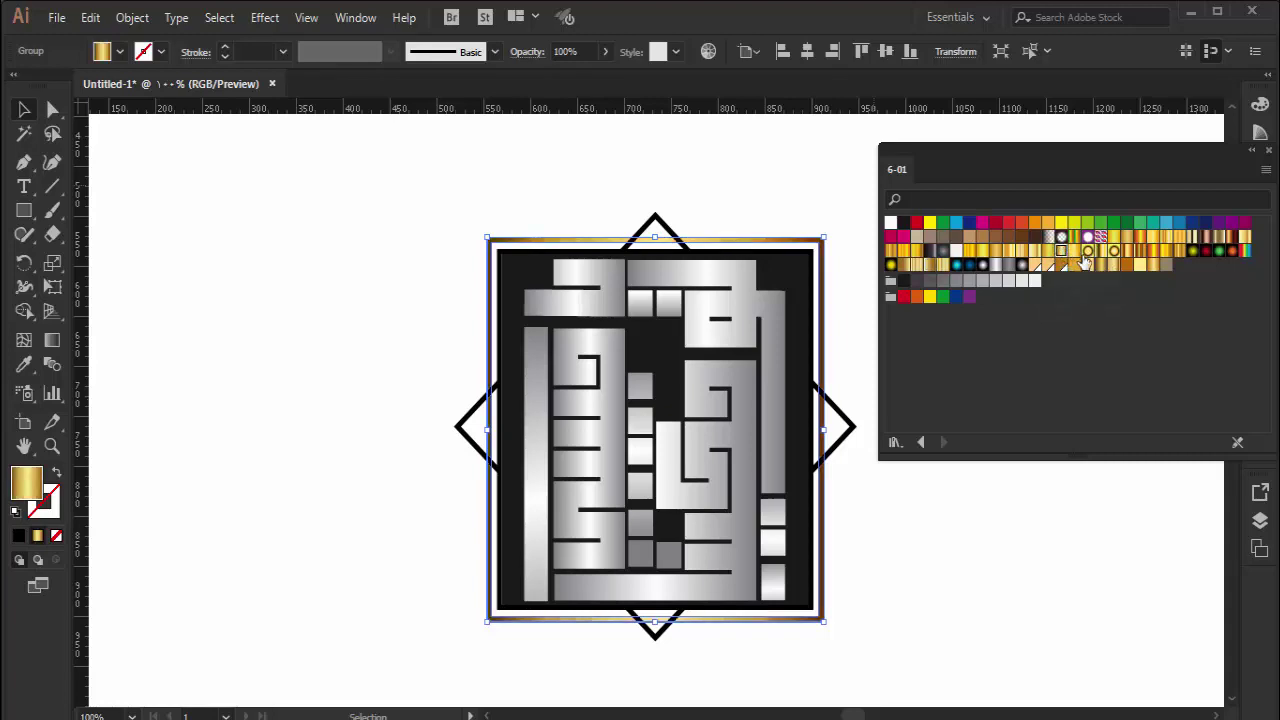
click(1099, 268)
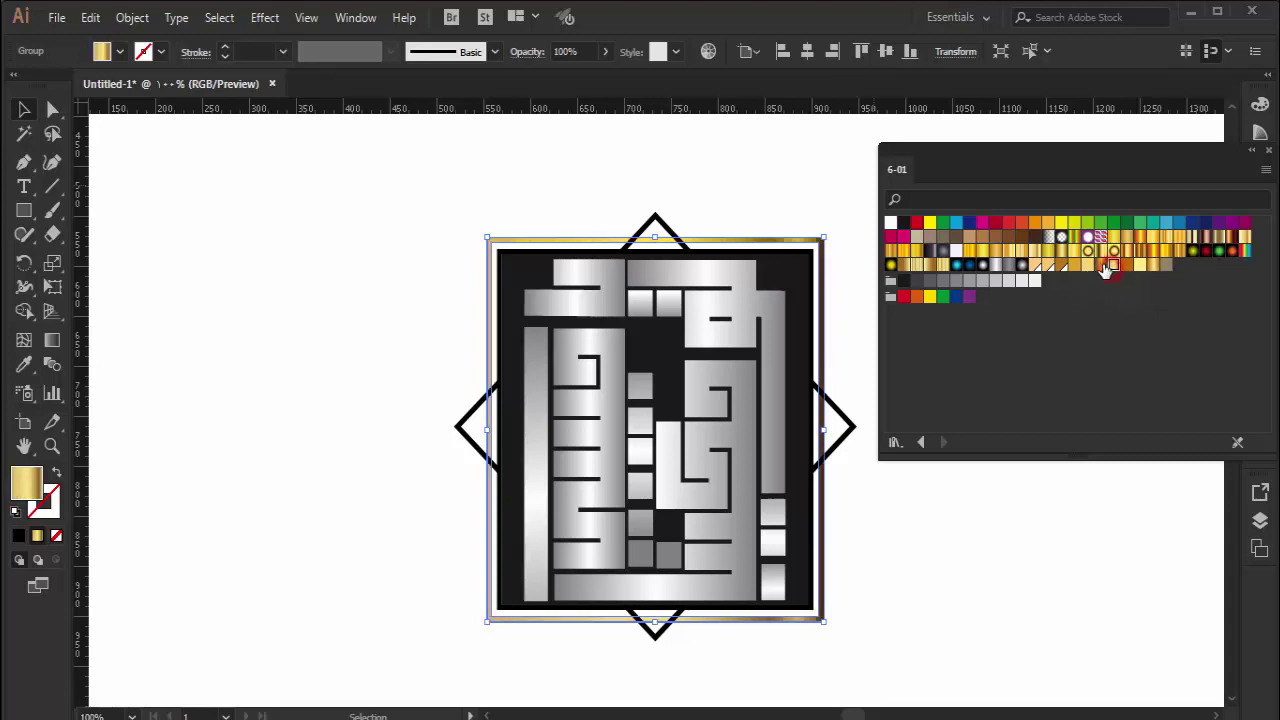
Step: Fill the diamonds with the same gold gradient and send them behind the frame
click(845, 410)
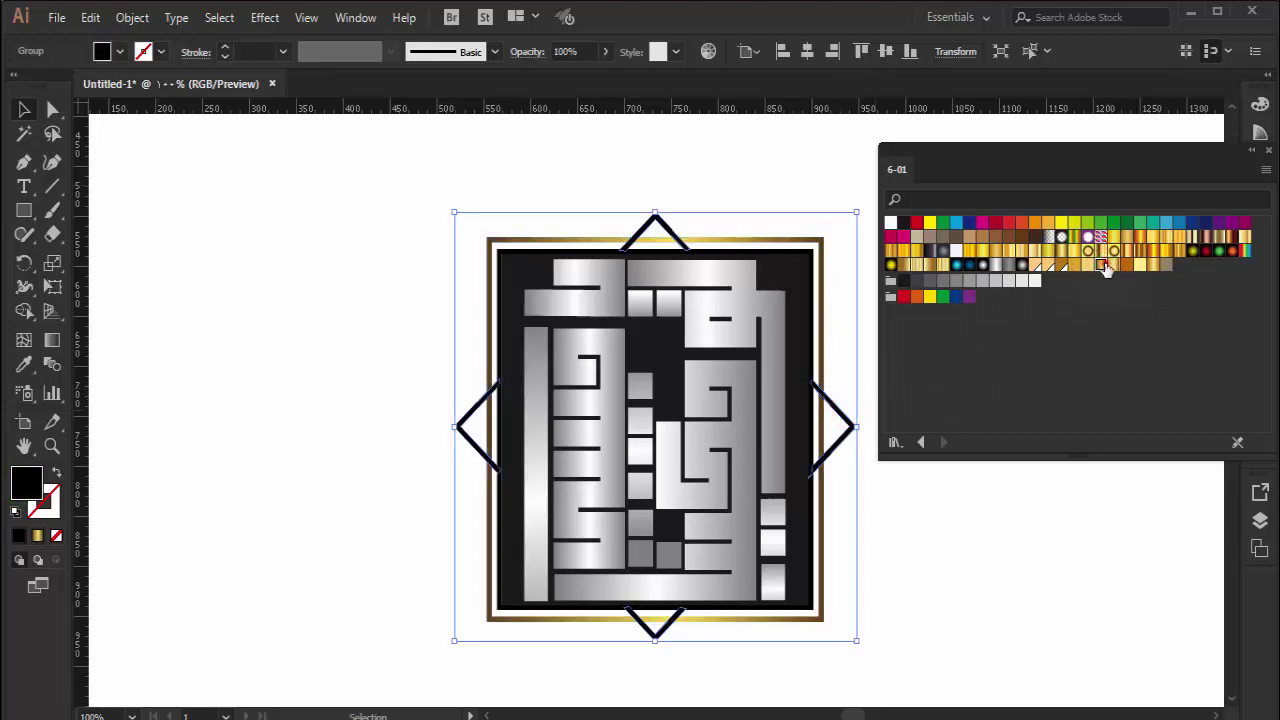
click(1103, 266)
click(950, 581)
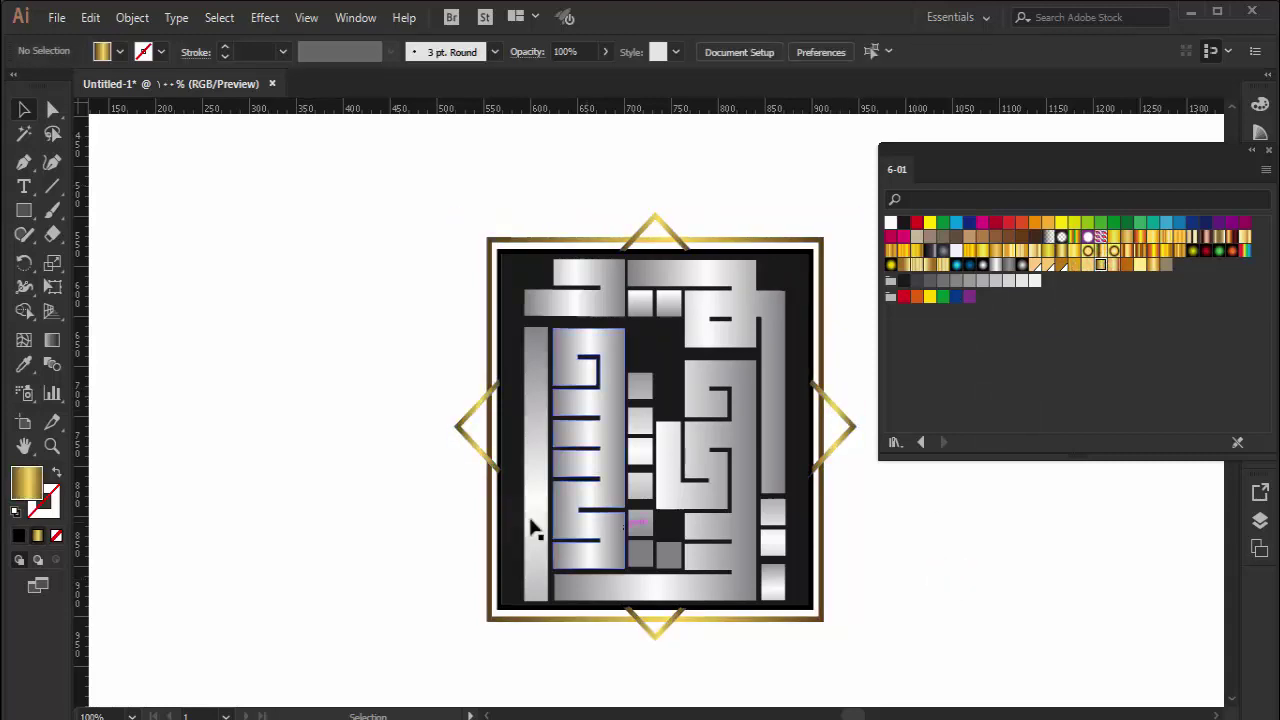
right_click(462, 427)
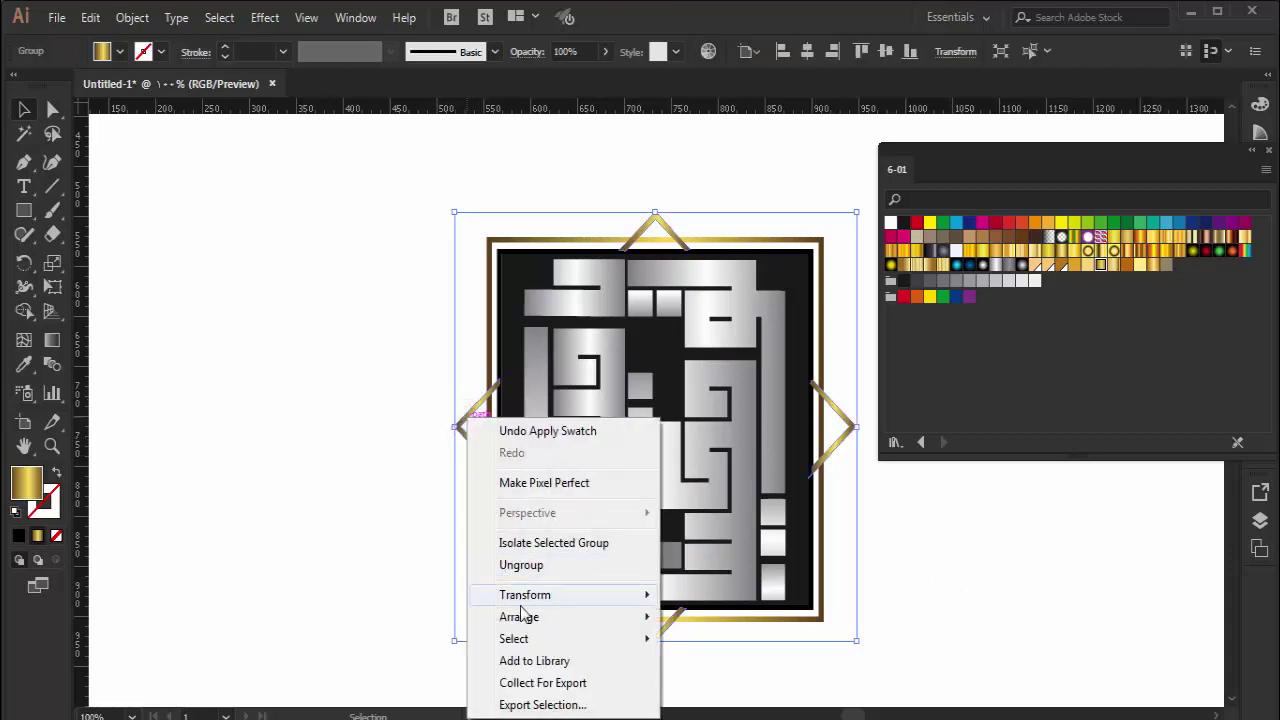
click(728, 680)
click(427, 527)
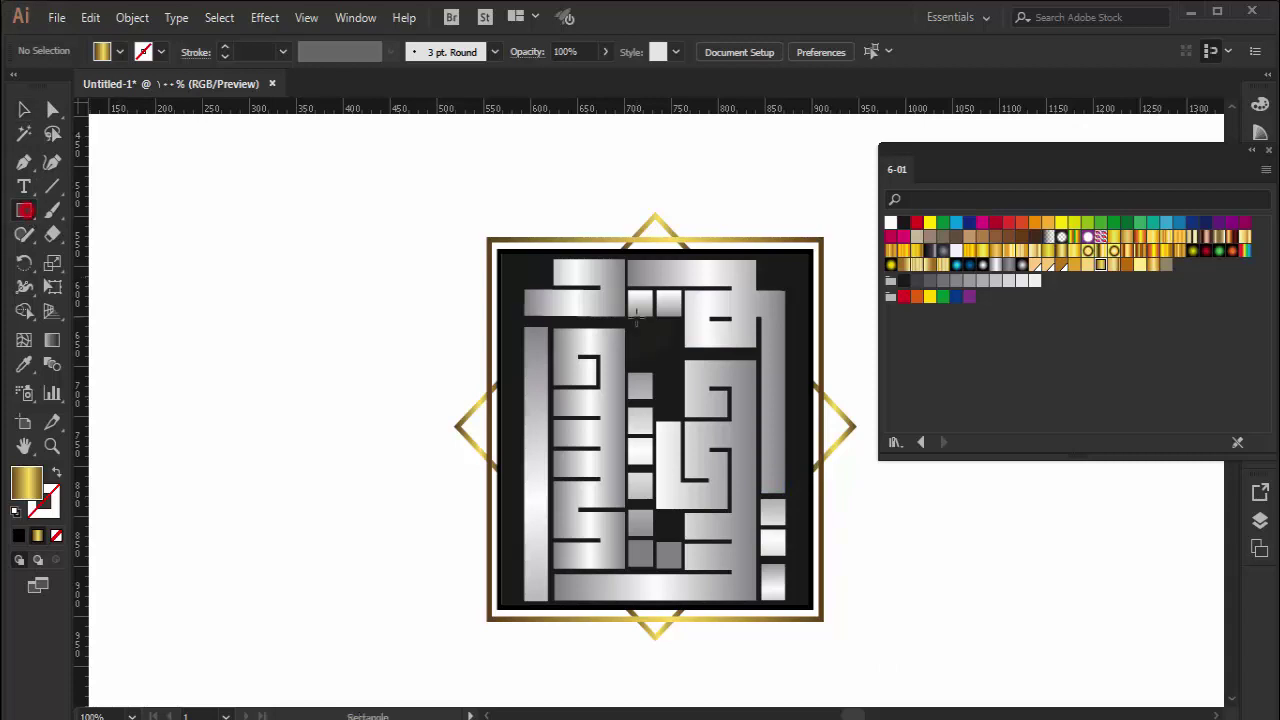
Step: Draw a rectangle covering the whole frame and send it to the back
mouse_move(490, 238)
mouse_down()
mouse_move(818, 532)
mouse_move(820, 617)
mouse_up()
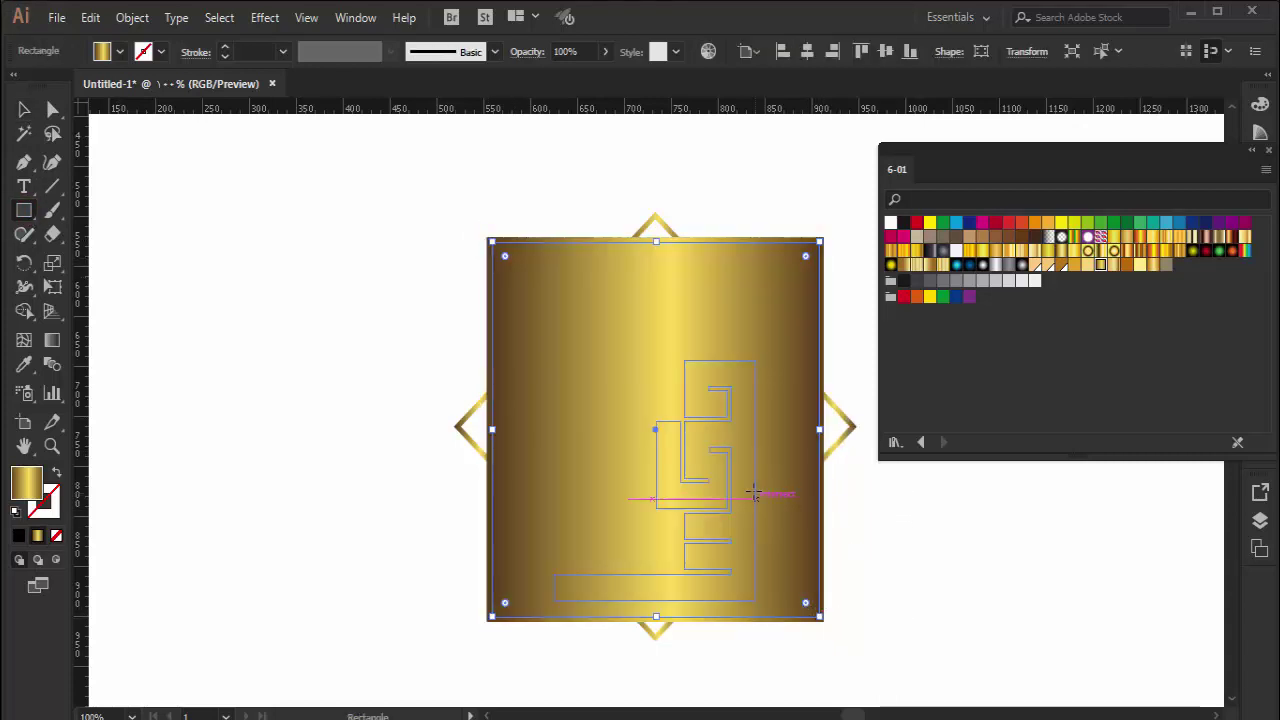
right_click(755, 493)
click(974, 451)
click(975, 602)
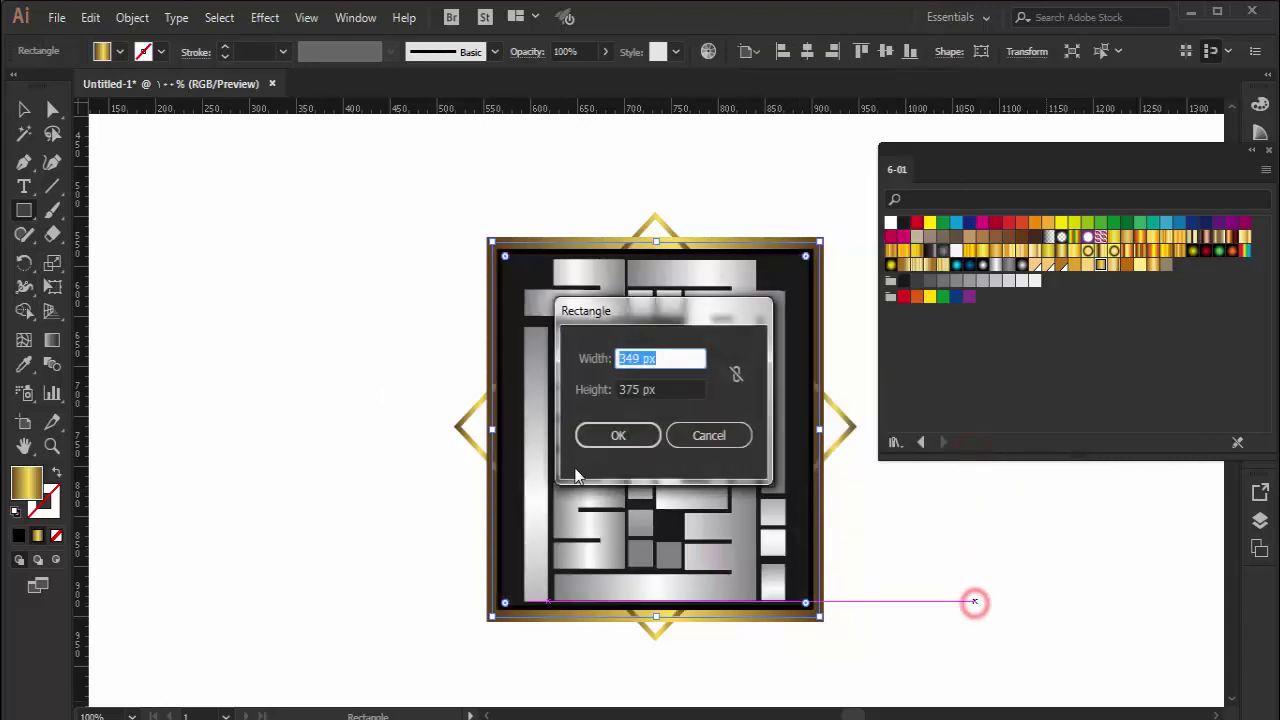
click(700, 437)
Step: Send the artwork group to the back so the black panel sits inside the gold frame
click(24, 108)
click(160, 380)
right_click(460, 427)
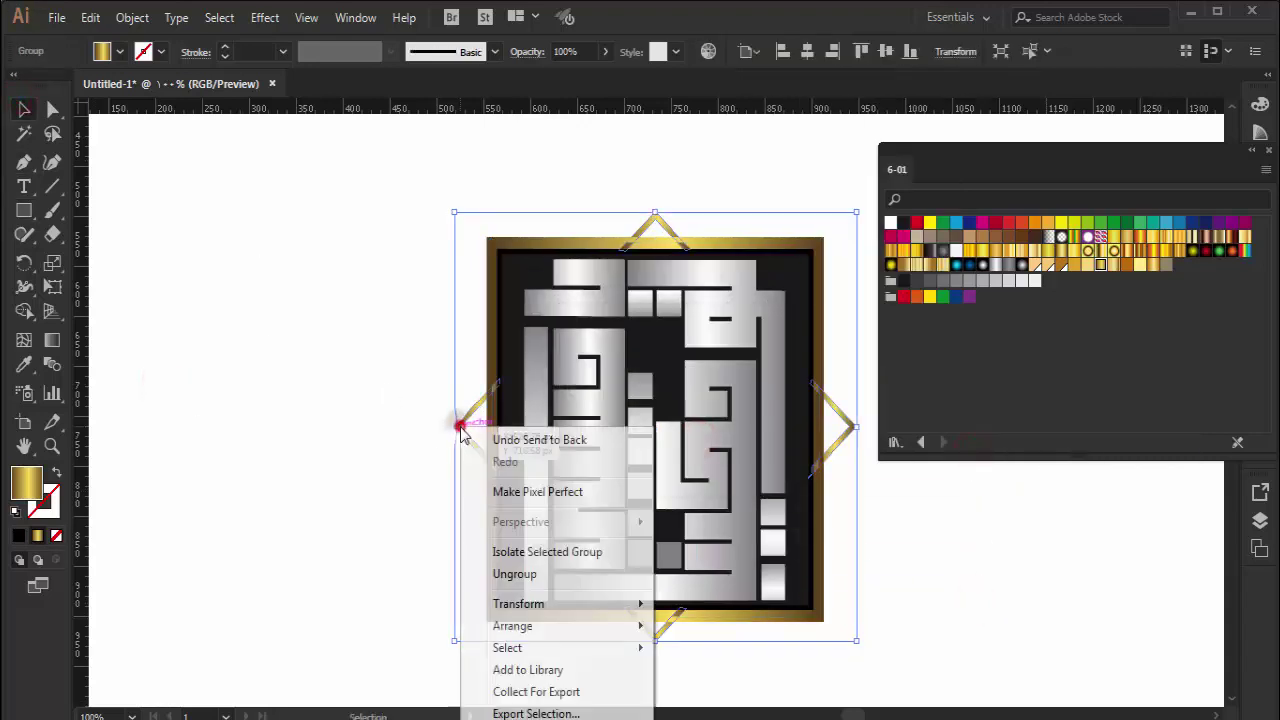
mouse_move(513, 626)
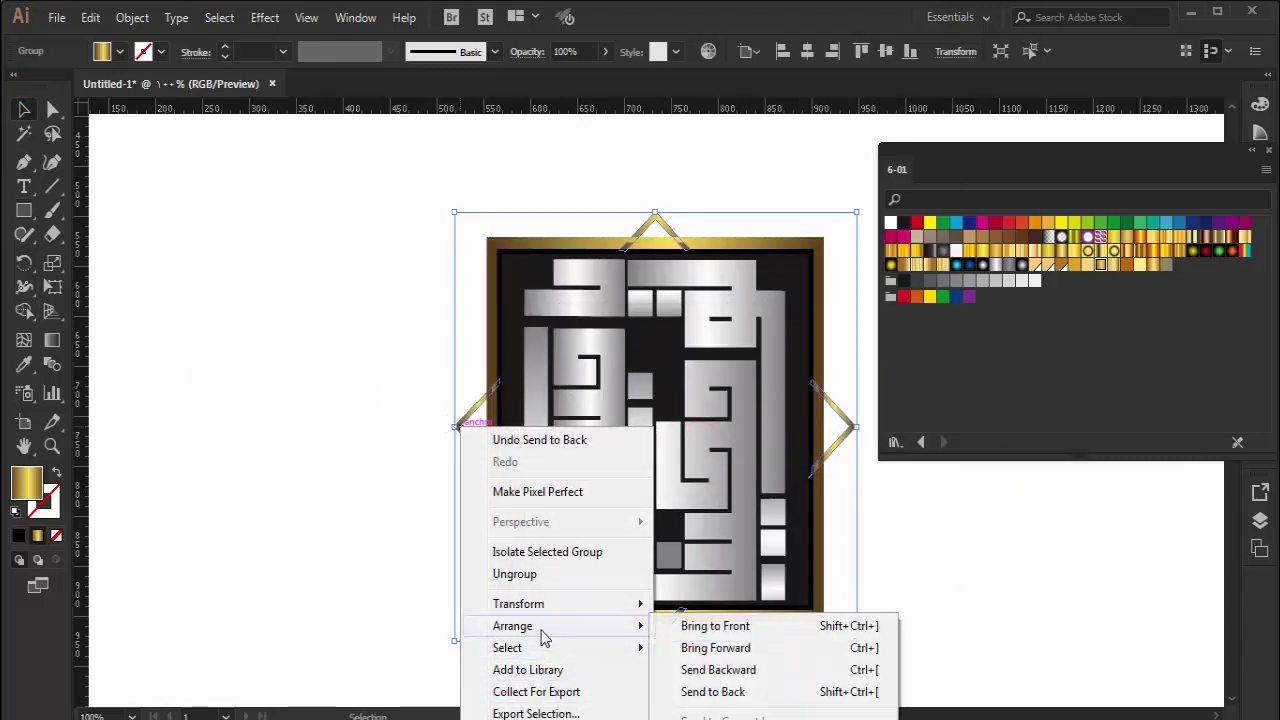
click(700, 691)
click(423, 468)
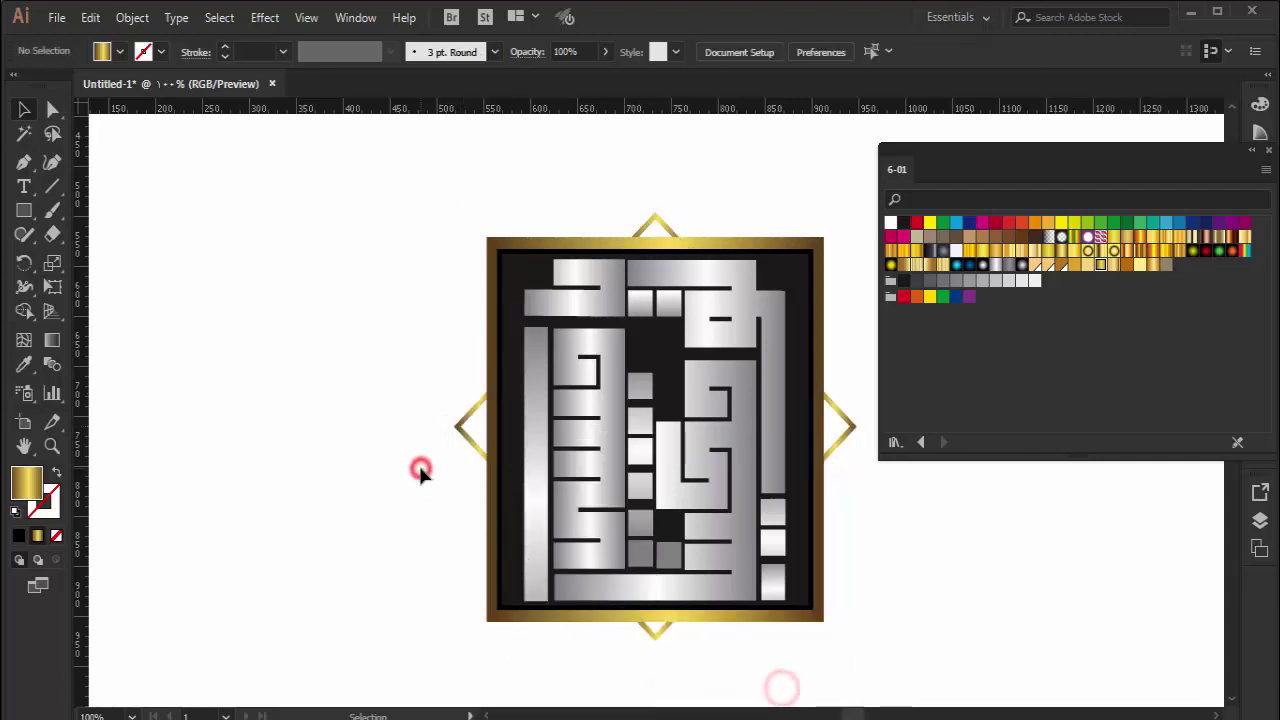
click(509, 601)
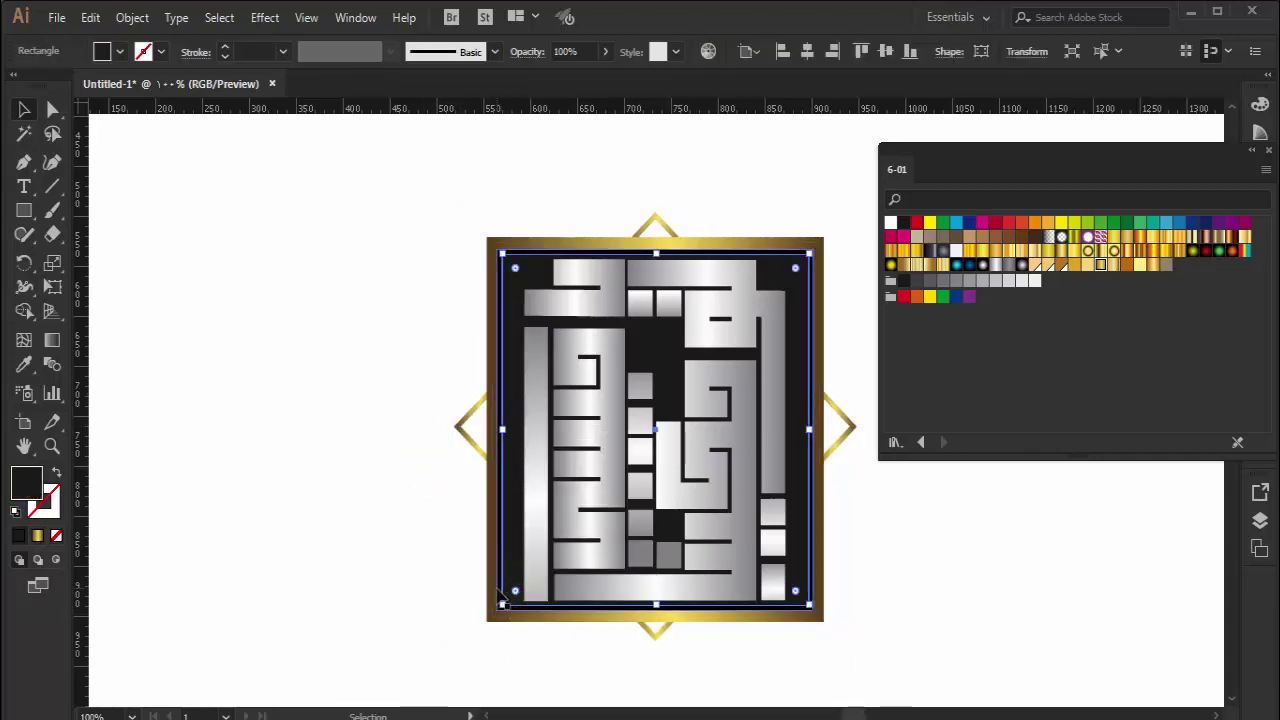
click(497, 591)
click(746, 660)
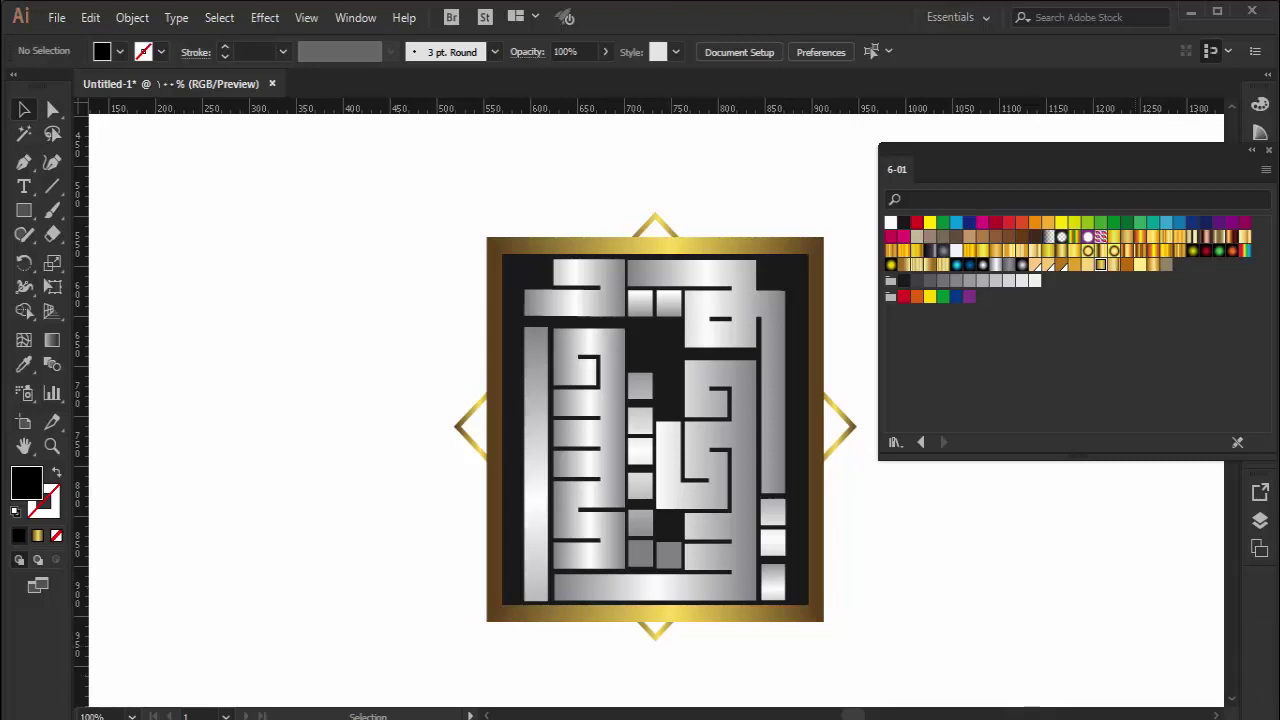
scroll(777, 446, right, 3)
scroll(705, 513, down, 2)
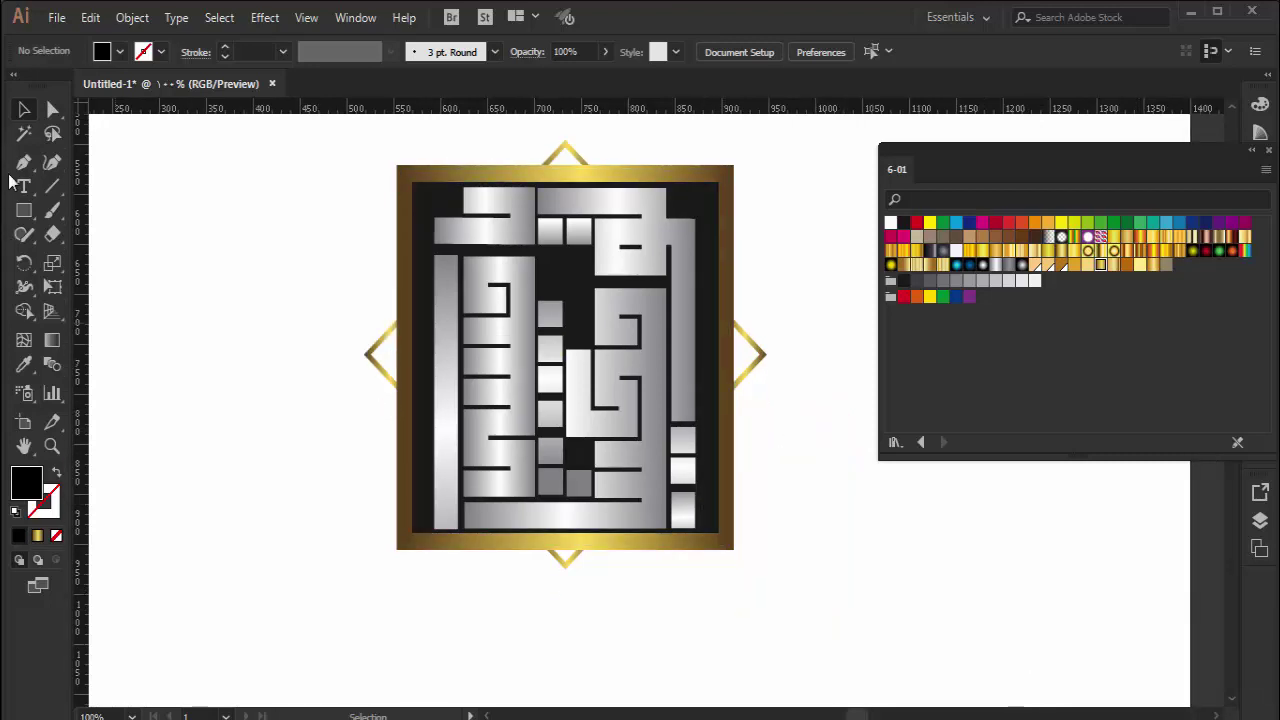
Step: Add the Arabic tagline 'نبتدي منين الحكاية' centred beneath the gold frame
click(24, 186)
click(731, 627)
text(نبتدي)
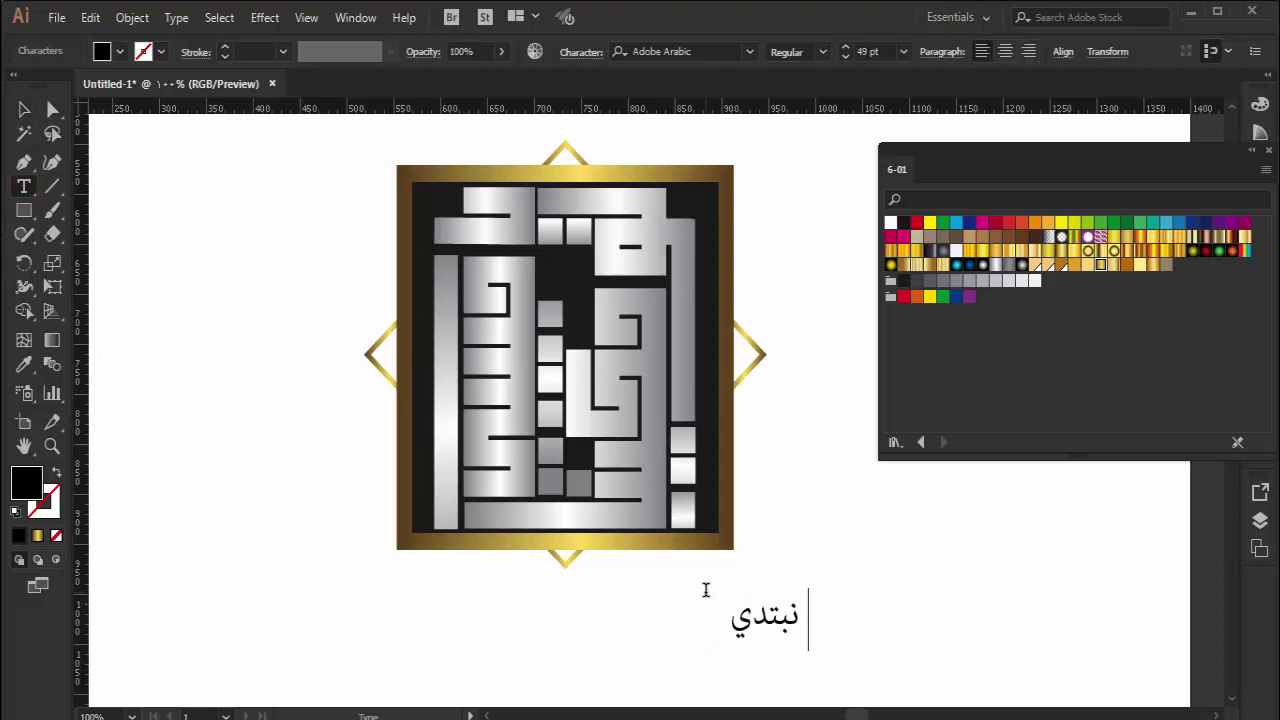
text( منين الحكاي)
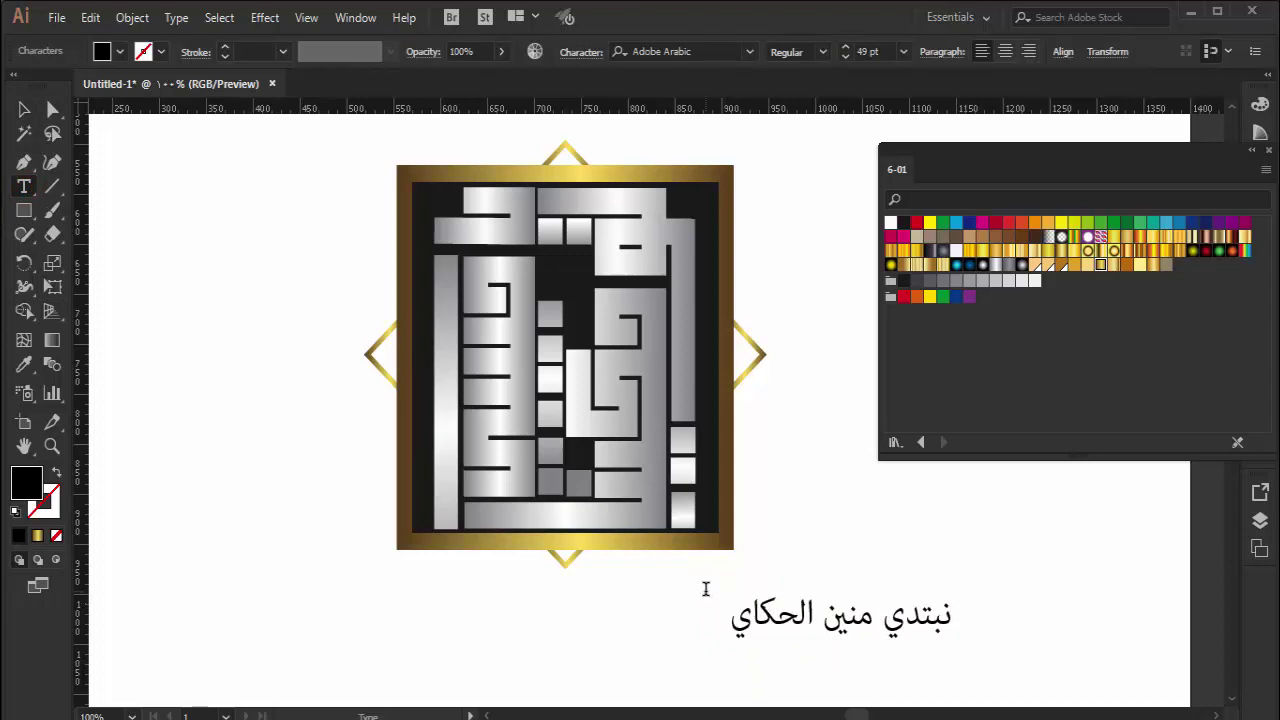
text(ة)
click(25, 112)
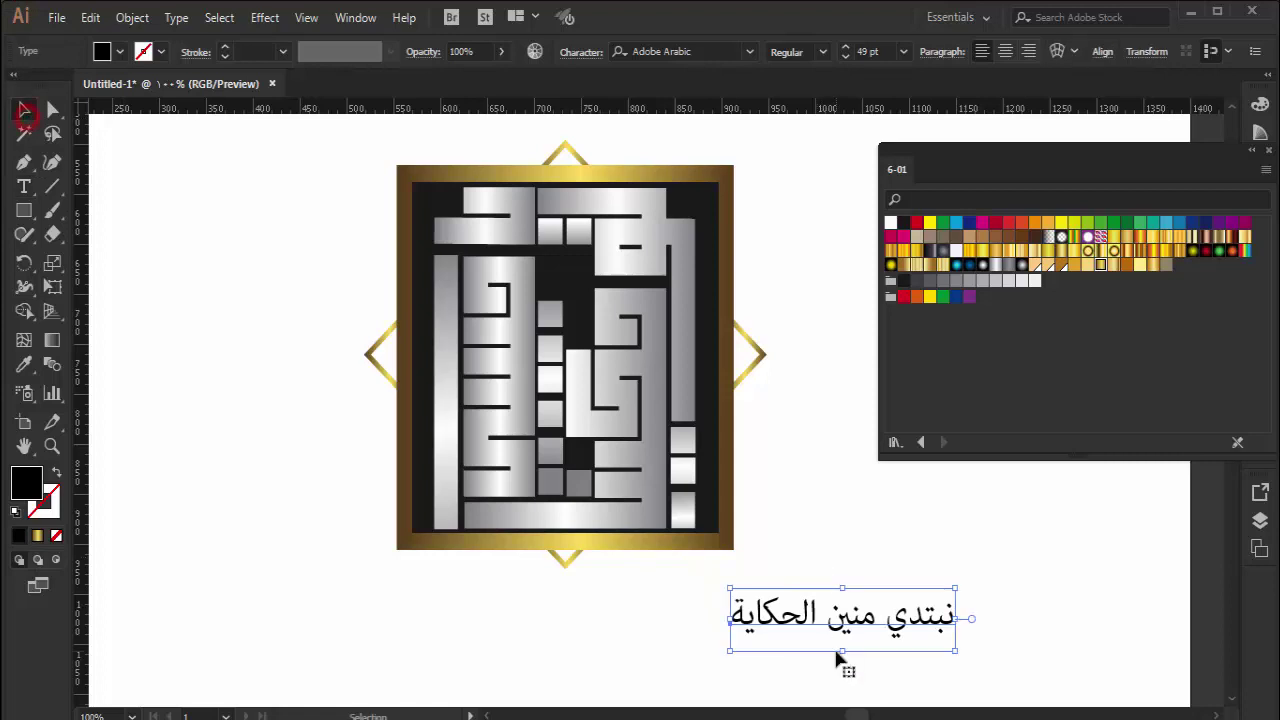
drag(832, 648, 637, 618)
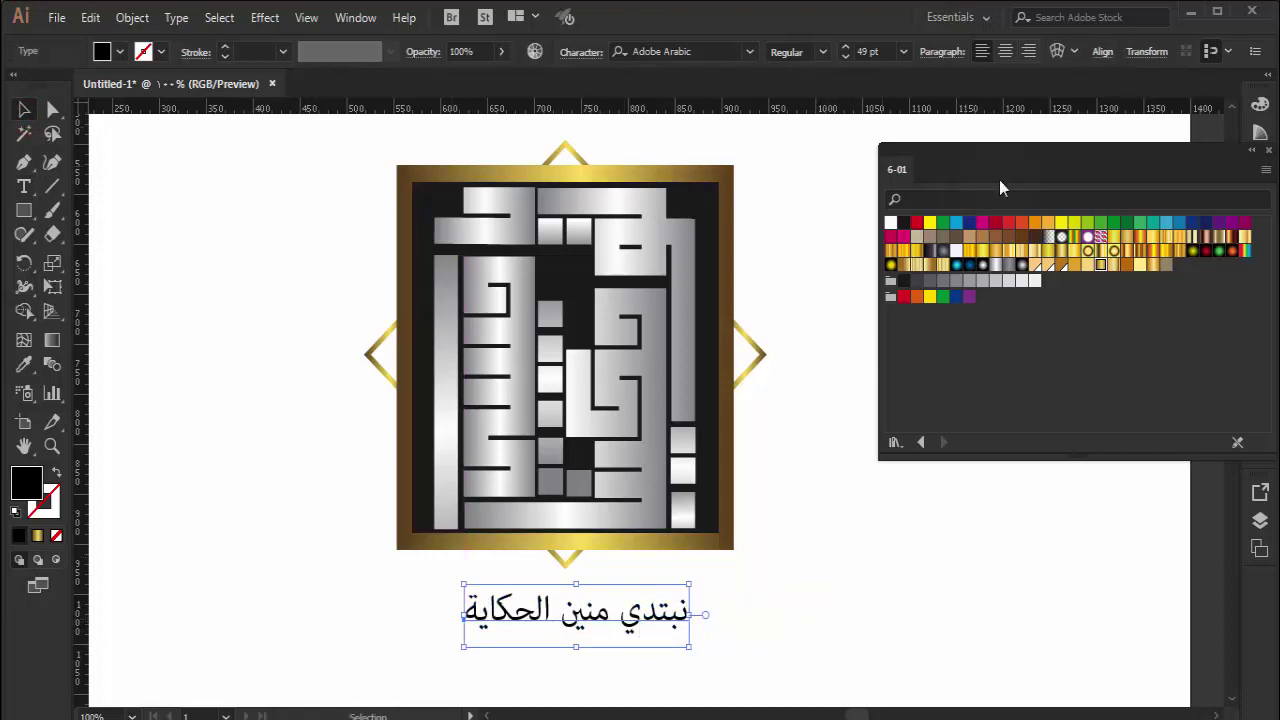
Step: Set the tagline in GE SS Two Bold and shift it left under the frame
click(620, 51)
scroll(806, 434, down, 1)
scroll(806, 434, down, 4)
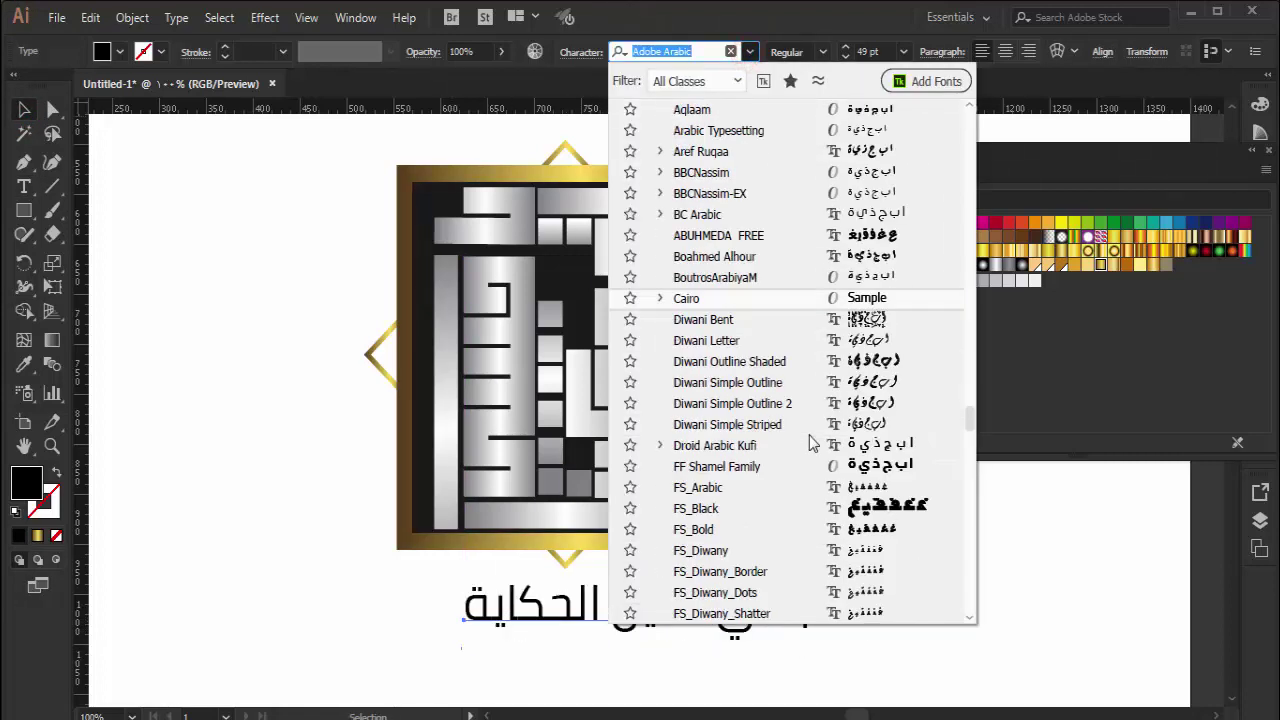
scroll(808, 440, up, 5)
scroll(810, 443, up, 4)
scroll(810, 443, up, 2)
scroll(810, 443, up, 4)
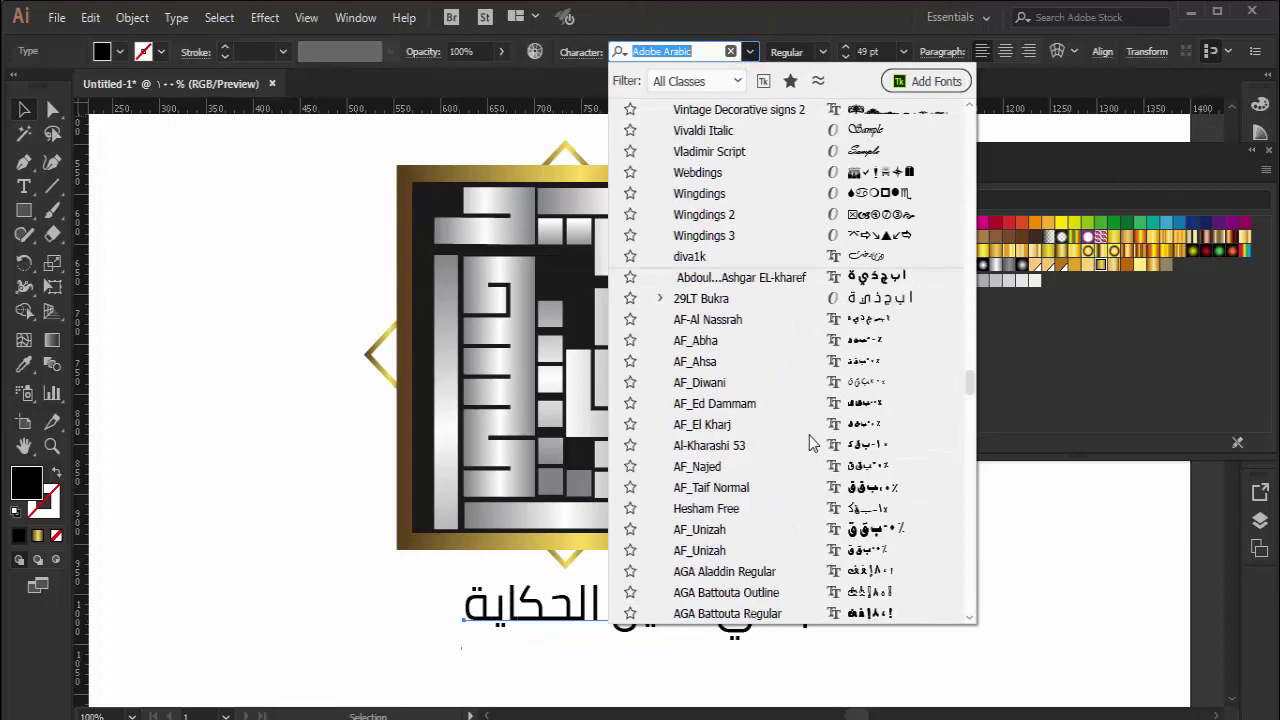
scroll(810, 443, up, 4)
scroll(809, 440, down, 5)
scroll(809, 443, down, 8)
scroll(812, 443, down, 2)
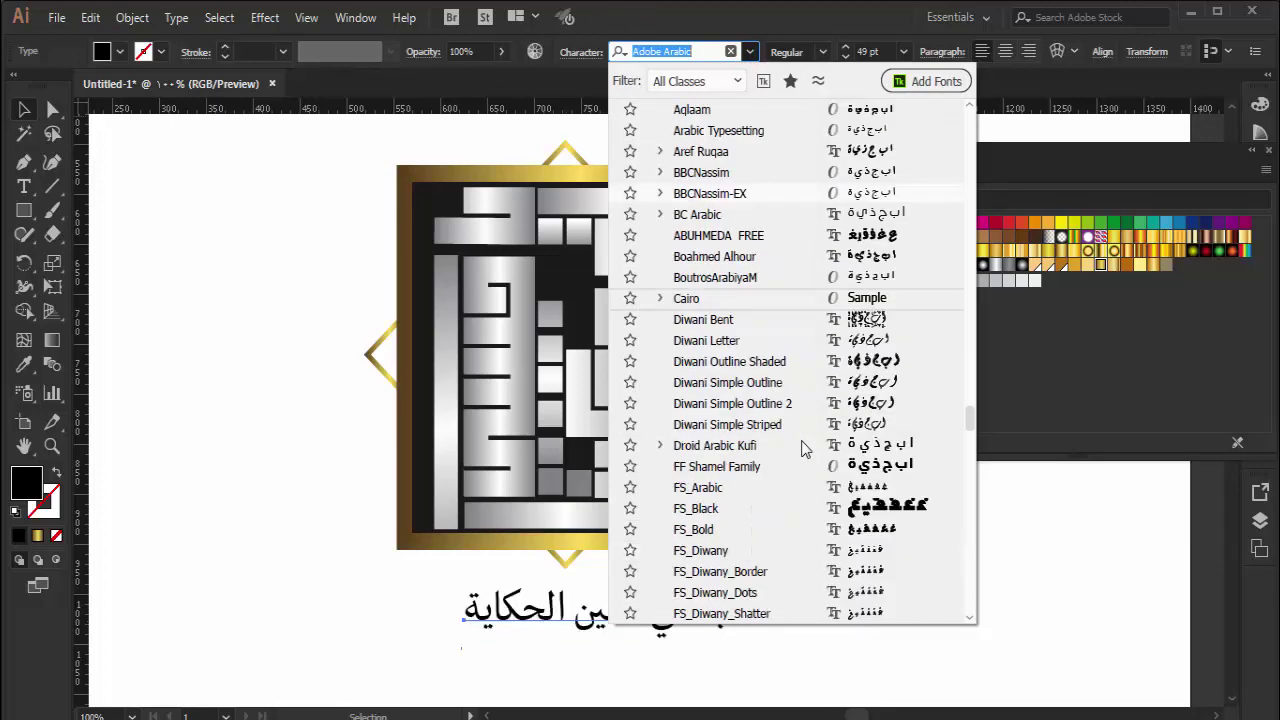
scroll(812, 443, down, 4)
scroll(728, 524, down, 2)
scroll(728, 524, down, 2)
click(728, 606)
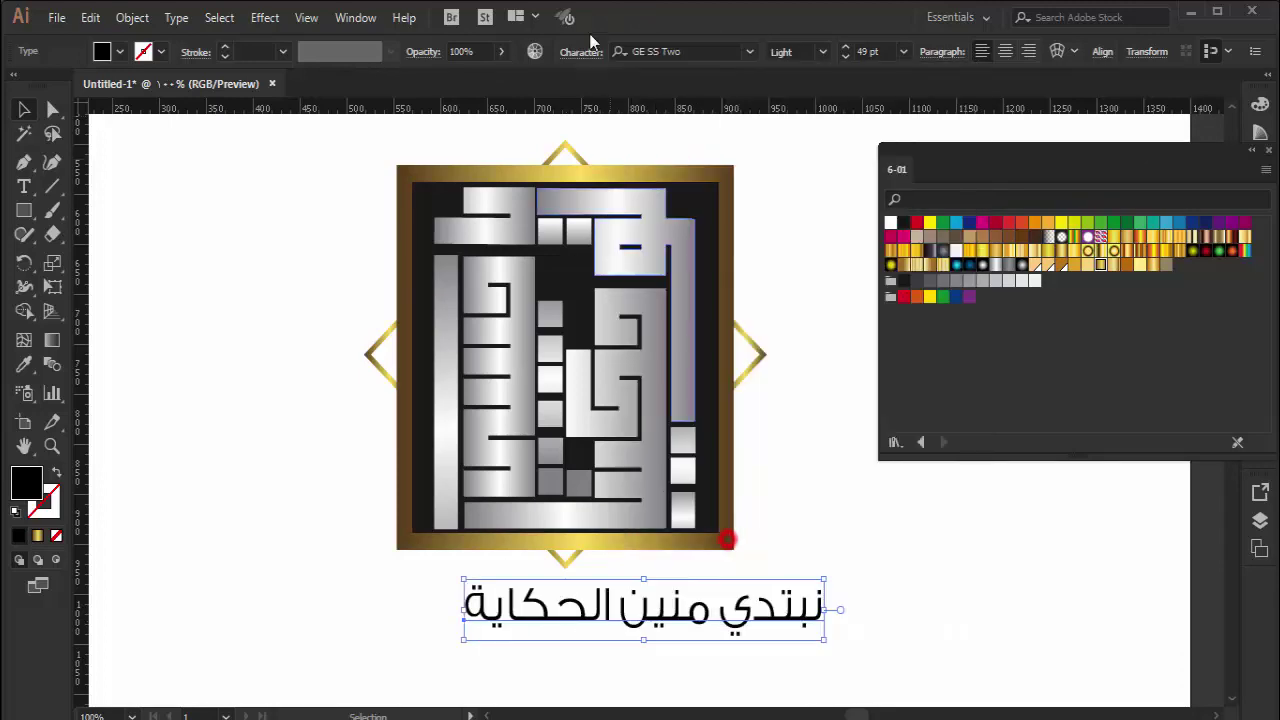
click(749, 51)
click(822, 51)
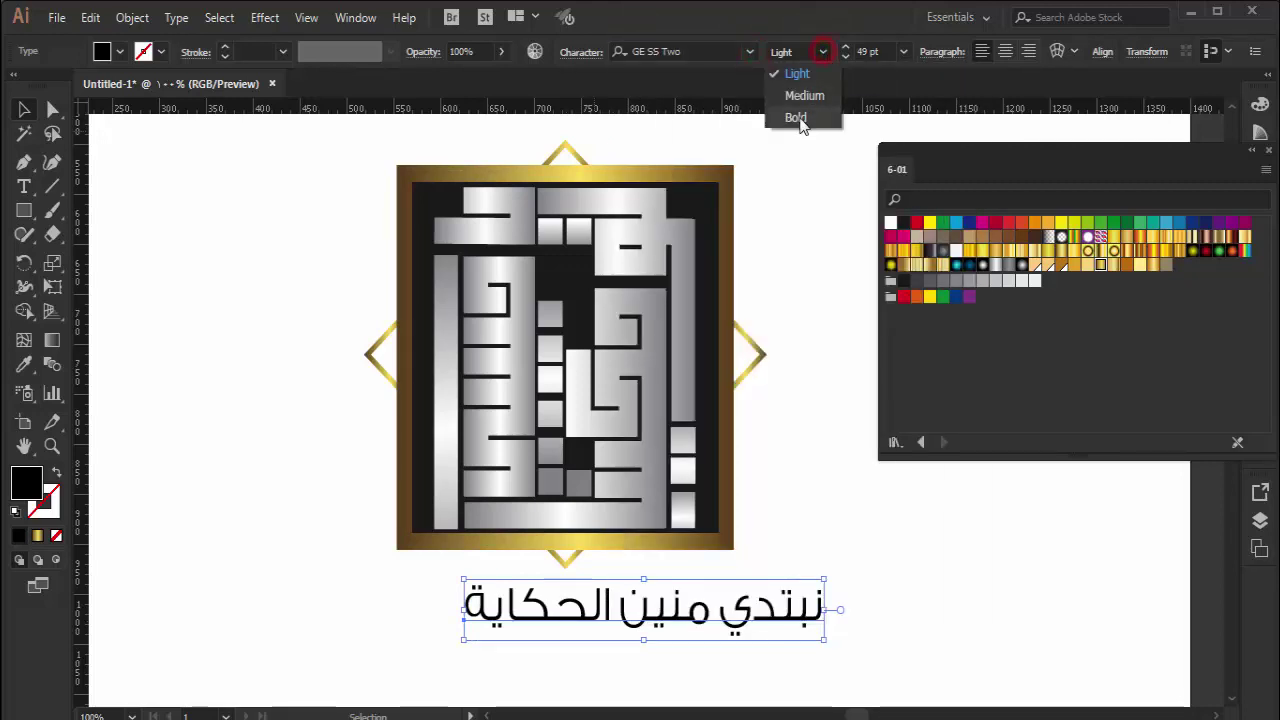
click(800, 118)
drag(750, 631, 651, 623)
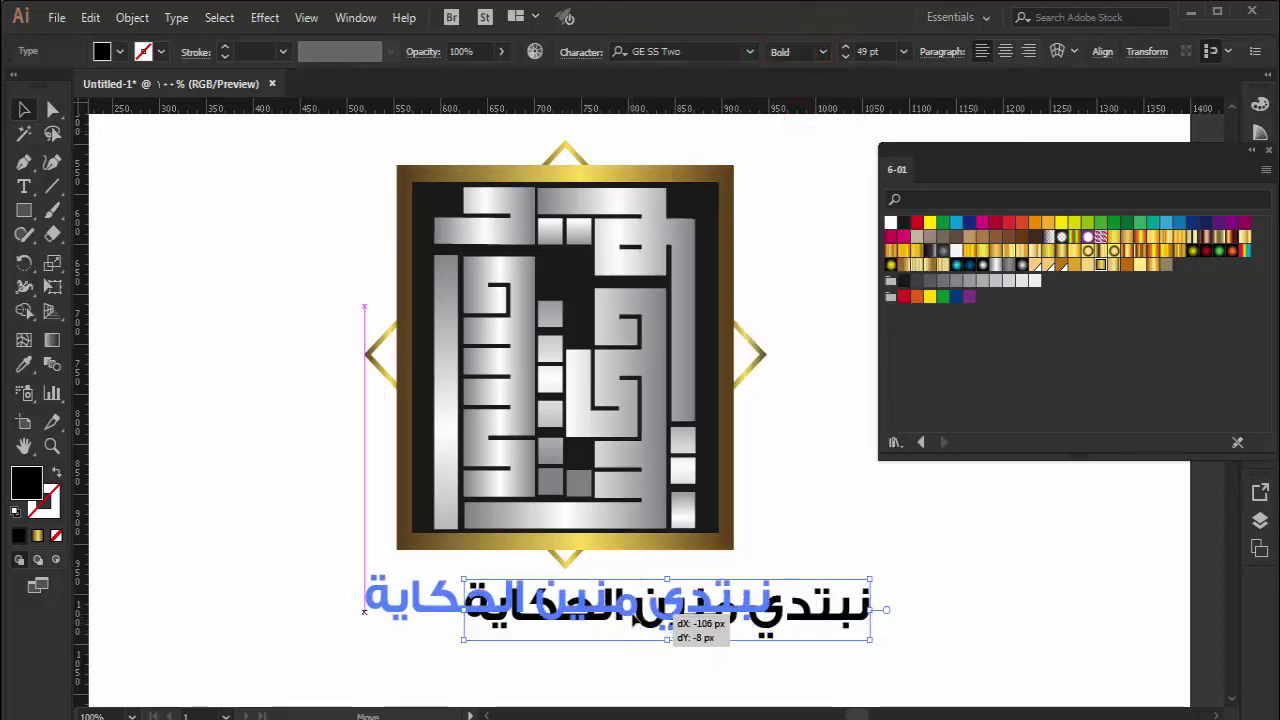
Step: Convert the Arabic tagline text to outlines
right_click(655, 628)
click(880, 575)
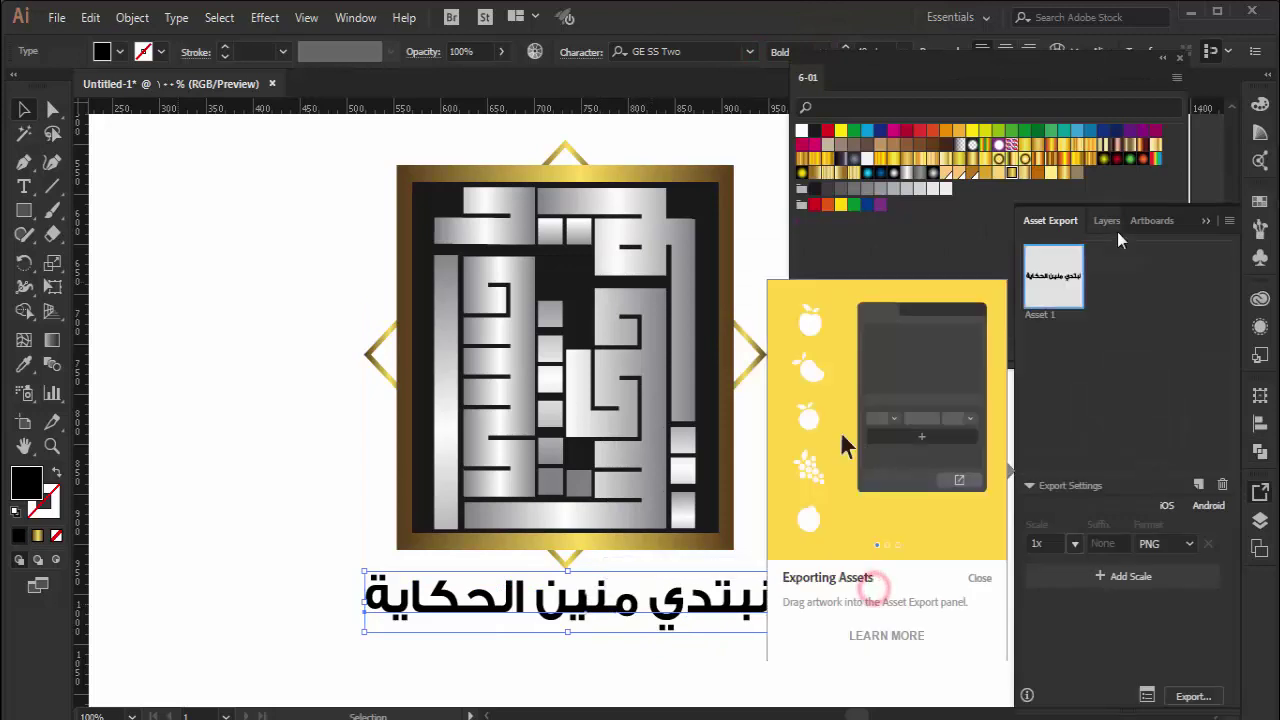
click(1211, 221)
right_click(533, 614)
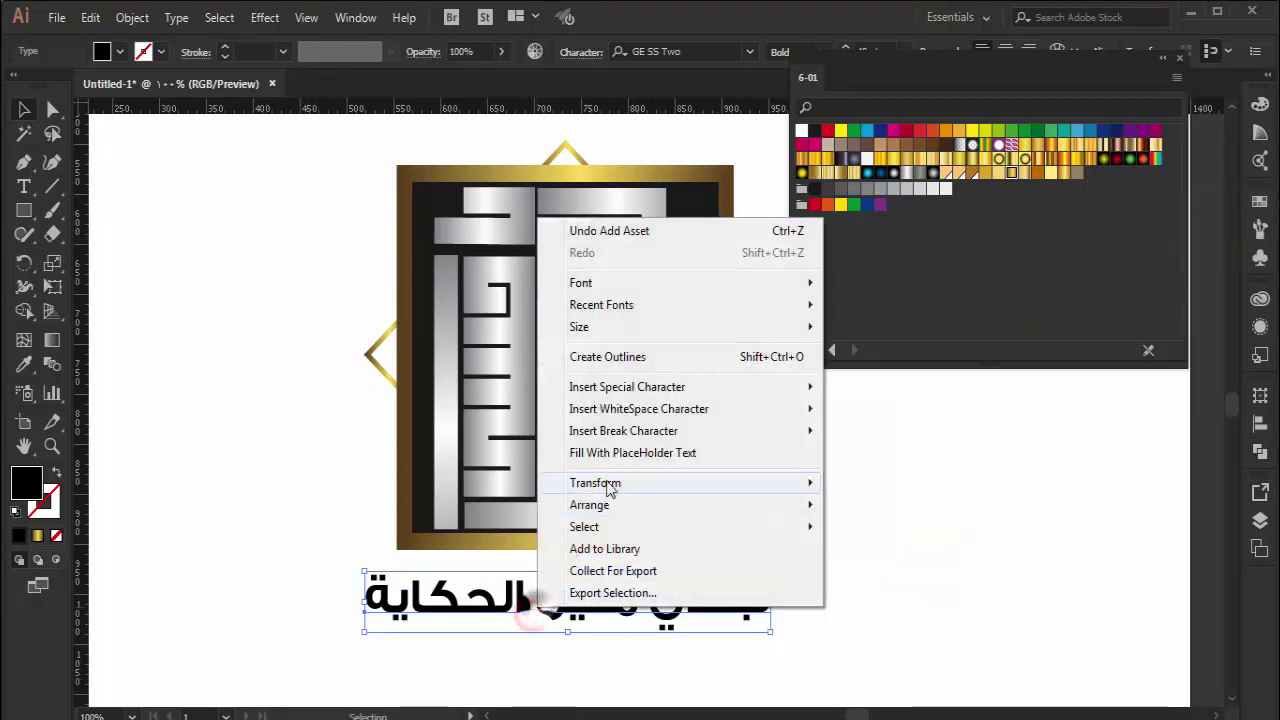
click(626, 362)
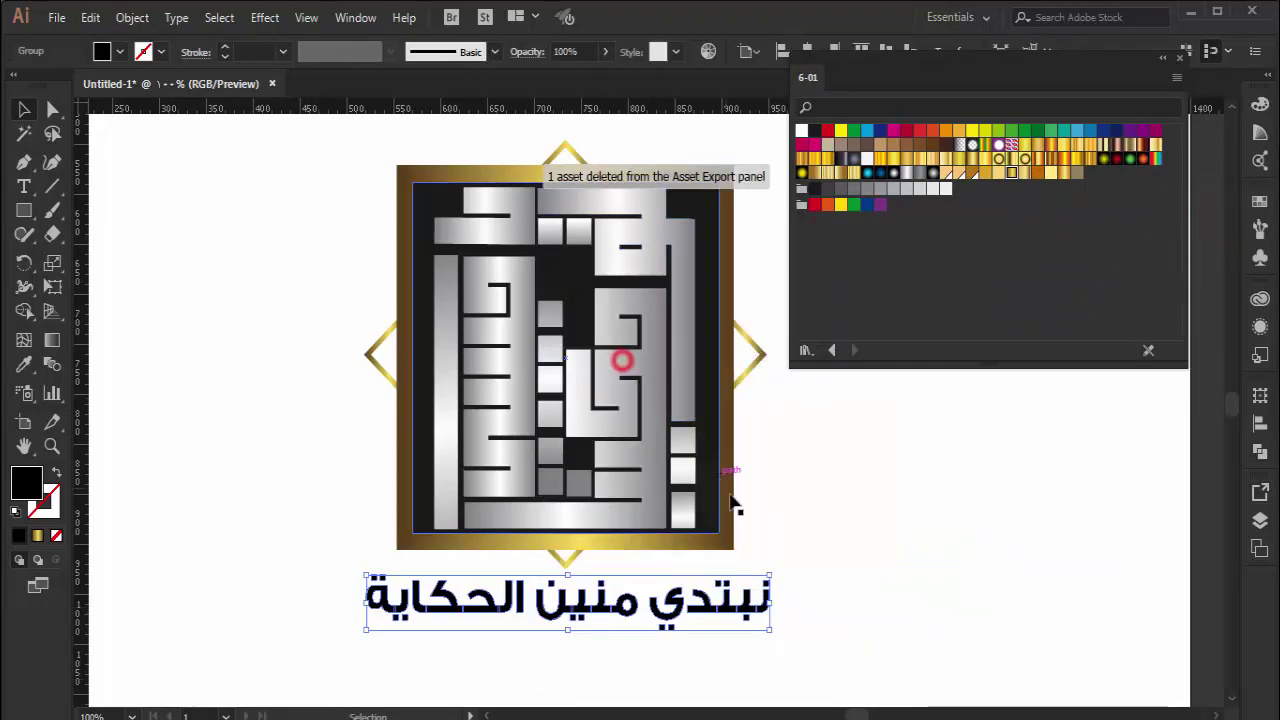
Step: Fill the outlined tagline with a gold gradient and redraw it across the letters
click(1260, 451)
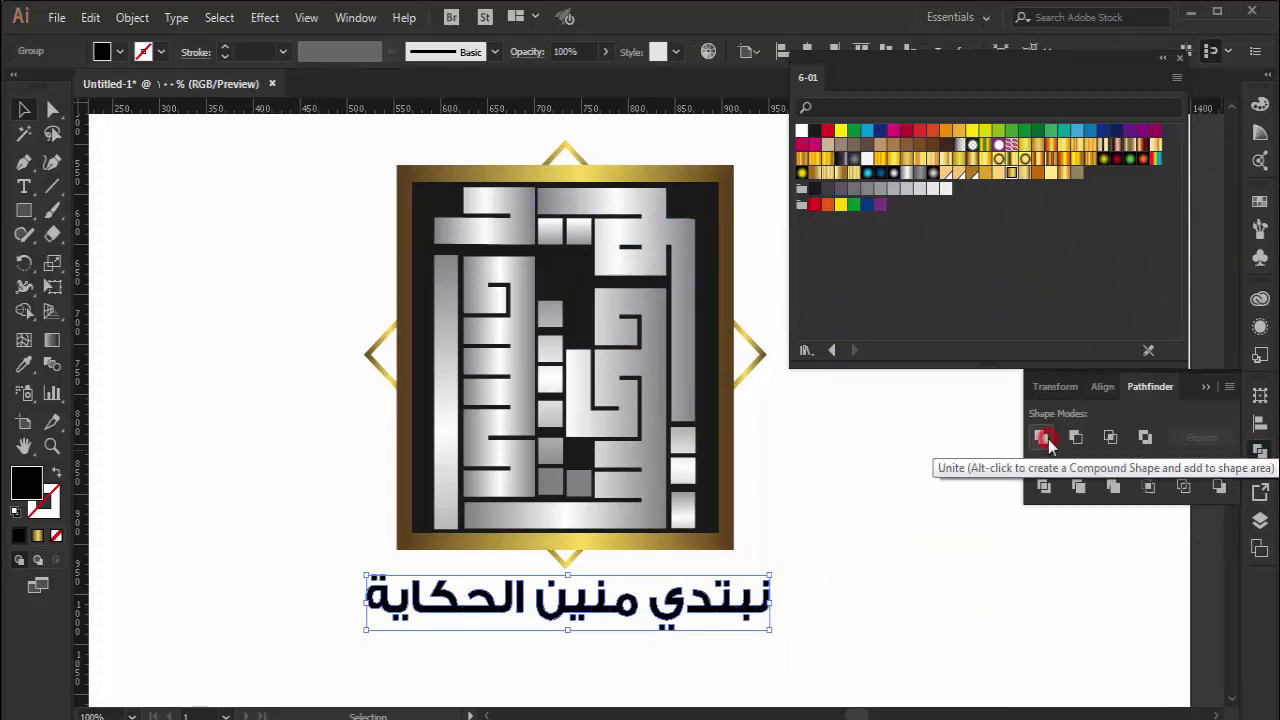
click(1000, 172)
click(52, 340)
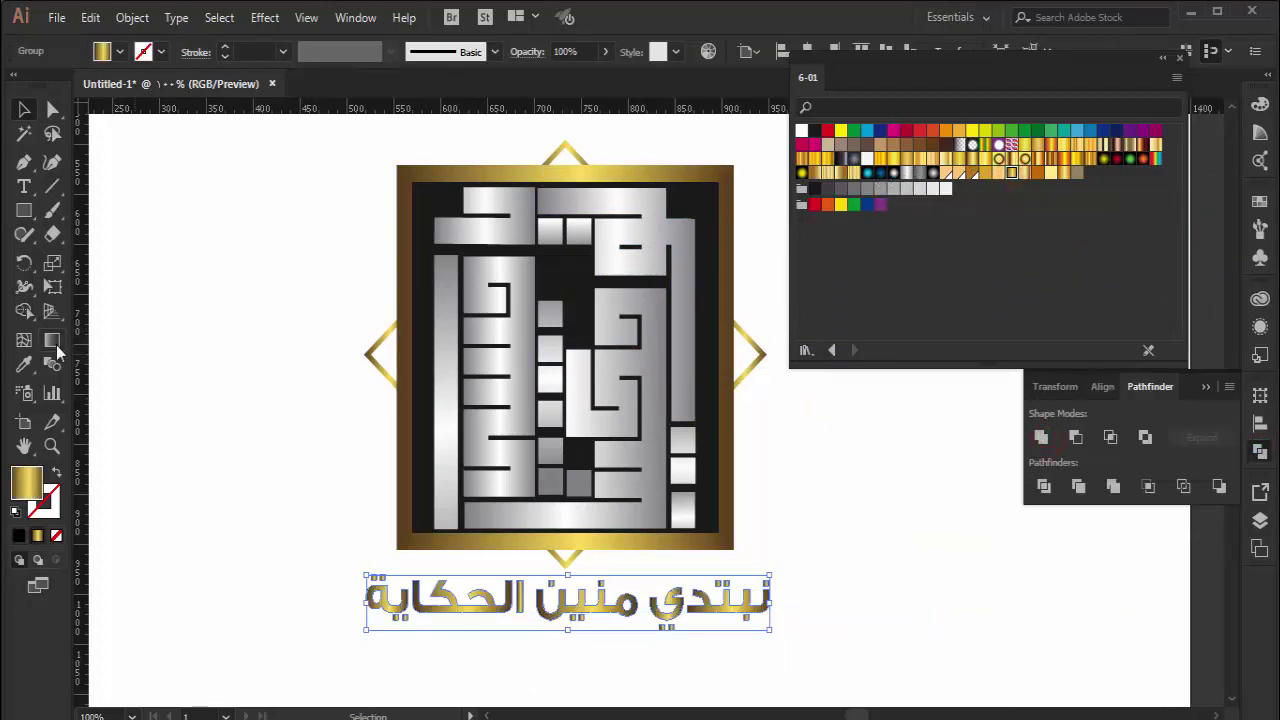
drag(488, 566, 737, 694)
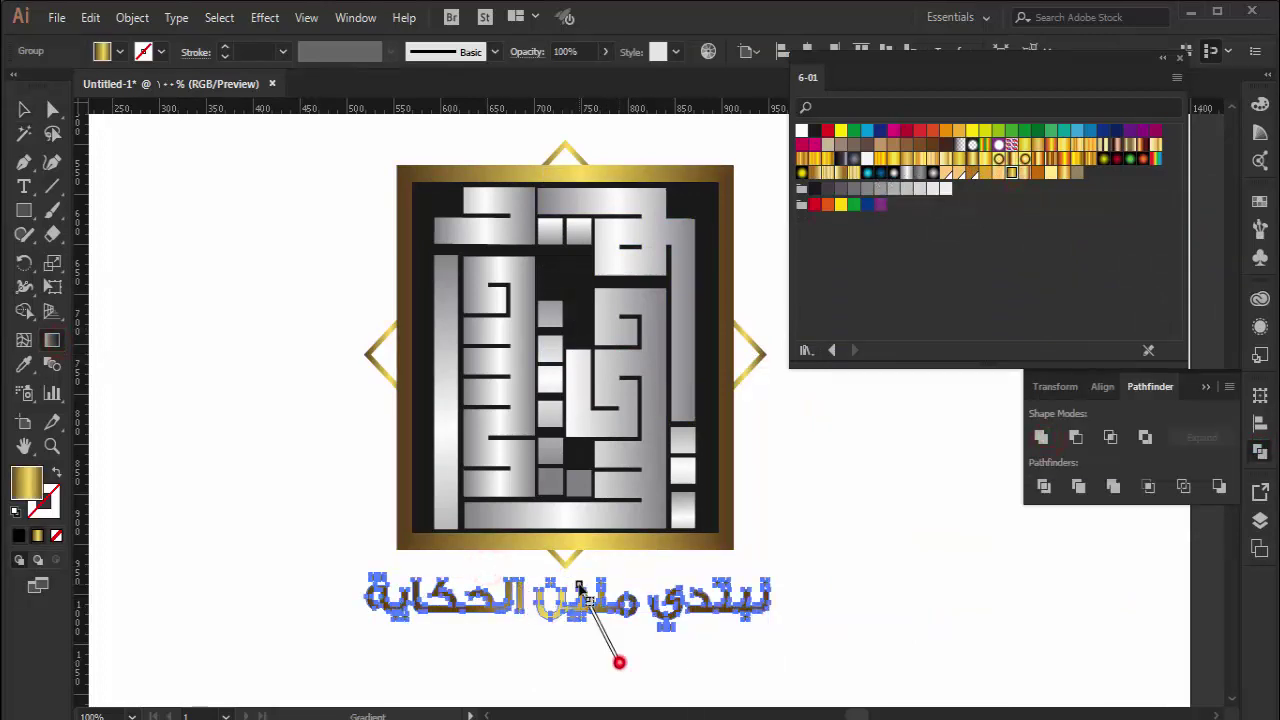
drag(449, 663, 449, 586)
Step: Close the Pathfinder and swatches panels and fit the whole artboard in view
click(24, 110)
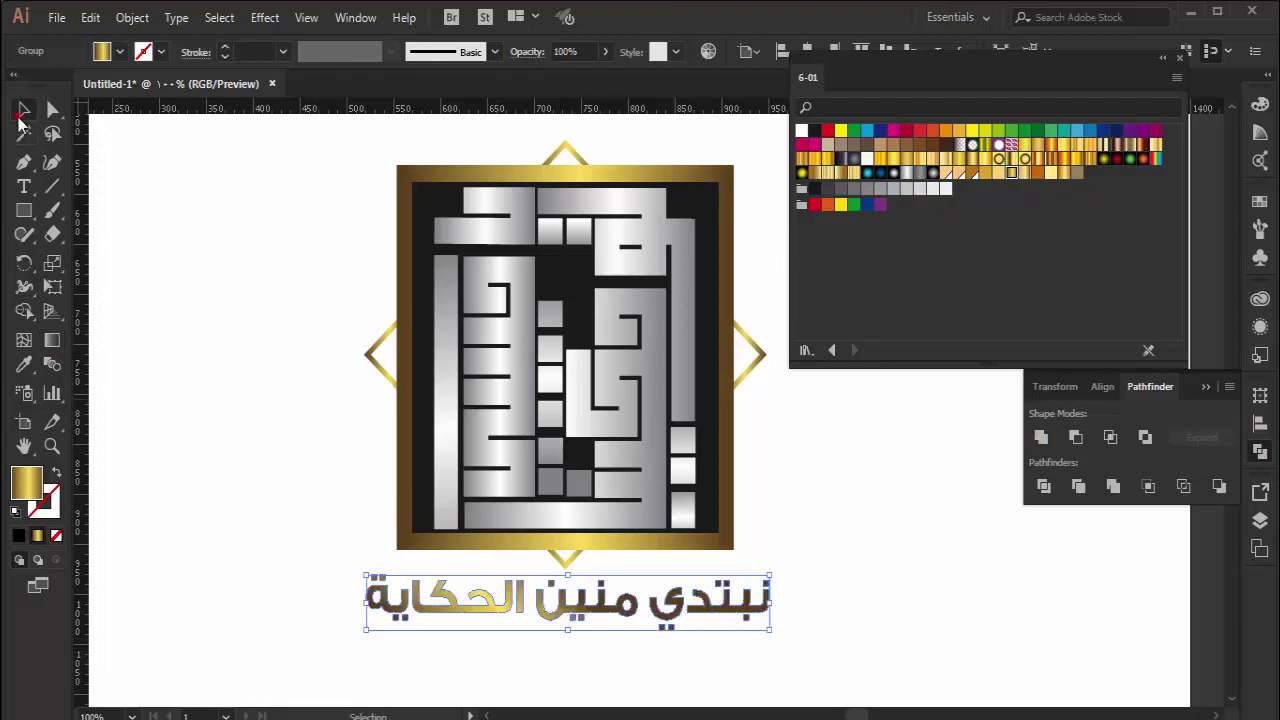
click(263, 371)
click(1199, 387)
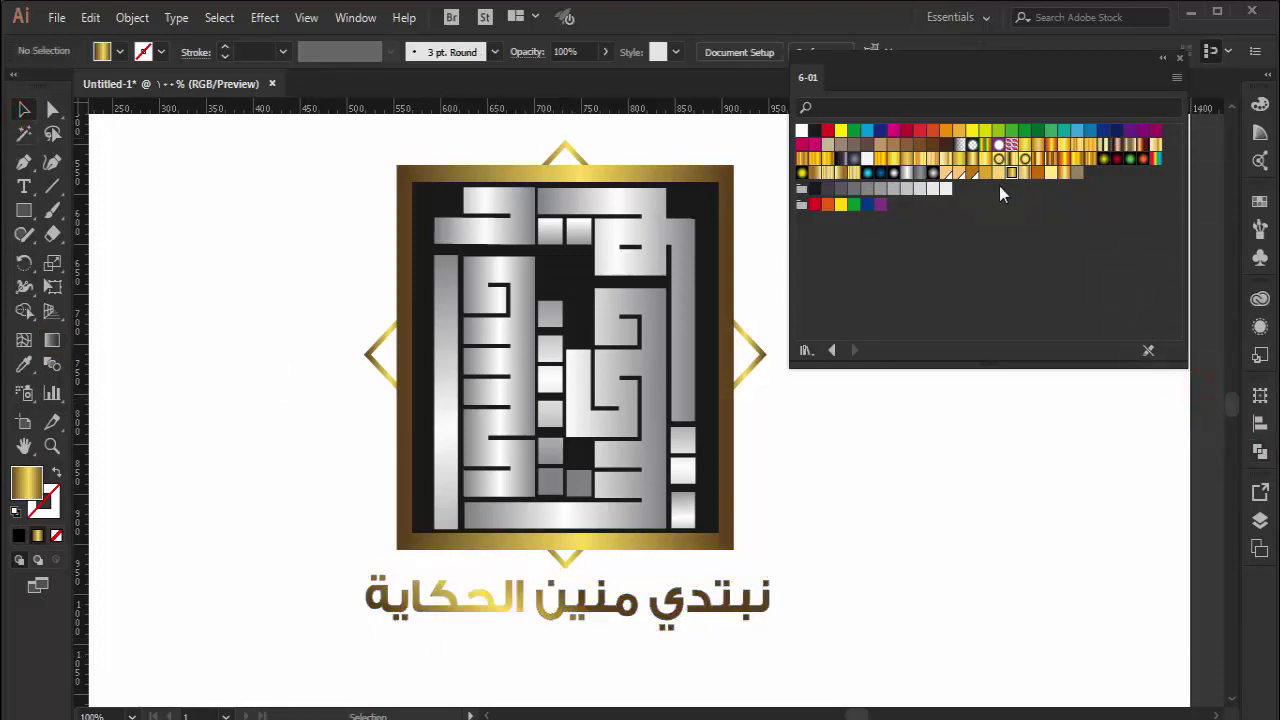
drag(1054, 70, 1230, 715)
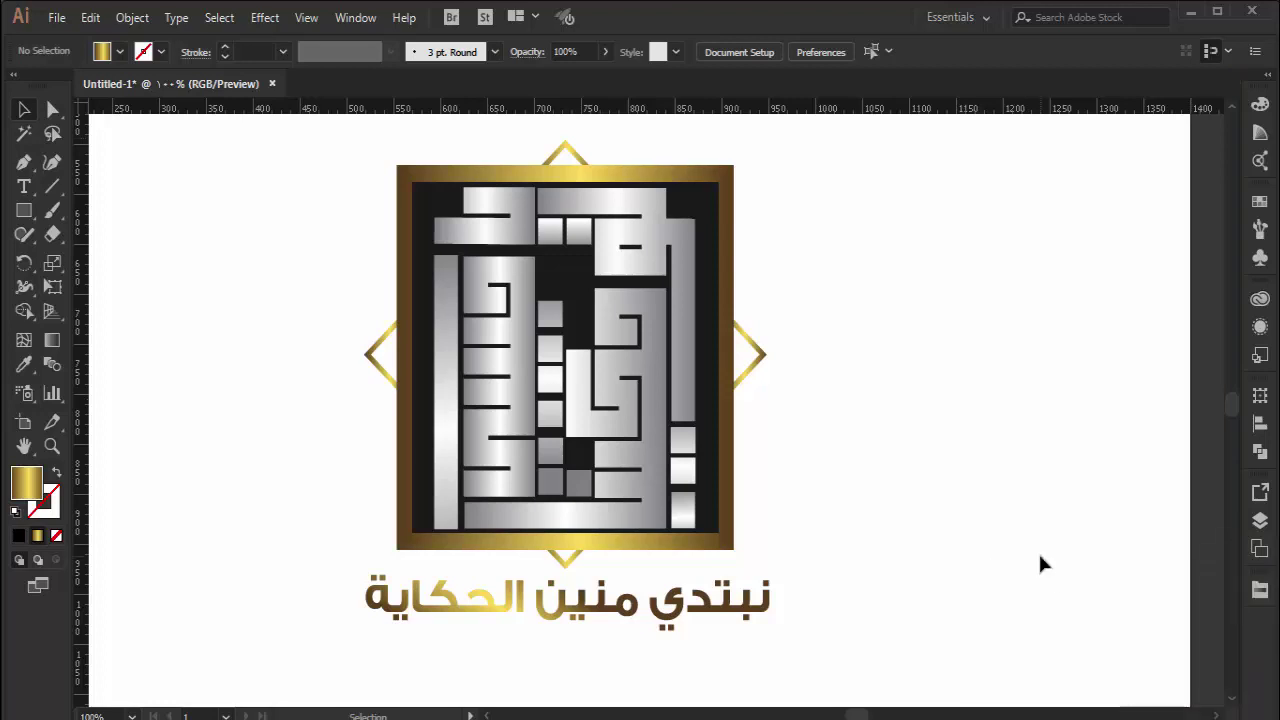
key(ctrl+0)
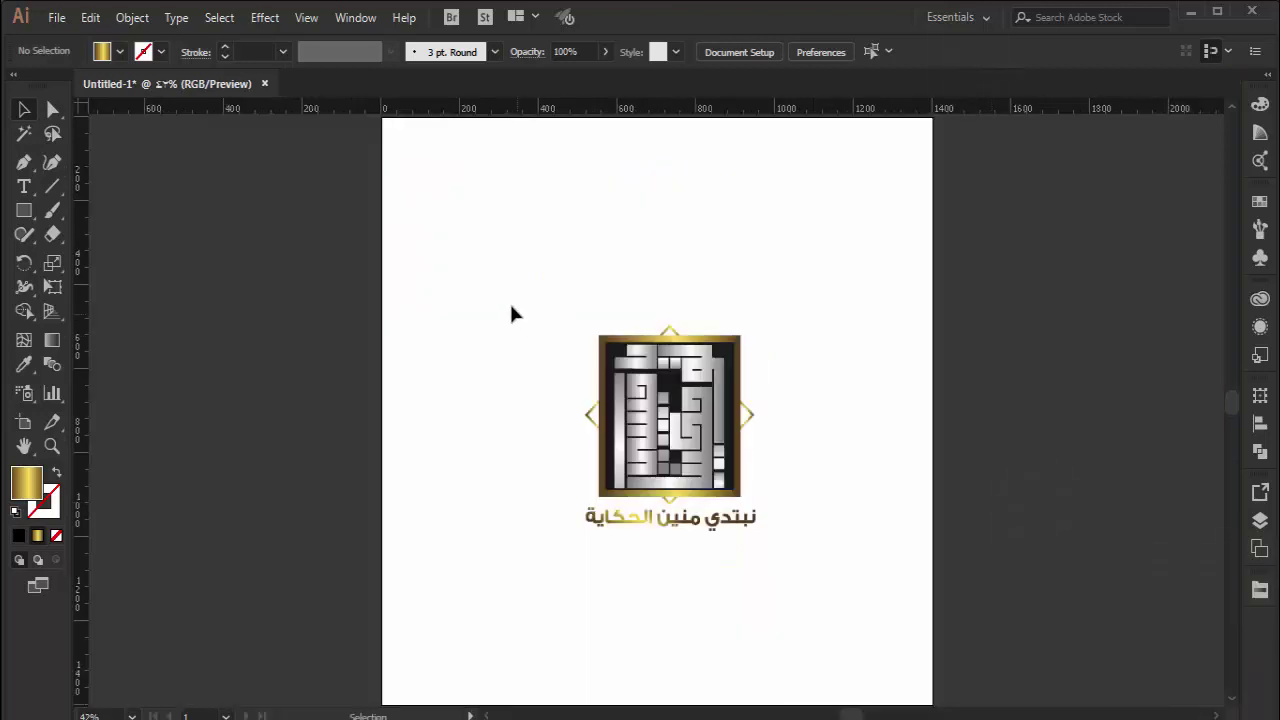
Step: Scale the logo and tagline up together and move them up-left on the artboard
drag(511, 314, 806, 600)
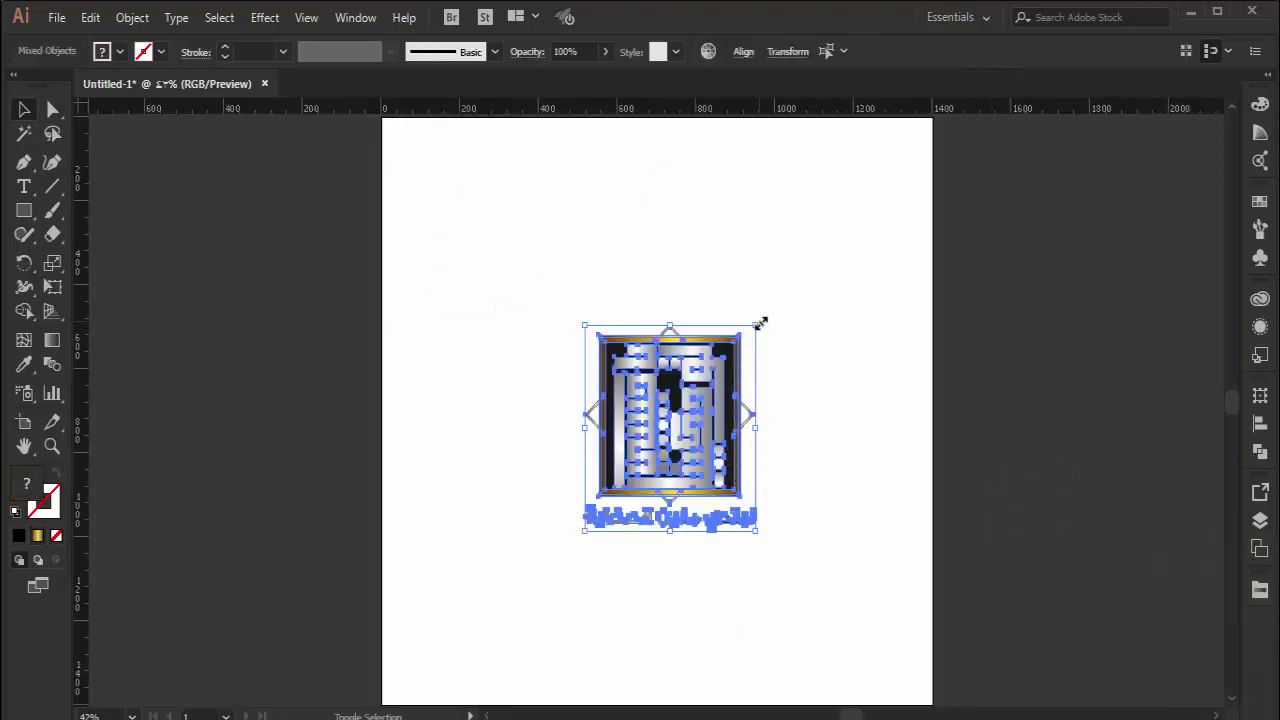
drag(760, 323, 872, 179)
drag(586, 529, 491, 644)
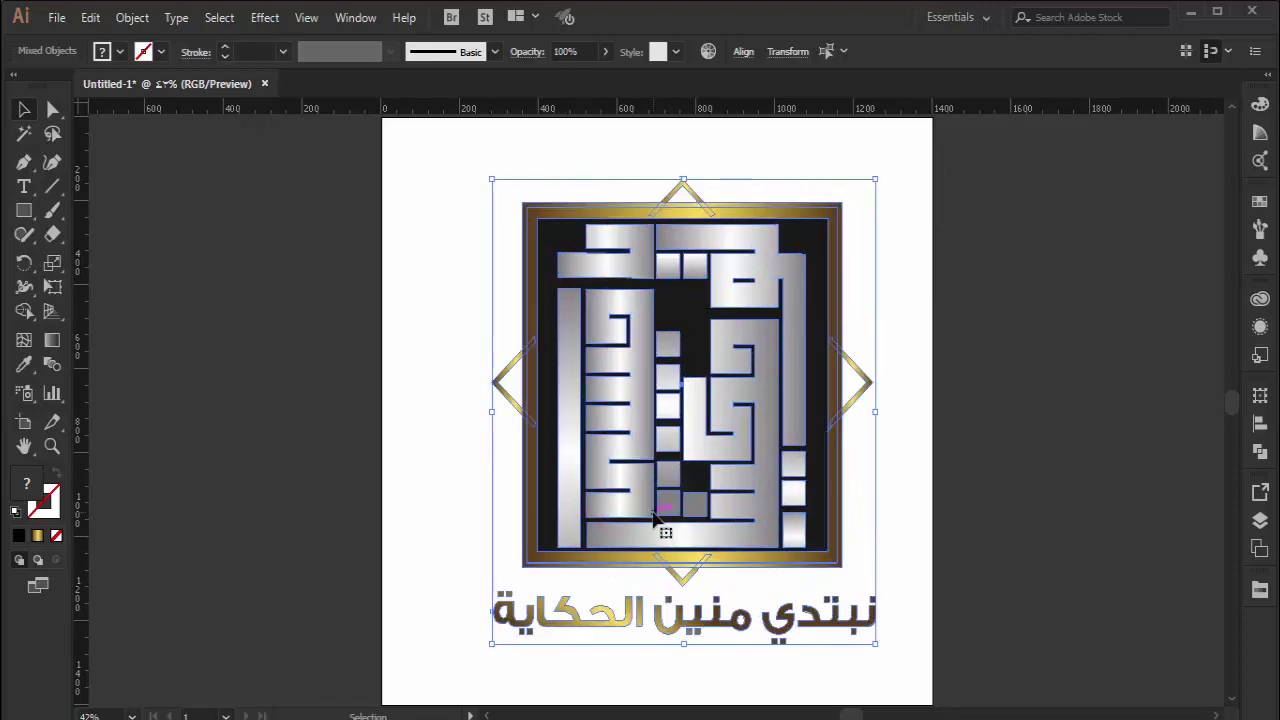
drag(655, 515, 616, 483)
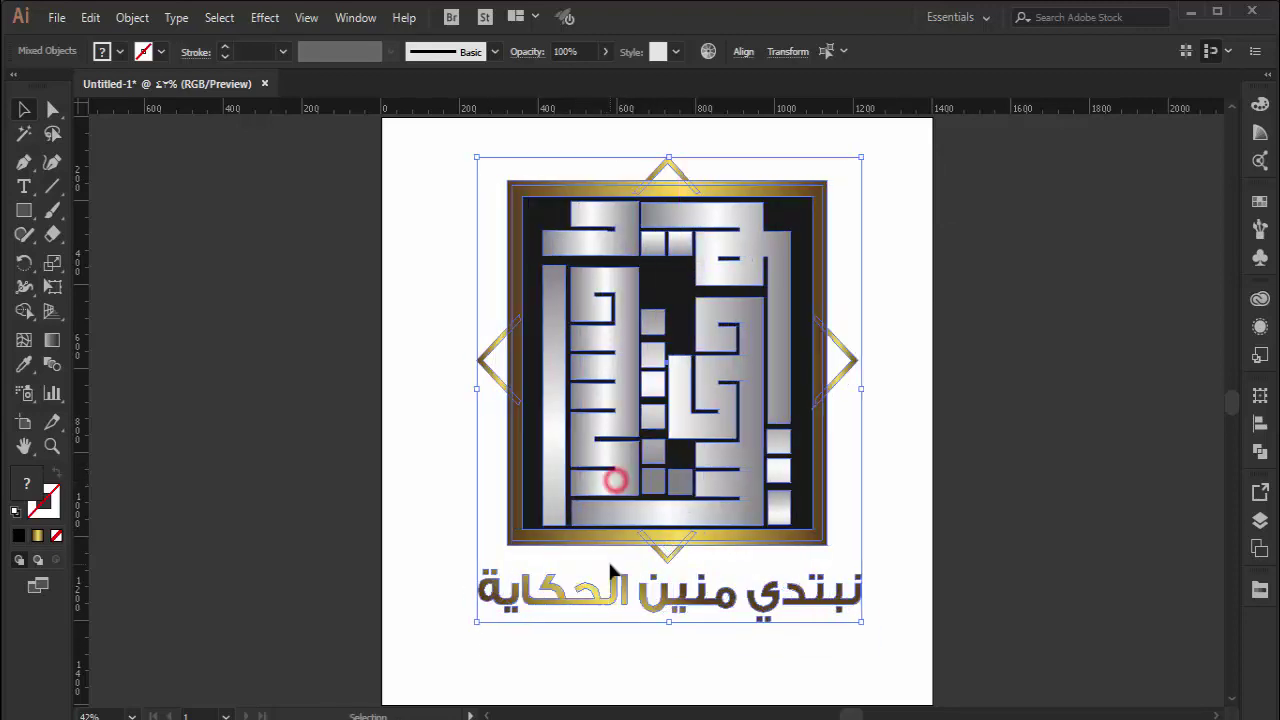
click(297, 457)
Step: Draw a black-filled rectangle over the entire artboard and send it behind the logo
key(m)
scroll(447, 211, up, 1)
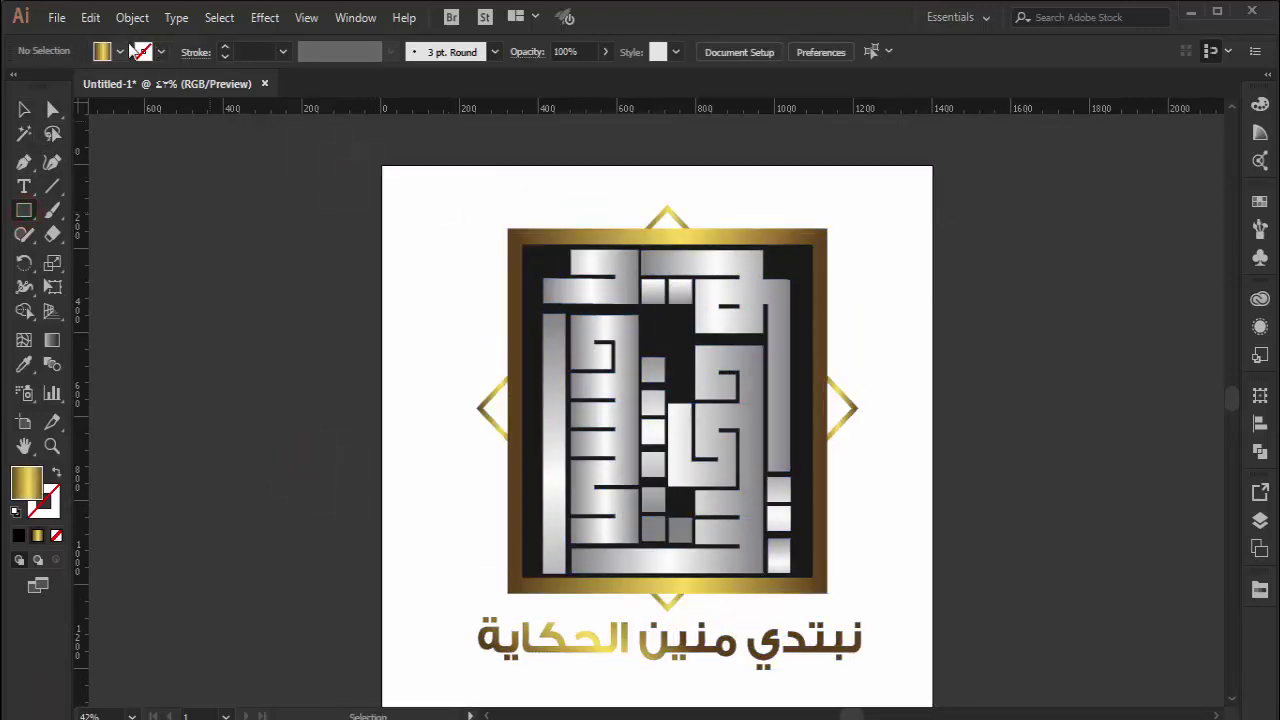
click(119, 51)
click(40, 143)
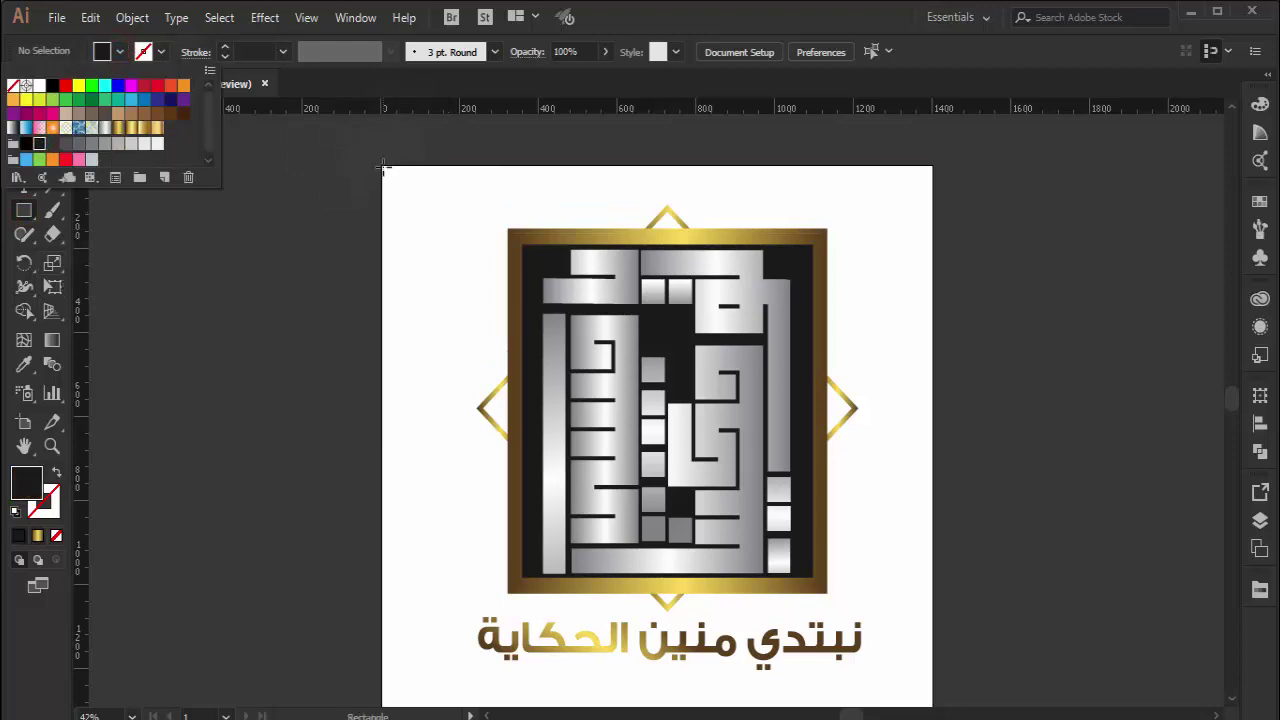
click(382, 168)
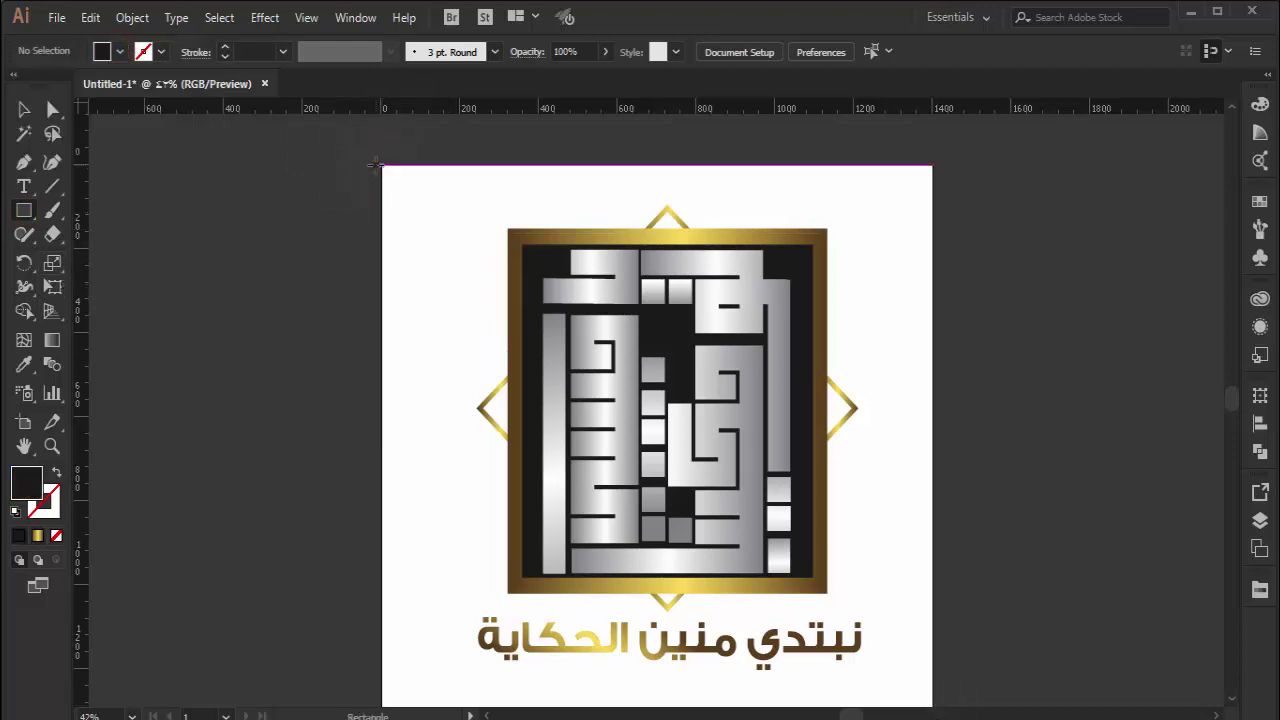
drag(382, 166, 935, 657)
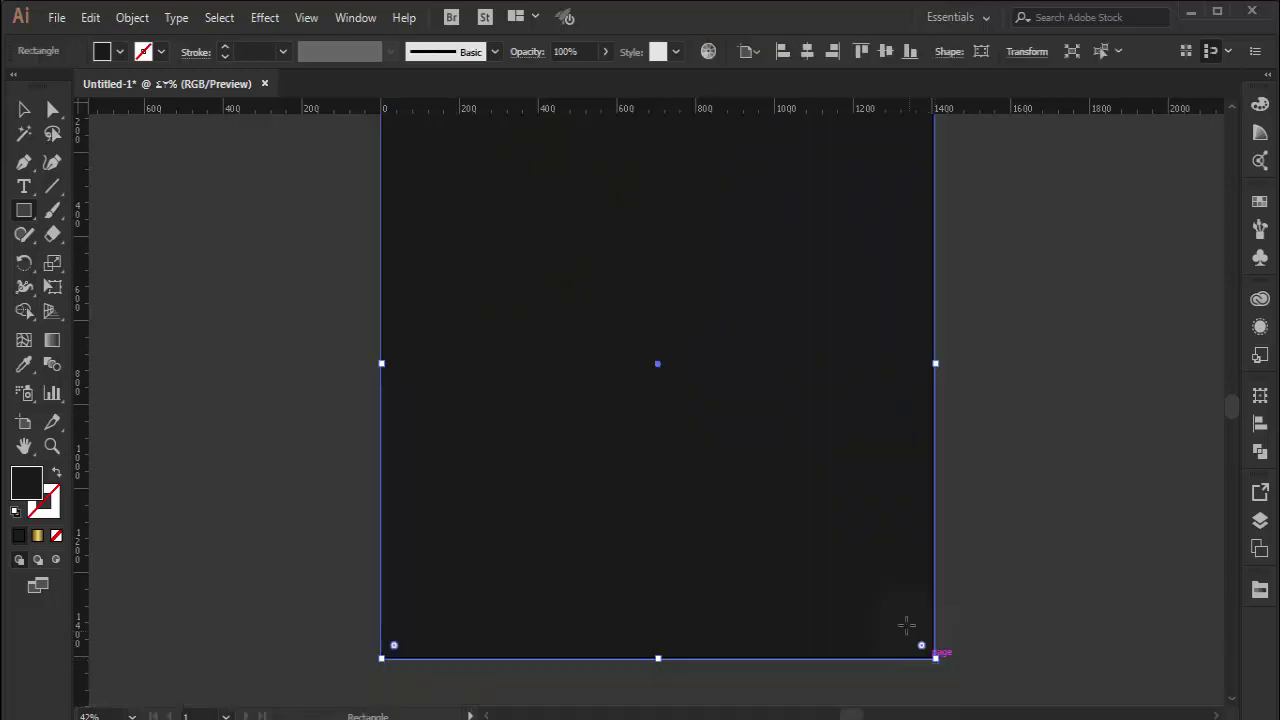
right_click(886, 516)
click(781, 466)
scroll(316, 416, up, 3)
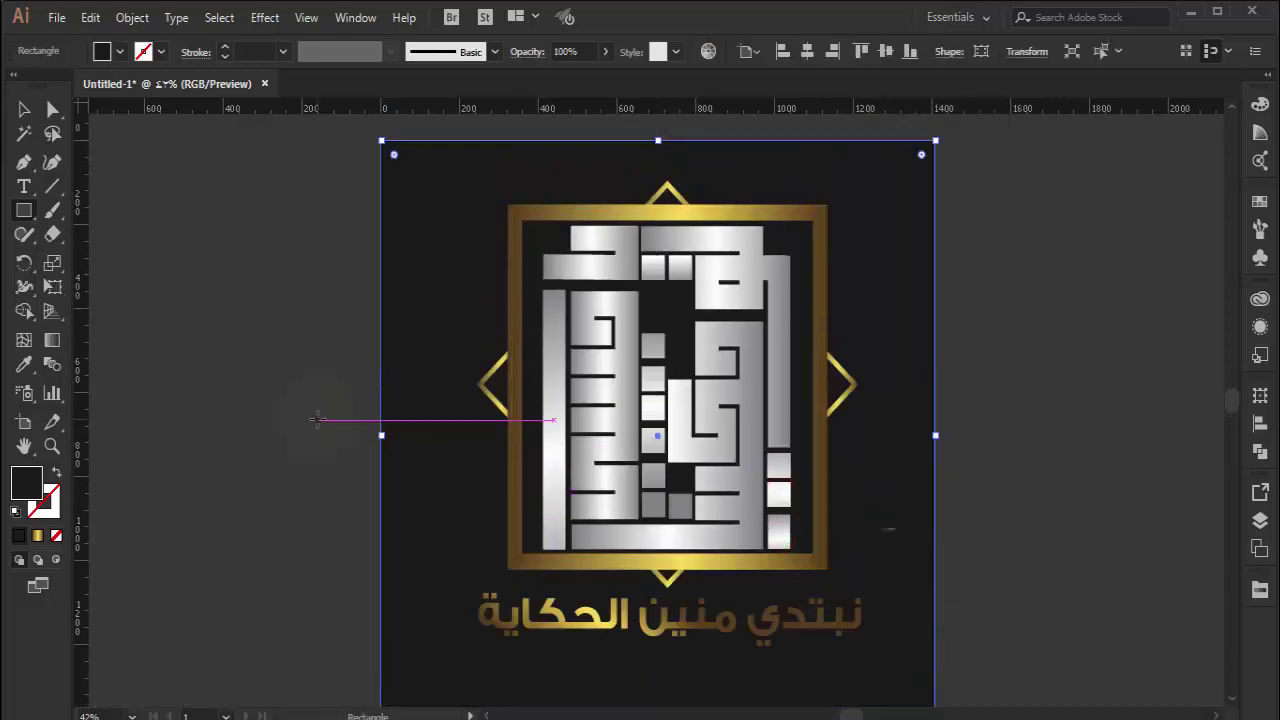
click(24, 108)
click(140, 244)
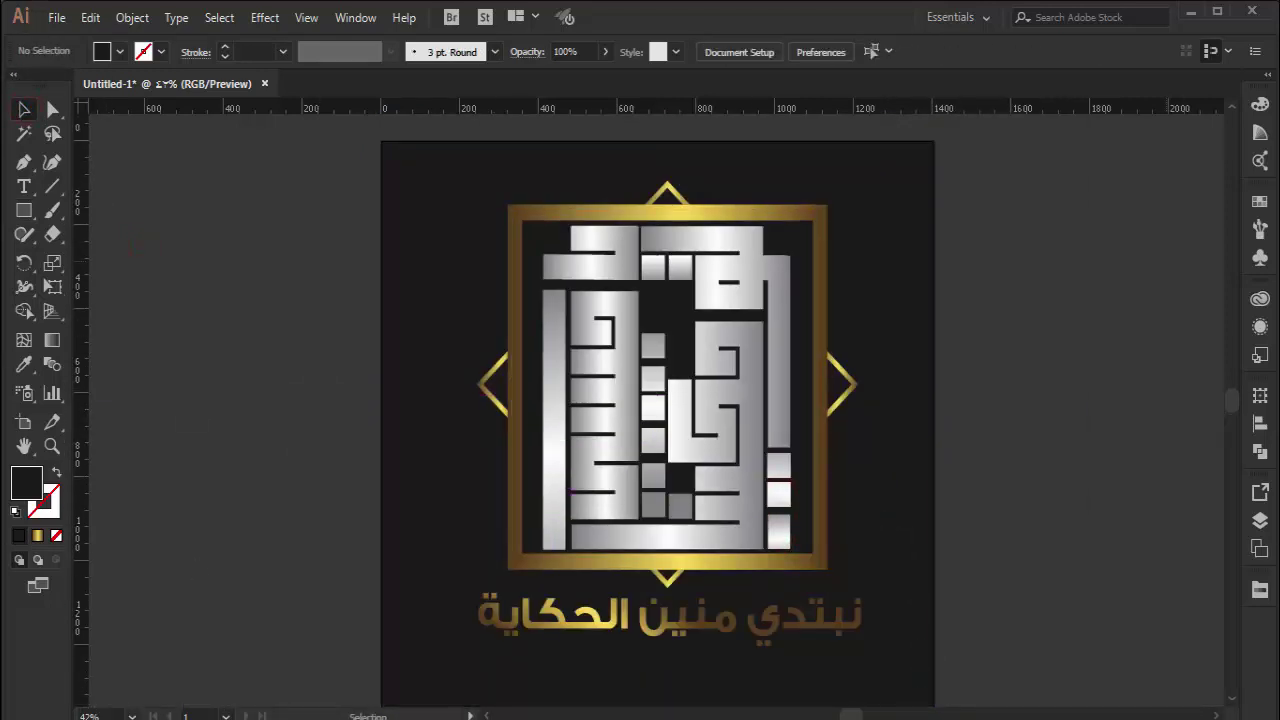
scroll(329, 382, down, 1)
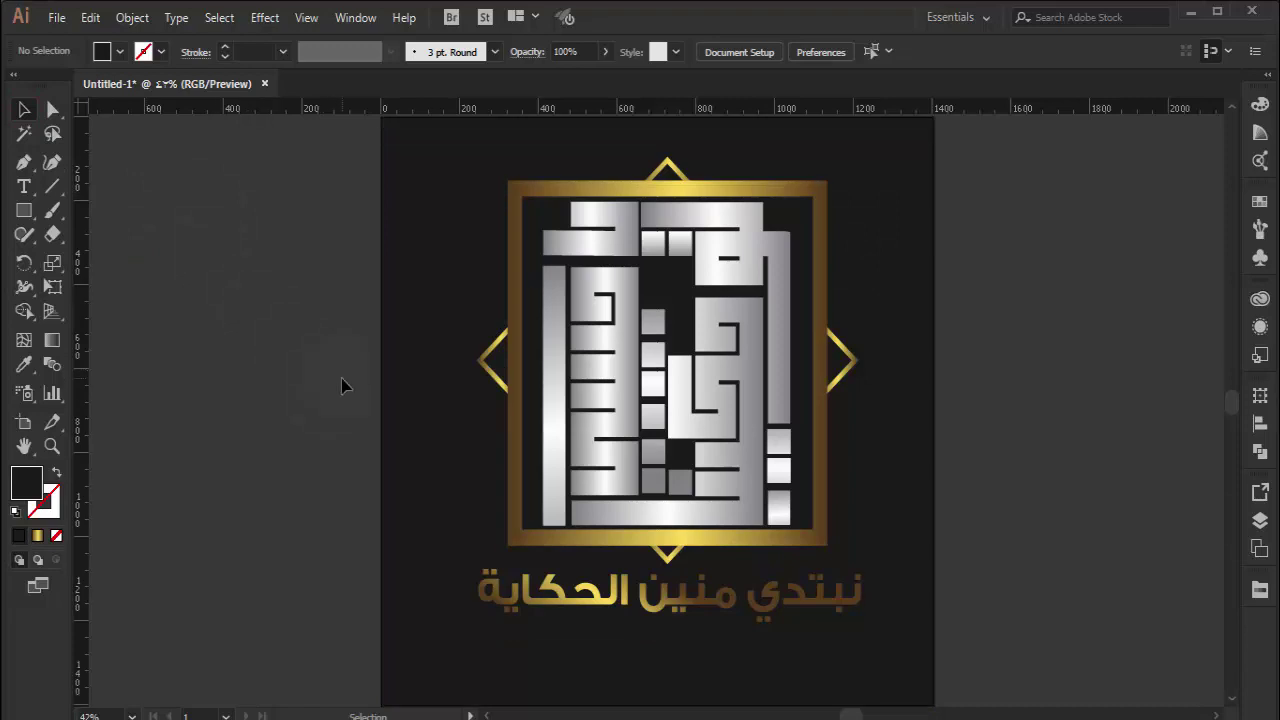
Step: Draw a four-point diamond behind the emblem and give it the silver gradient
key(p)
click(667, 162)
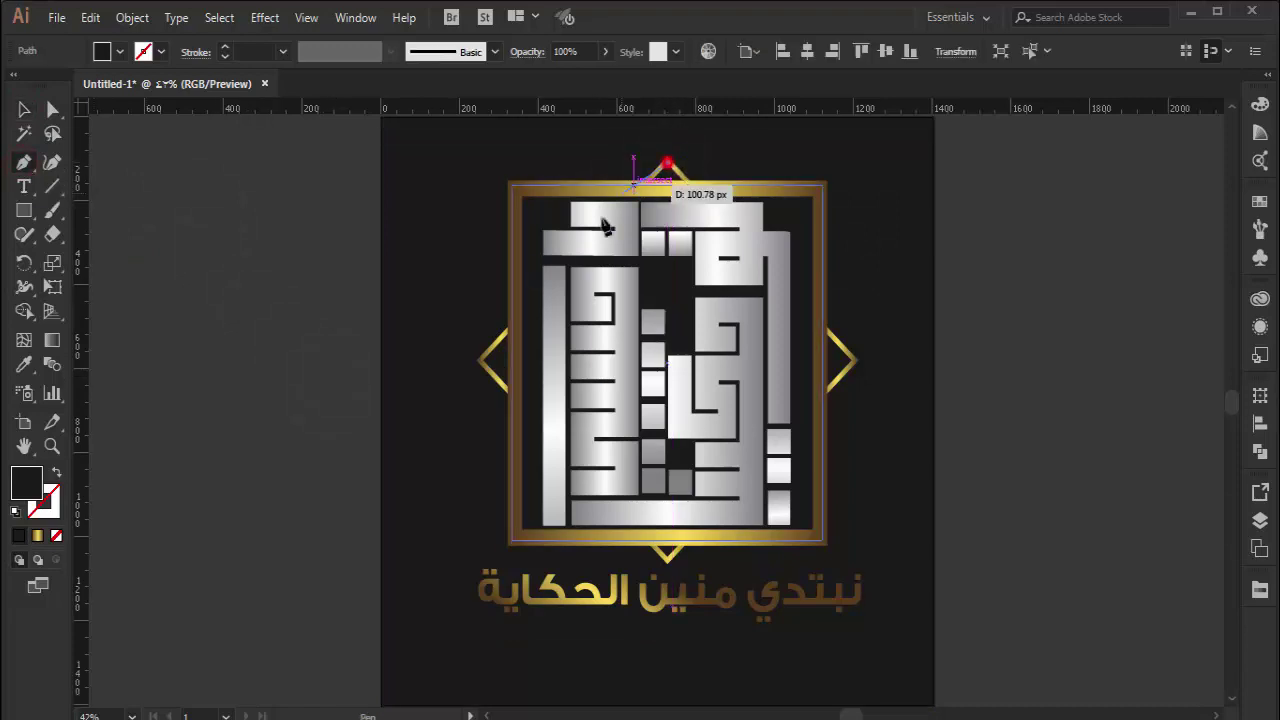
click(483, 360)
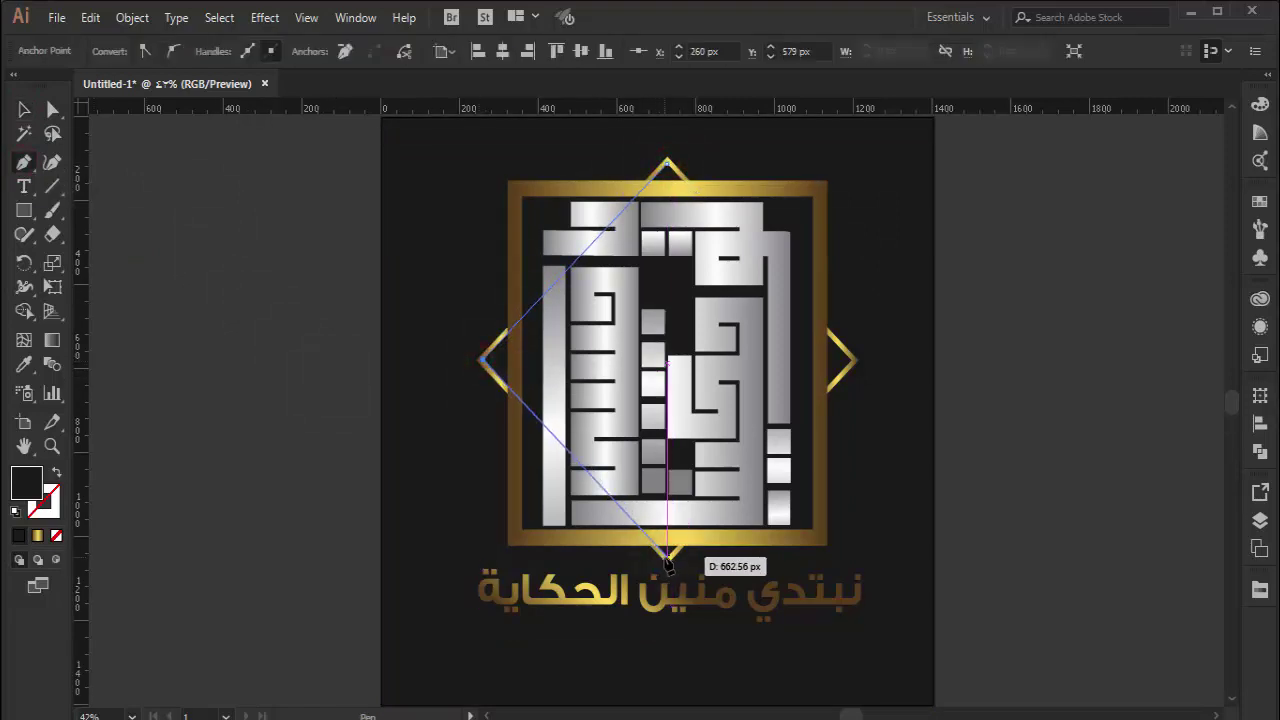
click(667, 556)
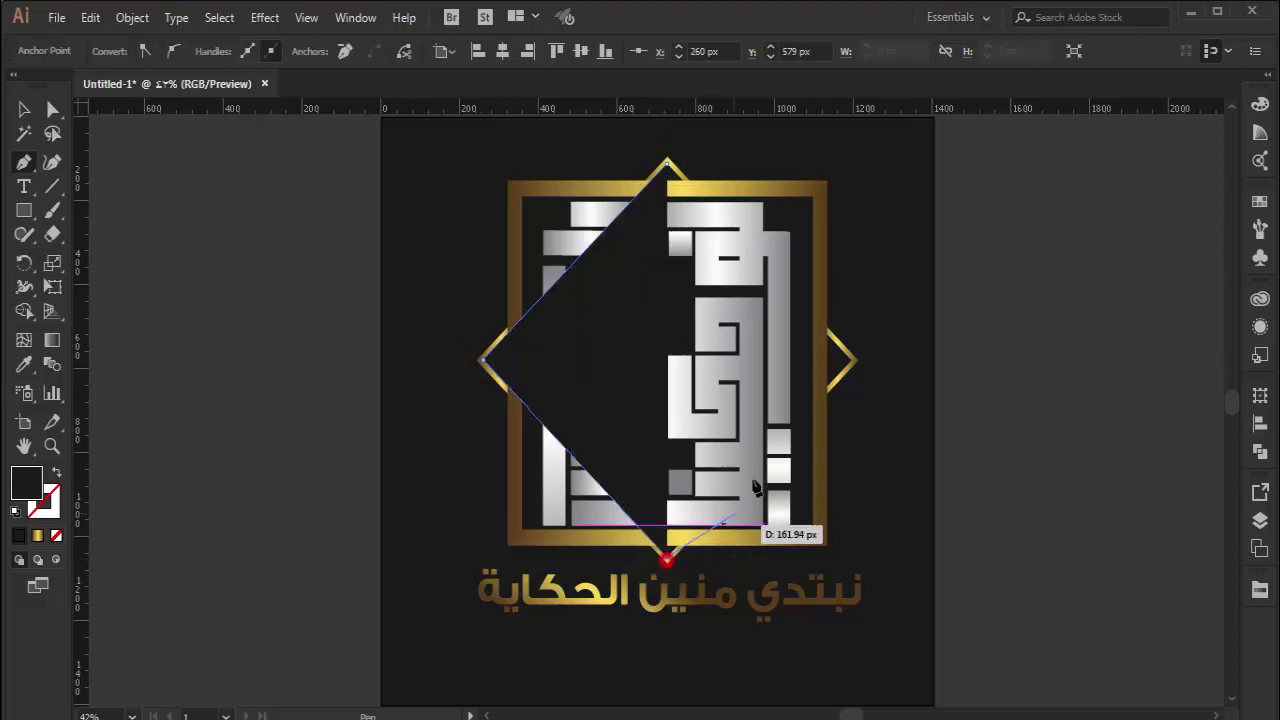
click(848, 362)
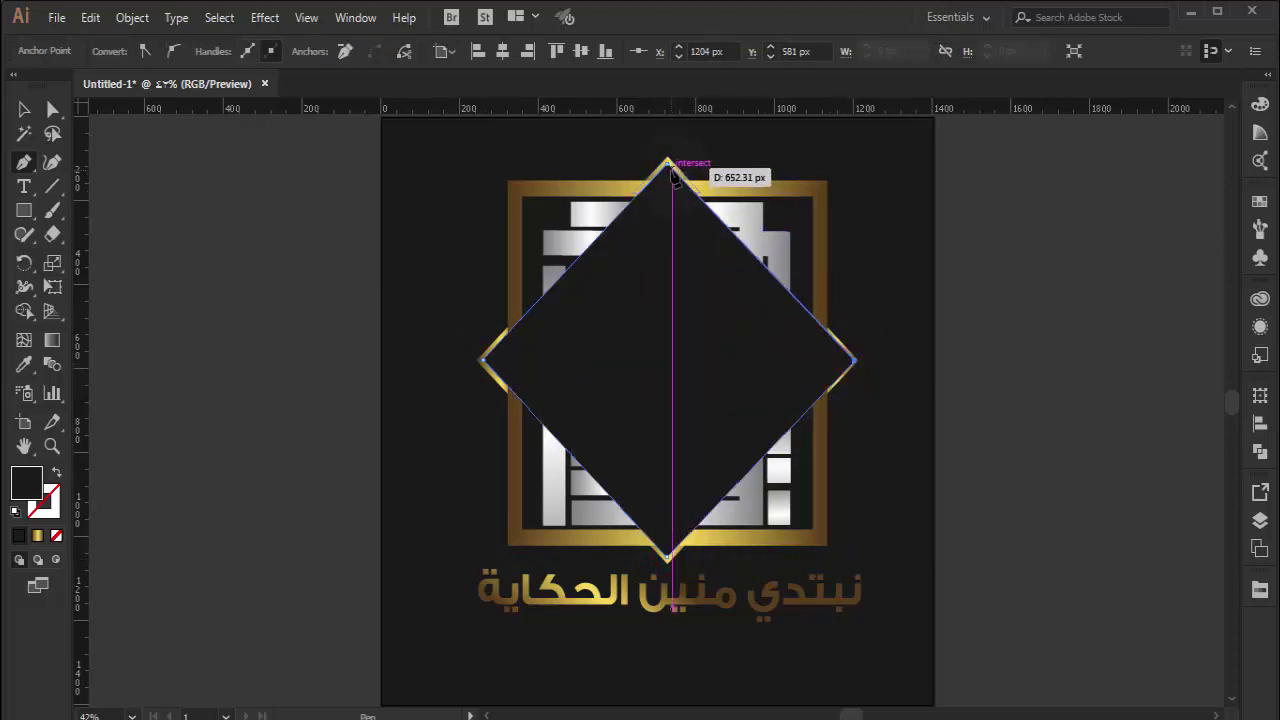
click(668, 164)
click(50, 110)
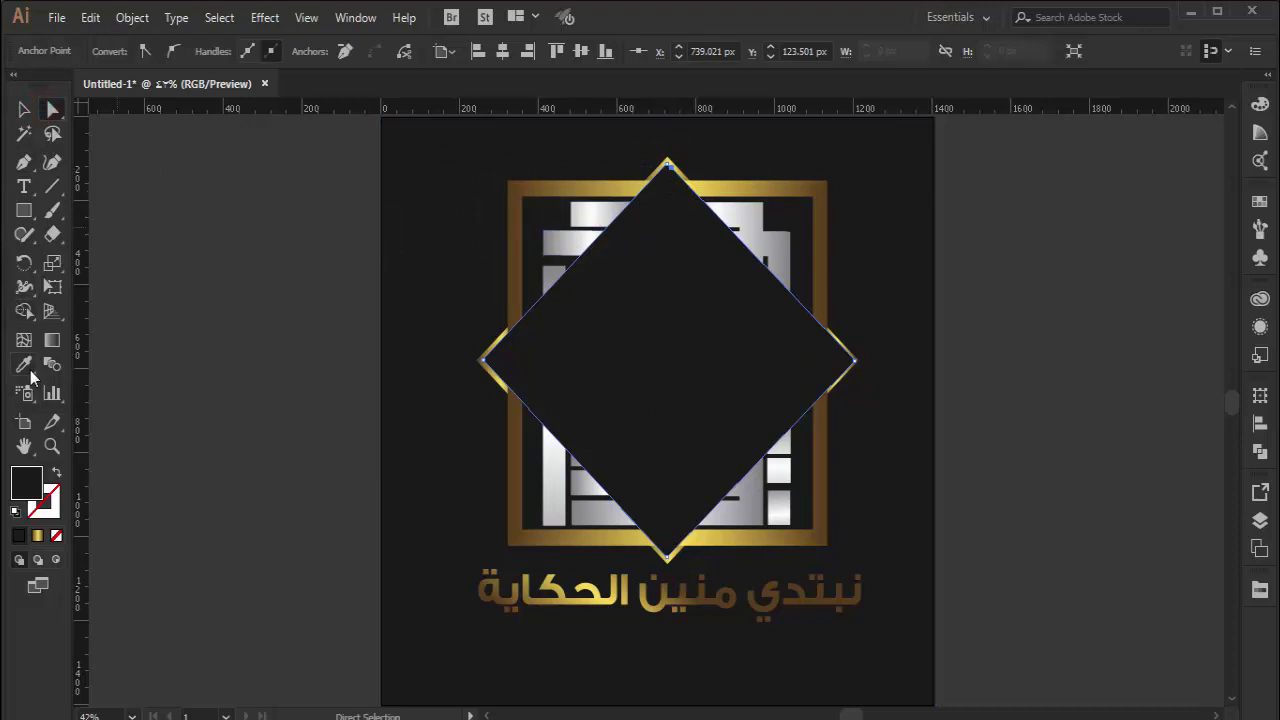
click(24, 364)
click(603, 211)
click(24, 109)
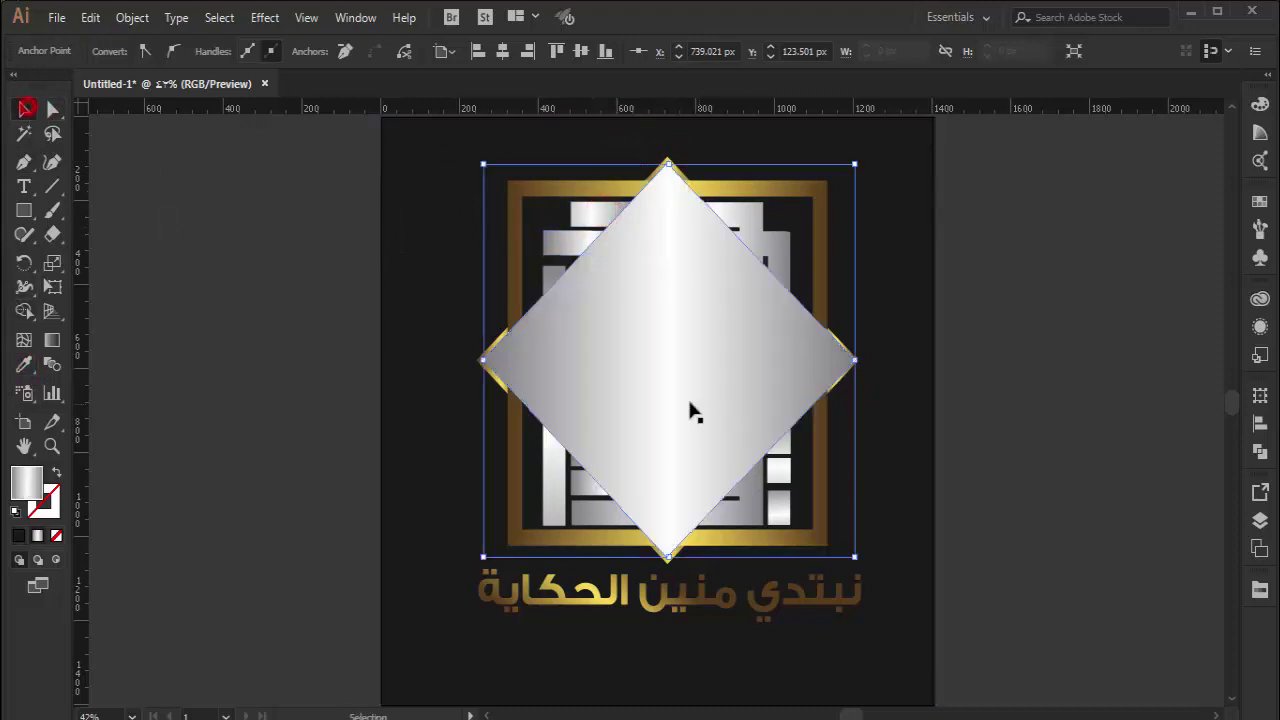
right_click(645, 377)
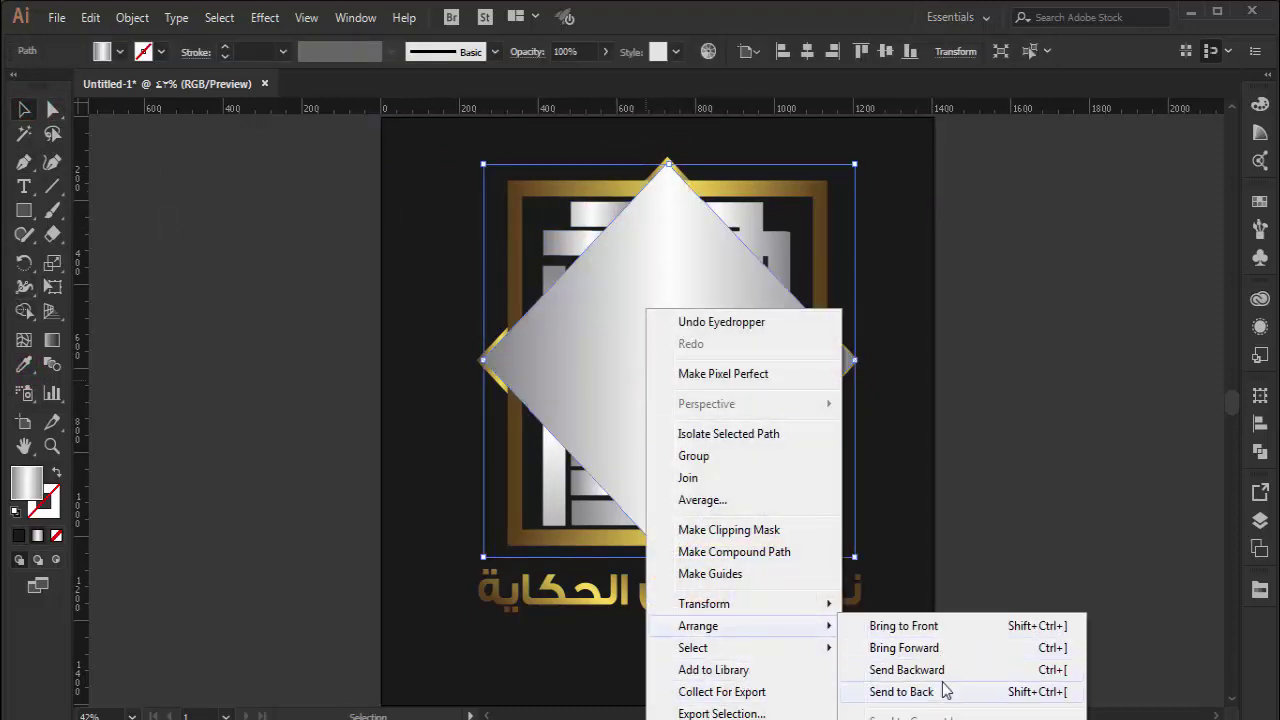
click(943, 688)
Step: Send the black background rectangle behind everything, then deselect
click(1050, 533)
right_click(455, 686)
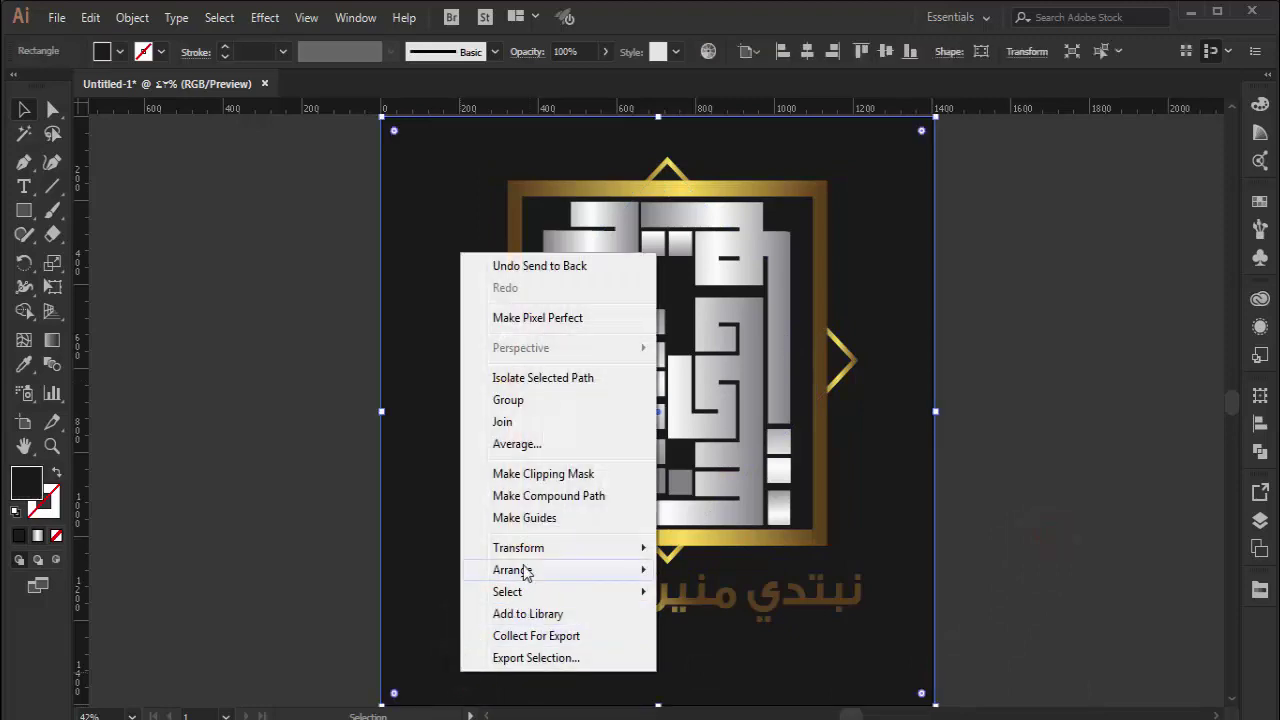
click(718, 640)
click(1080, 471)
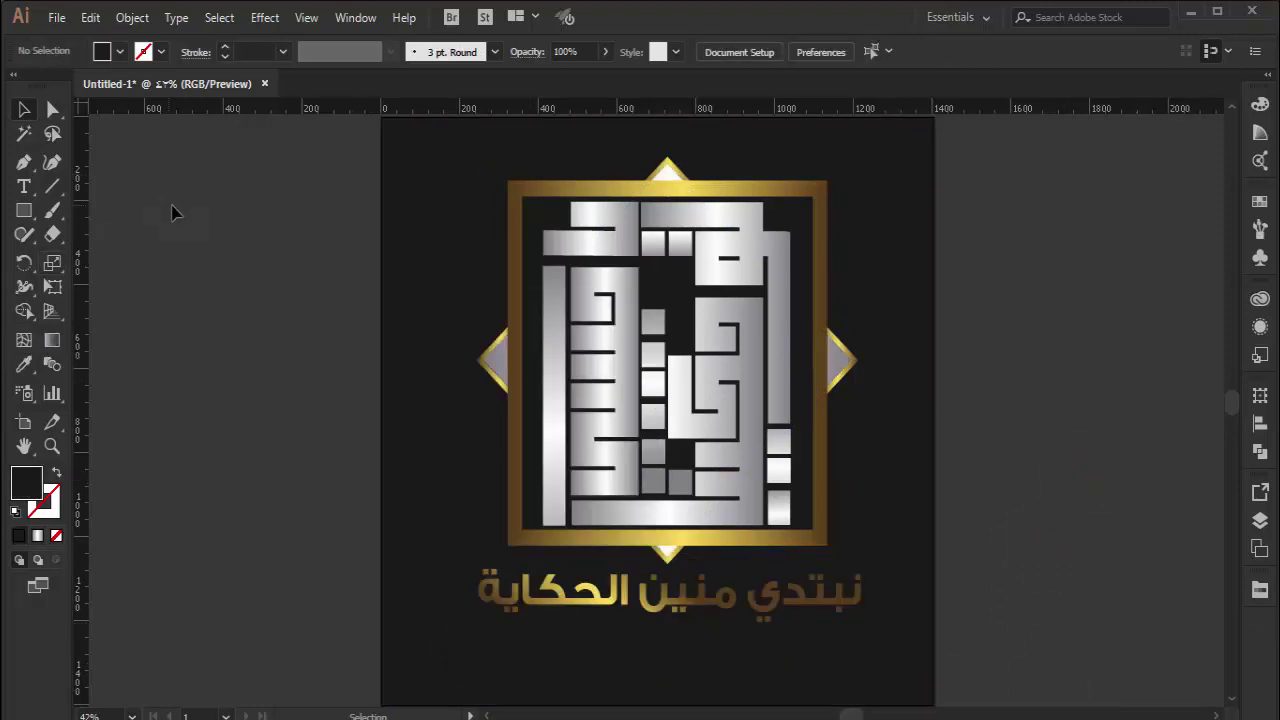
Step: Give the gold frame group a Drop Shadow with 0 X/Y offset and blur raised to 11 px
click(530, 462)
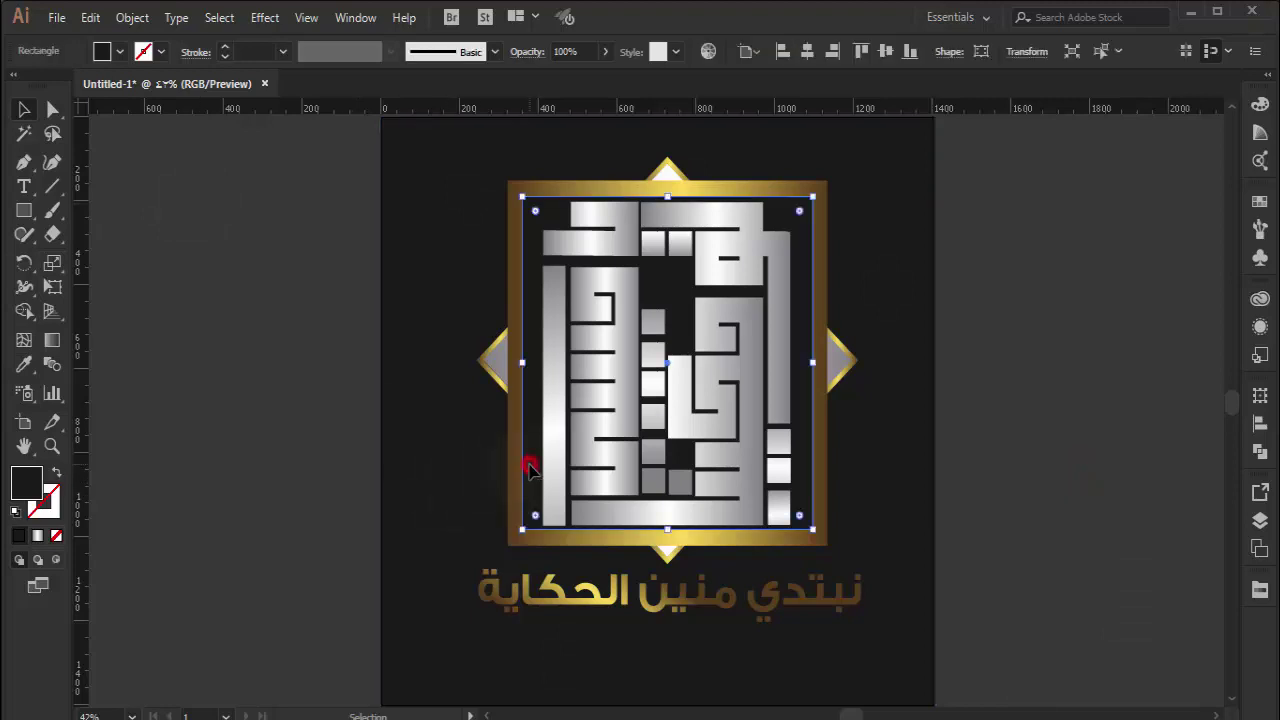
click(234, 266)
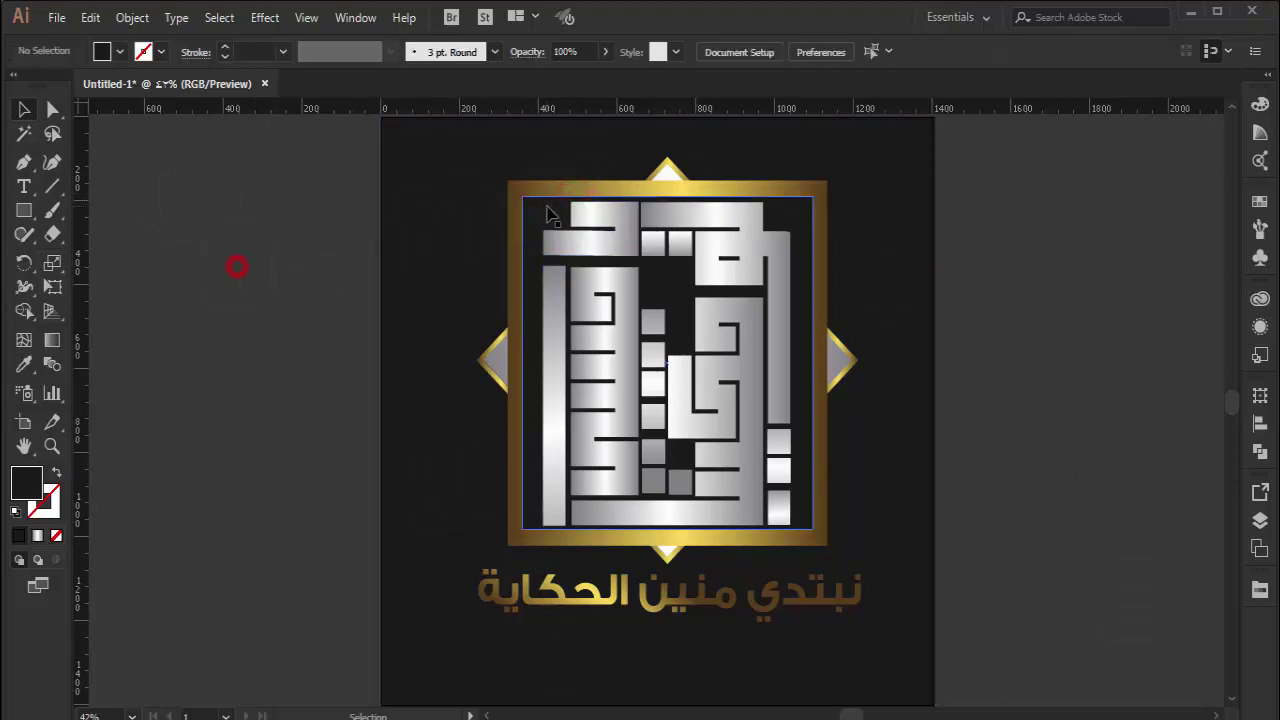
click(543, 192)
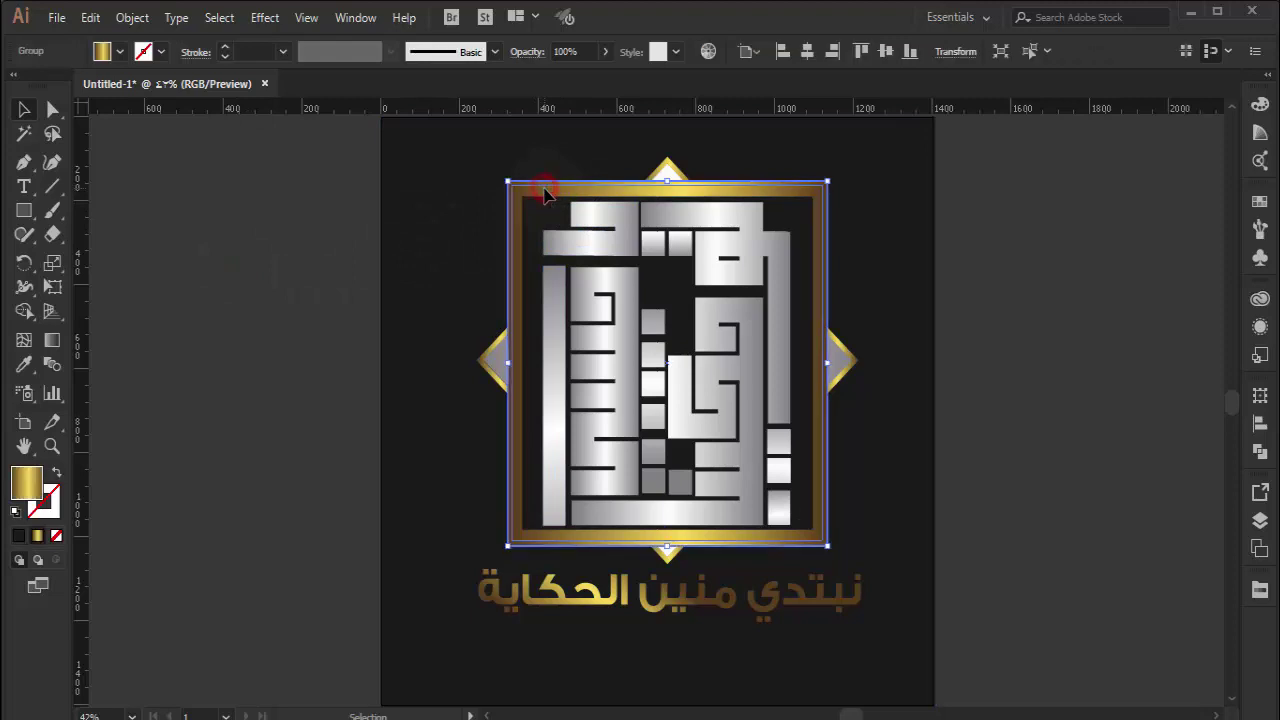
click(250, 20)
mouse_move(286, 276)
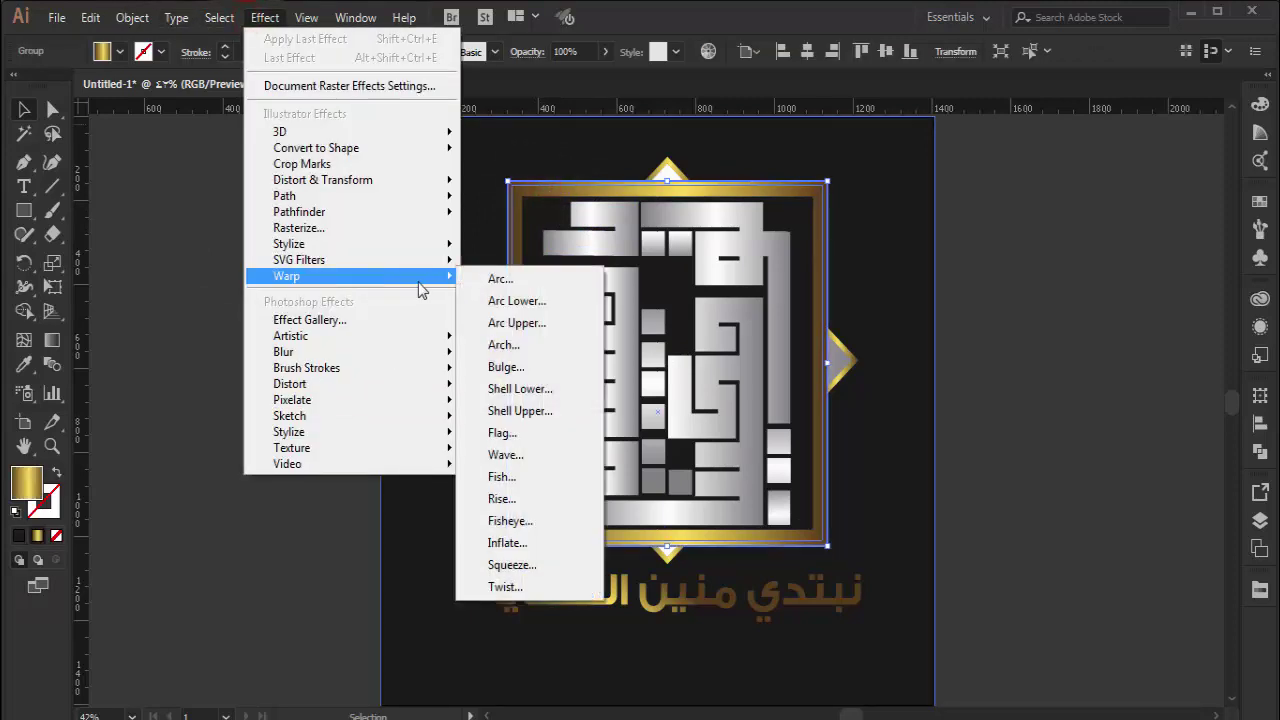
click(505, 247)
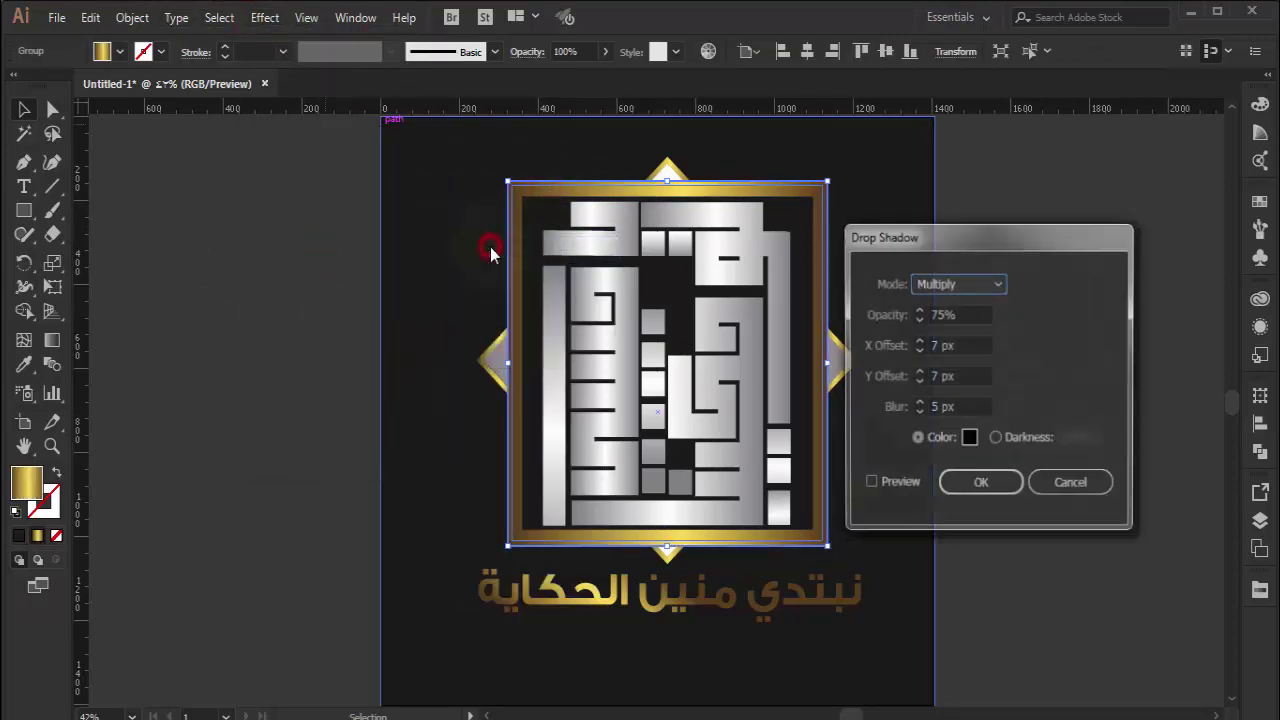
double_click(937, 345)
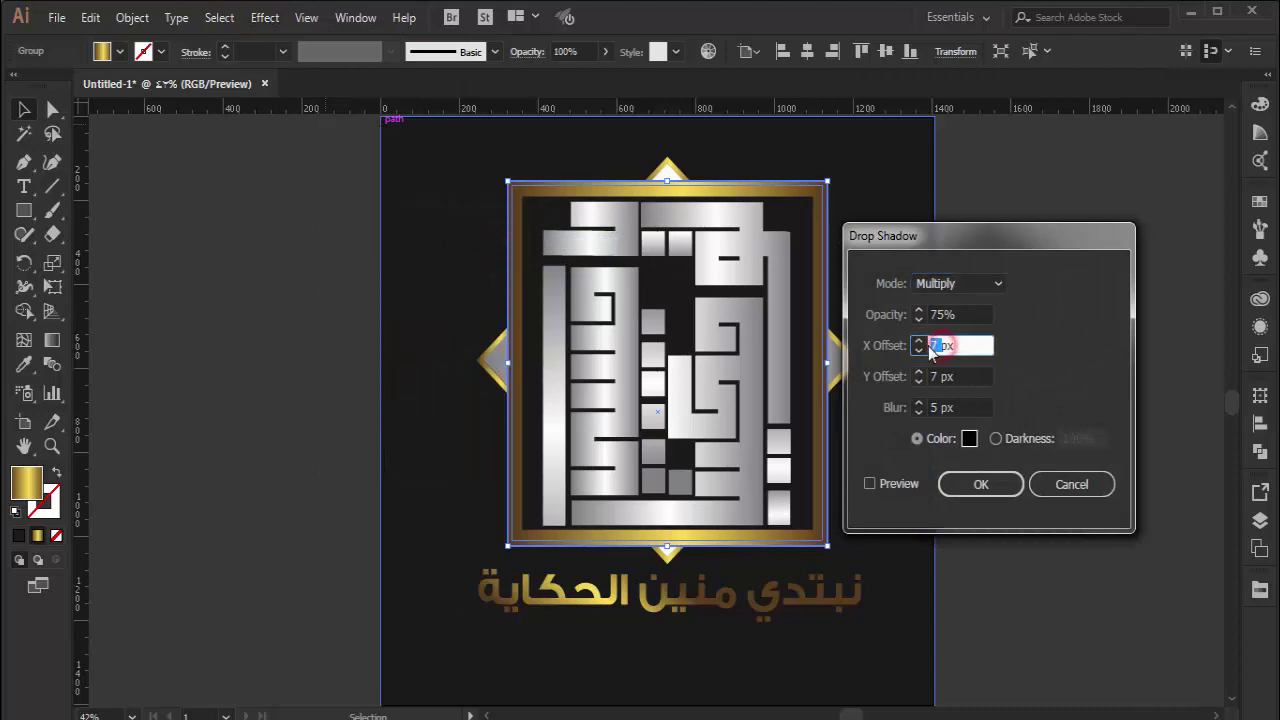
text(0)
double_click(937, 376)
text(0)
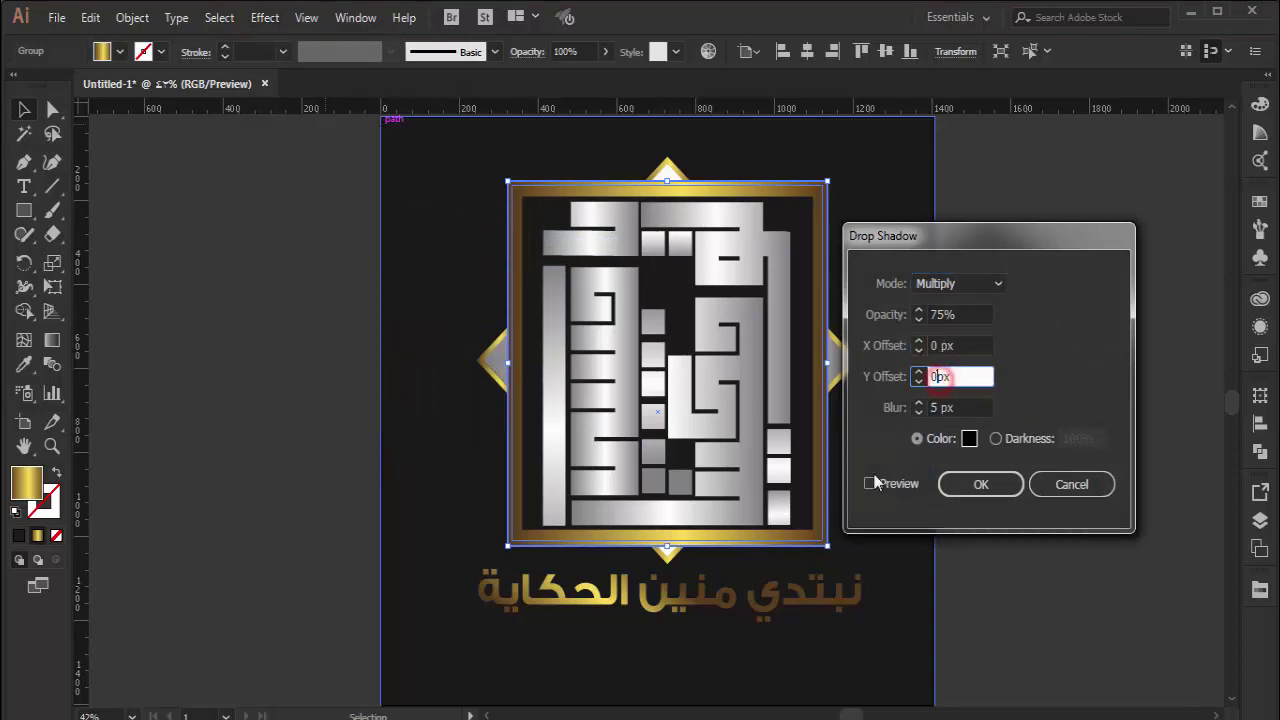
click(869, 485)
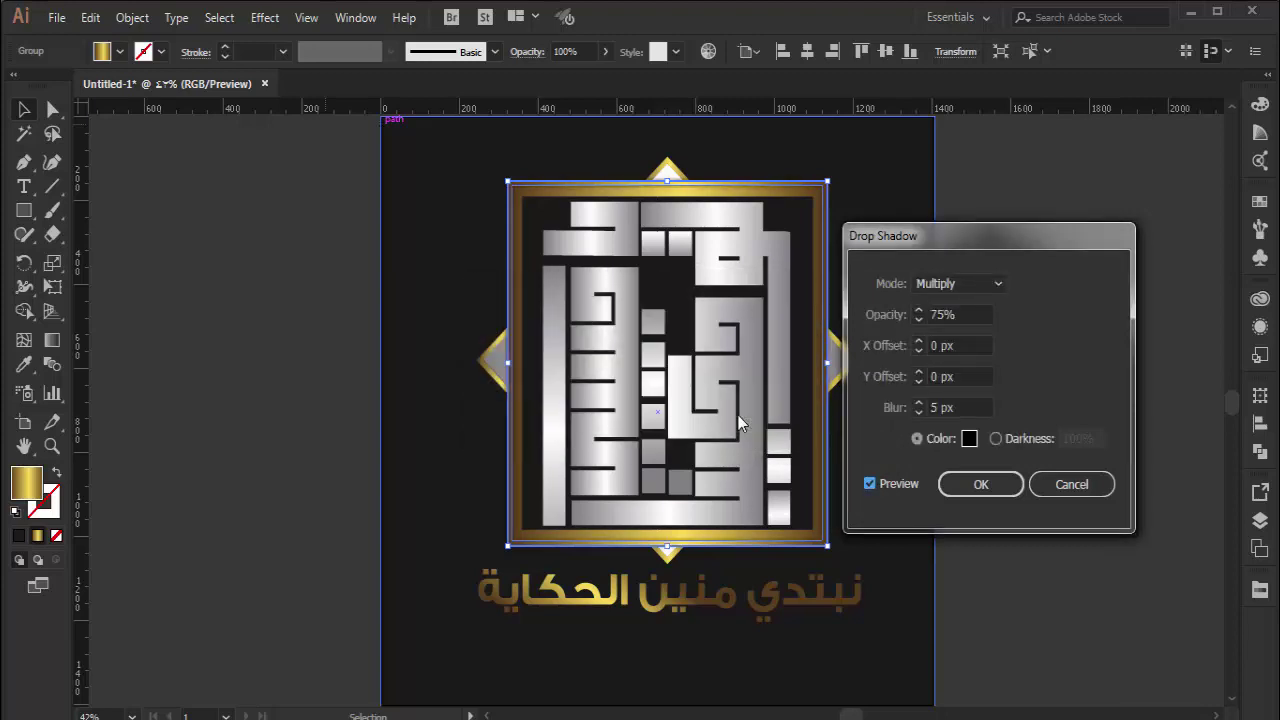
double_click(922, 406)
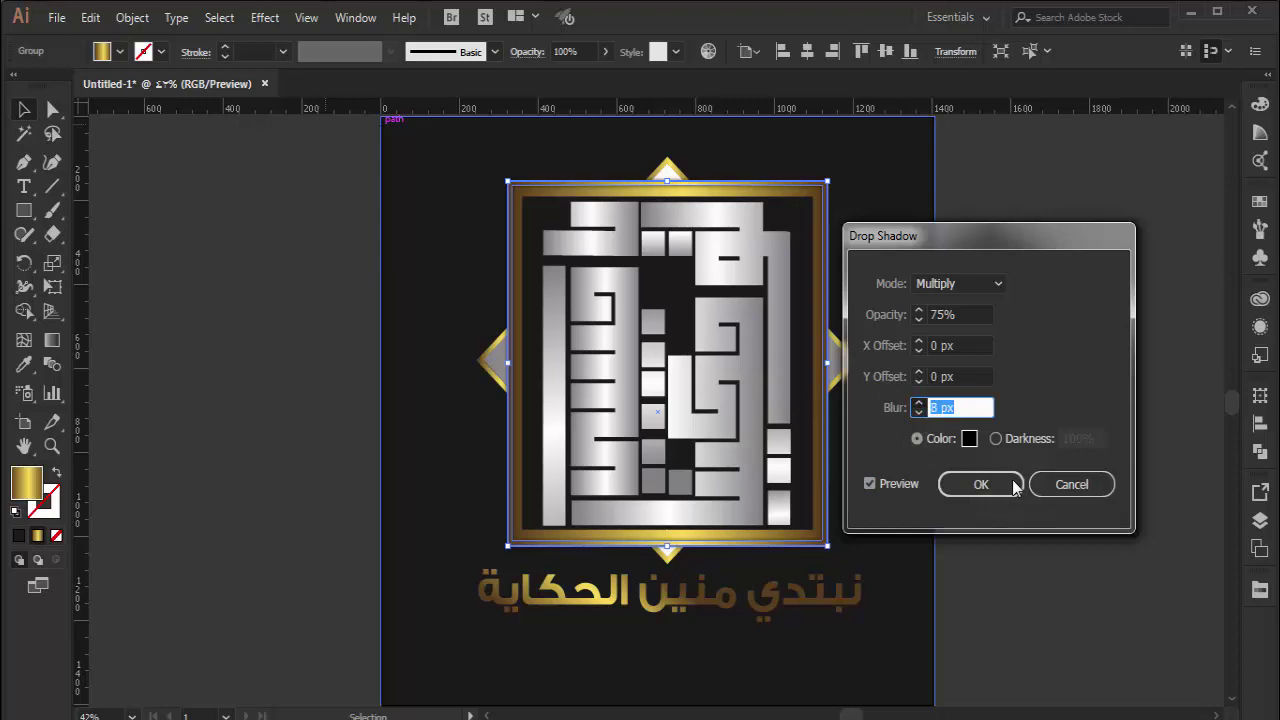
key(Up)
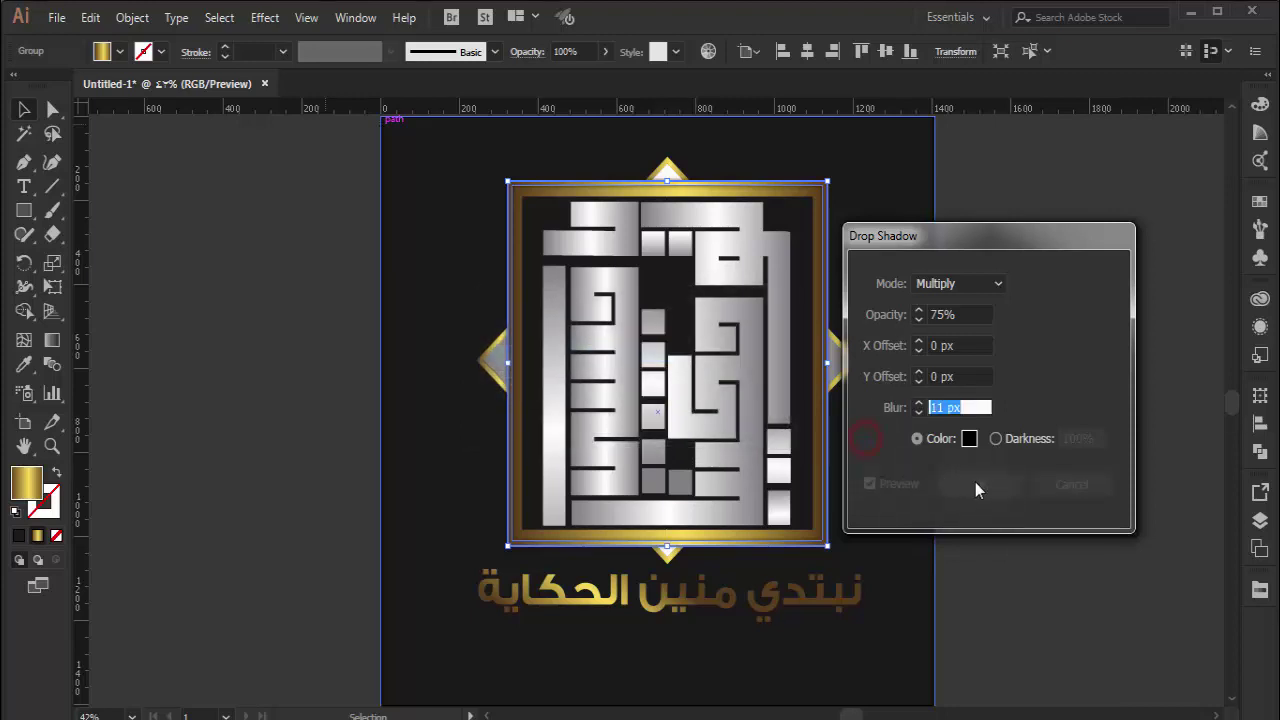
click(977, 486)
click(258, 375)
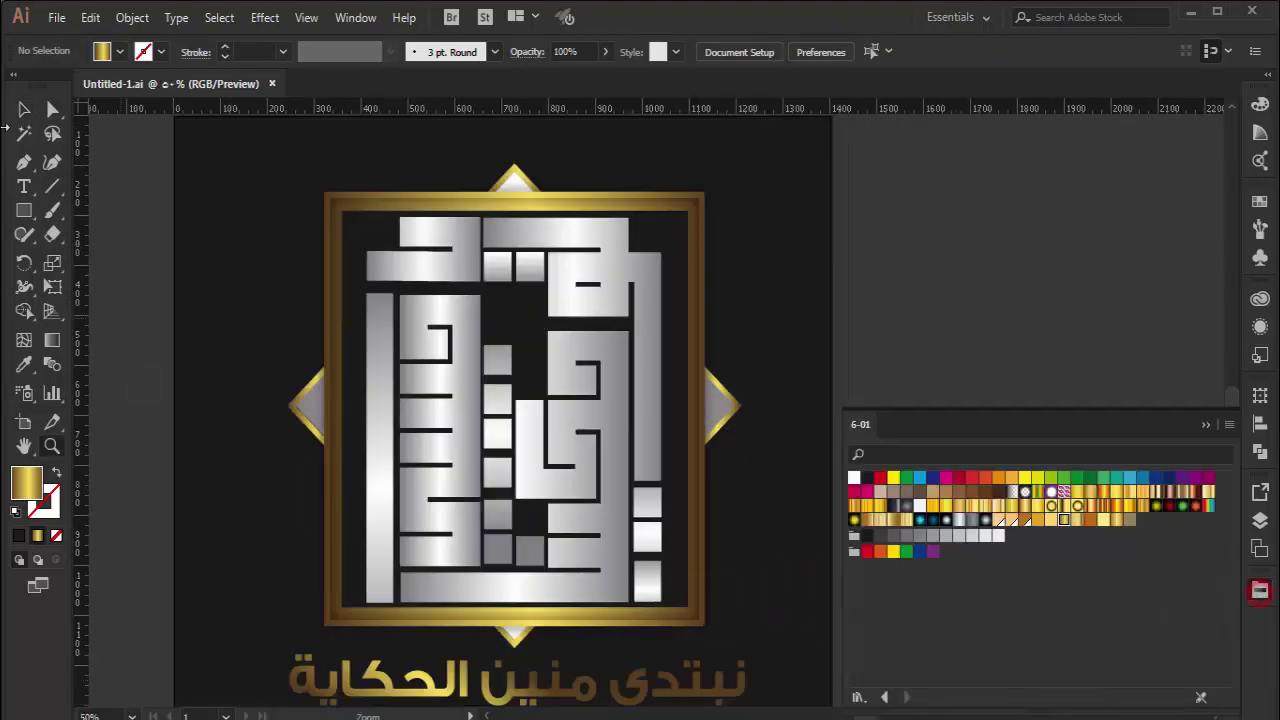
Step: Fill the small square dots of the lettering with the gold gradient
click(52, 110)
click(648, 505)
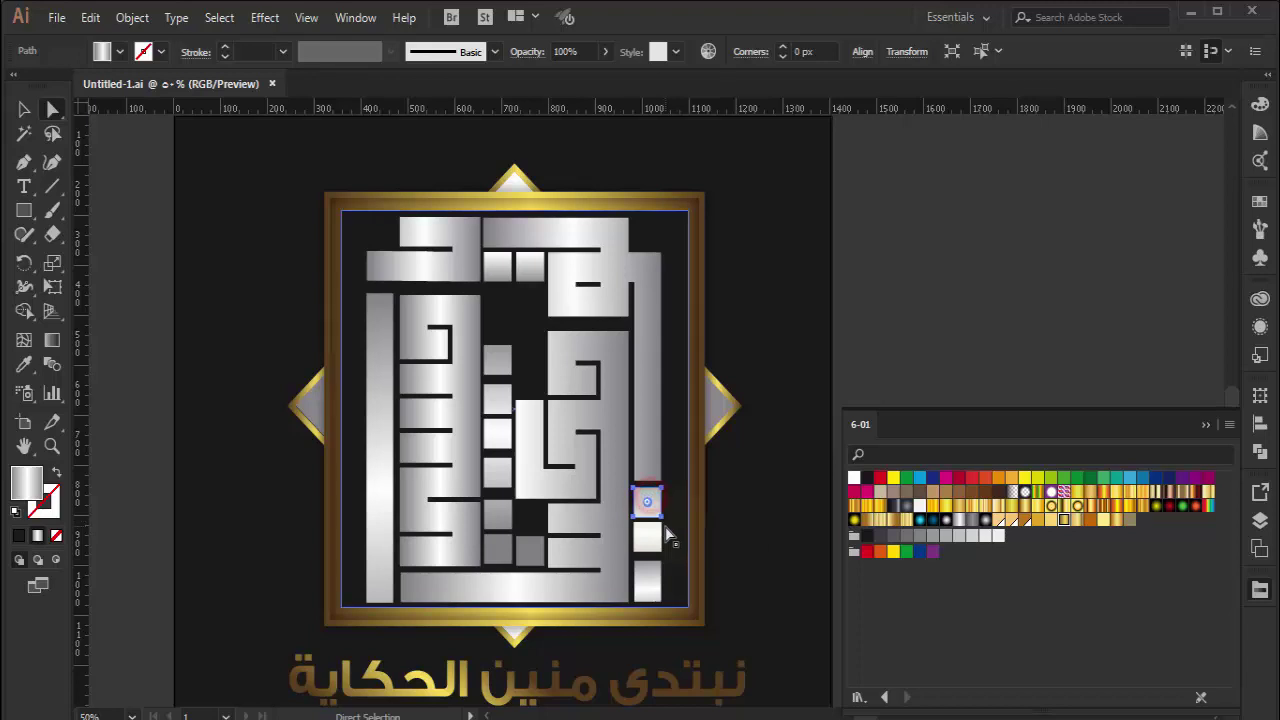
shift+click(647, 535)
drag(522, 585, 490, 510)
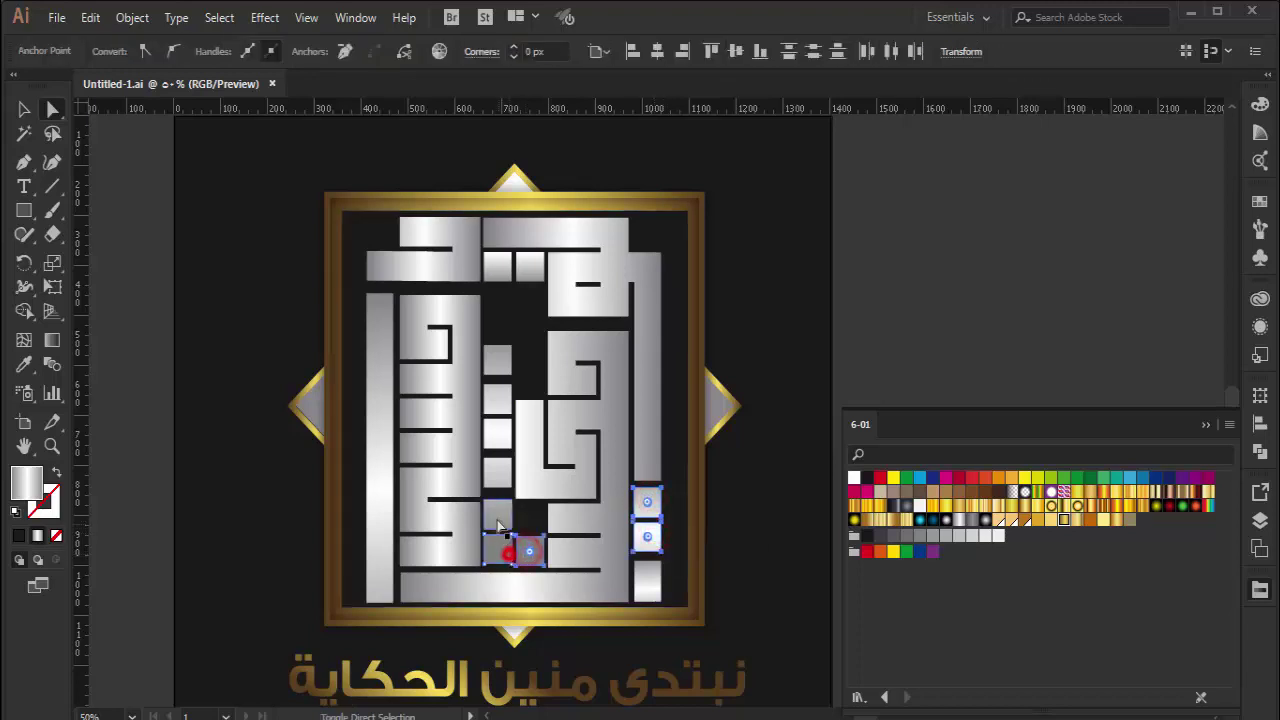
shift+click(497, 473)
shift+click(497, 433)
shift+click(497, 399)
shift+click(497, 359)
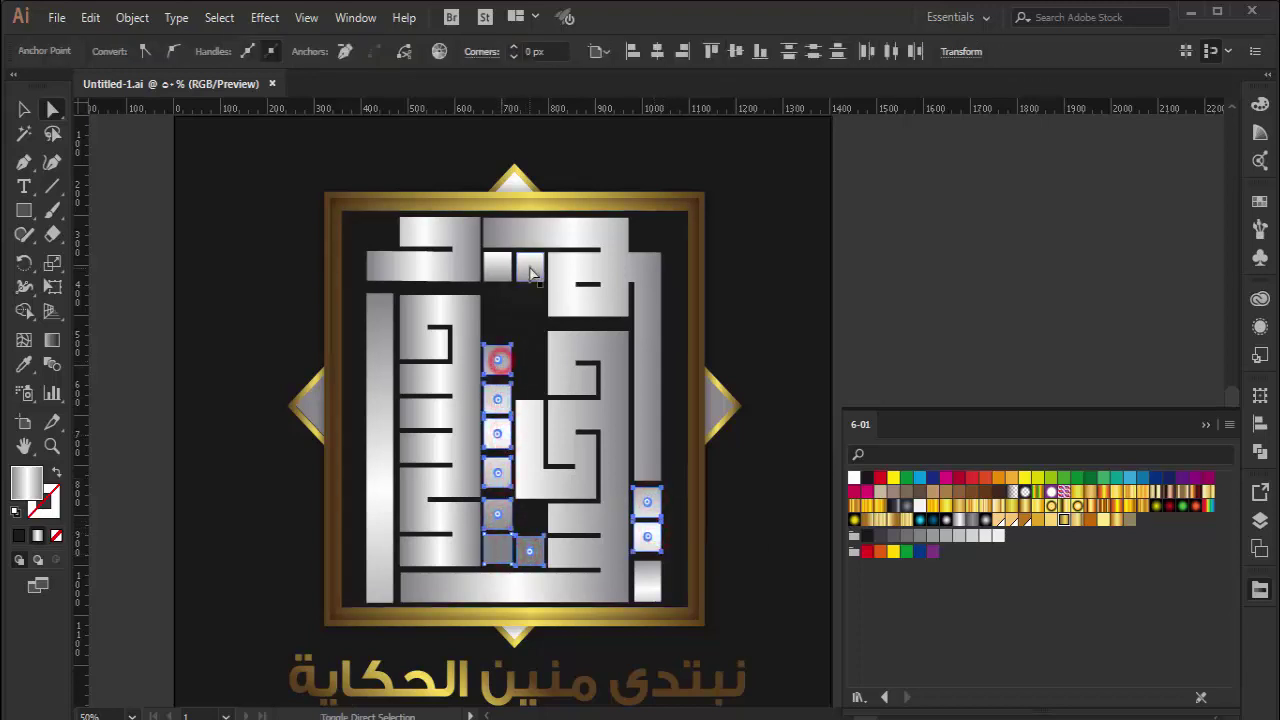
shift+click(529, 266)
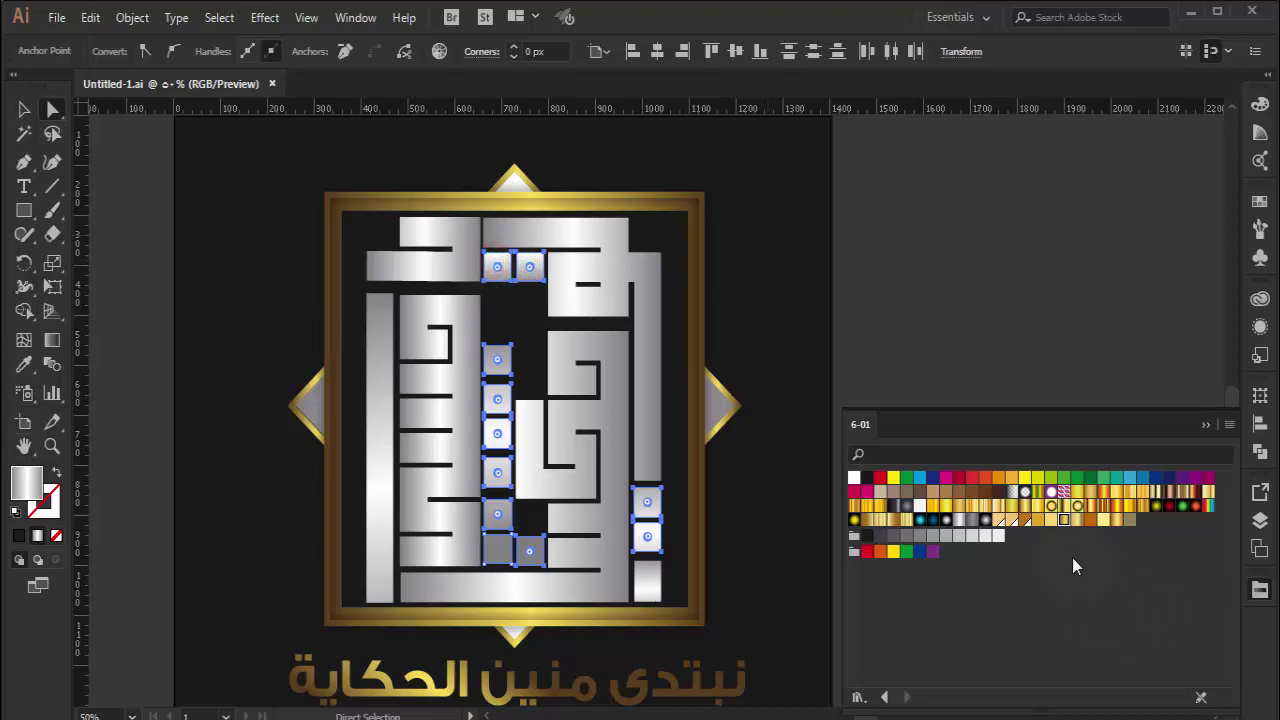
click(1066, 520)
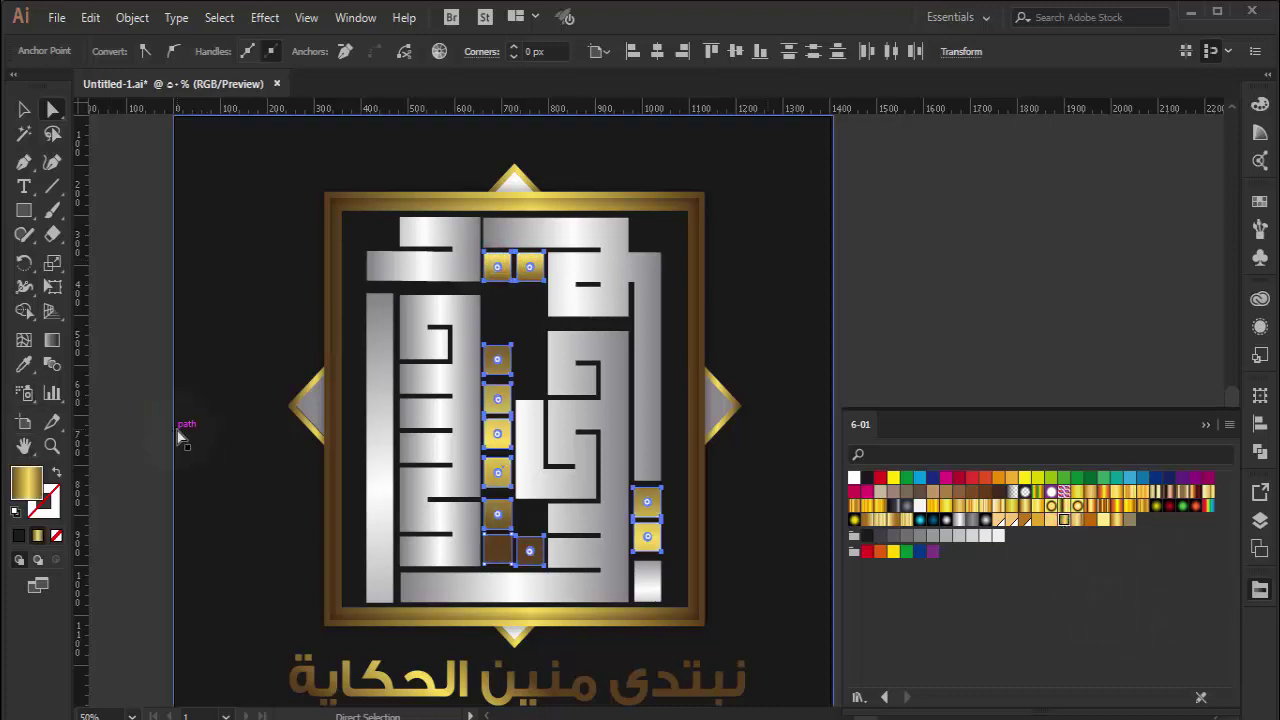
Step: Fill the tall left bar and the bottom-right square with the gold gradient
click(24, 109)
click(266, 243)
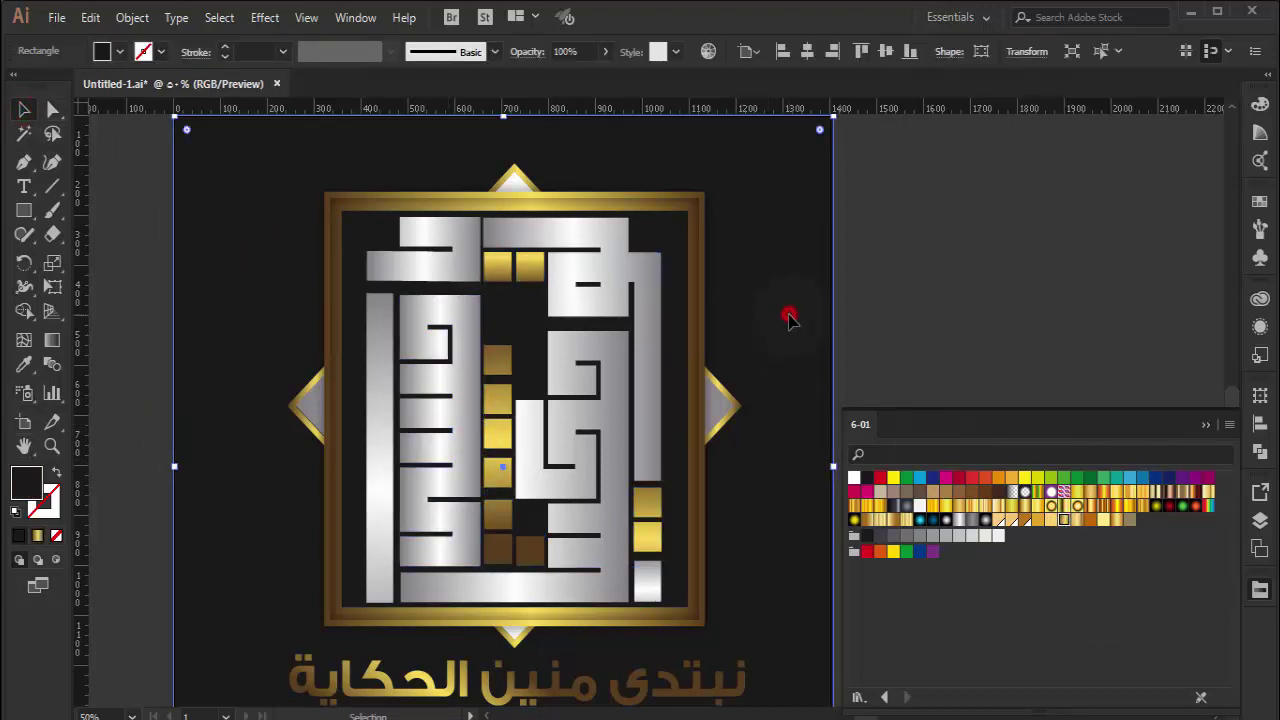
click(371, 388)
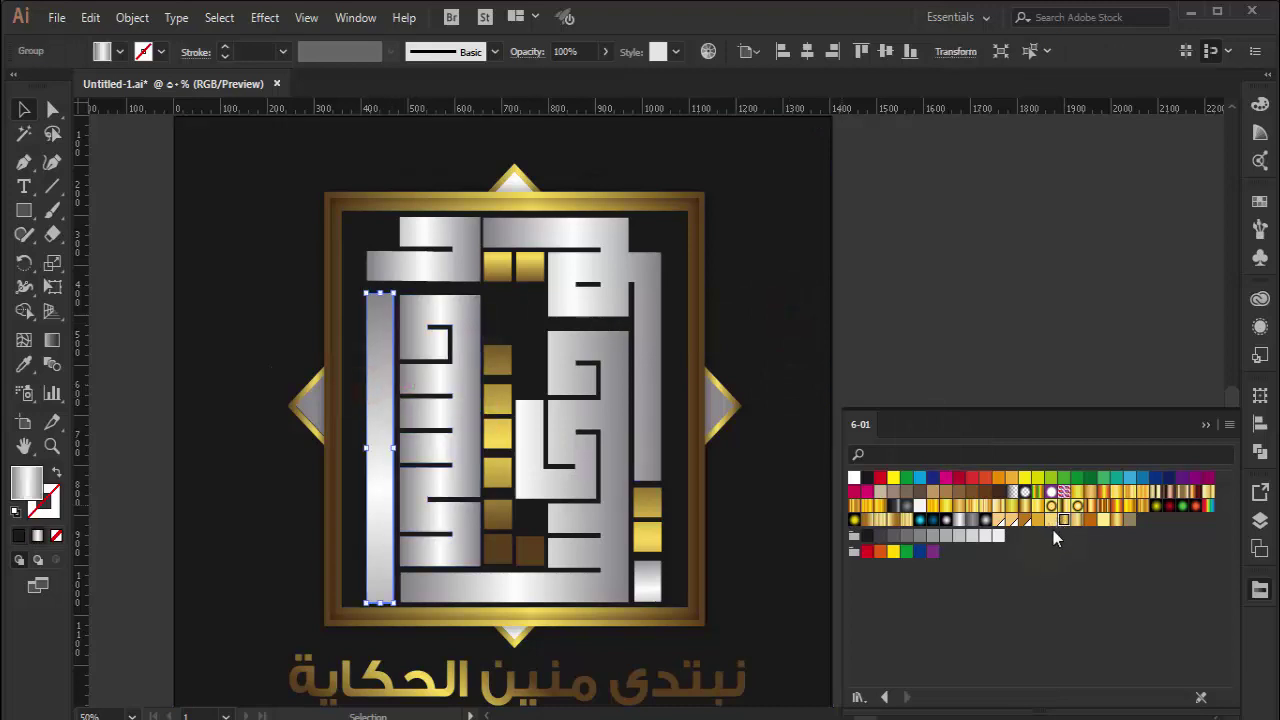
click(1068, 525)
click(651, 586)
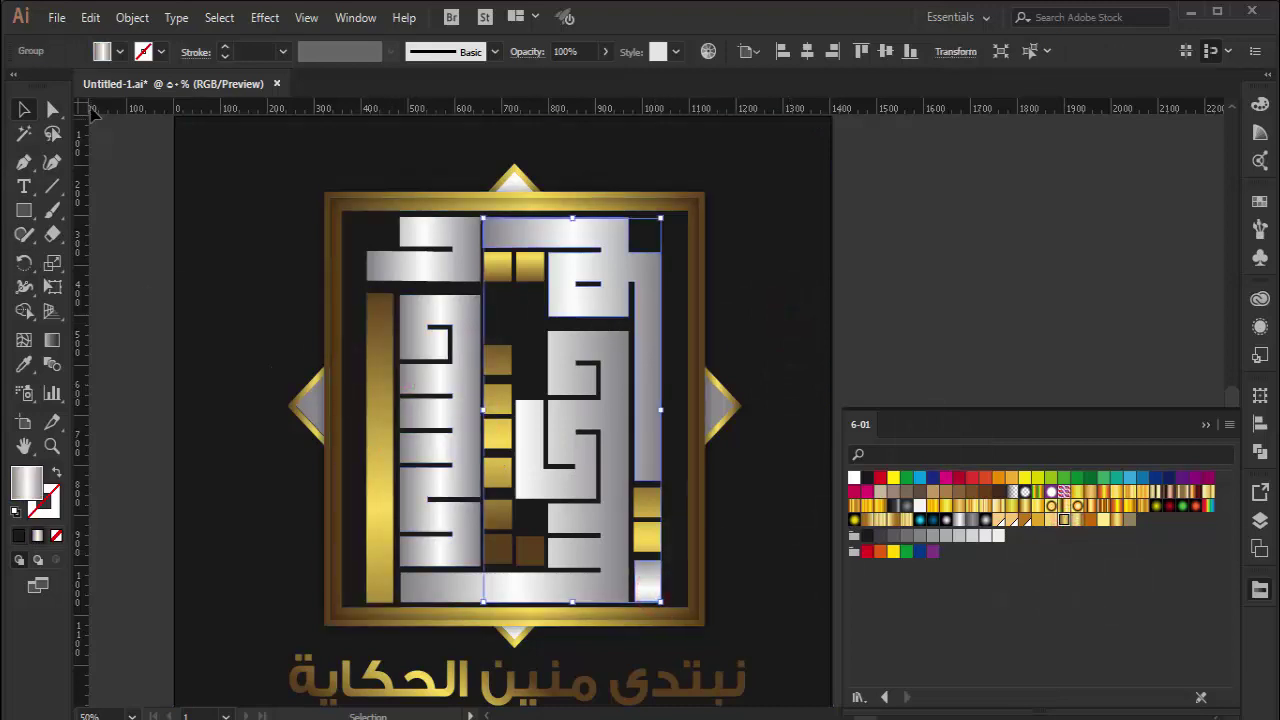
click(47, 109)
click(647, 580)
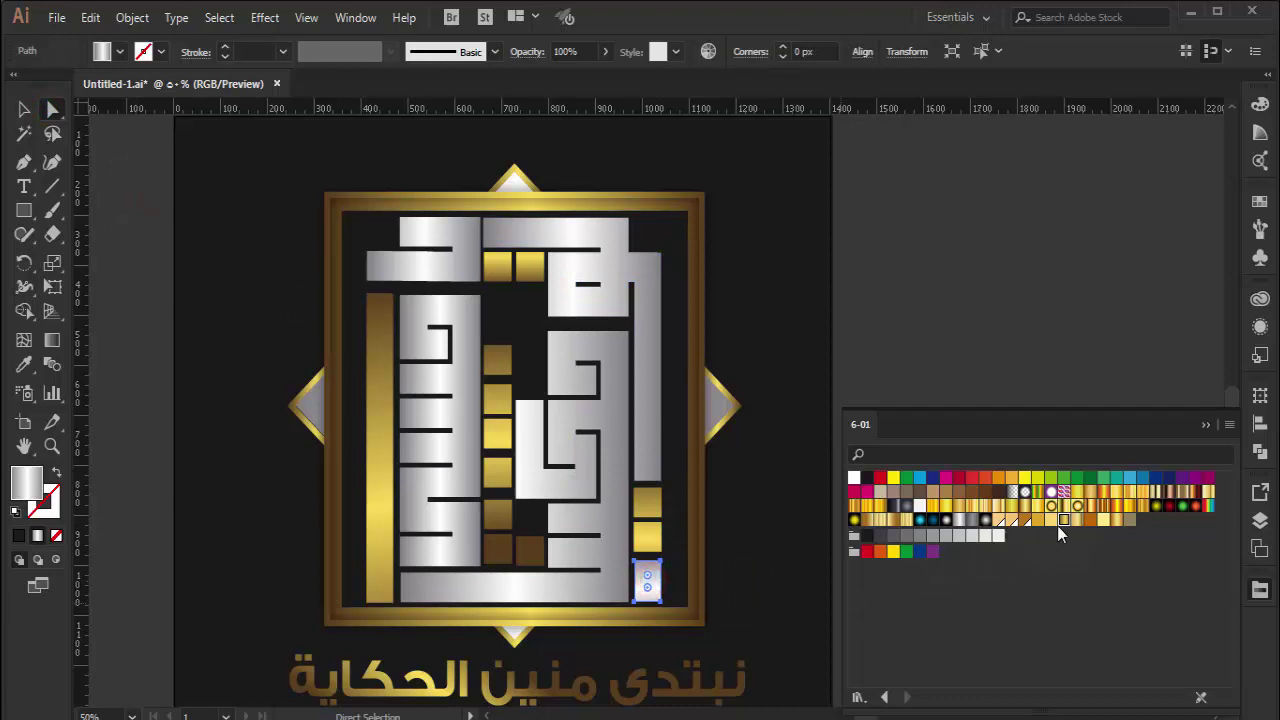
click(1065, 523)
click(909, 265)
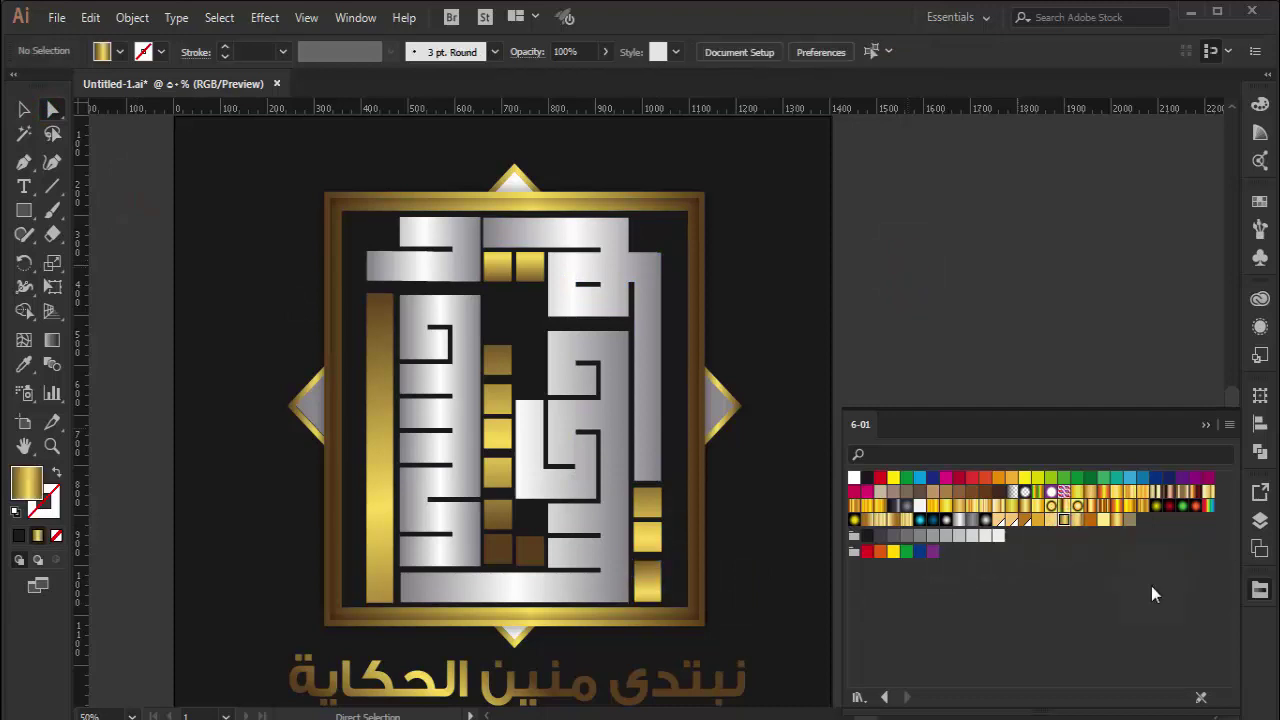
Step: Collapse the swatch library panel to reveal the finished emblem
click(1201, 428)
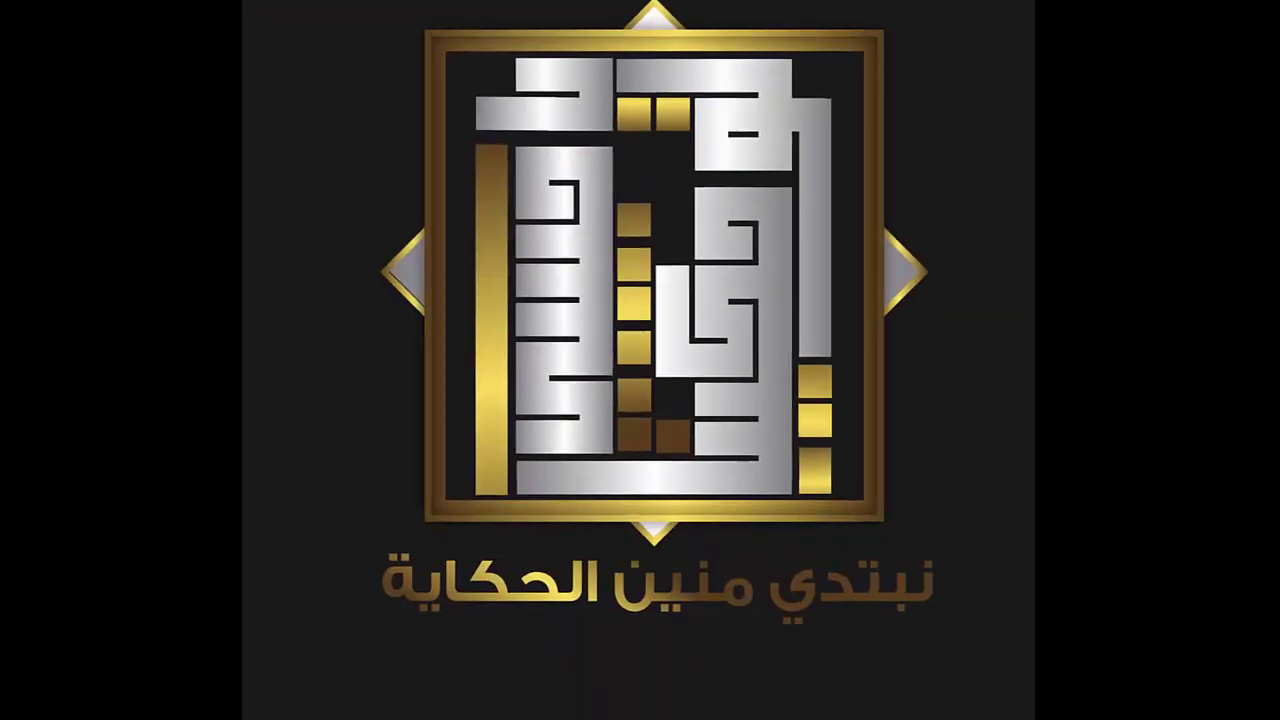